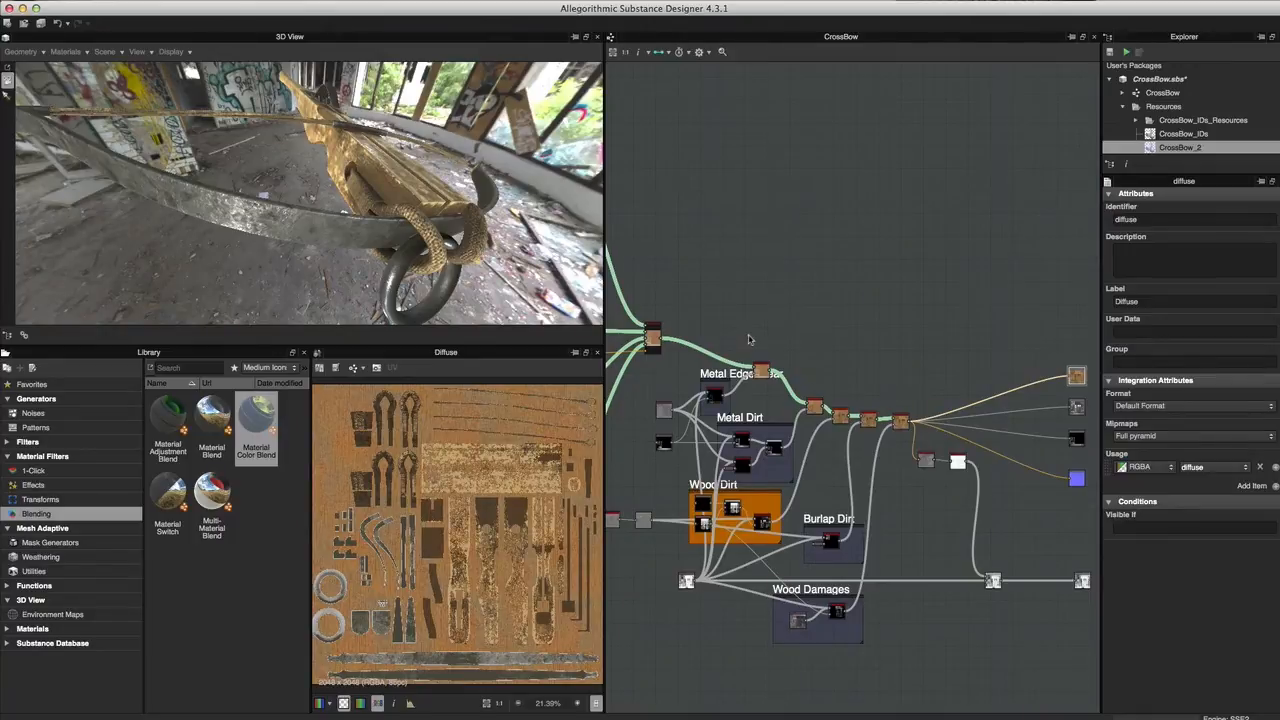
- Inspect the Material Color Blend node above the Metal Edge Wear frame and its instance parameters
{"action": "scroll", "coordinate": [760, 400], "scroll_direction": "up", "scroll_amount": 6}
{"action": "left_click", "coordinate": [878, 192]}
{"action": "scroll", "coordinate": [930, 300], "scroll_direction": "up", "scroll_amount": 3}
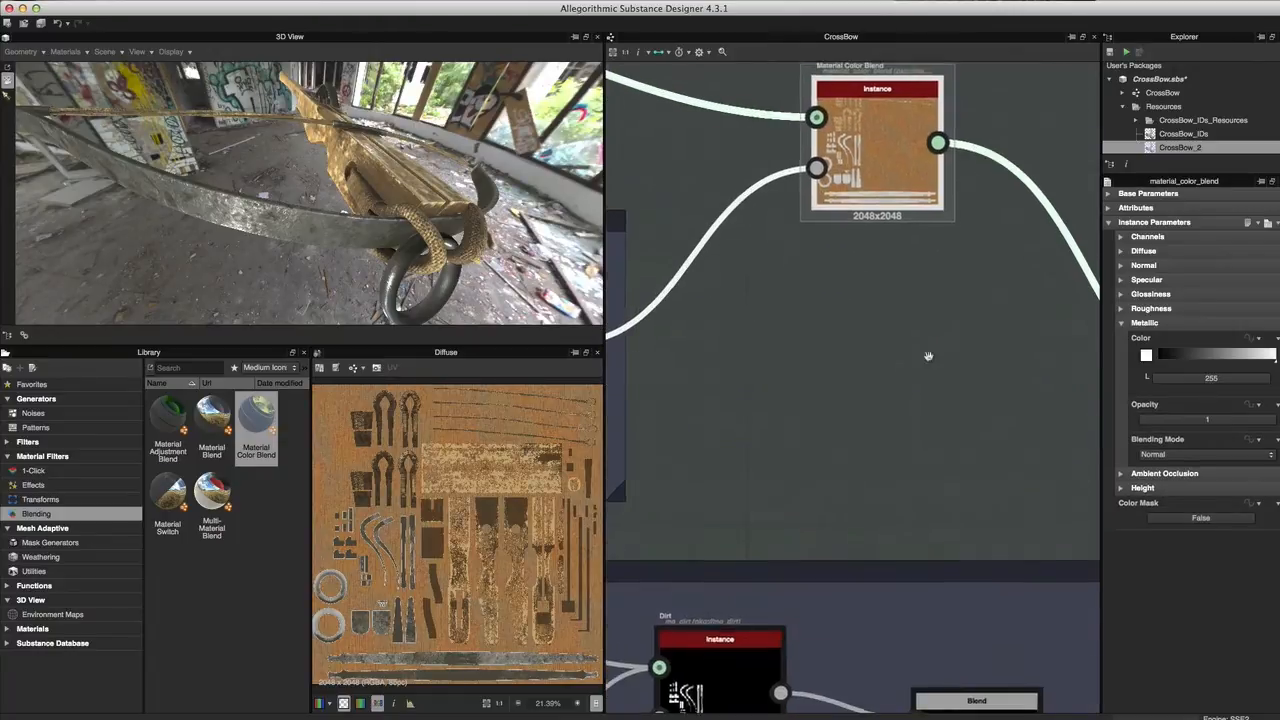
{"action": "middle_click_drag", "start_coordinate": [934, 325], "coordinate": [931, 447]}
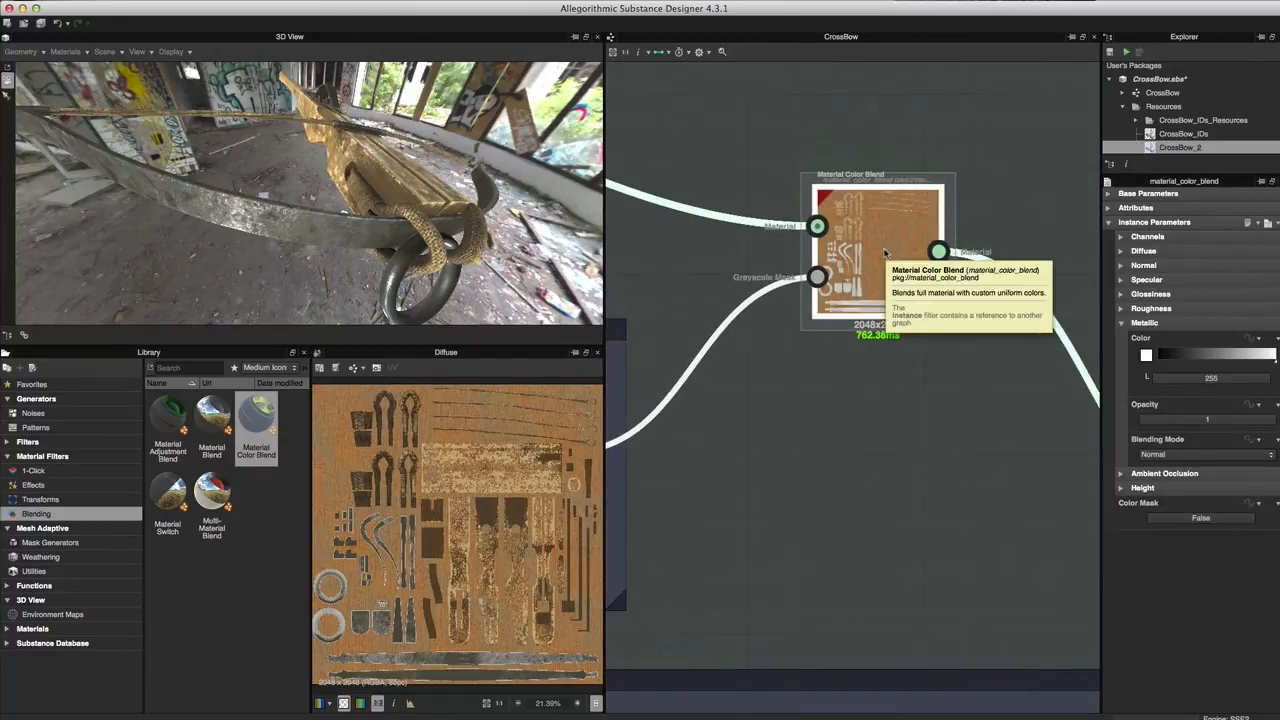
- Inspect the Metal Edge Wear node's parameters and browse the Mask Generators category of the library
{"action": "scroll", "coordinate": [791, 449], "scroll_direction": "down", "scroll_amount": 2}
{"action": "middle_click_drag", "start_coordinate": [791, 449], "coordinate": [988, 409]}
{"action": "left_click", "coordinate": [758, 362]}
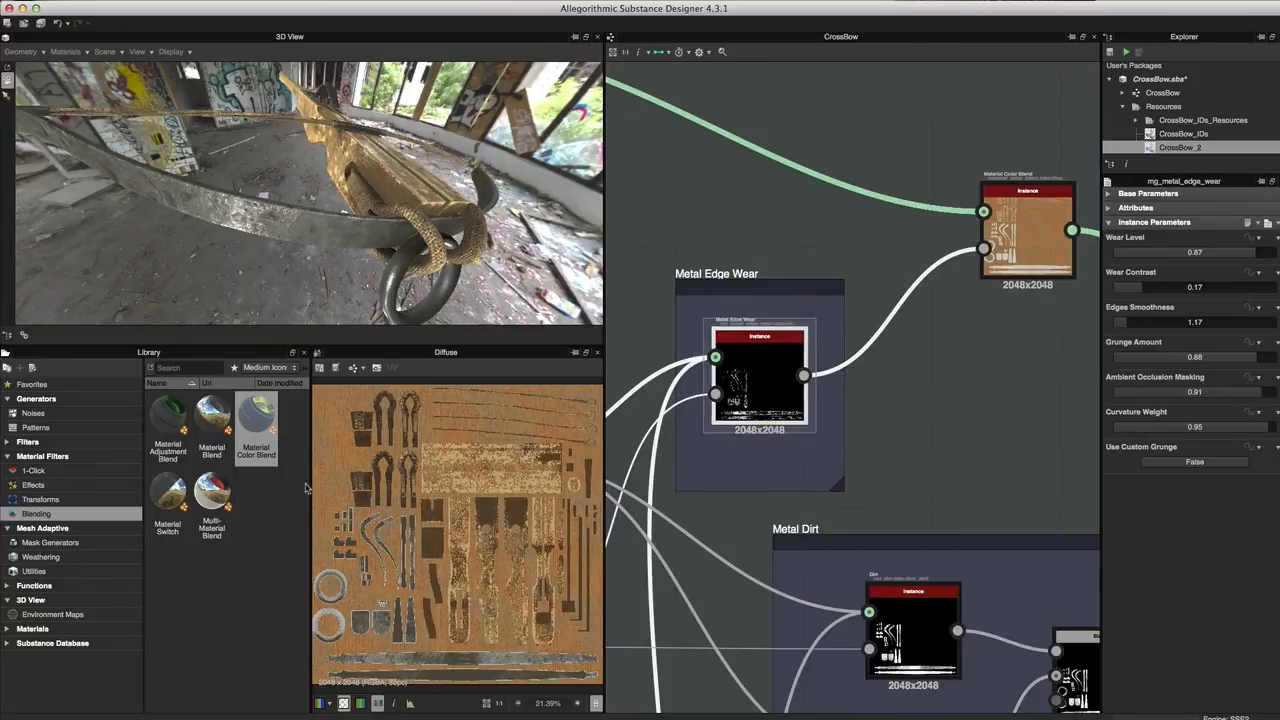
{"action": "left_click", "coordinate": [72, 545]}
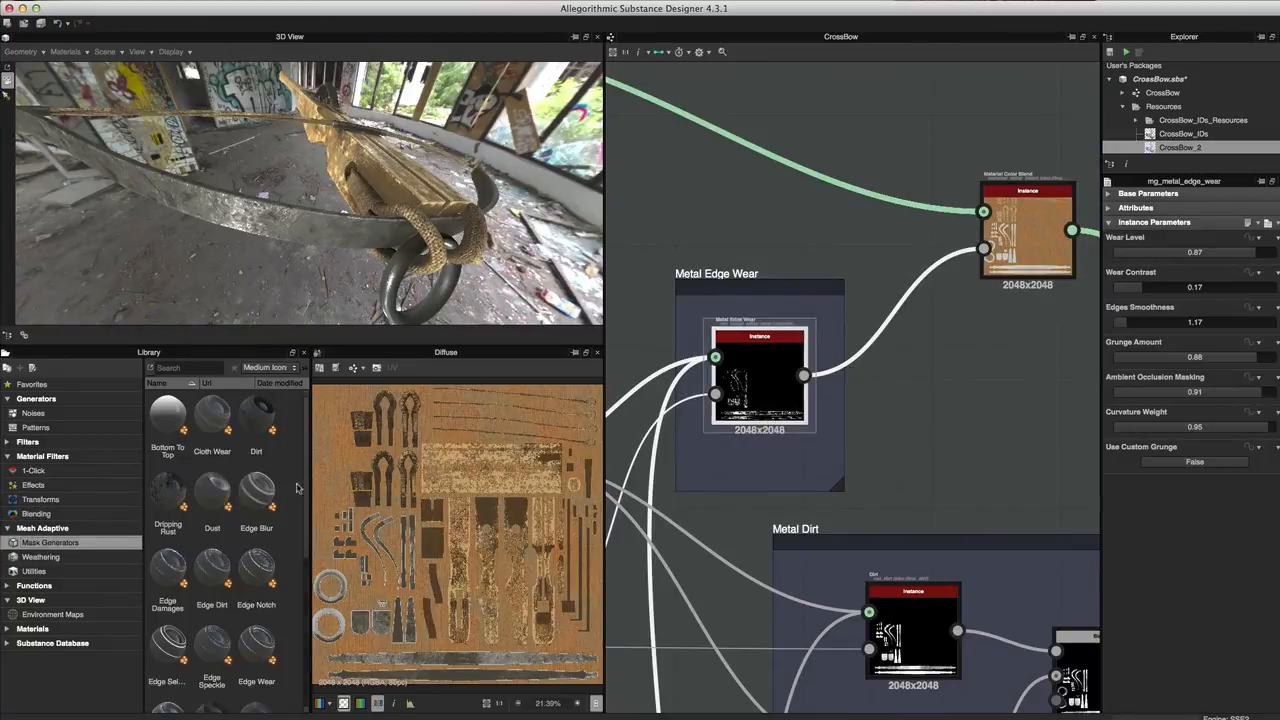
{"action": "scroll", "coordinate": [309, 510], "scroll_direction": "down", "scroll_amount": 1}
{"action": "scroll", "coordinate": [309, 510], "scroll_direction": "down", "scroll_amount": 2}
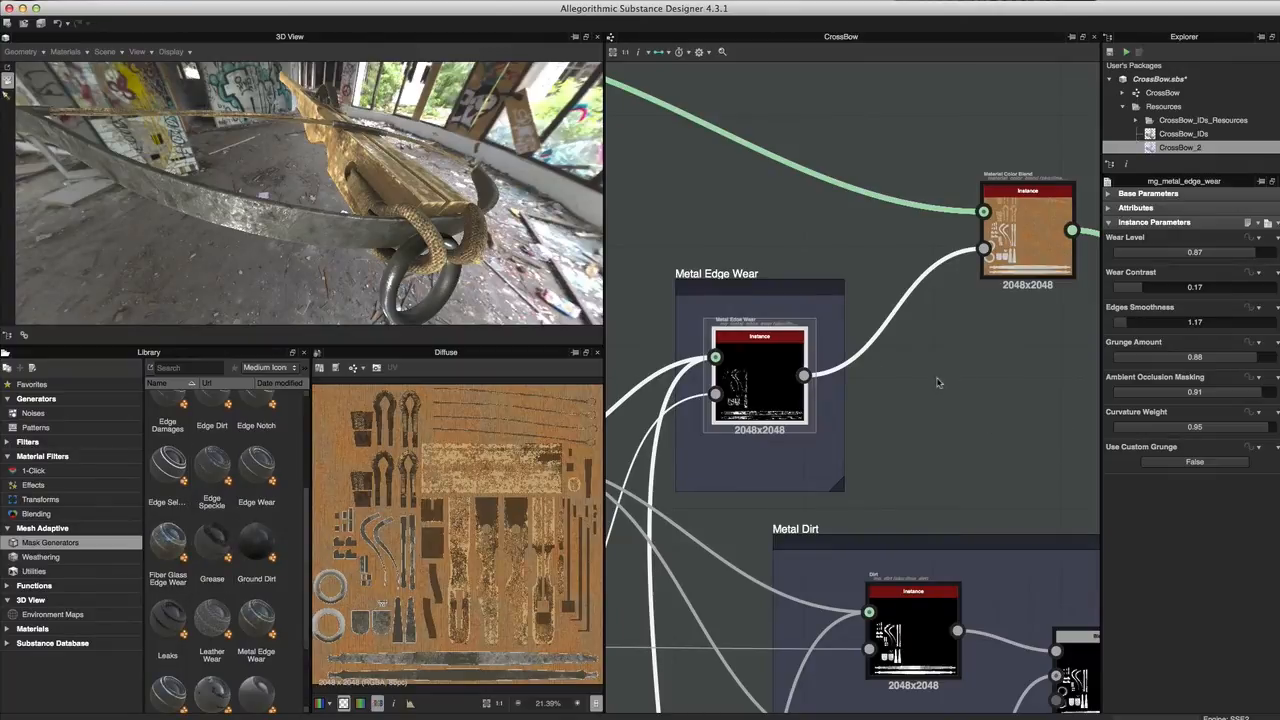
- Move the Material Color Blend node slightly up in the graph and select the Multi-Material Blend node feeding it
{"action": "right_click_drag", "start_coordinate": [954, 380], "coordinate": [922, 354], "text": "alt"}
{"action": "middle_click_drag", "start_coordinate": [922, 354], "coordinate": [805, 374]}
{"action": "right_click_drag", "start_coordinate": [805, 374], "coordinate": [962, 394], "text": "alt"}
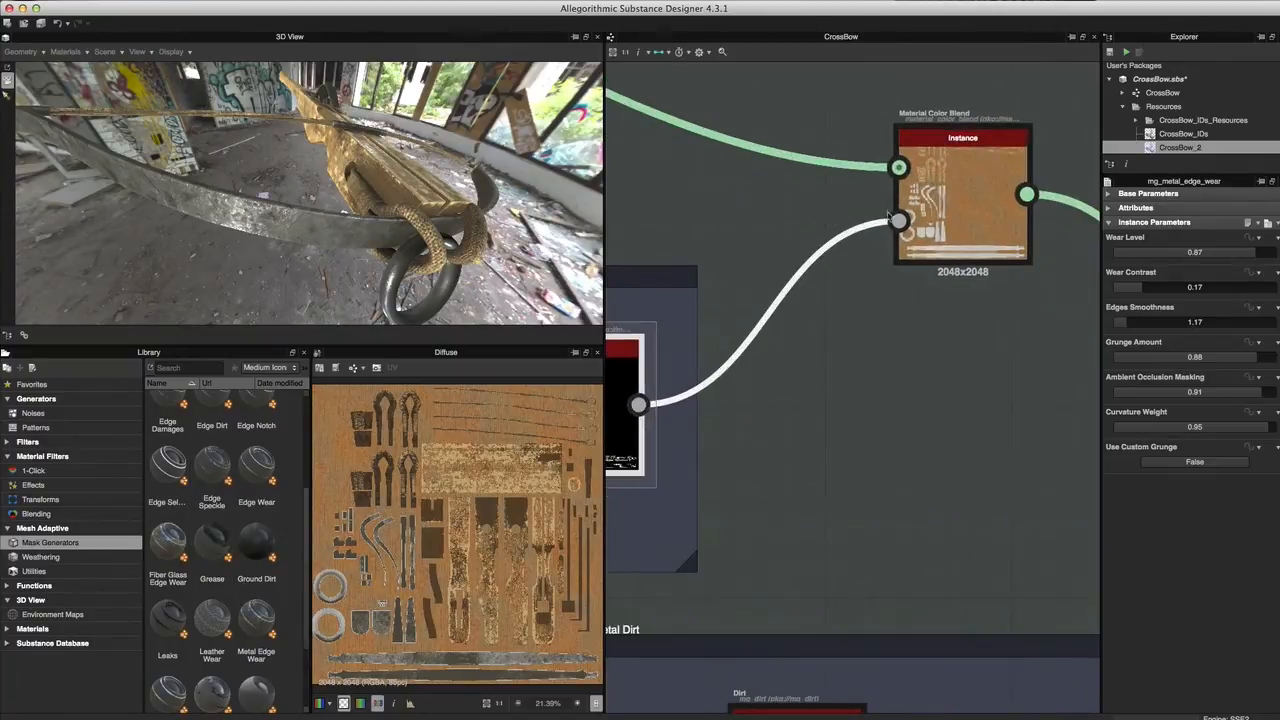
{"action": "right_click_drag", "start_coordinate": [920, 350], "coordinate": [803, 346], "text": "alt"}
{"action": "middle_click_drag", "start_coordinate": [803, 346], "coordinate": [942, 403]}
{"action": "left_click", "coordinate": [1057, 391]}
{"action": "left_click_drag", "start_coordinate": [1057, 391], "coordinate": [1044, 363]}
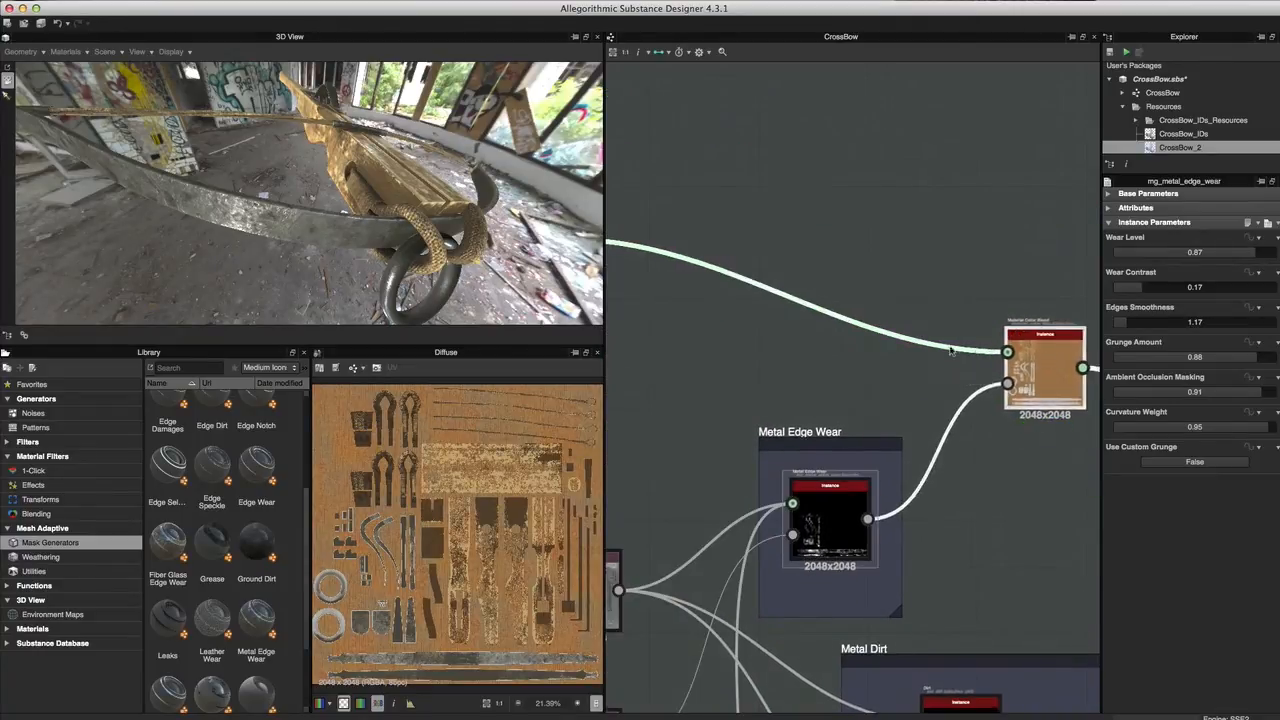
{"action": "right_click_drag", "start_coordinate": [942, 343], "coordinate": [877, 348], "text": "alt"}
{"action": "left_click", "coordinate": [630, 258]}
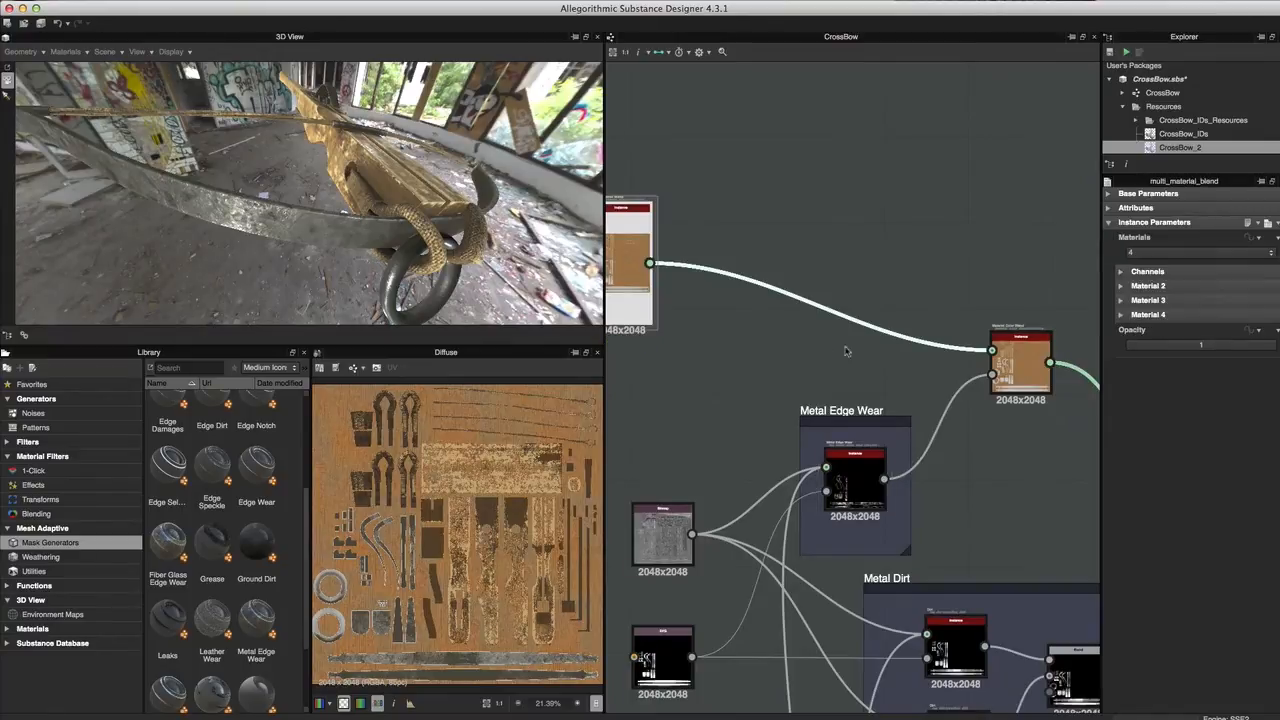
- Show the Diffuse settings of the Material Color Blend node fed by the Metal Edge Wear mask, with its Metallic settings collapsed
{"action": "right_click_drag", "start_coordinate": [944, 385], "coordinate": [991, 454], "text": "alt"}
{"action": "middle_click_drag", "start_coordinate": [985, 447], "coordinate": [751, 403]}
{"action": "right_click_drag", "start_coordinate": [751, 403], "coordinate": [812, 400], "text": "alt"}
{"action": "left_click", "coordinate": [844, 312]}
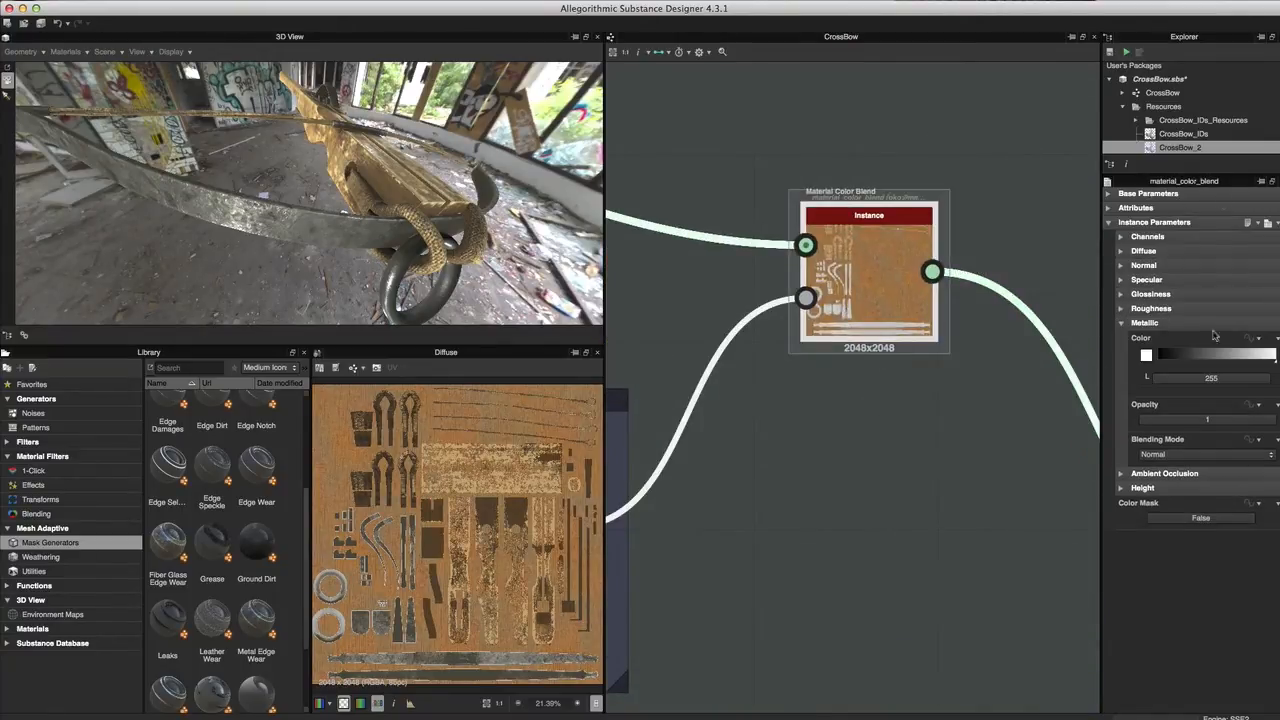
{"action": "left_click", "coordinate": [1121, 323]}
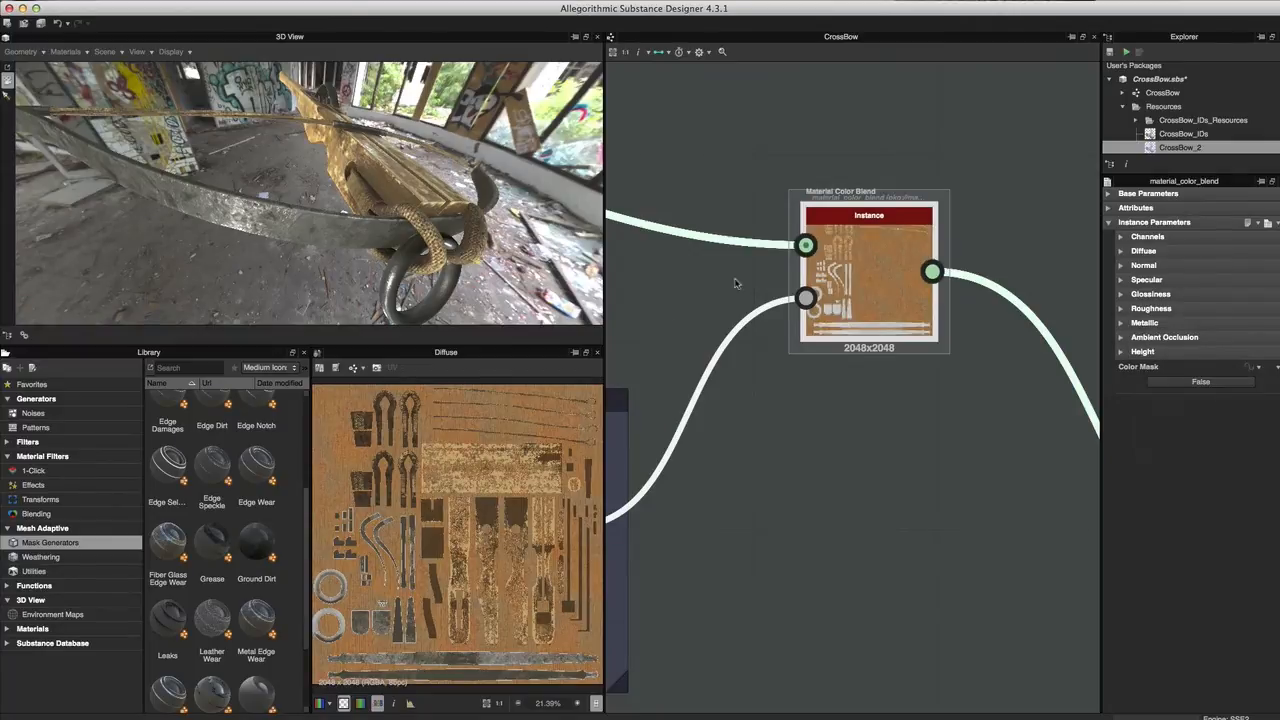
{"action": "left_click", "coordinate": [1140, 251]}
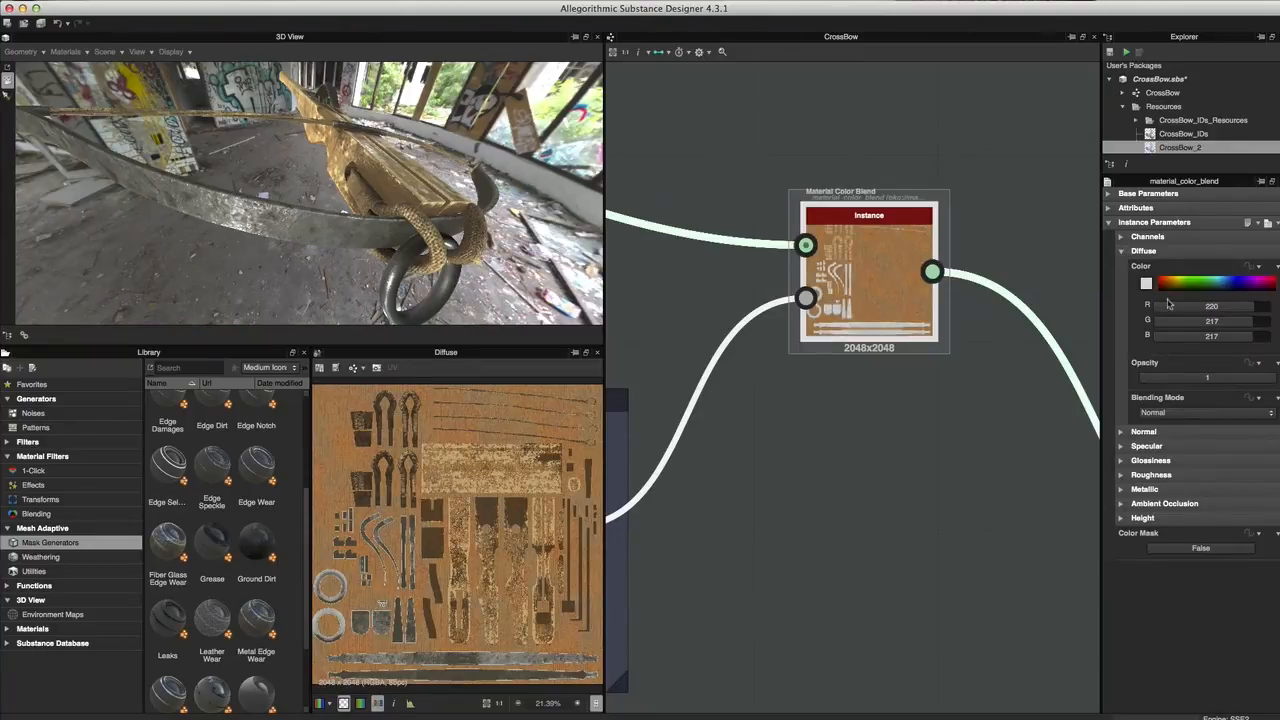
- Review the Roughness, Metallic and Normal settings of the Material Color Blend node, collapsing each group
{"action": "scroll", "coordinate": [768, 475], "scroll_direction": "down", "scroll_amount": 2}
{"action": "middle_click_drag", "start_coordinate": [800, 474], "coordinate": [957, 426]}
{"action": "scroll", "coordinate": [990, 366], "scroll_direction": "up", "scroll_amount": 1}
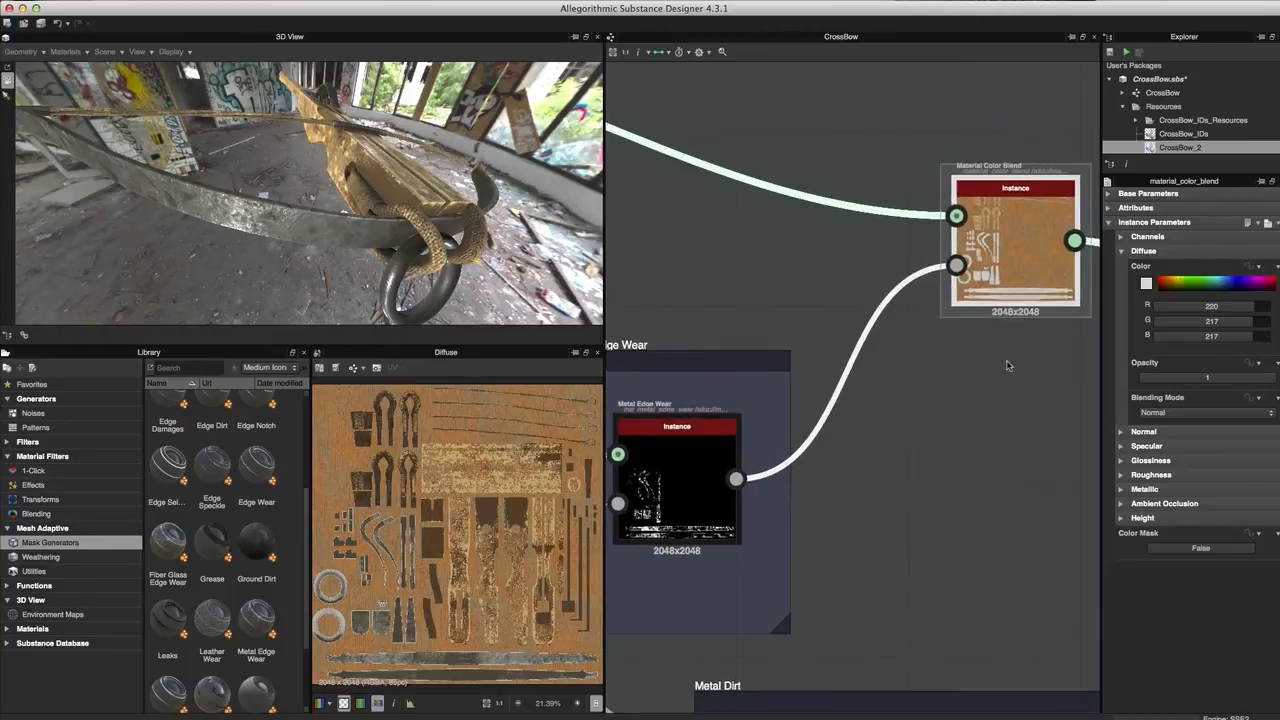
{"action": "left_click", "coordinate": [1120, 251]}
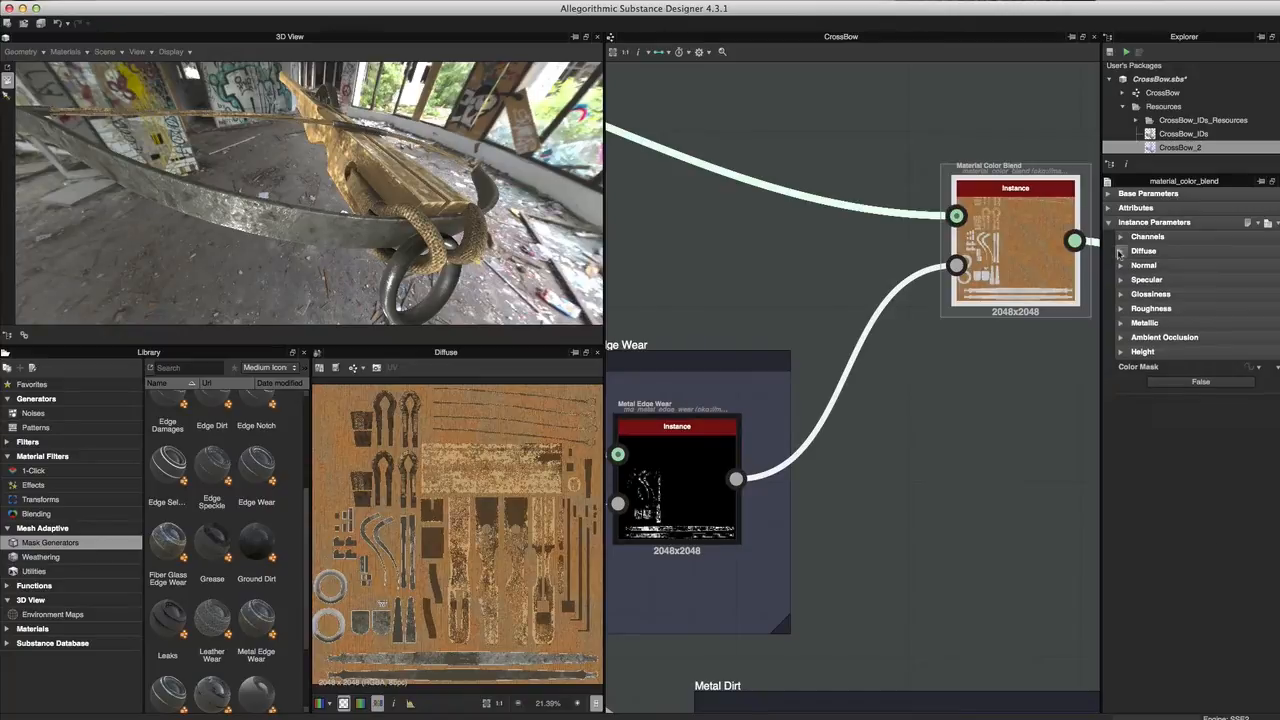
{"action": "left_click", "coordinate": [1120, 308]}
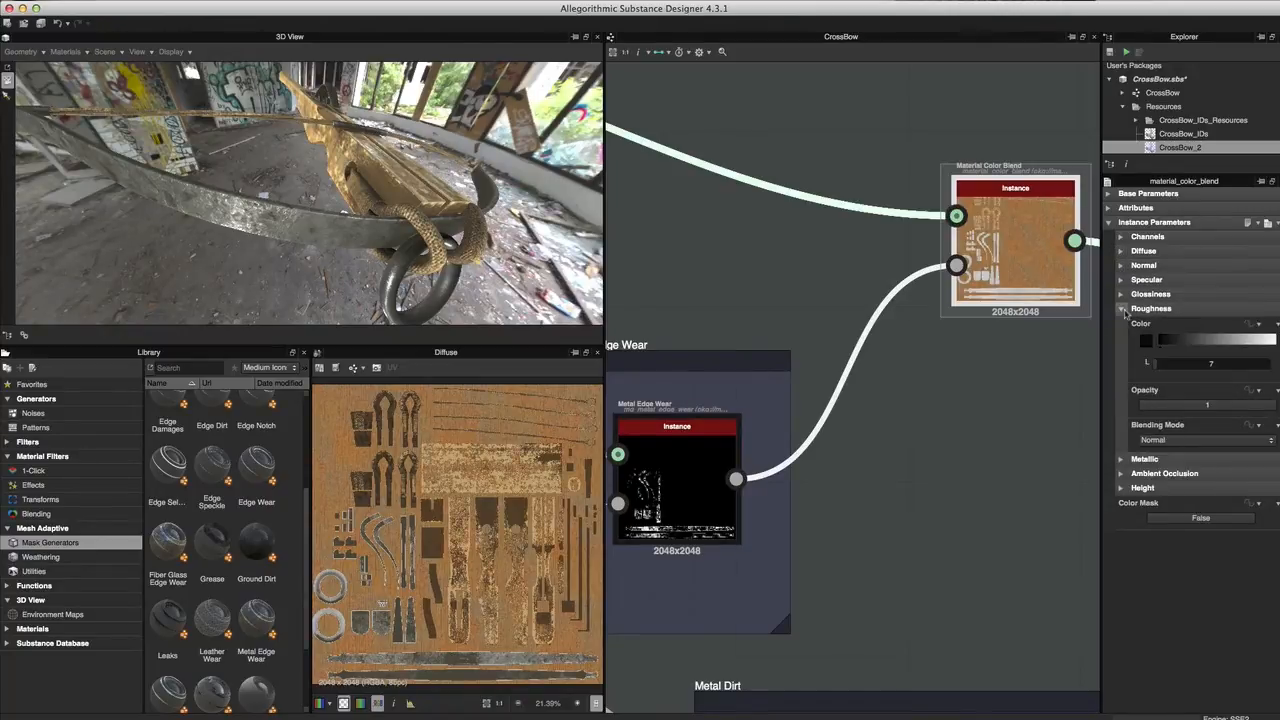
{"action": "left_click", "coordinate": [1122, 309]}
{"action": "left_click", "coordinate": [1121, 323]}
{"action": "left_click", "coordinate": [1121, 323]}
{"action": "left_click", "coordinate": [1128, 267]}
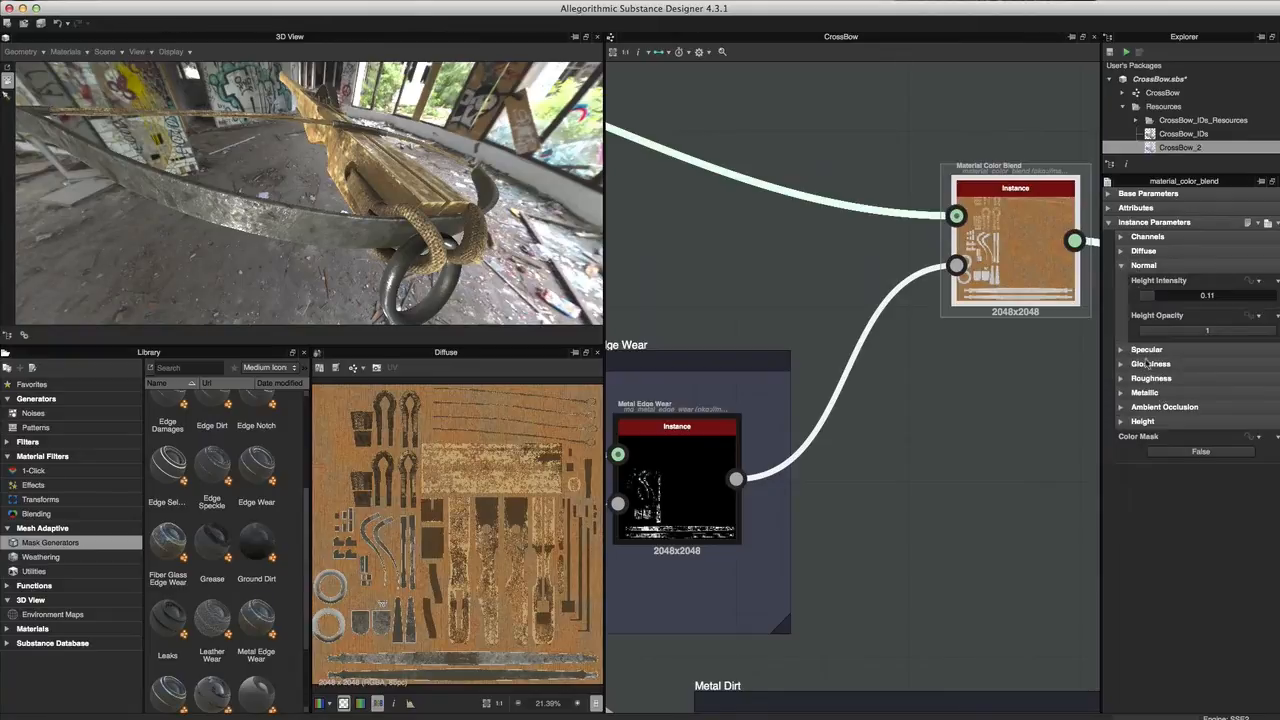
{"action": "left_click", "coordinate": [1122, 266]}
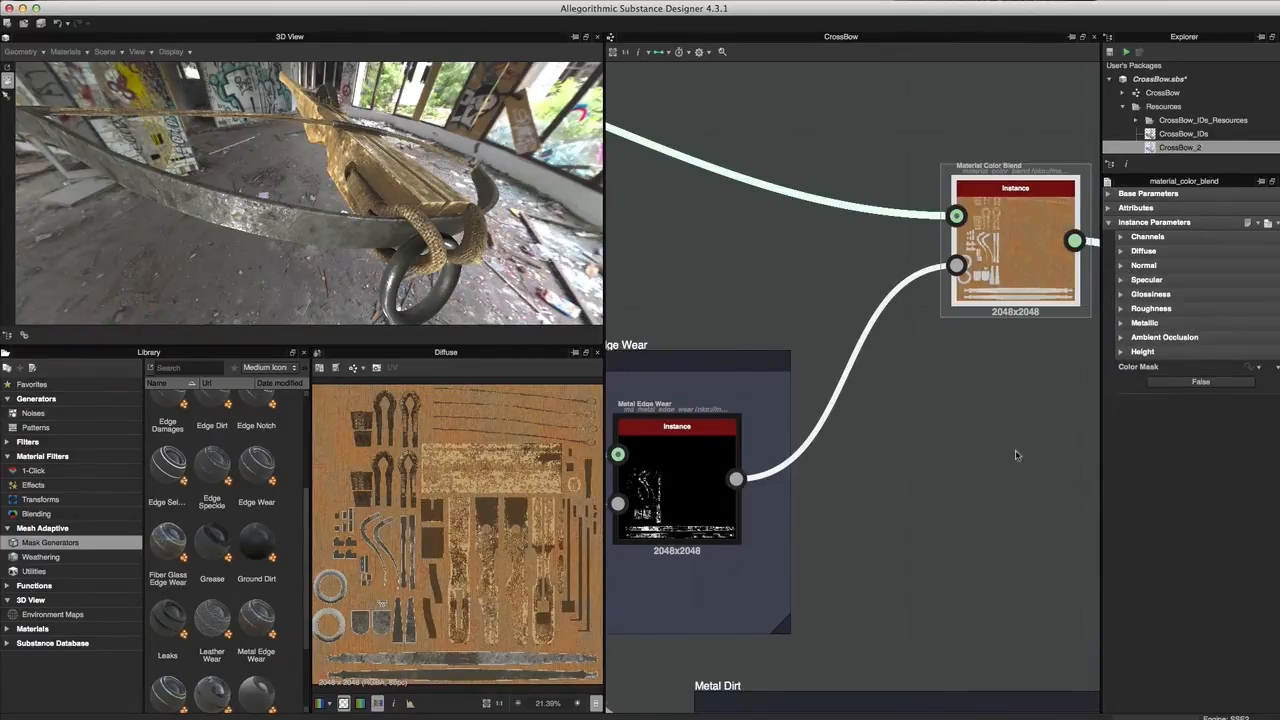
- Examine the Metal Edge Wear node's input links and its mask generator parameters
{"action": "scroll", "coordinate": [1043, 463], "scroll_direction": "down", "scroll_amount": 3}
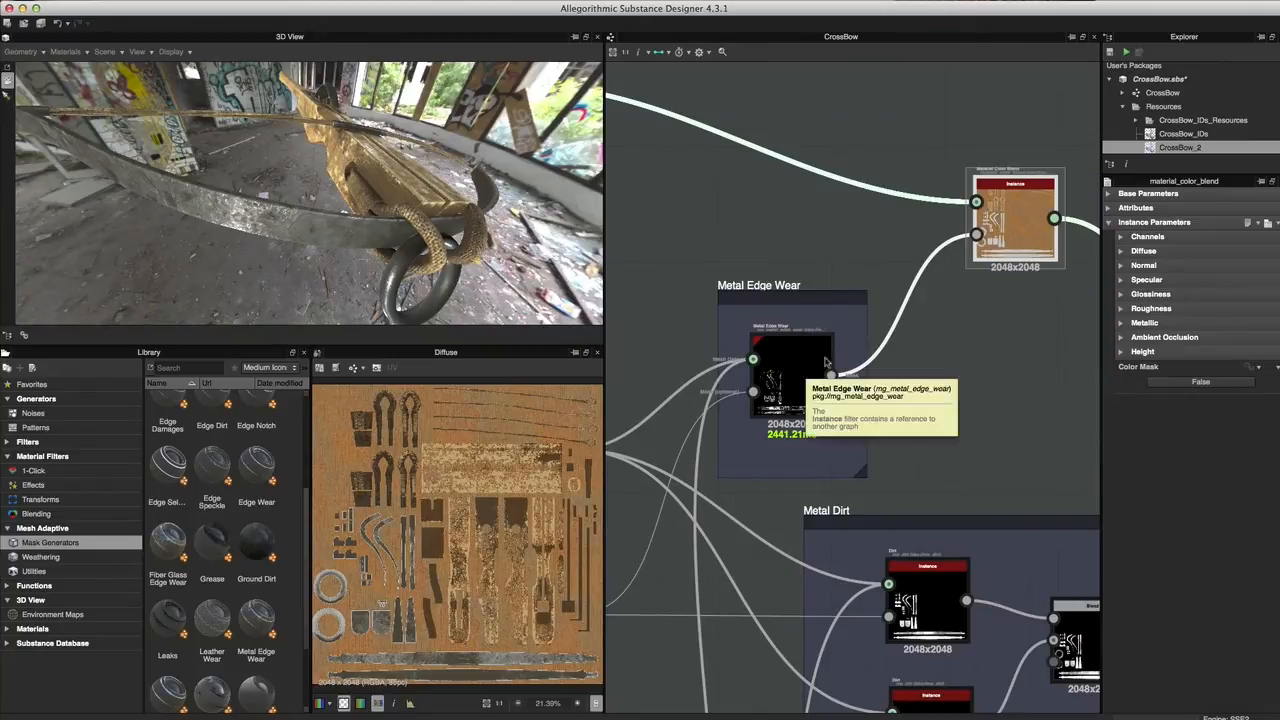
{"action": "scroll", "coordinate": [797, 389], "scroll_direction": "up", "scroll_amount": 2}
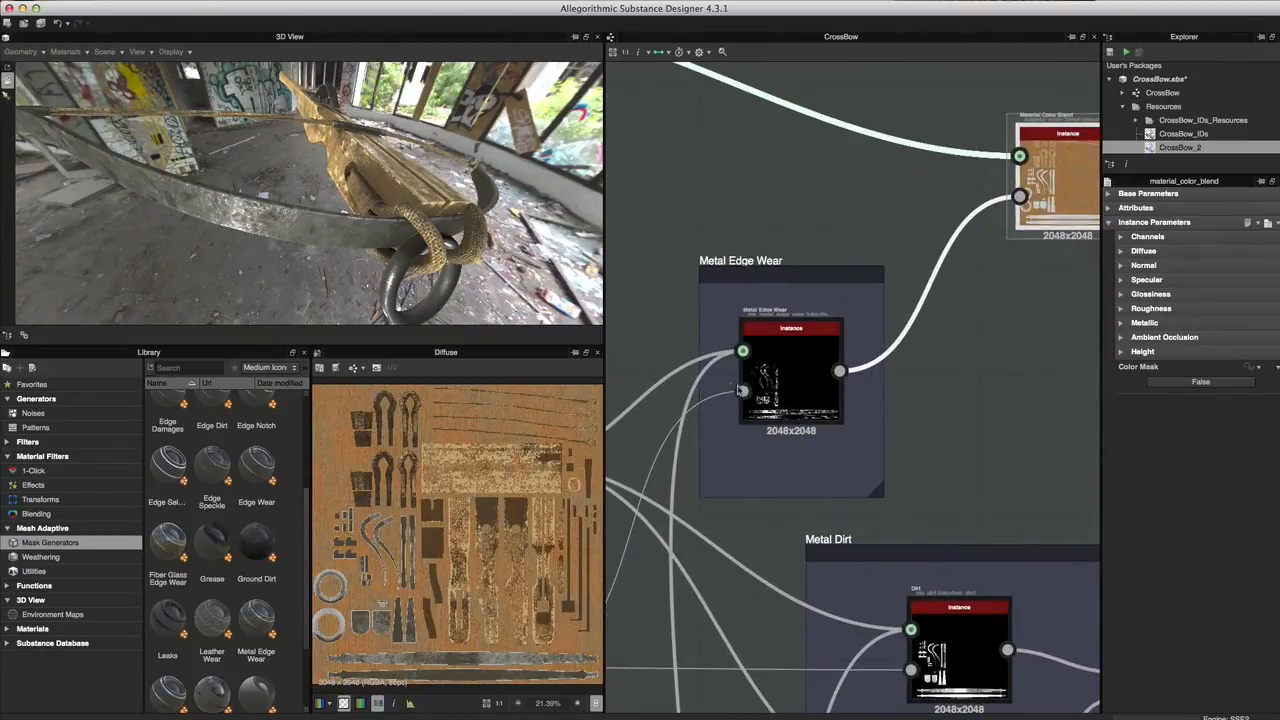
{"action": "scroll", "coordinate": [813, 430], "scroll_direction": "down", "scroll_amount": 2}
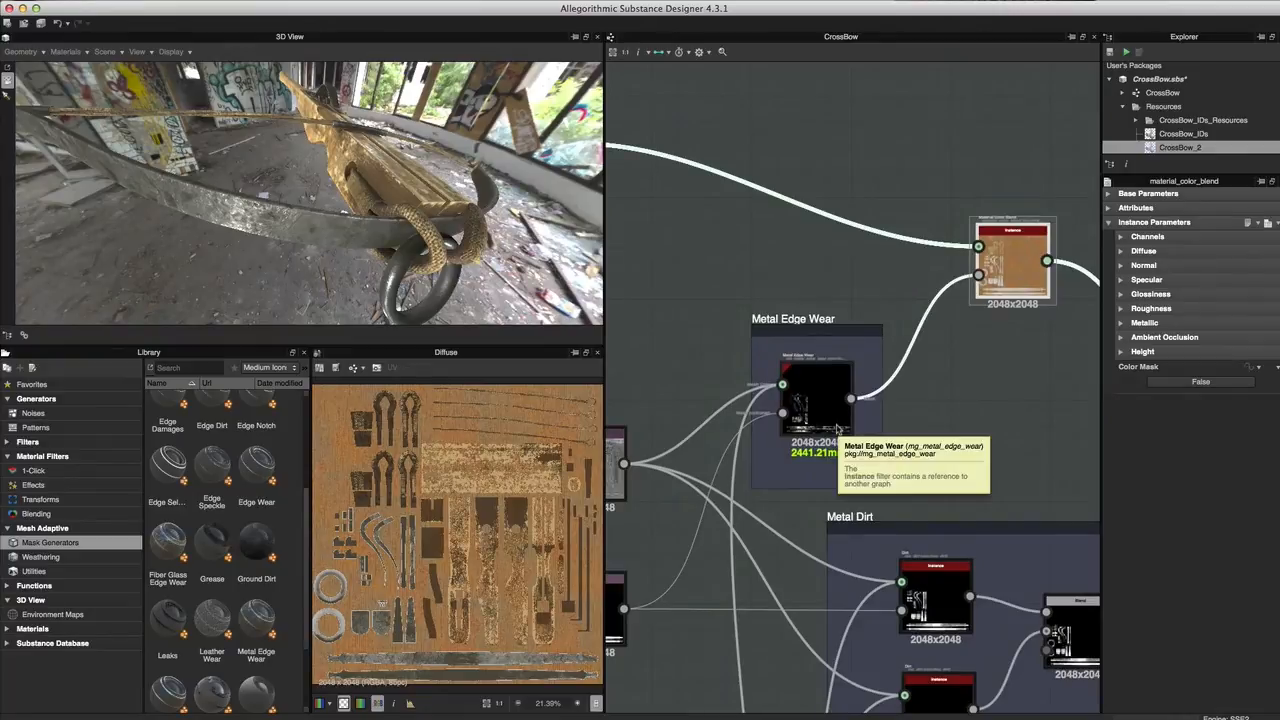
{"action": "scroll", "coordinate": [838, 428], "scroll_direction": "up", "scroll_amount": 1}
{"action": "left_click", "coordinate": [821, 400]}
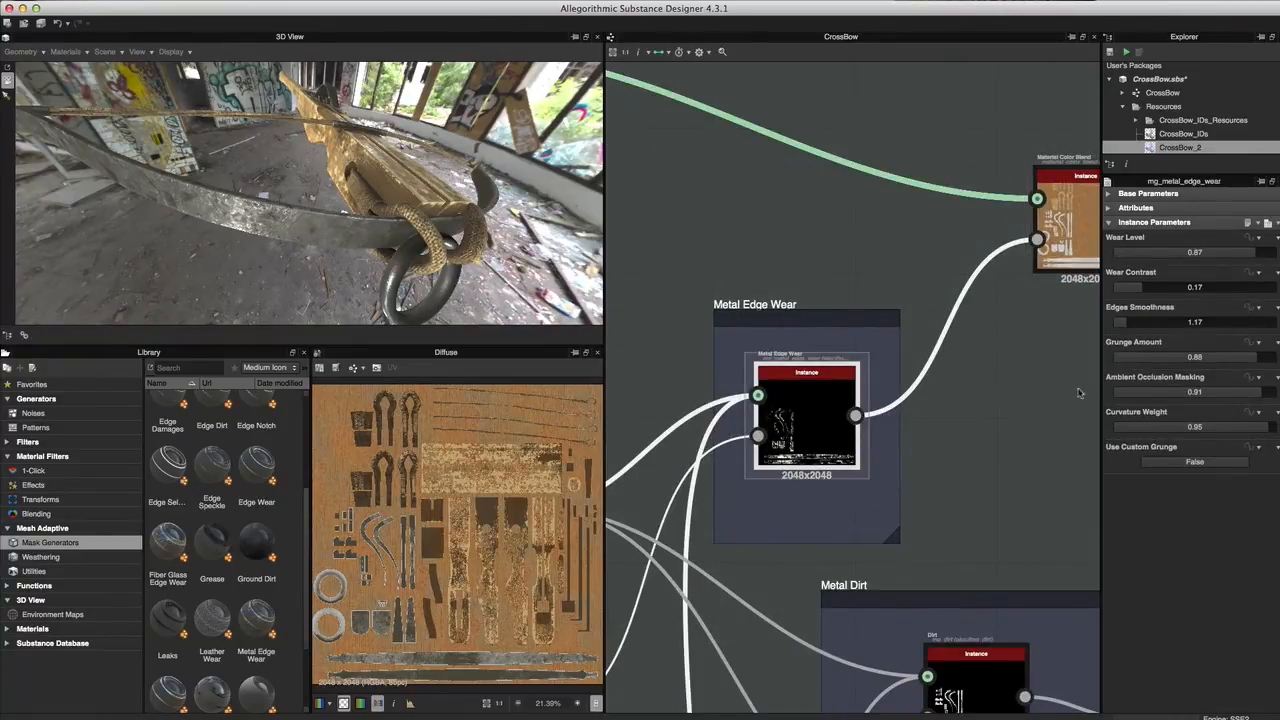
- Select the Material Color Blend node linked to the Metal Edge Wear output and move it slightly down
{"action": "scroll", "coordinate": [940, 474], "scroll_direction": "down", "scroll_amount": 1}
{"action": "middle_click_drag", "start_coordinate": [940, 474], "coordinate": [880, 463]}
{"action": "left_click", "coordinate": [1009, 254]}
{"action": "left_click", "coordinate": [1009, 254]}
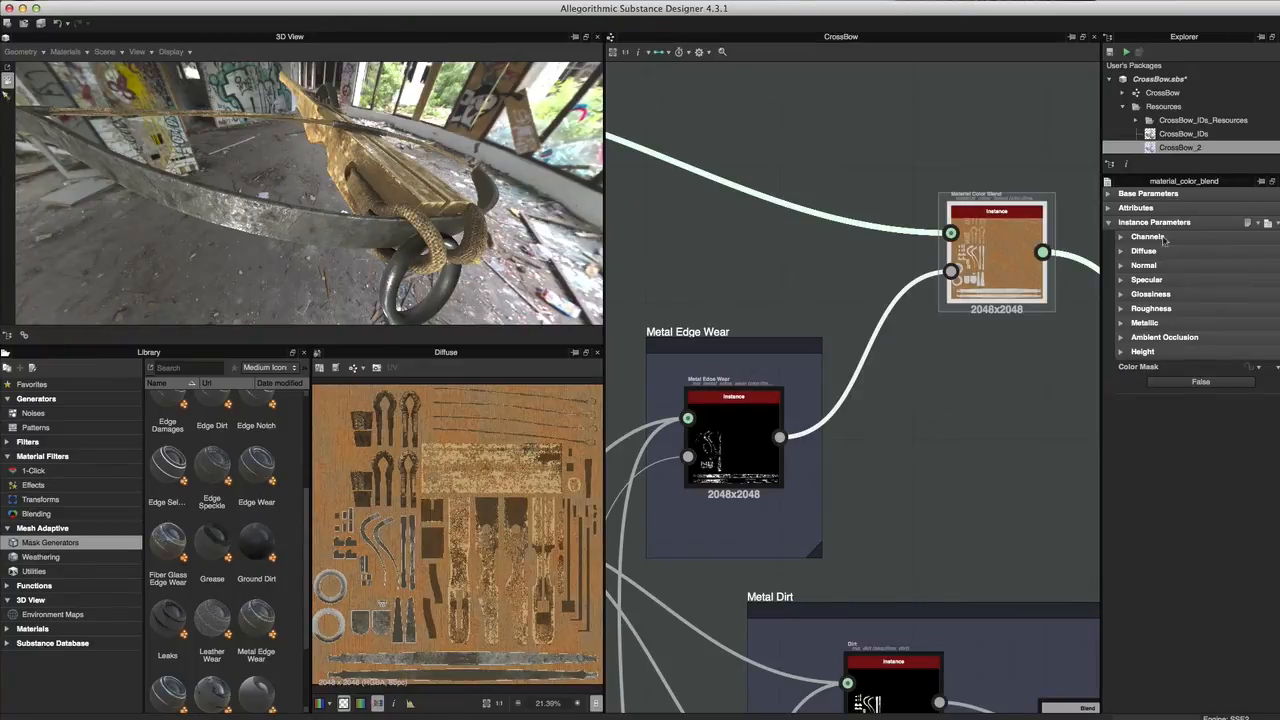
{"action": "scroll", "coordinate": [1011, 374], "scroll_direction": "down", "scroll_amount": 3}
{"action": "middle_click_drag", "start_coordinate": [1009, 375], "coordinate": [845, 351]}
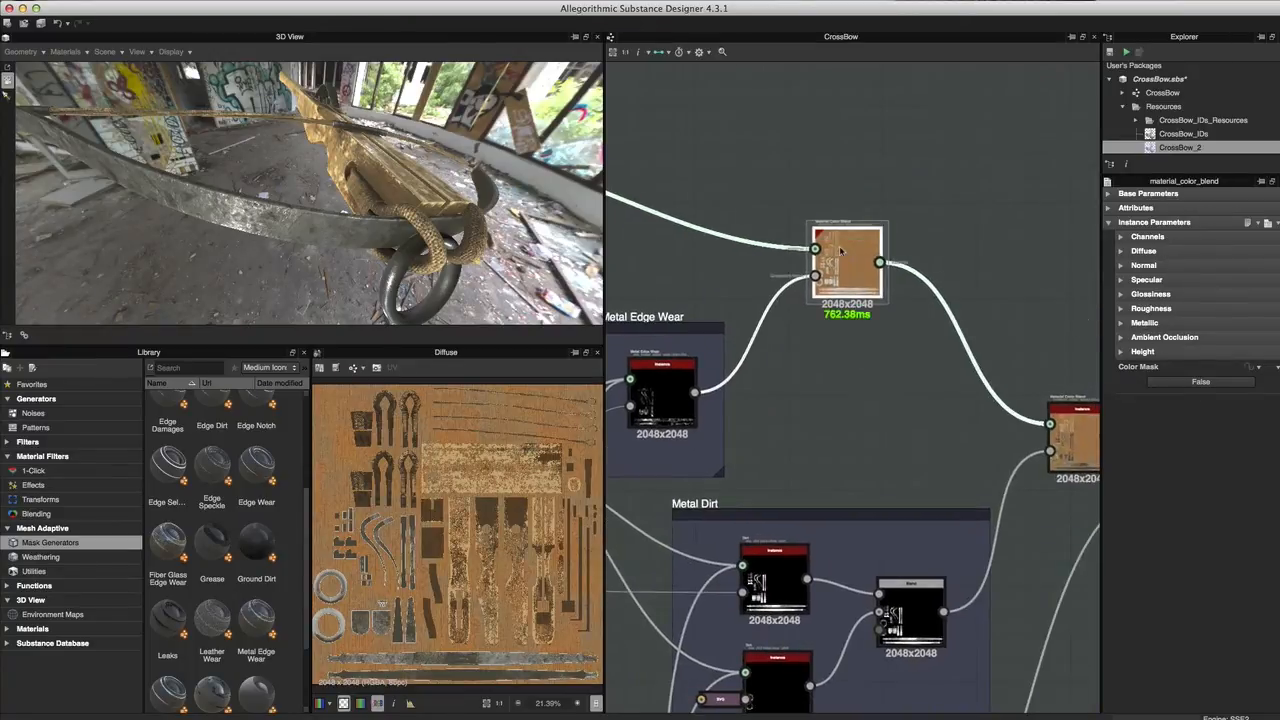
{"action": "left_click_drag", "start_coordinate": [840, 256], "coordinate": [840, 263]}
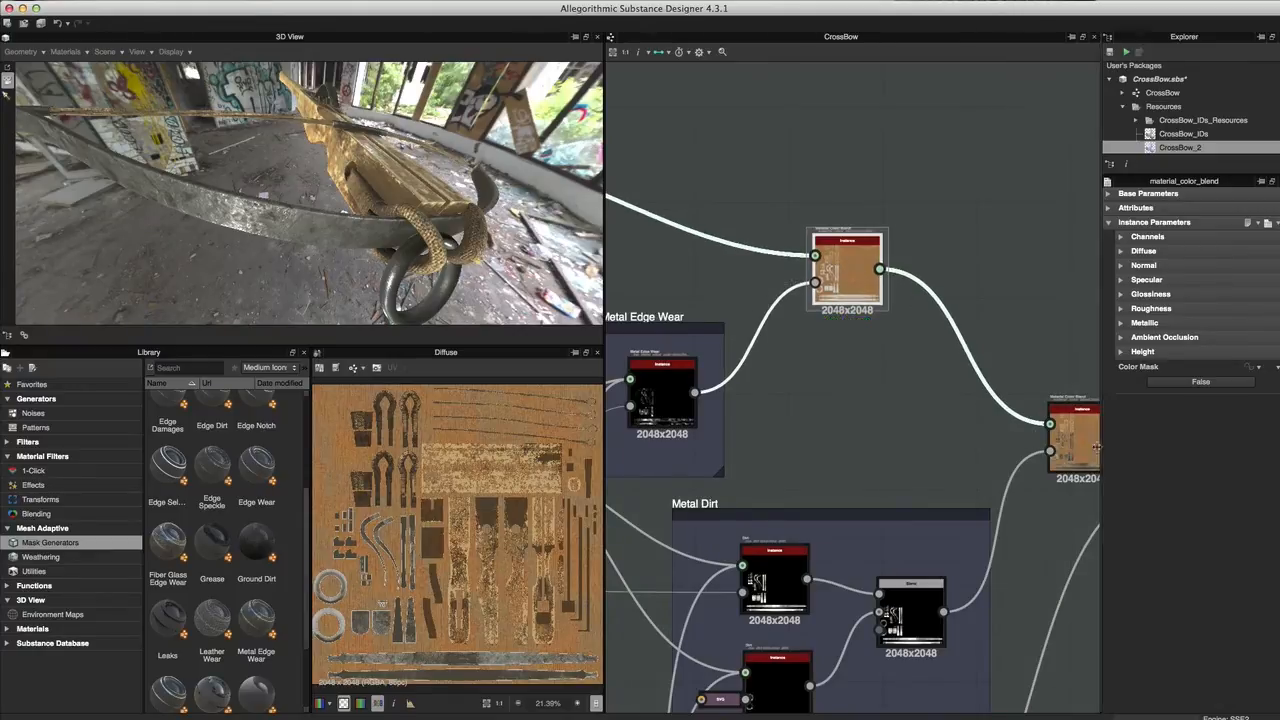
{"action": "scroll", "coordinate": [870, 345], "scroll_direction": "up", "scroll_amount": 2}
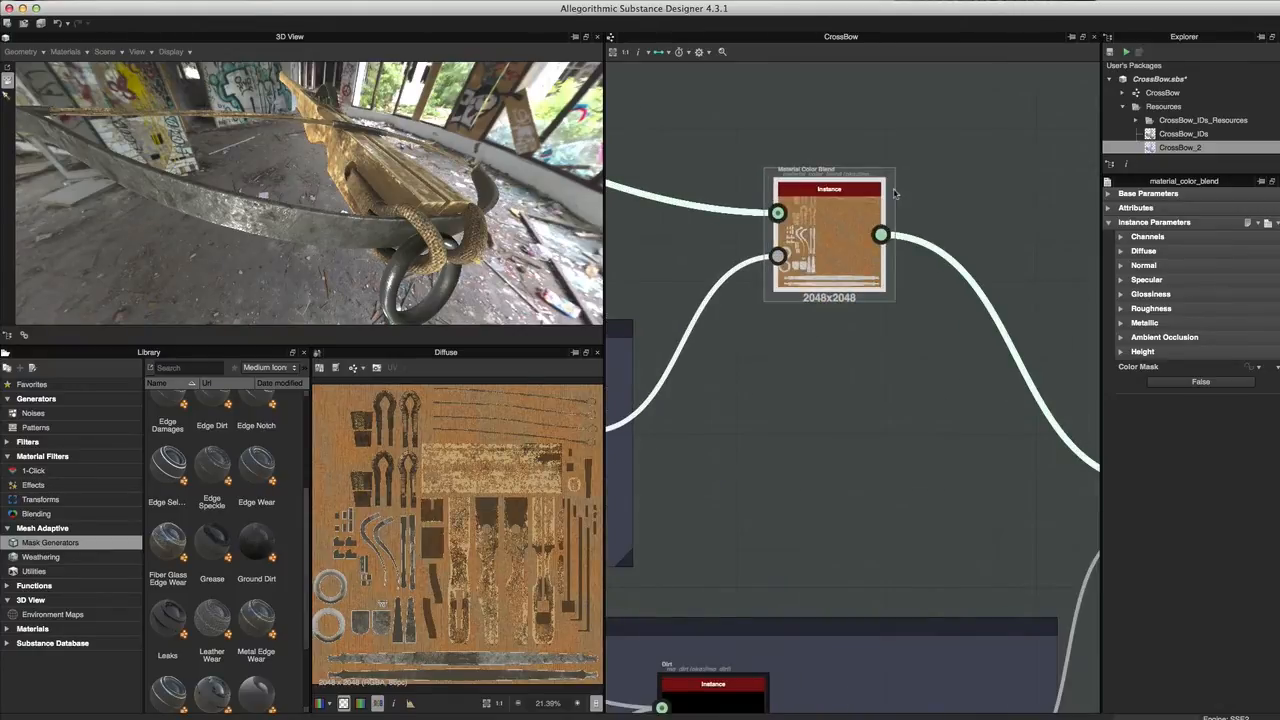
- Switch the graph's link mode to Standard
{"action": "left_click", "coordinate": [661, 51]}
{"action": "left_click", "coordinate": [704, 84]}
{"action": "left_click", "coordinate": [661, 52]}
{"action": "left_click", "coordinate": [662, 67]}
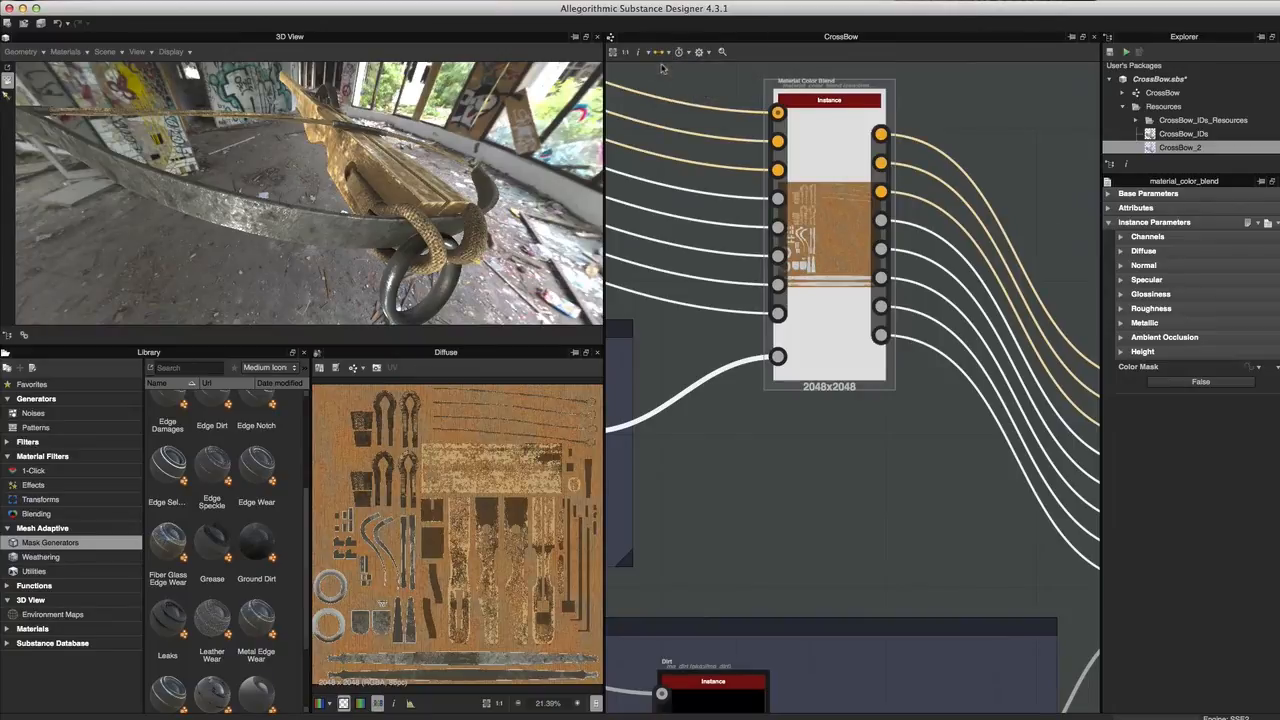
- Examine the individual channel links running from the Multi-Material Blend node through the Material Color Blend nodes
{"action": "scroll", "coordinate": [852, 237], "scroll_direction": "down", "scroll_amount": 2}
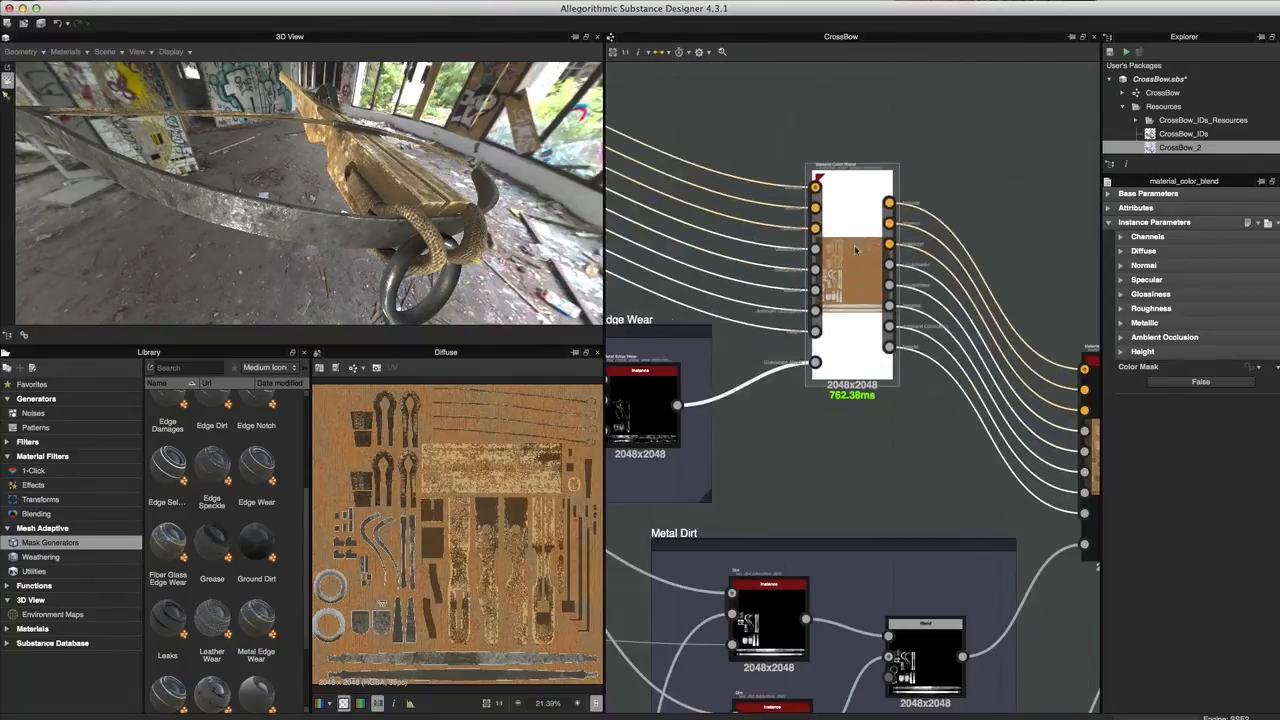
{"action": "scroll", "coordinate": [852, 260], "scroll_direction": "down", "scroll_amount": 3}
{"action": "middle_click_drag", "start_coordinate": [836, 332], "coordinate": [986, 321]}
{"action": "scroll", "coordinate": [848, 272], "scroll_direction": "down", "scroll_amount": 2}
{"action": "middle_click_drag", "start_coordinate": [848, 272], "coordinate": [943, 349]}
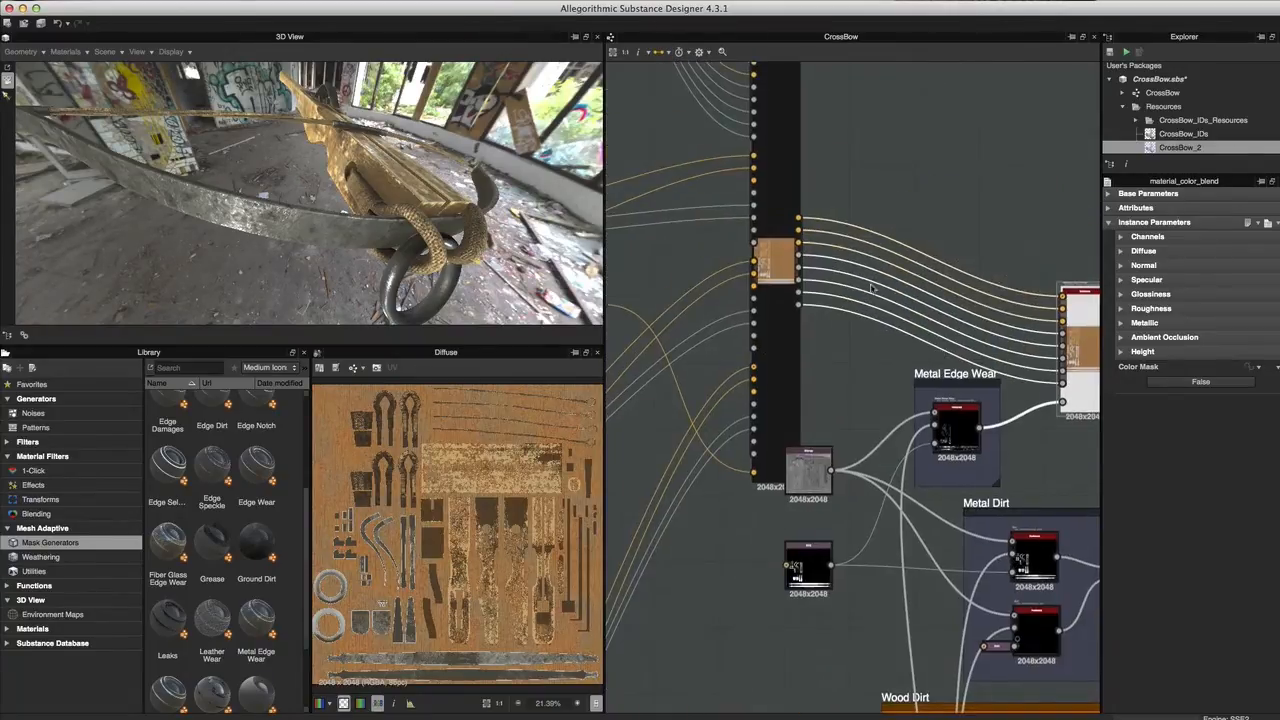
{"action": "scroll", "coordinate": [873, 288], "scroll_direction": "up", "scroll_amount": 2}
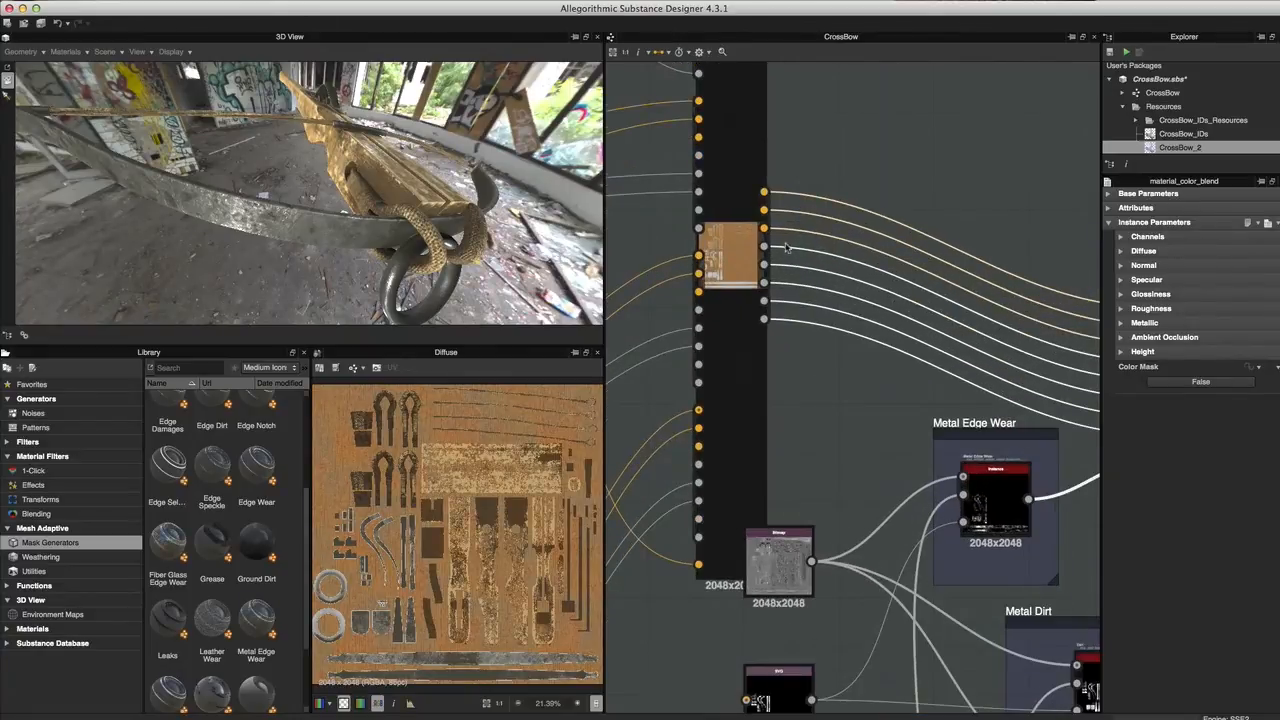
{"action": "scroll", "coordinate": [785, 247], "scroll_direction": "up", "scroll_amount": 2}
{"action": "middle_click_drag", "start_coordinate": [833, 298], "coordinate": [587, 281]}
{"action": "scroll", "coordinate": [914, 325], "scroll_direction": "down", "scroll_amount": 3}
{"action": "scroll", "coordinate": [742, 322], "scroll_direction": "up", "scroll_amount": 1}
{"action": "middle_click_drag", "start_coordinate": [1027, 351], "coordinate": [770, 278]}
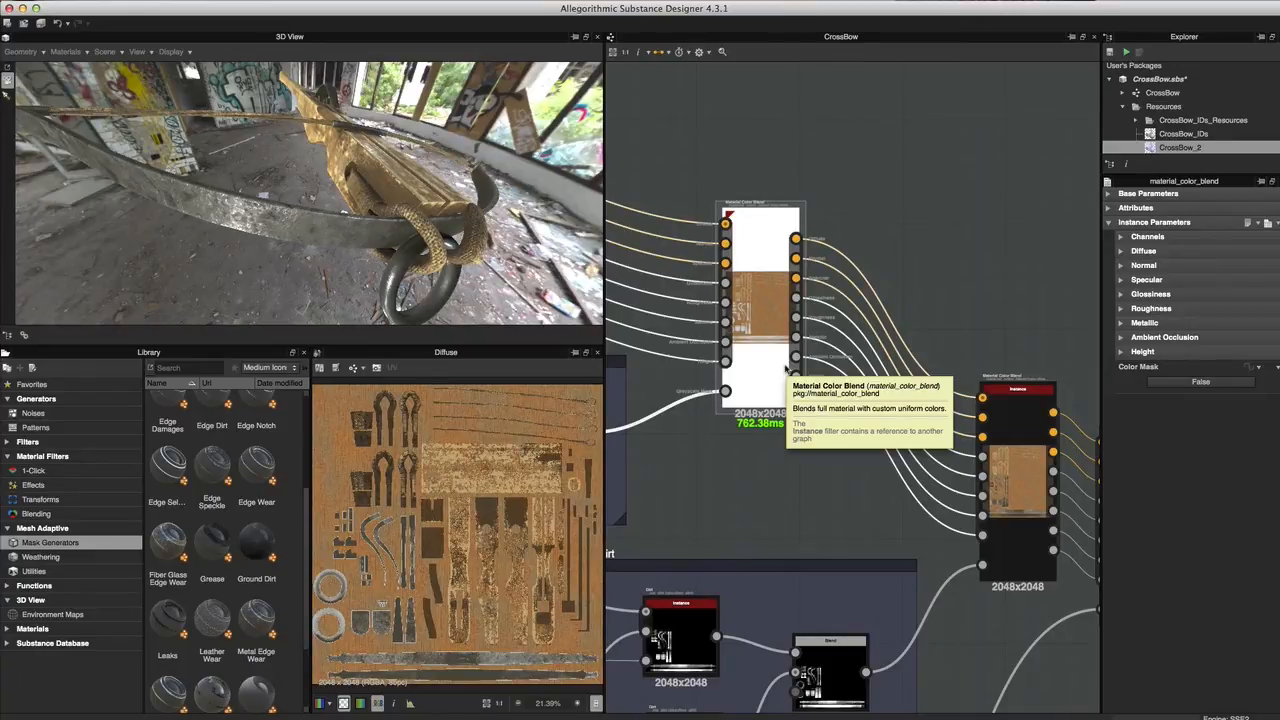
- Check the Metal Edge Wear node's link into the Material Color Blend mask input and clear the selection
{"action": "middle_click_drag", "start_coordinate": [709, 481], "coordinate": [844, 416]}
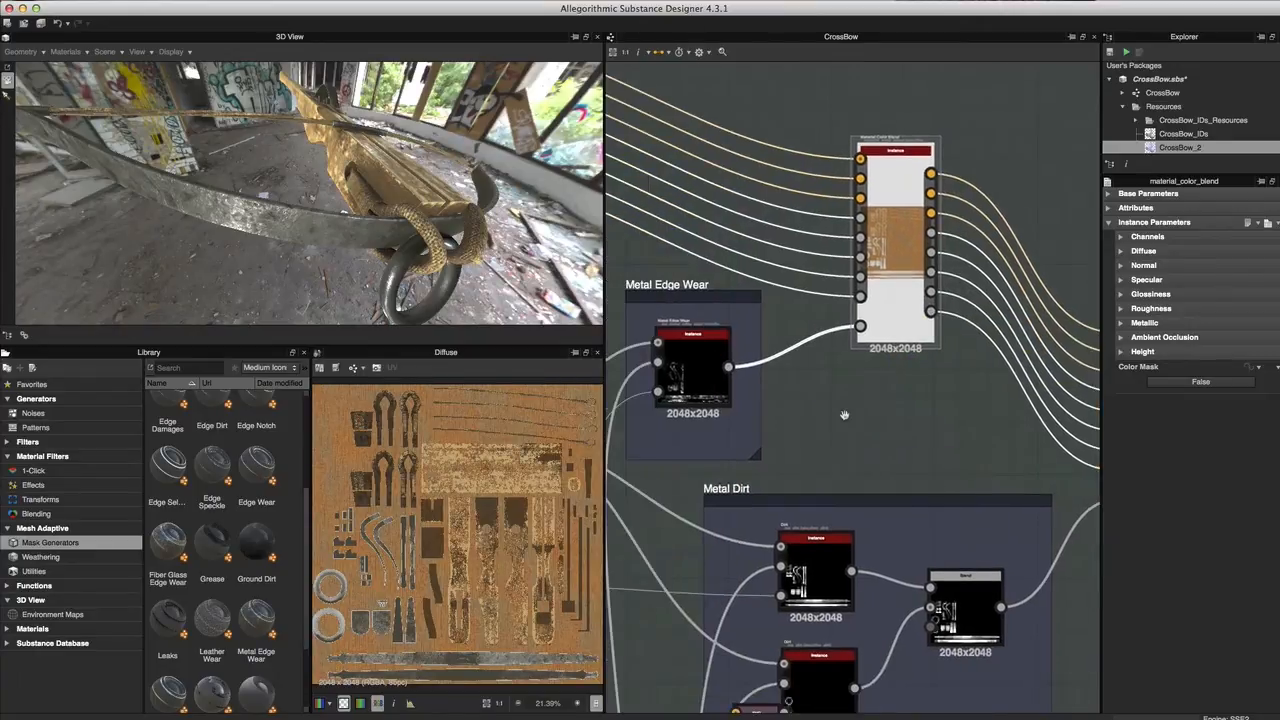
{"action": "left_click", "coordinate": [683, 364]}
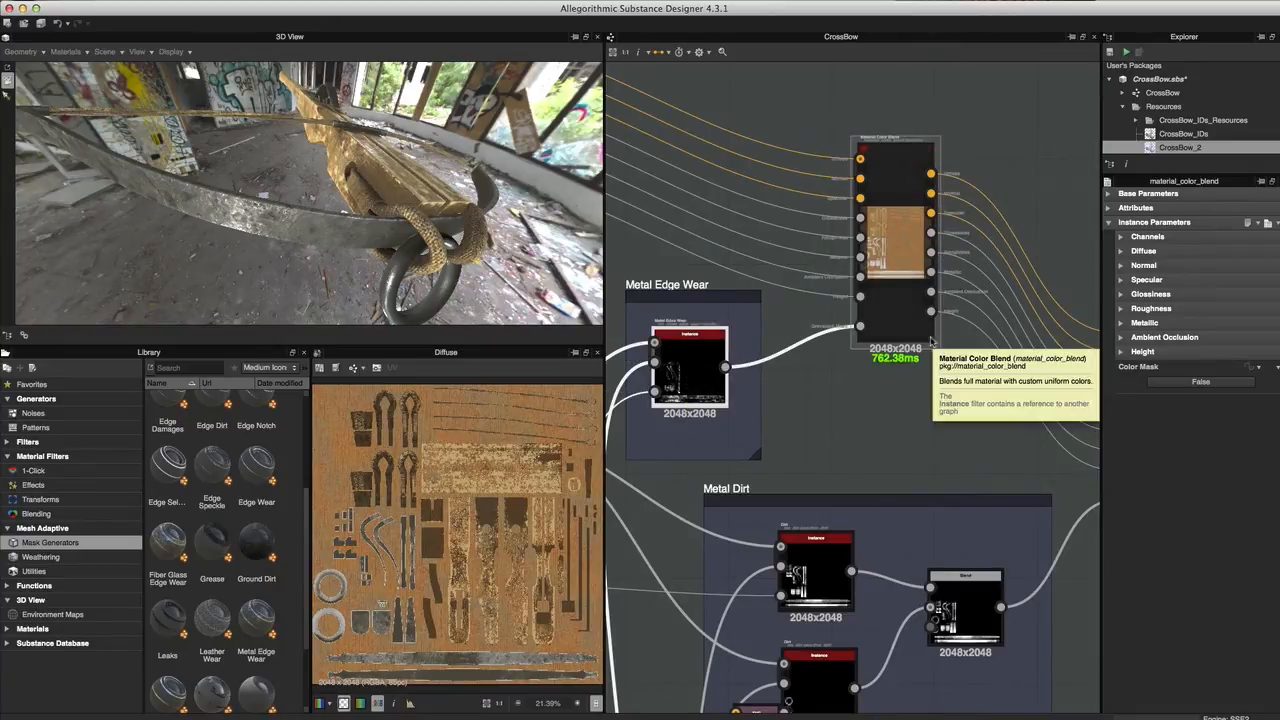
{"action": "left_click", "coordinate": [892, 412]}
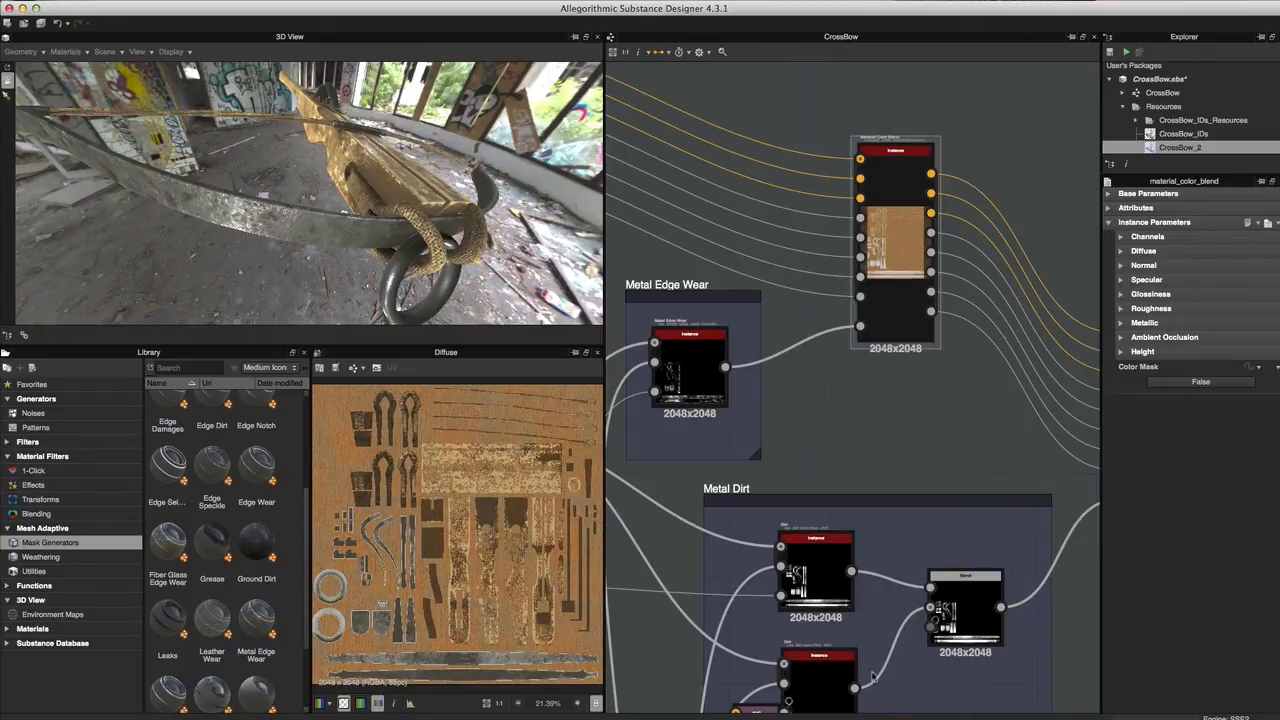
- Set the graph's link mode to Compact Material
{"action": "scroll", "coordinate": [940, 409], "scroll_direction": "down", "scroll_amount": 1}
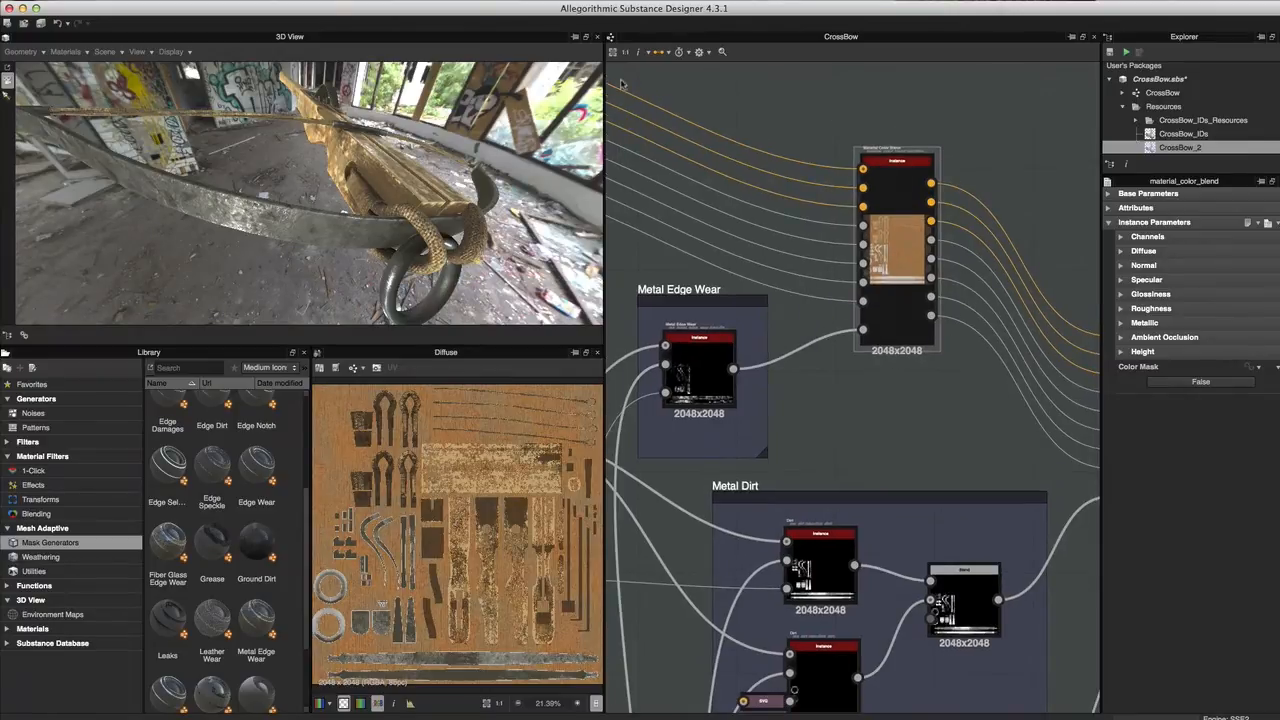
{"action": "left_click", "coordinate": [660, 55]}
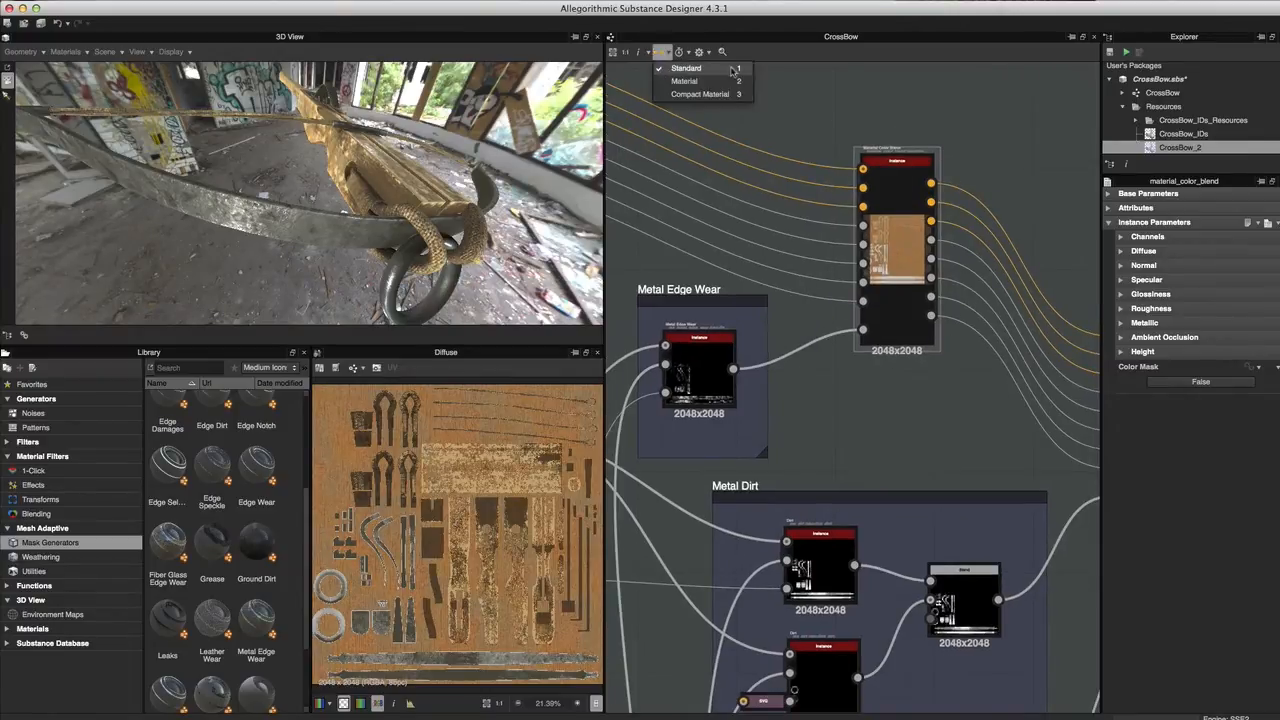
{"action": "left_click", "coordinate": [943, 106]}
{"action": "key", "text": "3"}
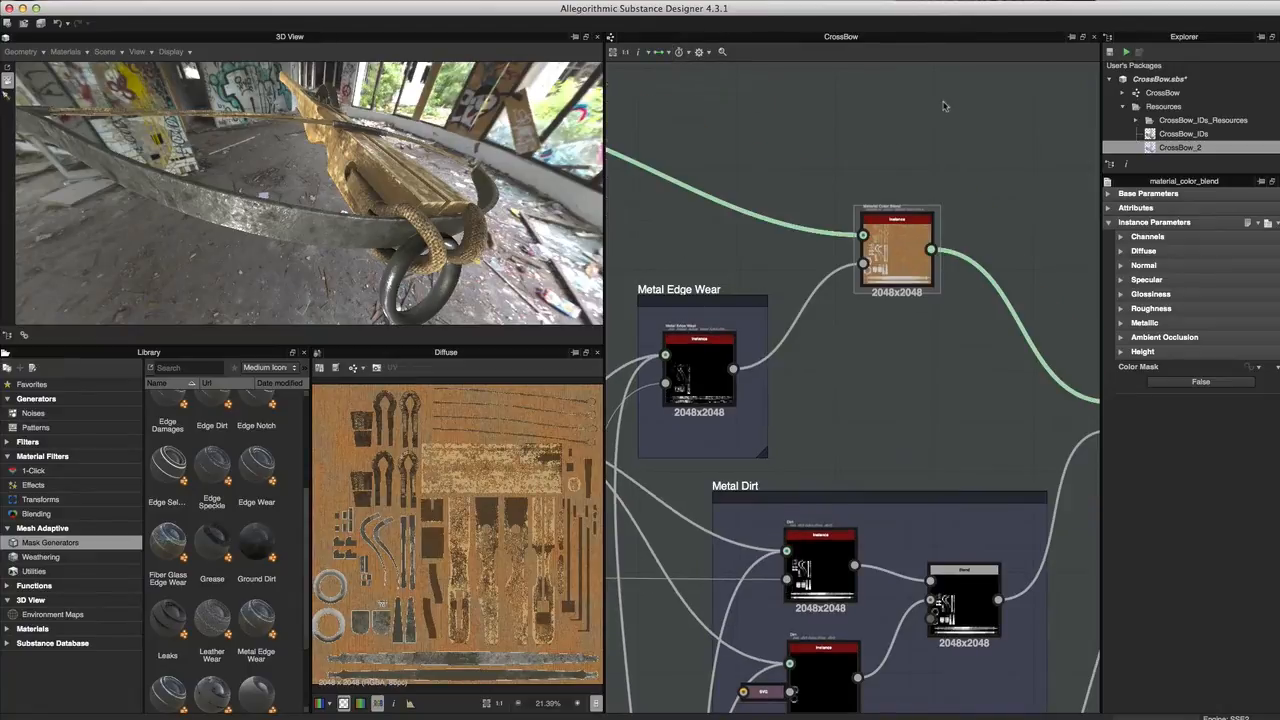
- Examine how the Material Color Blend node combines the incoming material with the Metal Edge Wear mask and passes it to the next blend
{"action": "scroll", "coordinate": [919, 231], "scroll_direction": "up", "scroll_amount": 2}
{"action": "scroll", "coordinate": [845, 475], "scroll_direction": "down", "scroll_amount": 2}
{"action": "middle_click_drag", "start_coordinate": [835, 478], "coordinate": [702, 419]}
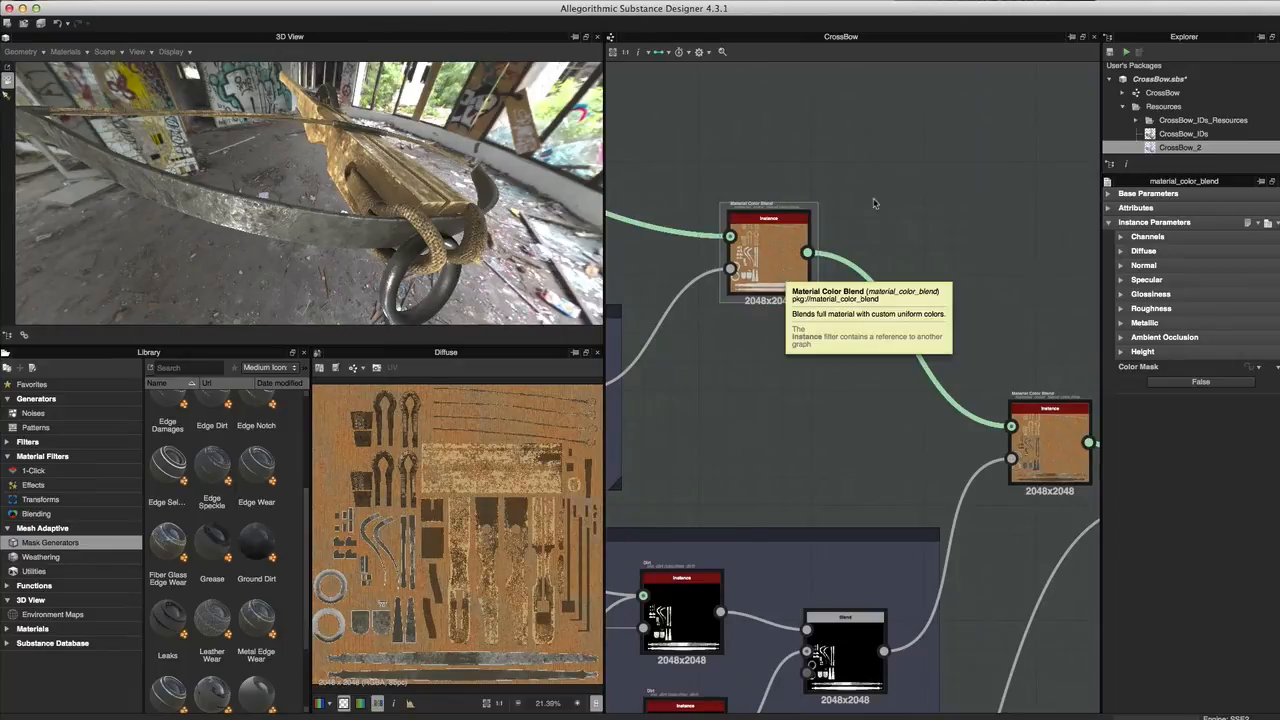
{"action": "left_click", "coordinate": [771, 256]}
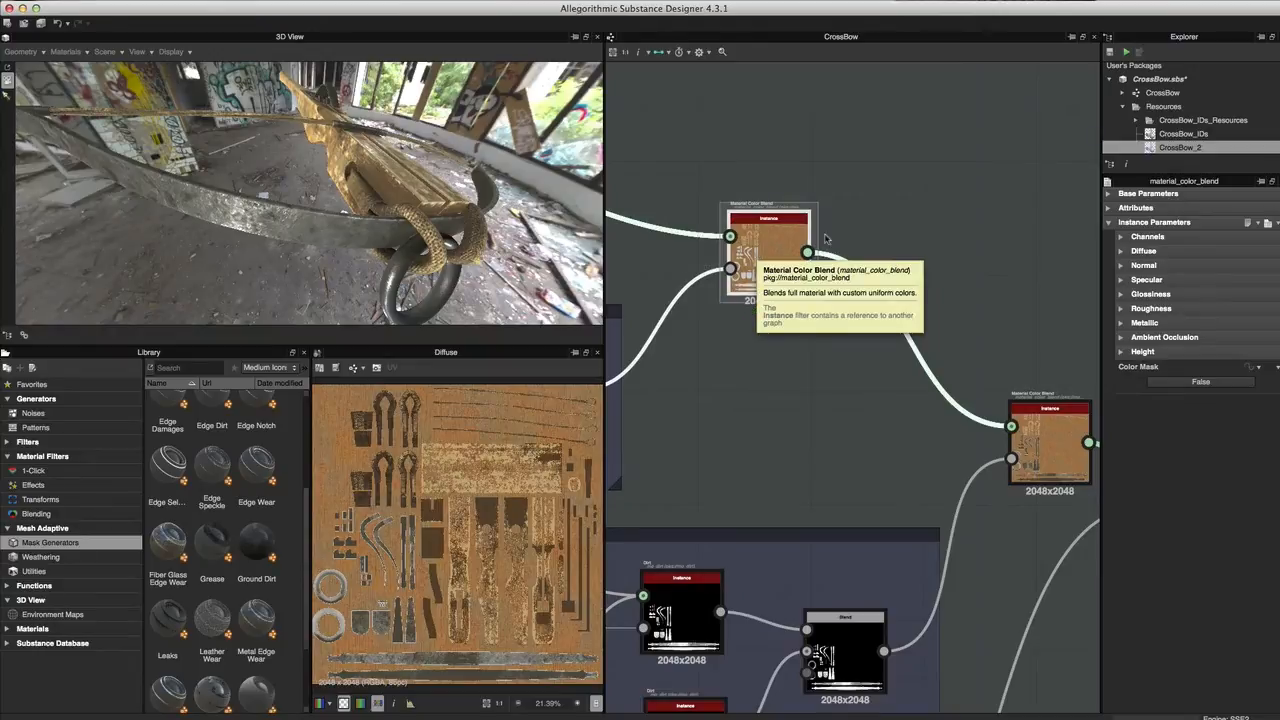
{"action": "scroll", "coordinate": [801, 257], "scroll_direction": "up", "scroll_amount": 1}
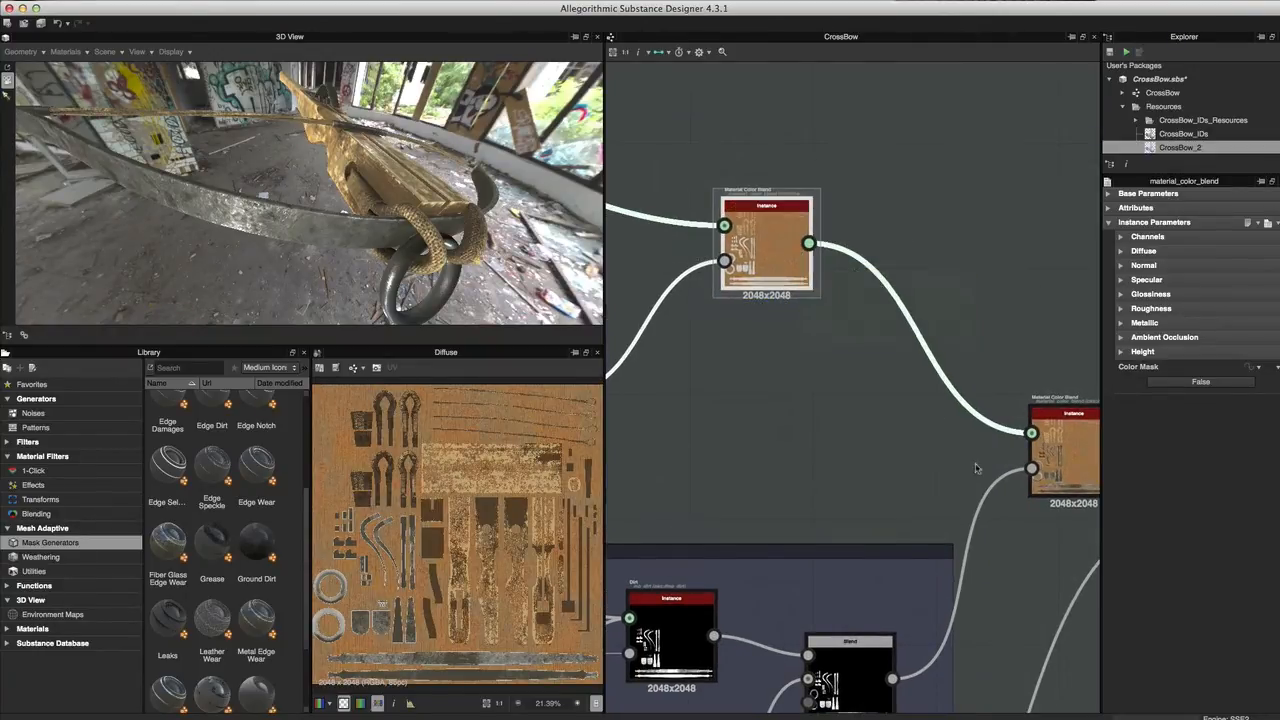
{"action": "scroll", "coordinate": [862, 405], "scroll_direction": "down", "scroll_amount": 2}
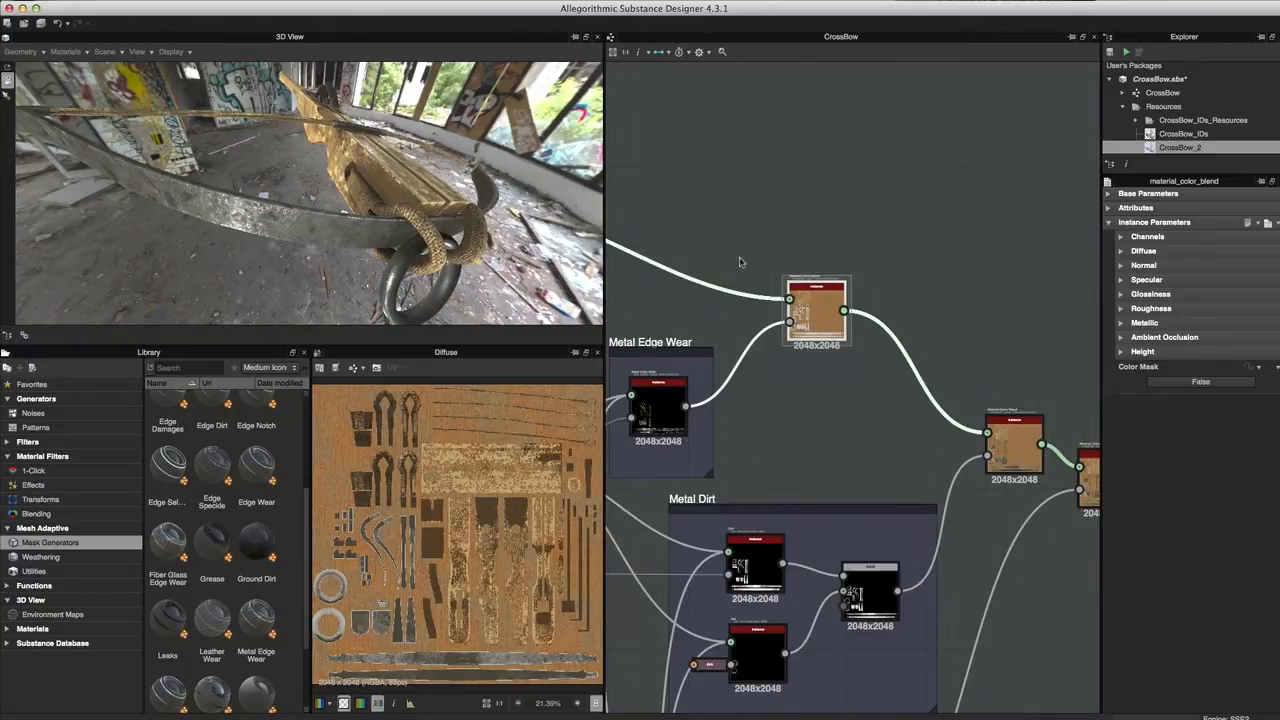
{"action": "scroll", "coordinate": [854, 397], "scroll_direction": "down", "scroll_amount": 2}
{"action": "middle_click_drag", "start_coordinate": [844, 432], "coordinate": [894, 433]}
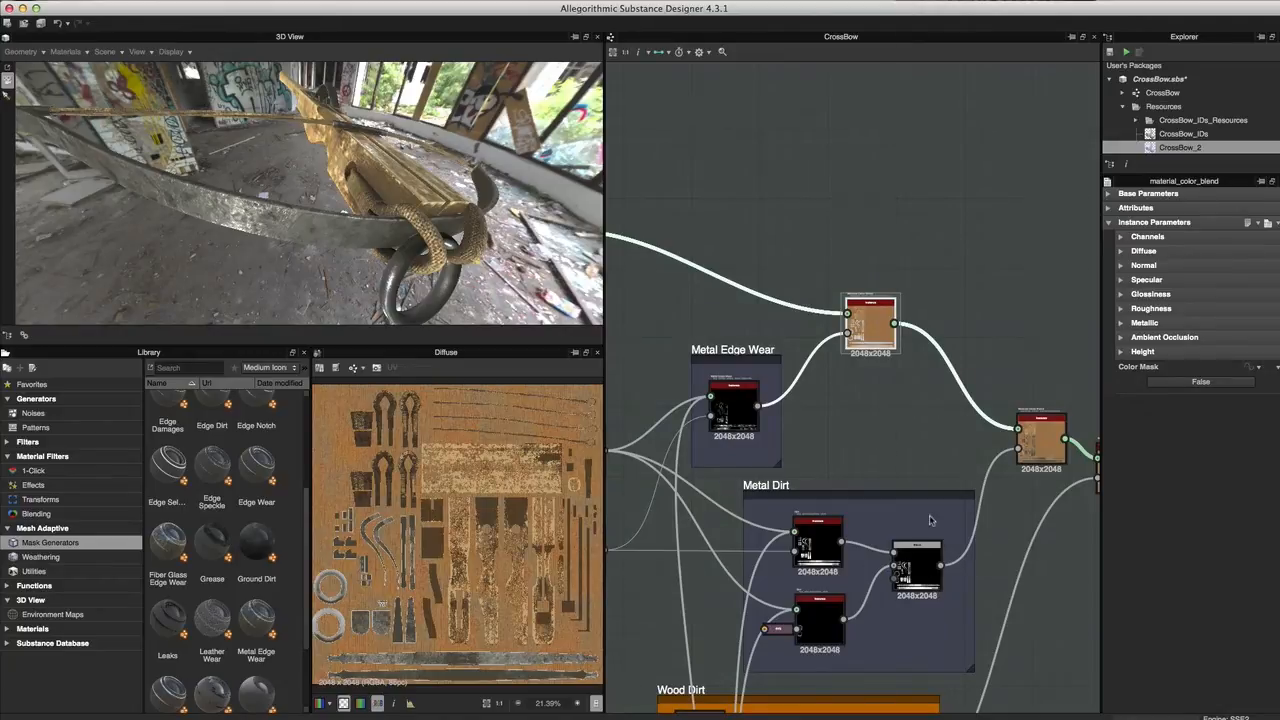
{"action": "scroll", "coordinate": [916, 193], "scroll_direction": "down", "scroll_amount": 2}
{"action": "middle_click_drag", "start_coordinate": [848, 278], "coordinate": [902, 234]}
{"action": "scroll", "coordinate": [904, 252], "scroll_direction": "down", "scroll_amount": 2}
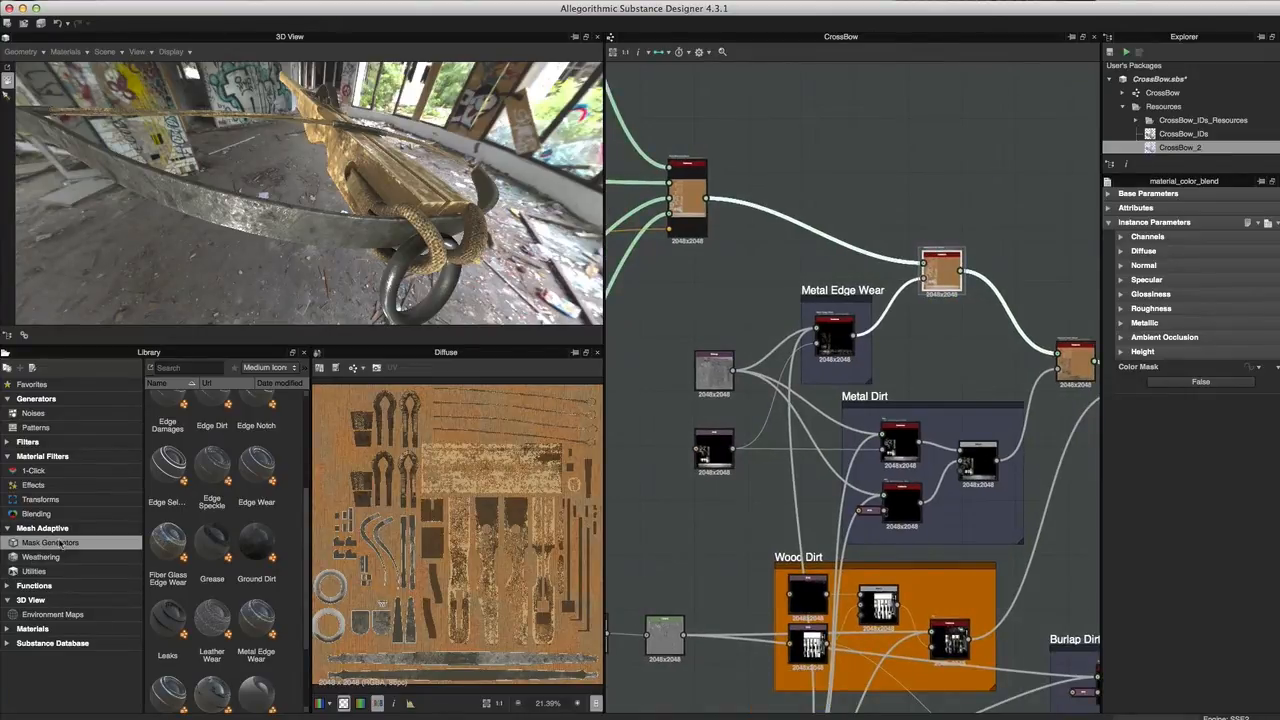
- Add a Dirt mask generator from the library to the empty area above the Metal Edge Wear frame
{"action": "left_click_drag", "start_coordinate": [308, 516], "coordinate": [889, 128]}
{"action": "right_click_drag", "start_coordinate": [888, 184], "coordinate": [921, 262], "text": "alt"}
{"action": "middle_click_drag", "start_coordinate": [921, 262], "coordinate": [931, 417]}
{"action": "right_click_drag", "start_coordinate": [931, 417], "coordinate": [826, 377], "text": "alt"}
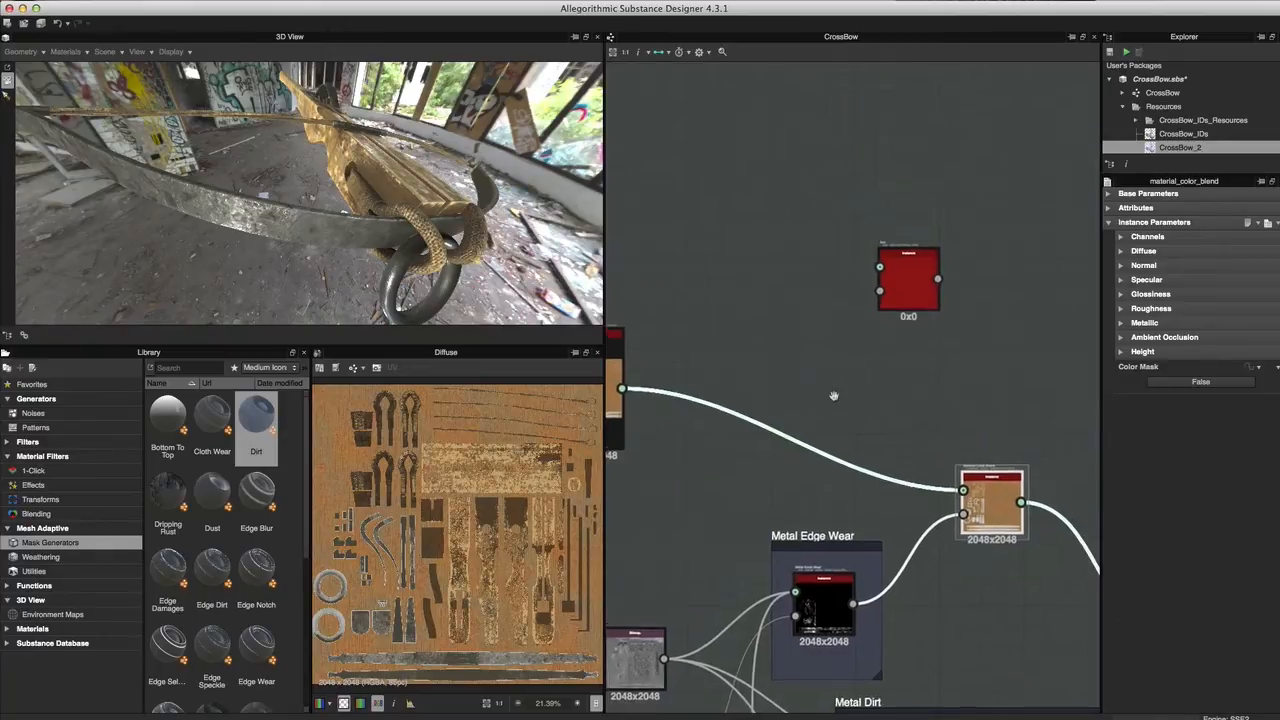
{"action": "middle_click_drag", "start_coordinate": [826, 377], "coordinate": [840, 395]}
{"action": "left_click_drag", "start_coordinate": [926, 306], "coordinate": [914, 245]}
- Examine the overall graph and the four base material frames feeding the Multi-Material Blend node
{"action": "right_click_drag", "start_coordinate": [892, 420], "coordinate": [738, 354], "text": "alt"}
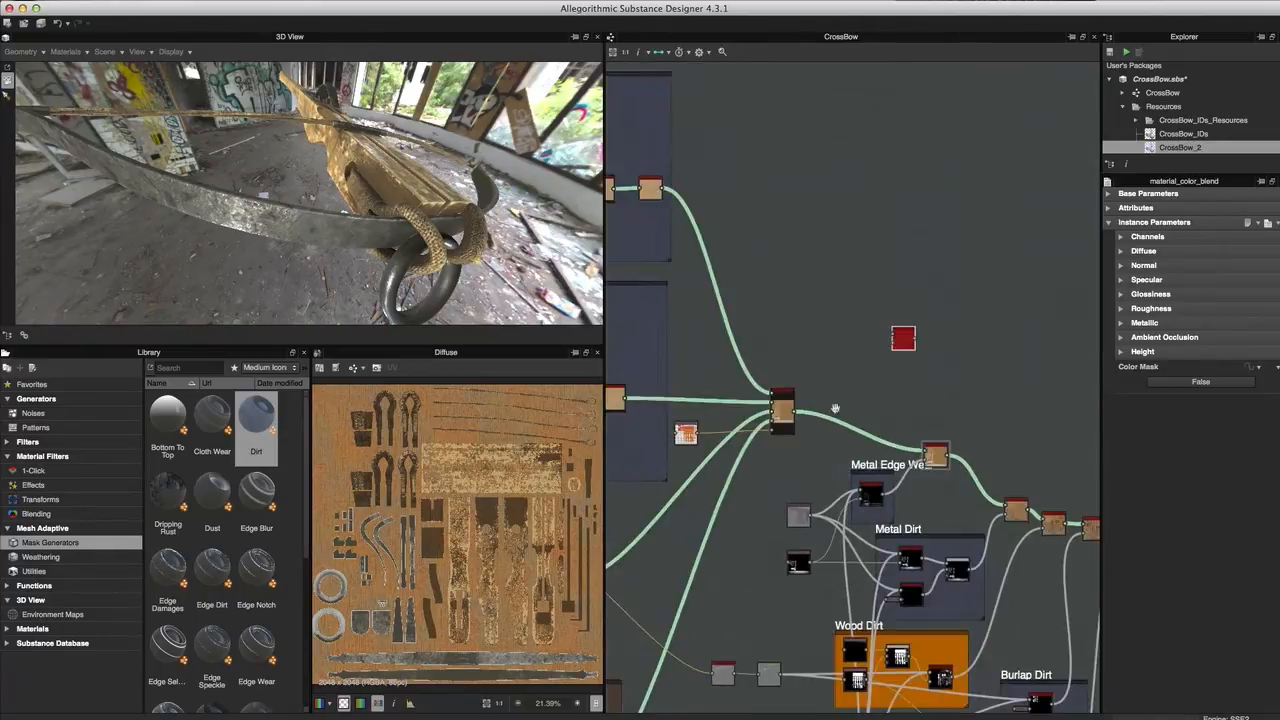
{"action": "middle_click_drag", "start_coordinate": [884, 412], "coordinate": [757, 343]}
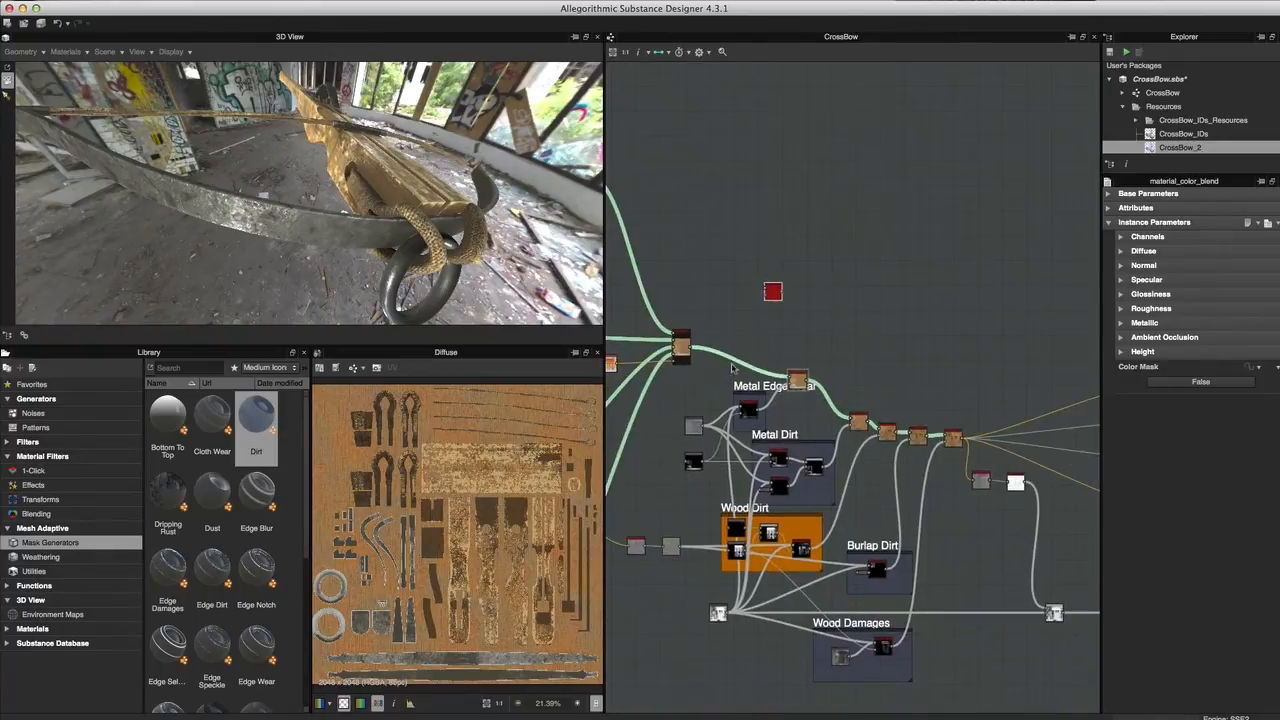
{"action": "right_click_drag", "start_coordinate": [801, 434], "coordinate": [935, 503], "text": "alt"}
{"action": "middle_click_drag", "start_coordinate": [785, 280], "coordinate": [1073, 325]}
{"action": "right_click_drag", "start_coordinate": [960, 442], "coordinate": [825, 374], "text": "alt"}
{"action": "middle_click_drag", "start_coordinate": [945, 467], "coordinate": [976, 402]}
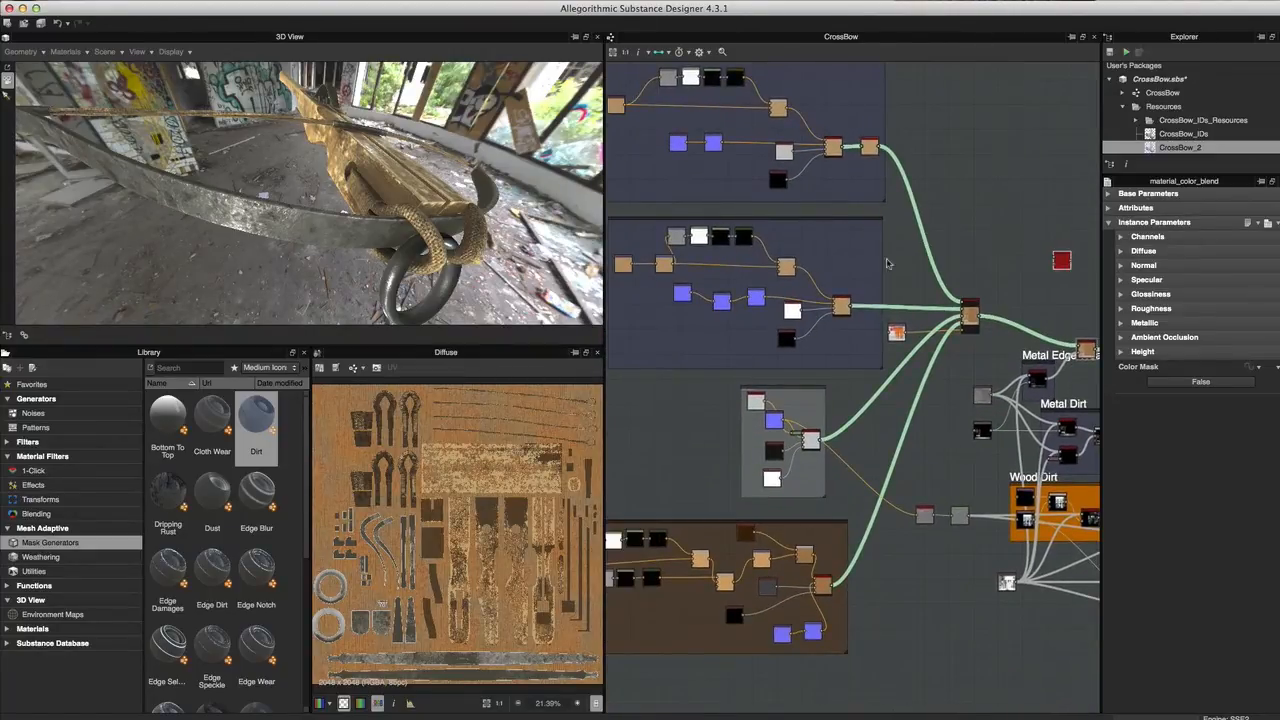
{"action": "scroll", "coordinate": [945, 325], "scroll_direction": "down", "scroll_amount": 1}
{"action": "middle_click_drag", "start_coordinate": [943, 323], "coordinate": [971, 359]}
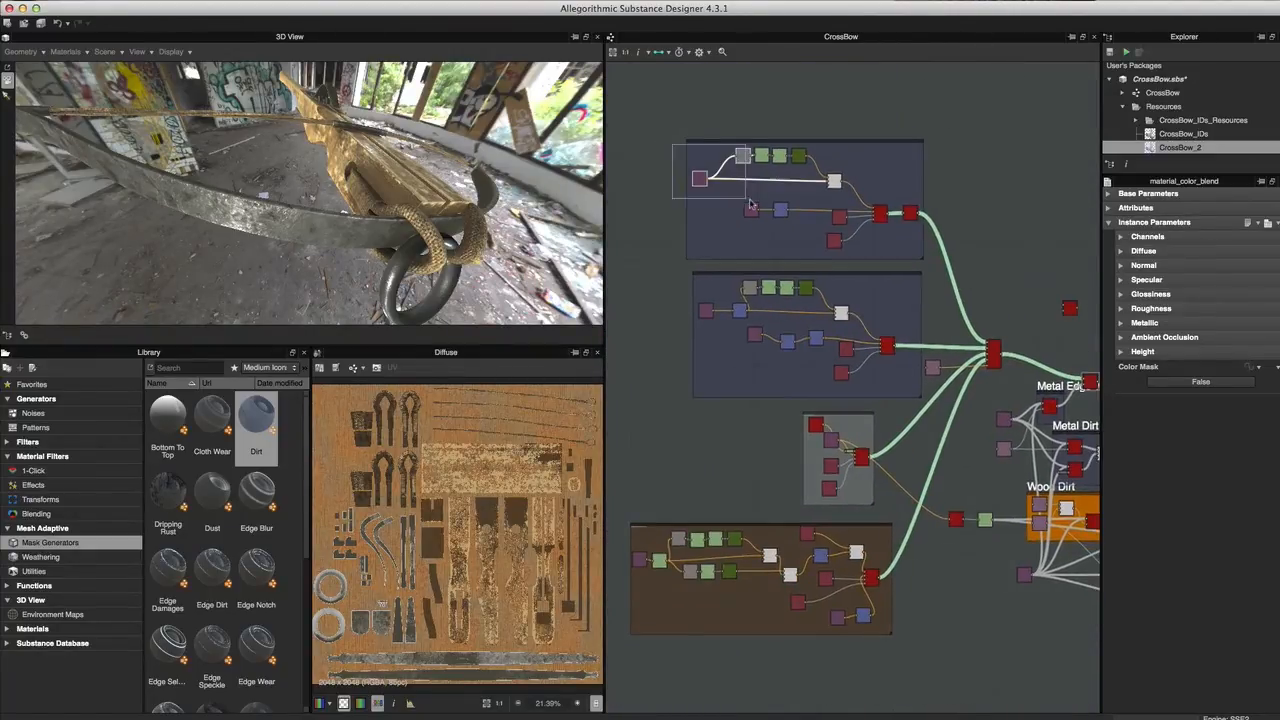
- Compare the two blue base material frames with the corresponding parts of the crossbow in the 3D view
{"action": "scroll", "coordinate": [764, 211], "scroll_direction": "up", "scroll_amount": 3}
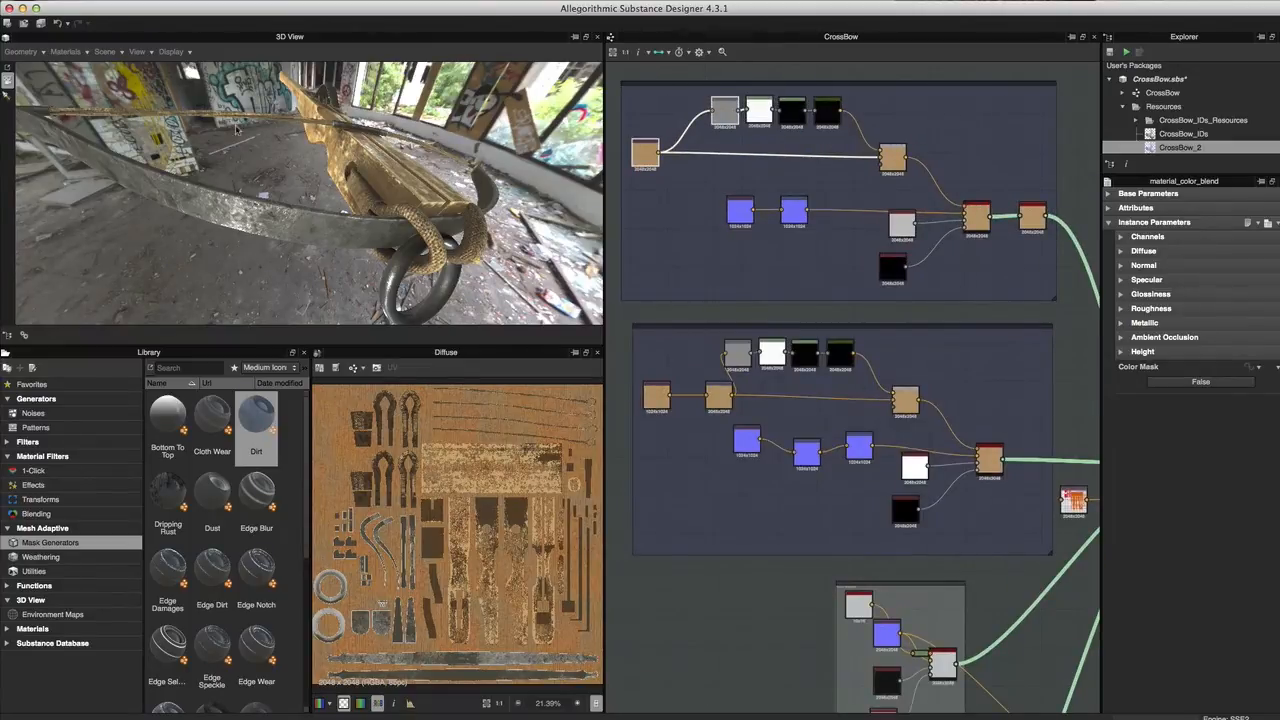
{"action": "left_click_drag", "start_coordinate": [236, 125], "coordinate": [316, 132], "text": "alt"}
{"action": "scroll", "coordinate": [978, 281], "scroll_direction": "down", "scroll_amount": 1}
{"action": "middle_click_drag", "start_coordinate": [754, 473], "coordinate": [740, 389]}
{"action": "left_click", "coordinate": [738, 394]}
{"action": "left_click_drag", "start_coordinate": [418, 210], "coordinate": [418, 198], "text": "alt"}
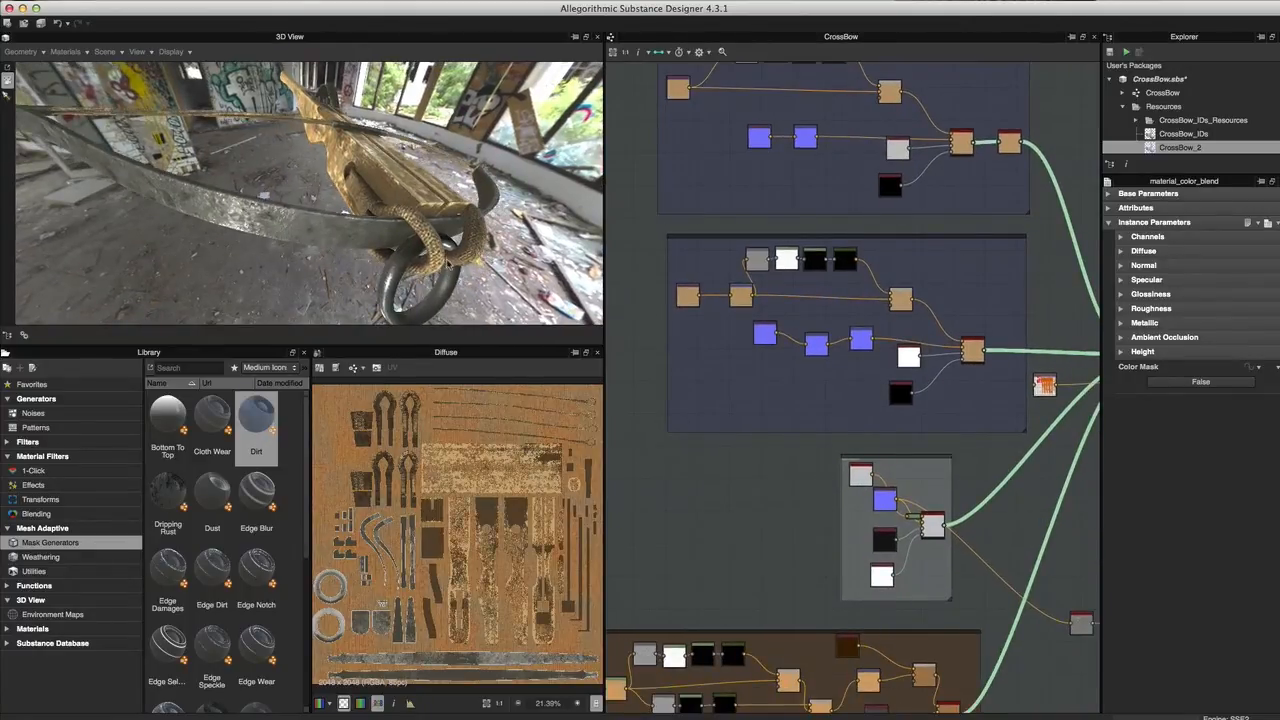
- Select the gray IRON base material frame to inspect its properties
{"action": "scroll", "coordinate": [798, 440], "scroll_direction": "down", "scroll_amount": 1}
{"action": "middle_click_drag", "start_coordinate": [782, 480], "coordinate": [757, 304]}
{"action": "scroll", "coordinate": [755, 302], "scroll_direction": "up", "scroll_amount": 4}
{"action": "left_click_drag", "start_coordinate": [965, 248], "coordinate": [941, 248]}
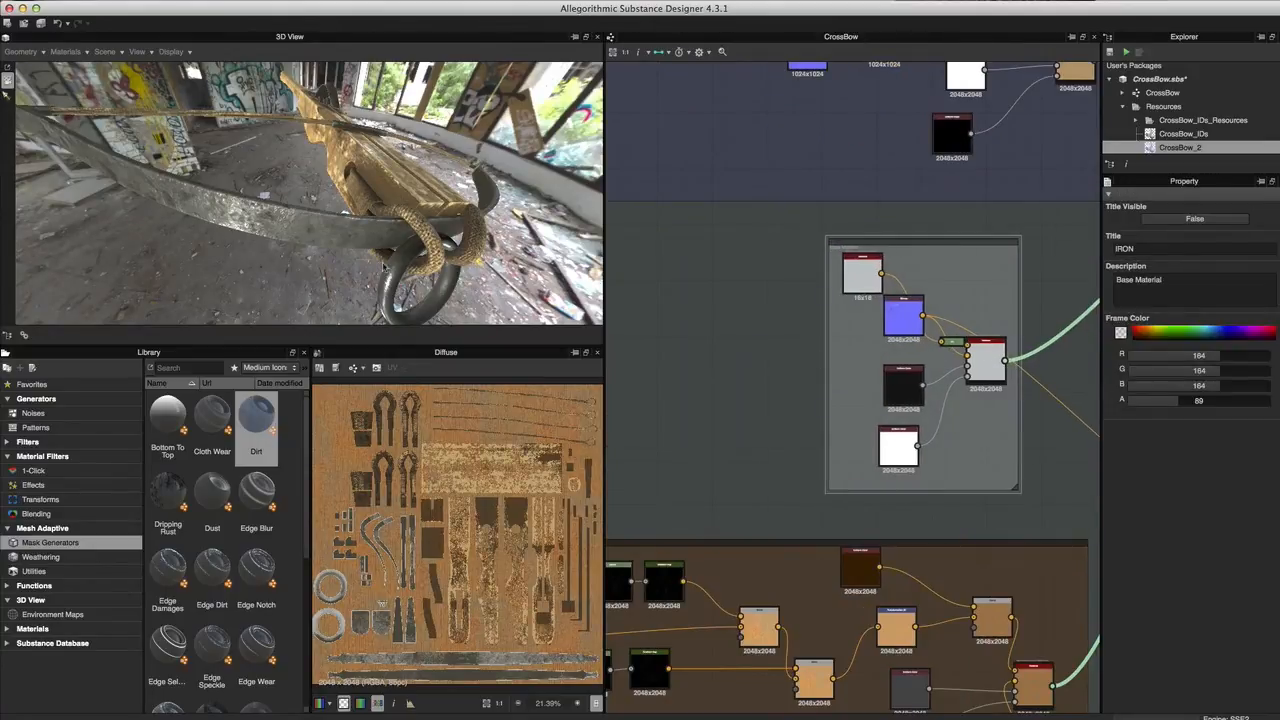
- Select the brown WOOD base material frame and compare it with the crossbow in the 3D view
{"action": "scroll", "coordinate": [770, 377], "scroll_direction": "down", "scroll_amount": 1}
{"action": "middle_click_drag", "start_coordinate": [803, 426], "coordinate": [849, 201]}
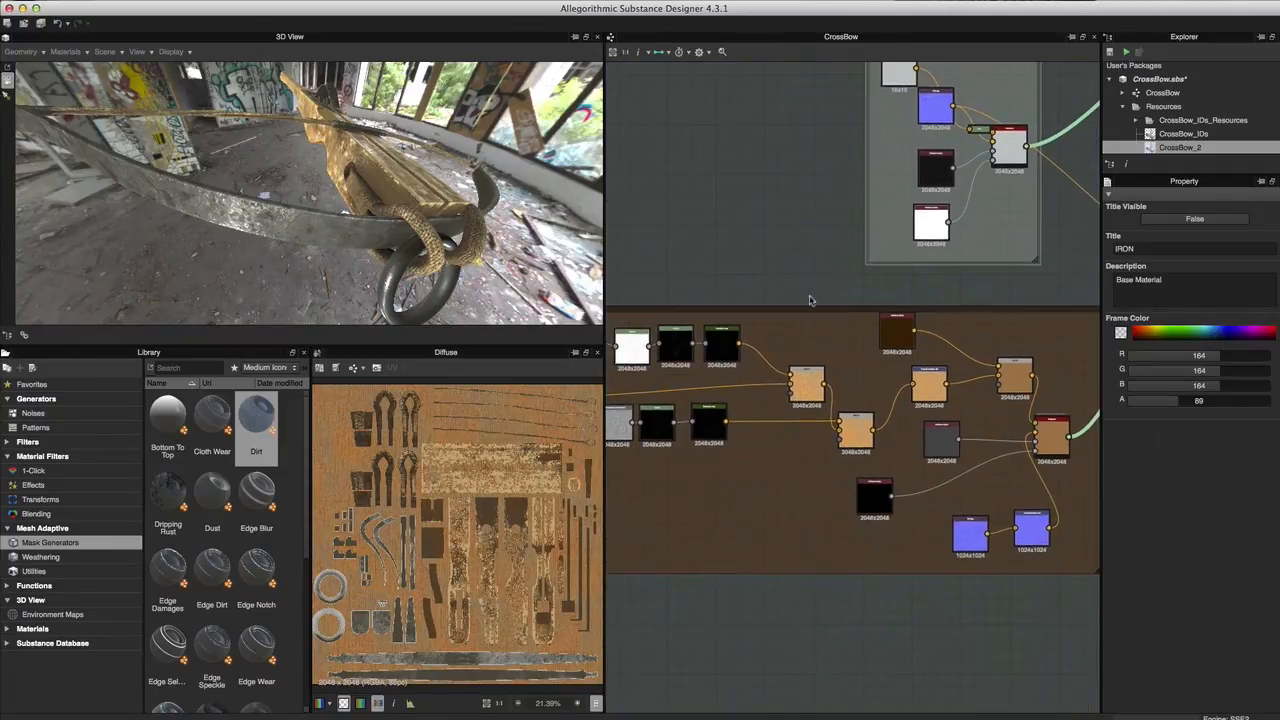
{"action": "left_click_drag", "start_coordinate": [810, 311], "coordinate": [842, 317]}
{"action": "scroll", "coordinate": [842, 318], "scroll_direction": "down", "scroll_amount": 1}
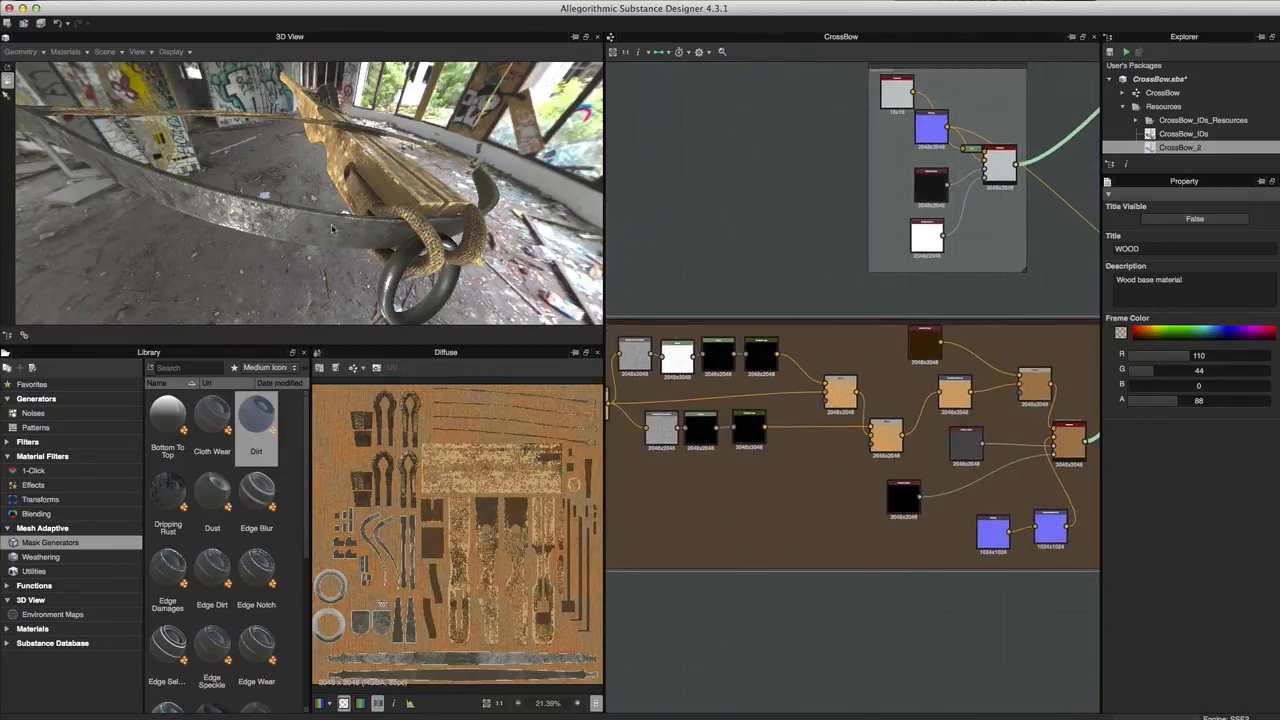
{"action": "left_click_drag", "start_coordinate": [358, 205], "coordinate": [386, 218]}
{"action": "scroll", "coordinate": [743, 413], "scroll_direction": "down", "scroll_amount": 3}
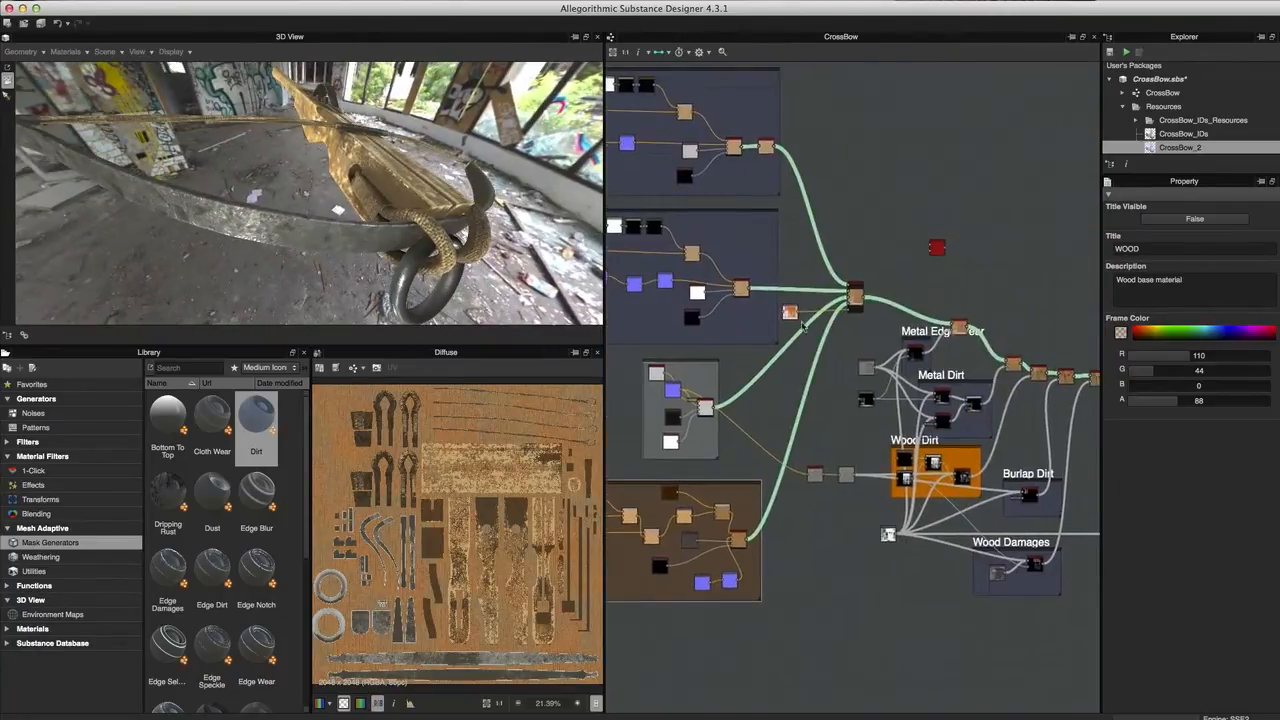
- Compare the Standard and Compact Material link modes around the SVG node and the Multi-Material Blend node
{"action": "scroll", "coordinate": [782, 268], "scroll_direction": "up", "scroll_amount": 3}
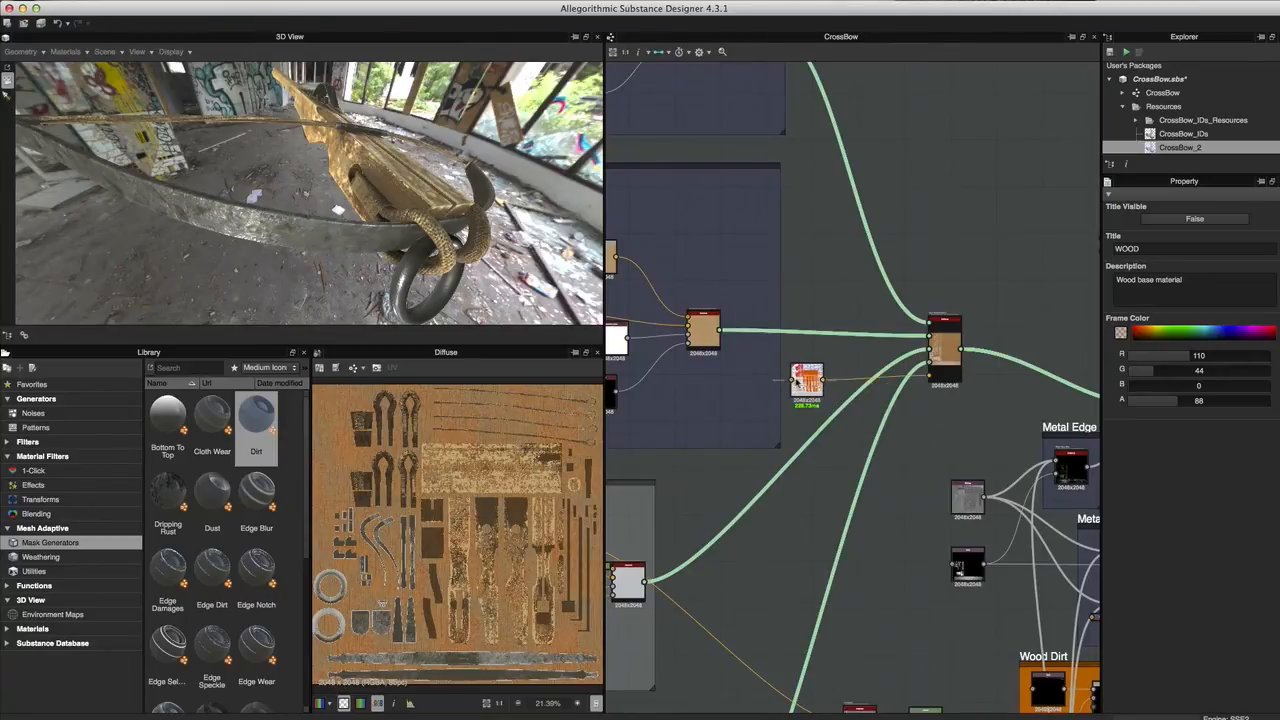
{"action": "scroll", "coordinate": [797, 383], "scroll_direction": "down", "scroll_amount": 3}
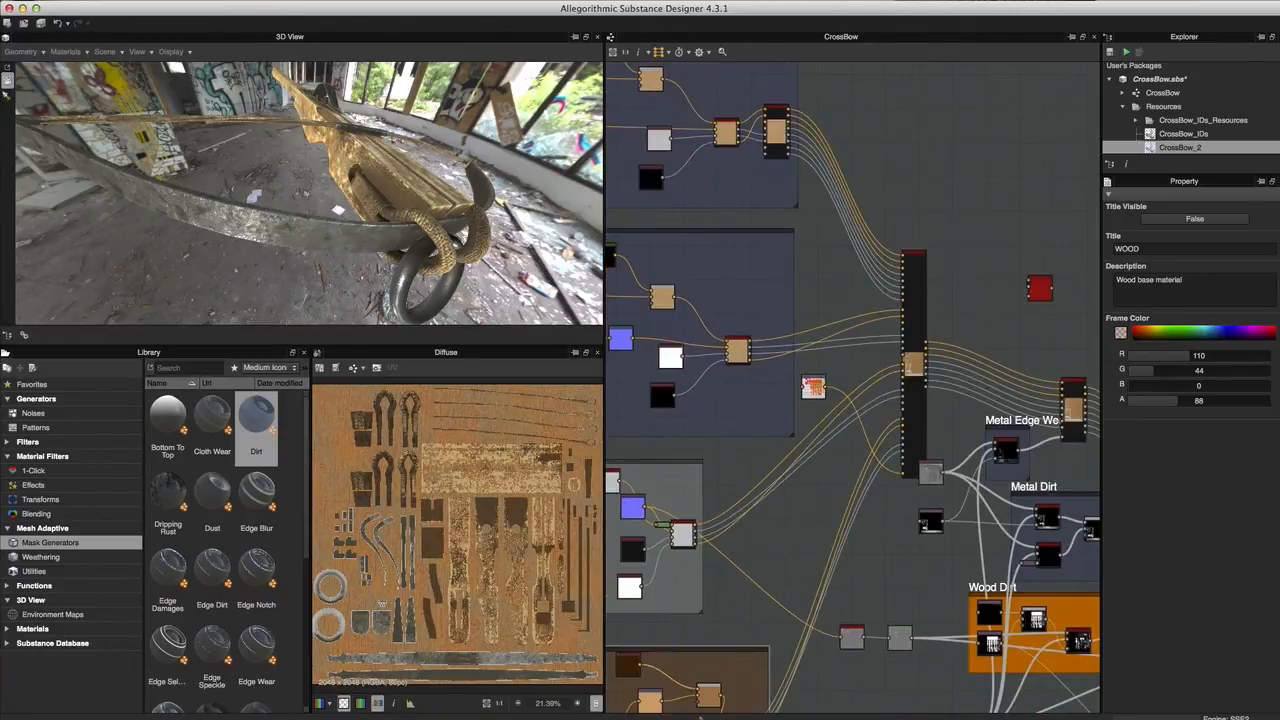
{"action": "scroll", "coordinate": [784, 474], "scroll_direction": "down", "scroll_amount": 1}
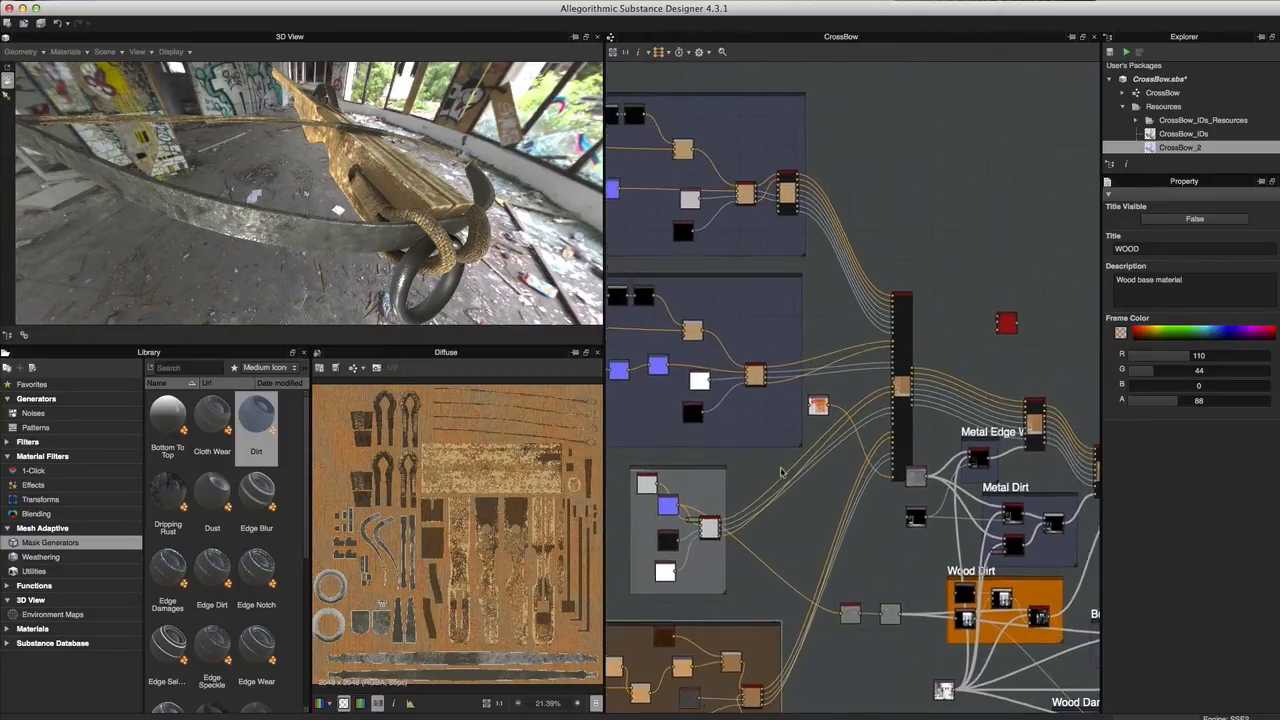
{"action": "scroll", "coordinate": [848, 487], "scroll_direction": "down", "scroll_amount": 1}
{"action": "middle_click_drag", "start_coordinate": [850, 489], "coordinate": [858, 443]}
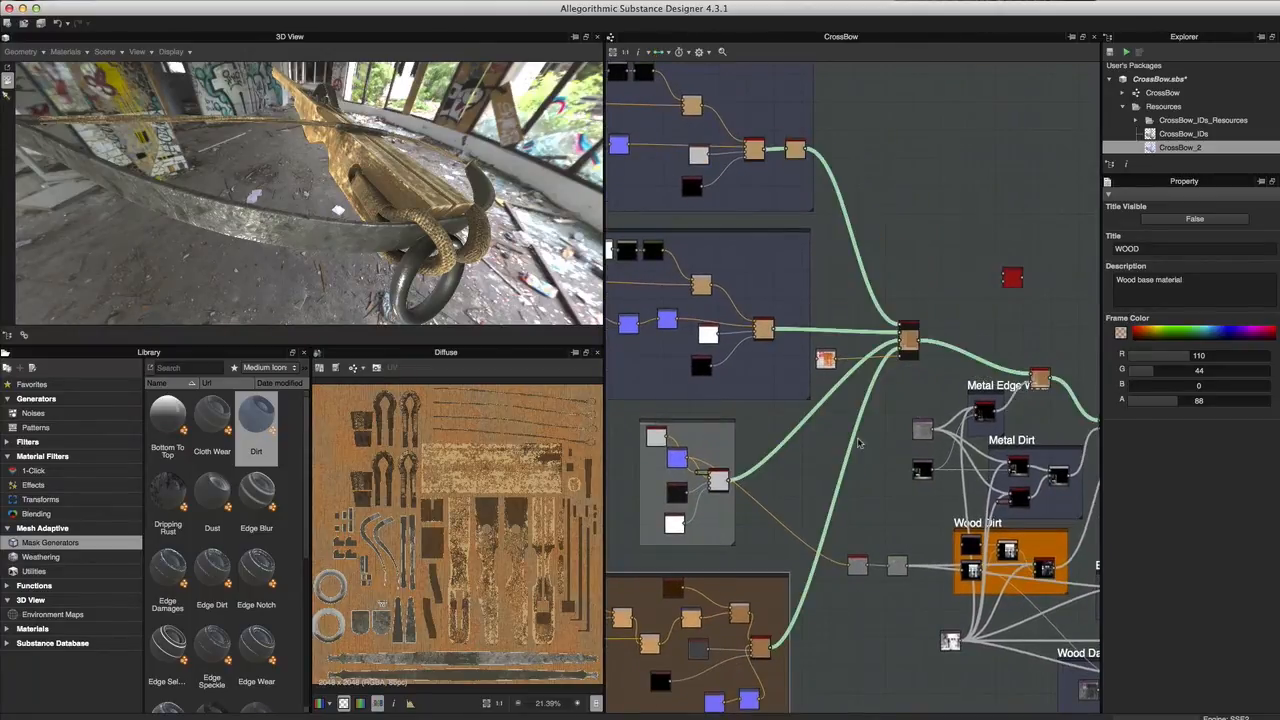
{"action": "scroll", "coordinate": [843, 370], "scroll_direction": "up", "scroll_amount": 2}
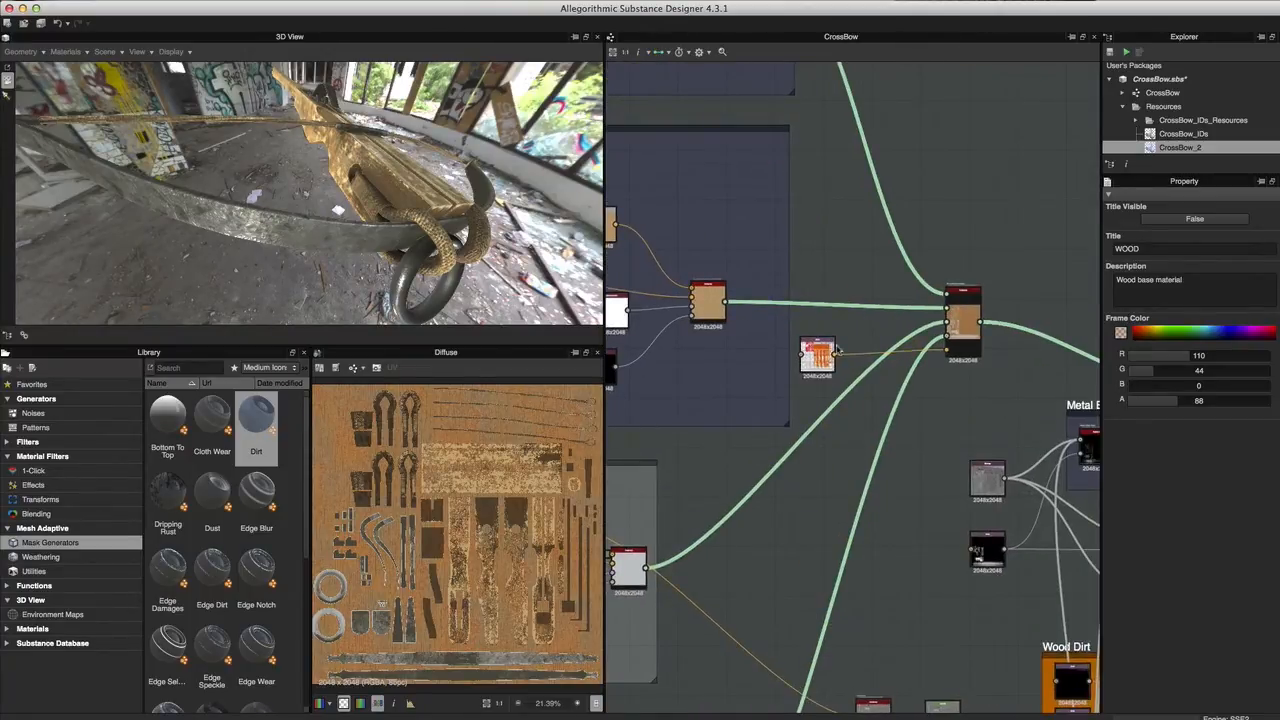
{"action": "scroll", "coordinate": [847, 321], "scroll_direction": "up", "scroll_amount": 1}
{"action": "middle_click_drag", "start_coordinate": [859, 345], "coordinate": [776, 339]}
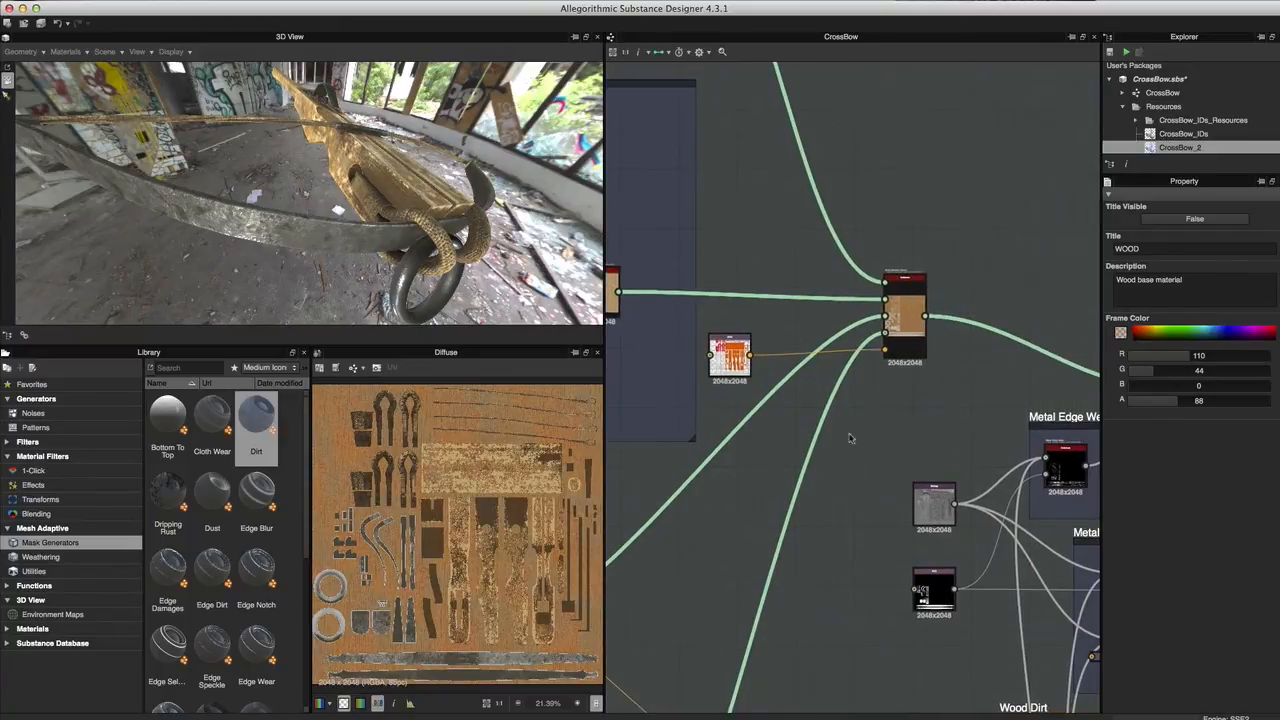
- Select the Multi-Material Blend node and examine its material inputs and color ID input
{"action": "scroll", "coordinate": [833, 391], "scroll_direction": "up", "scroll_amount": 2}
{"action": "left_click", "coordinate": [985, 240]}
{"action": "scroll", "coordinate": [993, 243], "scroll_direction": "up", "scroll_amount": 1}
{"action": "scroll", "coordinate": [993, 243], "scroll_direction": "up", "scroll_amount": 1}
{"action": "scroll", "coordinate": [900, 455], "scroll_direction": "down", "scroll_amount": 1}
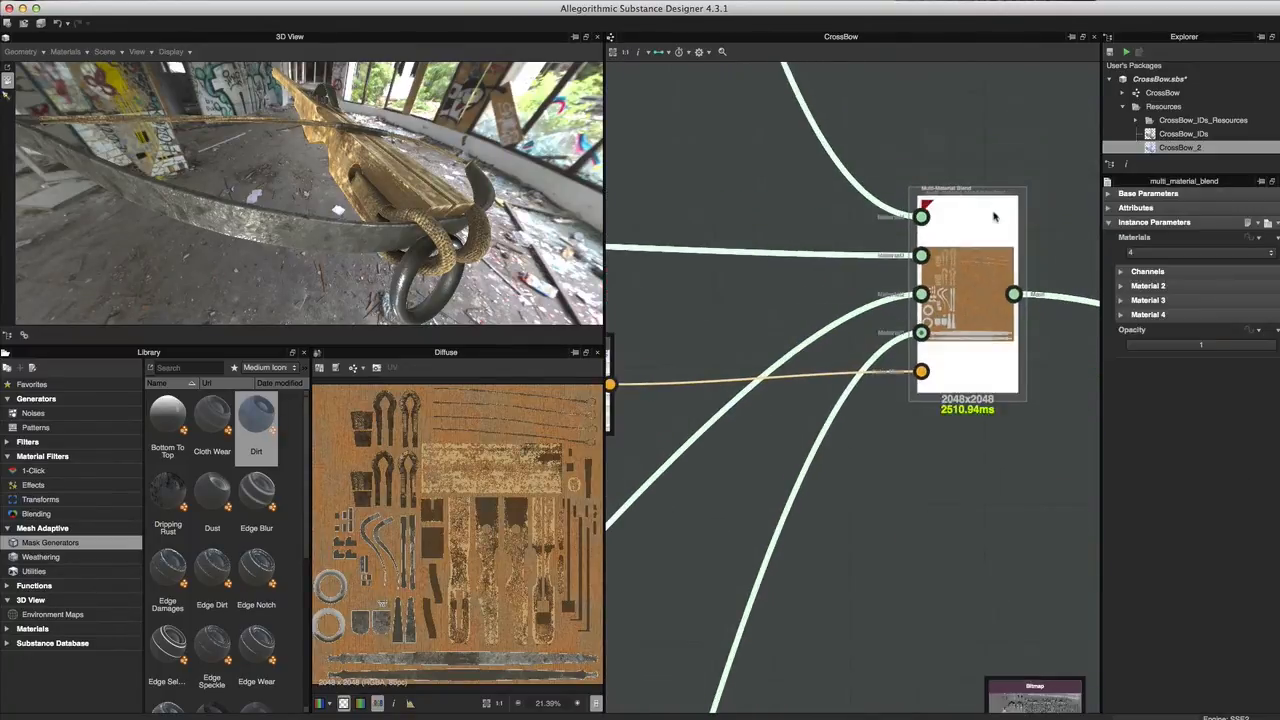
{"action": "scroll", "coordinate": [900, 480], "scroll_direction": "down", "scroll_amount": 1}
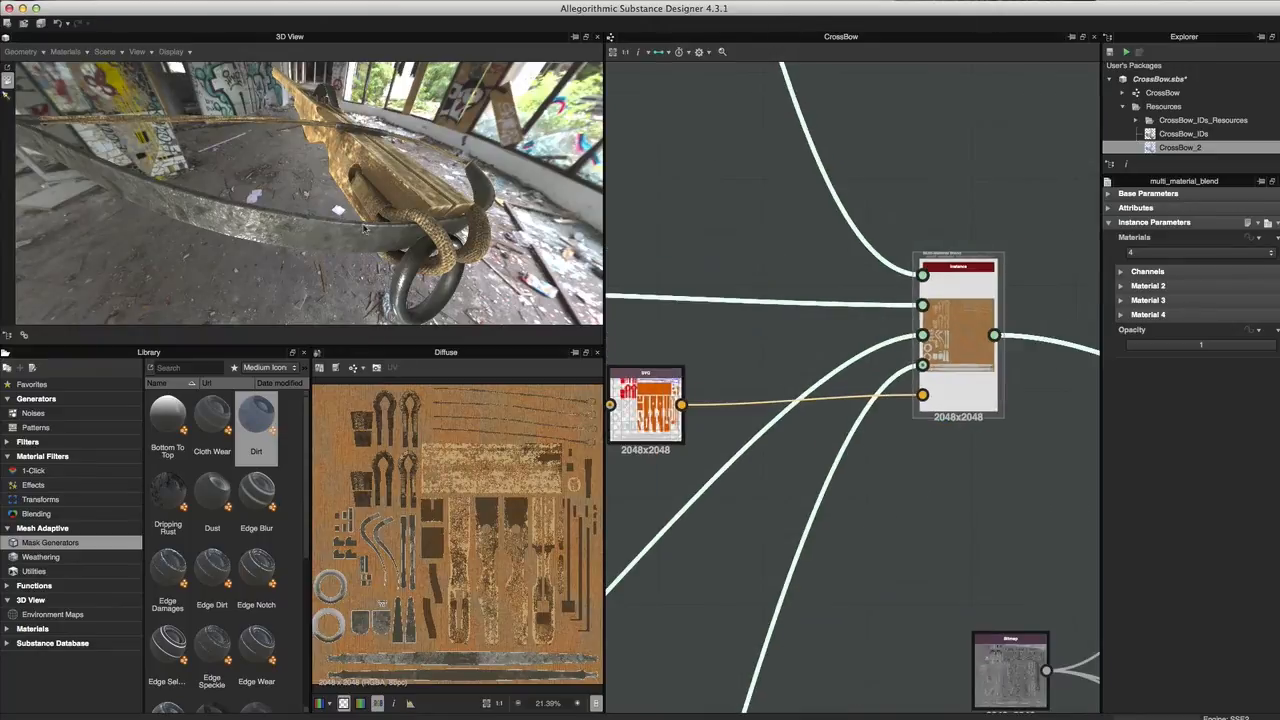
- Display the crossbow's SVG color ID map in the 2D view and shift its node toward the Multi-Material Blend node
{"action": "scroll", "coordinate": [796, 516], "scroll_direction": "down", "scroll_amount": 1}
{"action": "double_click", "coordinate": [692, 436]}
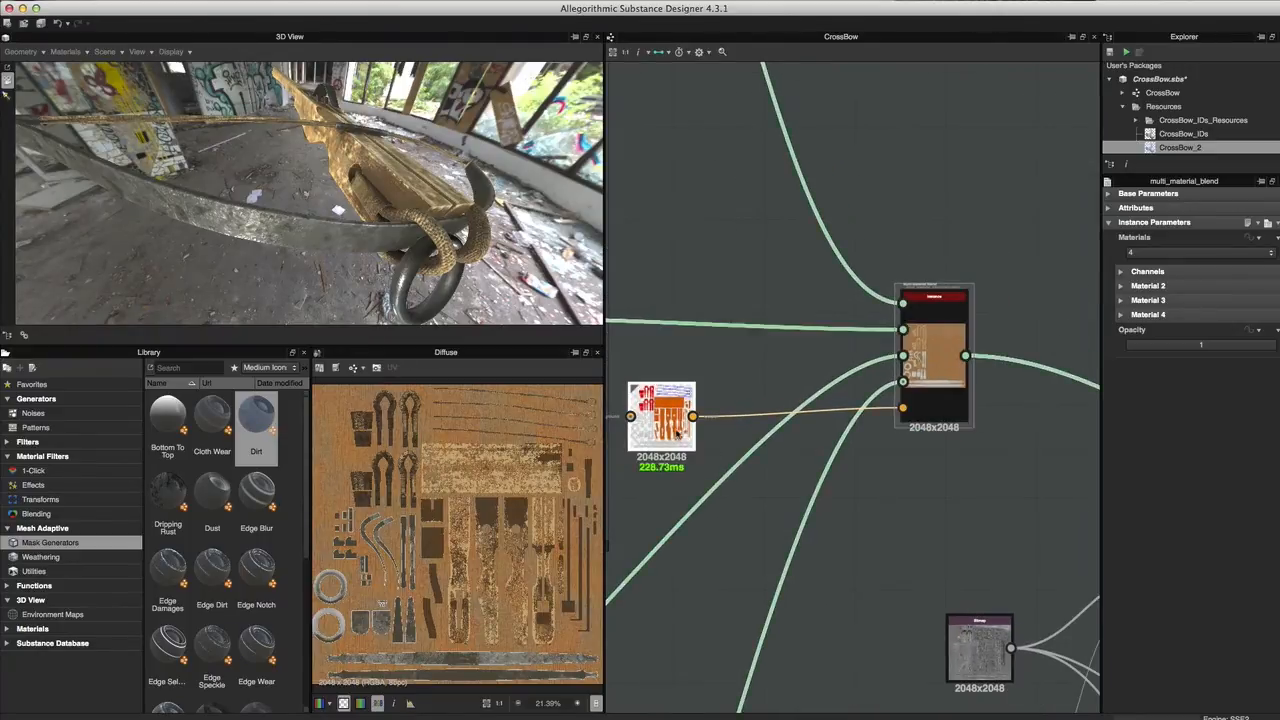
{"action": "left_click_drag", "start_coordinate": [694, 418], "coordinate": [706, 421]}
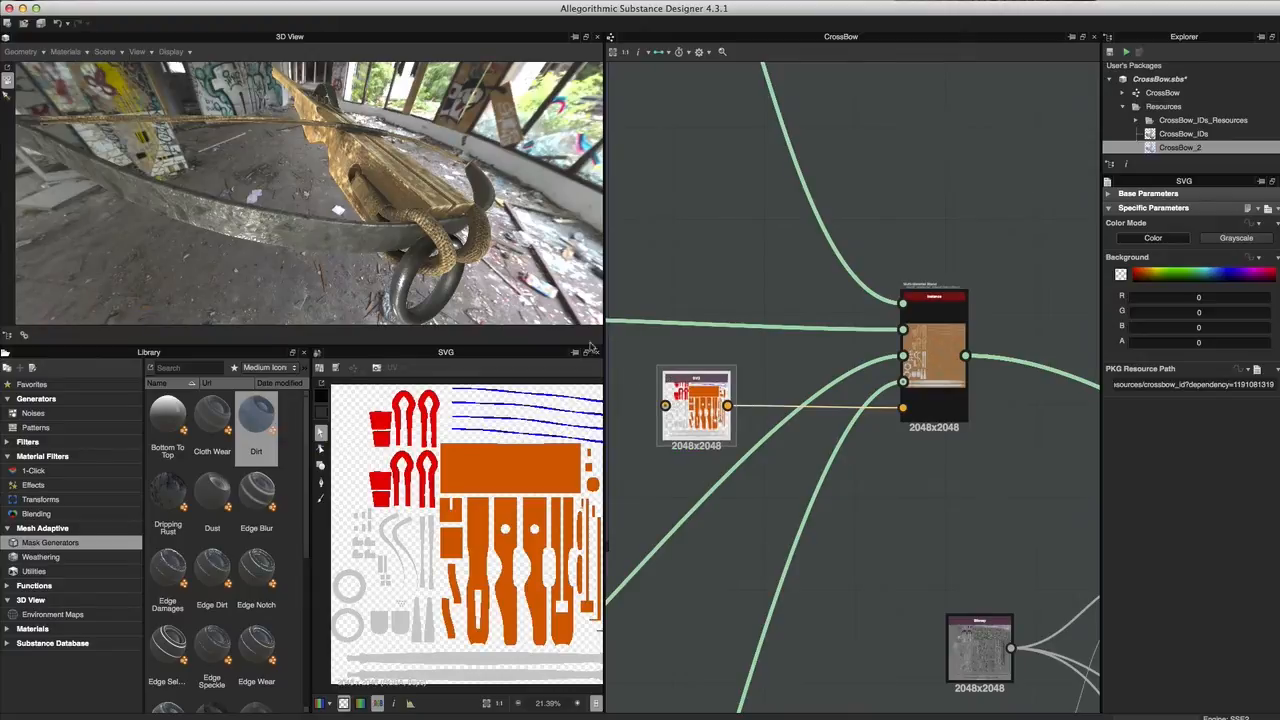
- Select the Multi-Material Blend node and trace its output link to the Material Color Blend node near Metal Edge Wear
{"action": "scroll", "coordinate": [851, 460], "scroll_direction": "down", "scroll_amount": 3}
{"action": "middle_click_drag", "start_coordinate": [823, 480], "coordinate": [520, 375]}
{"action": "scroll", "coordinate": [708, 360], "scroll_direction": "up", "scroll_amount": 3}
{"action": "middle_click_drag", "start_coordinate": [708, 360], "coordinate": [754, 394]}
{"action": "left_click", "coordinate": [651, 307]}
{"action": "scroll", "coordinate": [722, 336], "scroll_direction": "down", "scroll_amount": 2}
{"action": "middle_click_drag", "start_coordinate": [722, 336], "coordinate": [793, 341]}
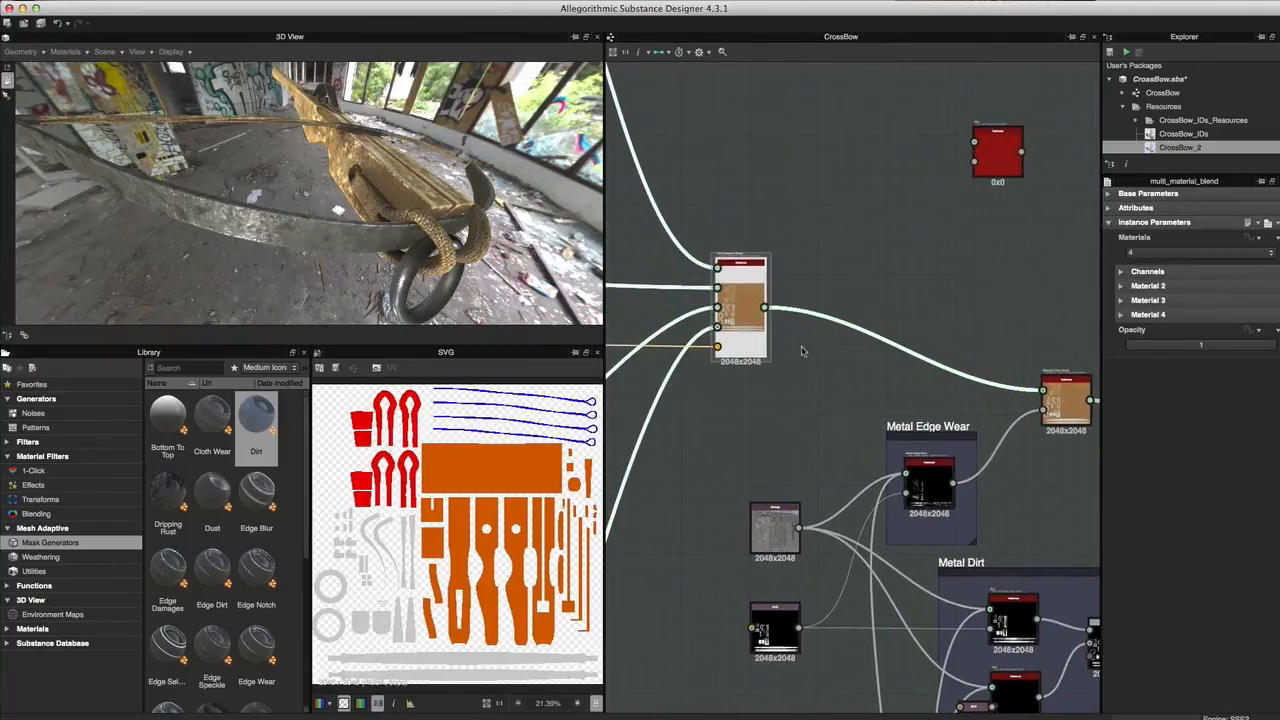
{"action": "scroll", "coordinate": [790, 342], "scroll_direction": "up", "scroll_amount": 3}
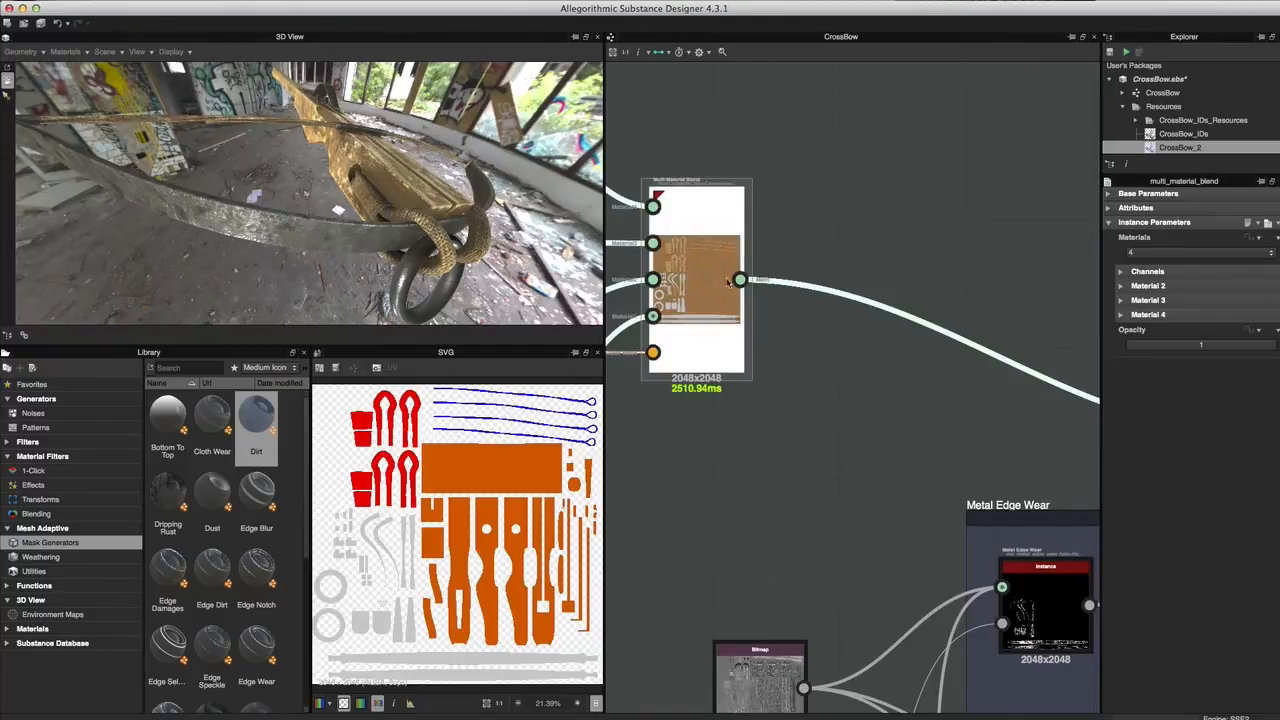
{"action": "scroll", "coordinate": [858, 374], "scroll_direction": "down", "scroll_amount": 4}
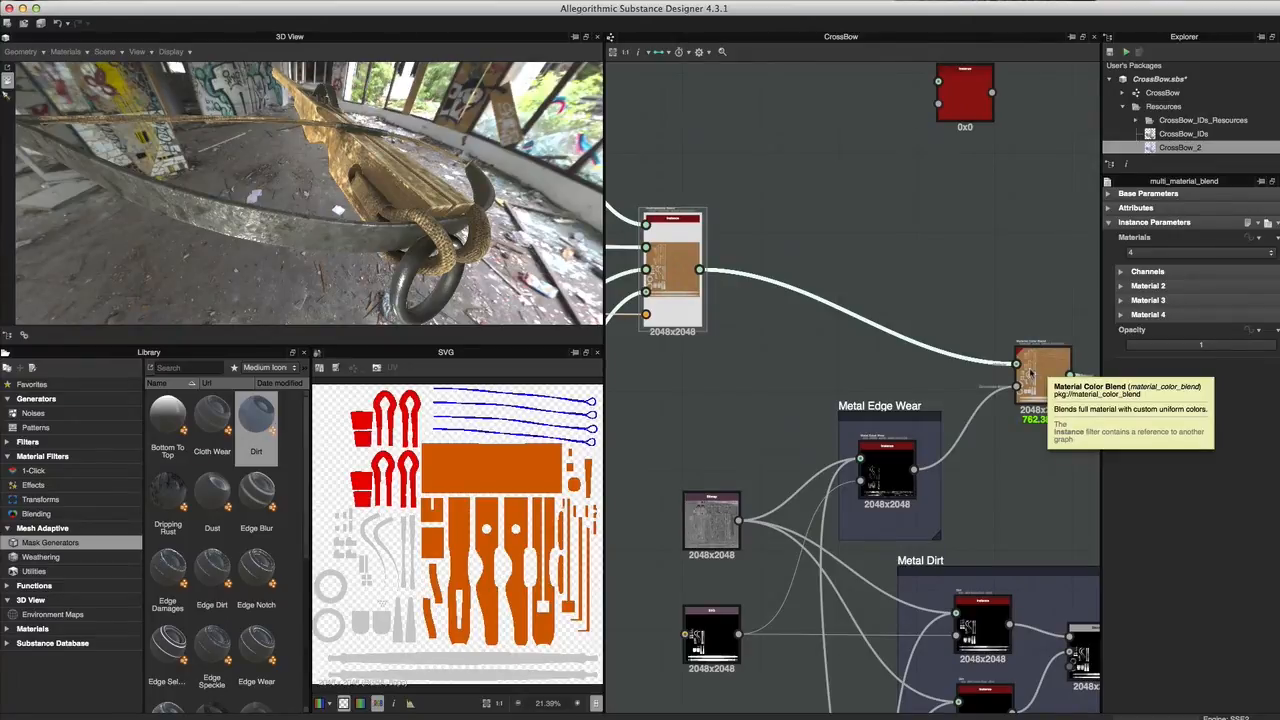
- Select the new Dirt node and set the graph's link mode to Standard to show its Curvature, Ambient Occlusion and Mask inputs
{"action": "scroll", "coordinate": [920, 208], "scroll_direction": "down", "scroll_amount": 1}
{"action": "middle_click_drag", "start_coordinate": [910, 210], "coordinate": [882, 320]}
{"action": "left_click_drag", "start_coordinate": [911, 232], "coordinate": [820, 288]}
{"action": "right_click_drag", "start_coordinate": [820, 289], "coordinate": [866, 363], "text": "alt"}
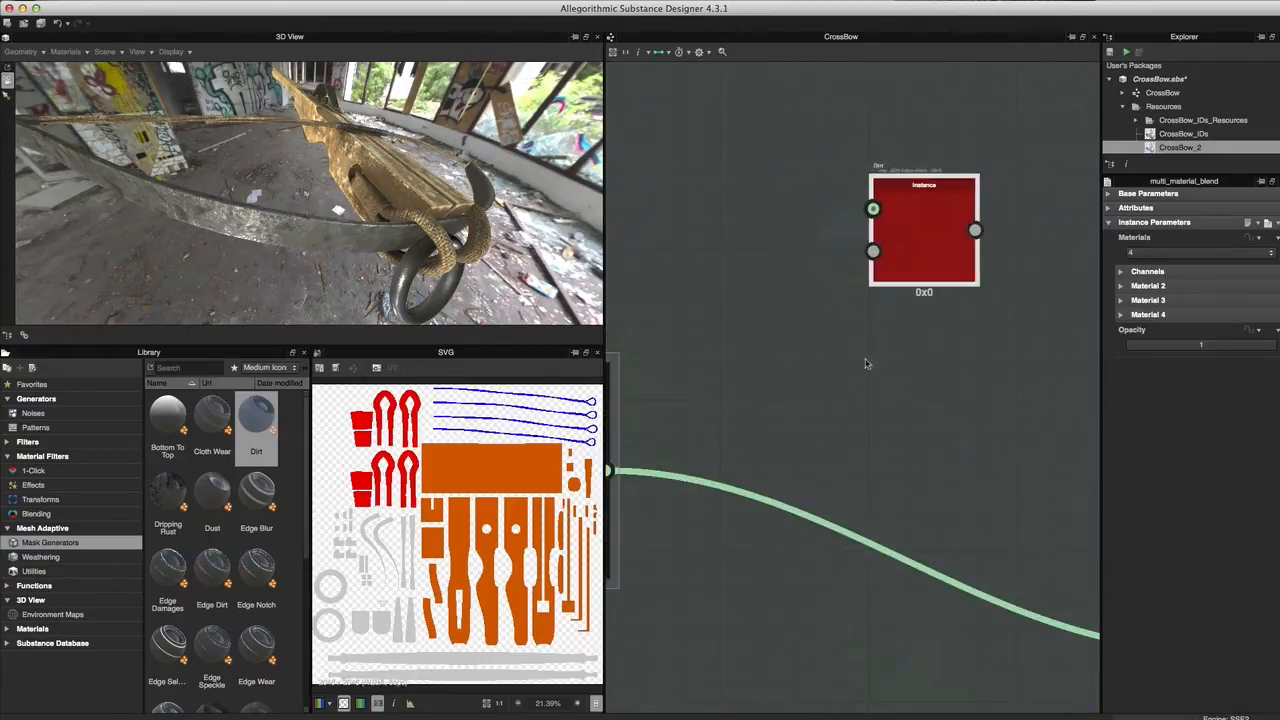
{"action": "left_click", "coordinate": [916, 214]}
{"action": "key", "text": "2"}
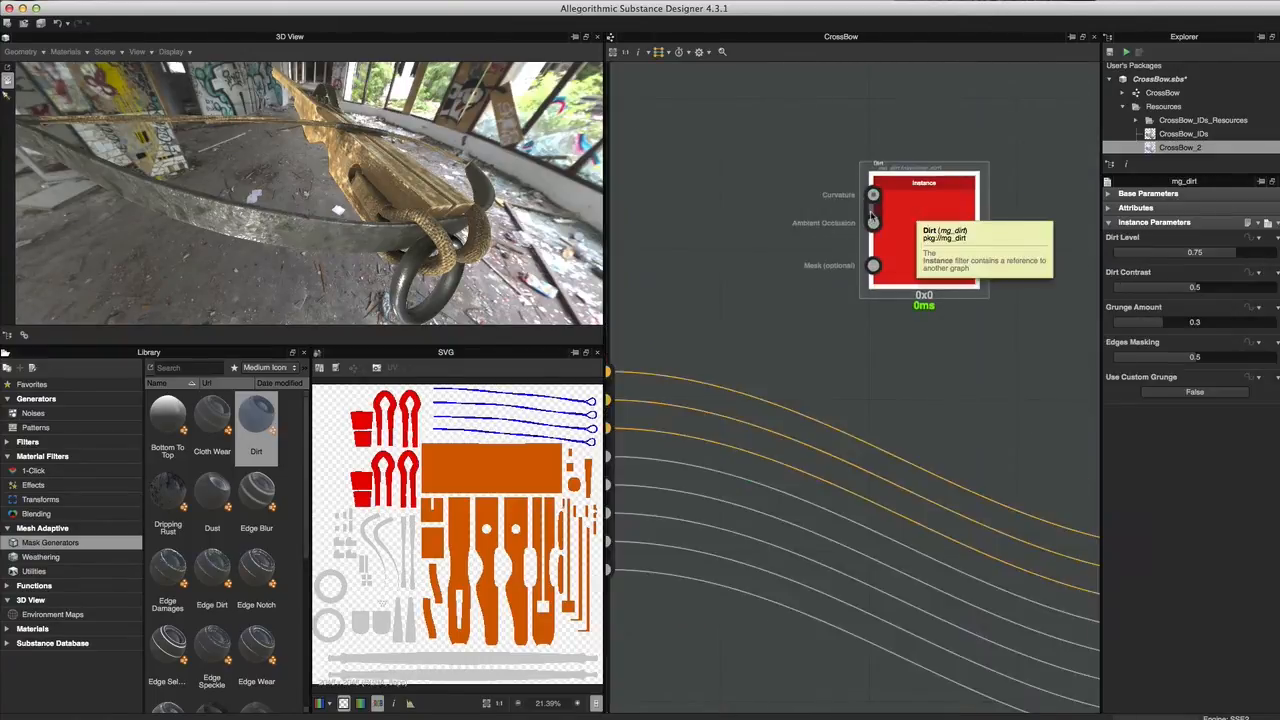
{"action": "right_click_drag", "start_coordinate": [871, 219], "coordinate": [914, 286], "text": "alt"}
{"action": "left_click_drag", "start_coordinate": [969, 213], "coordinate": [966, 185]}
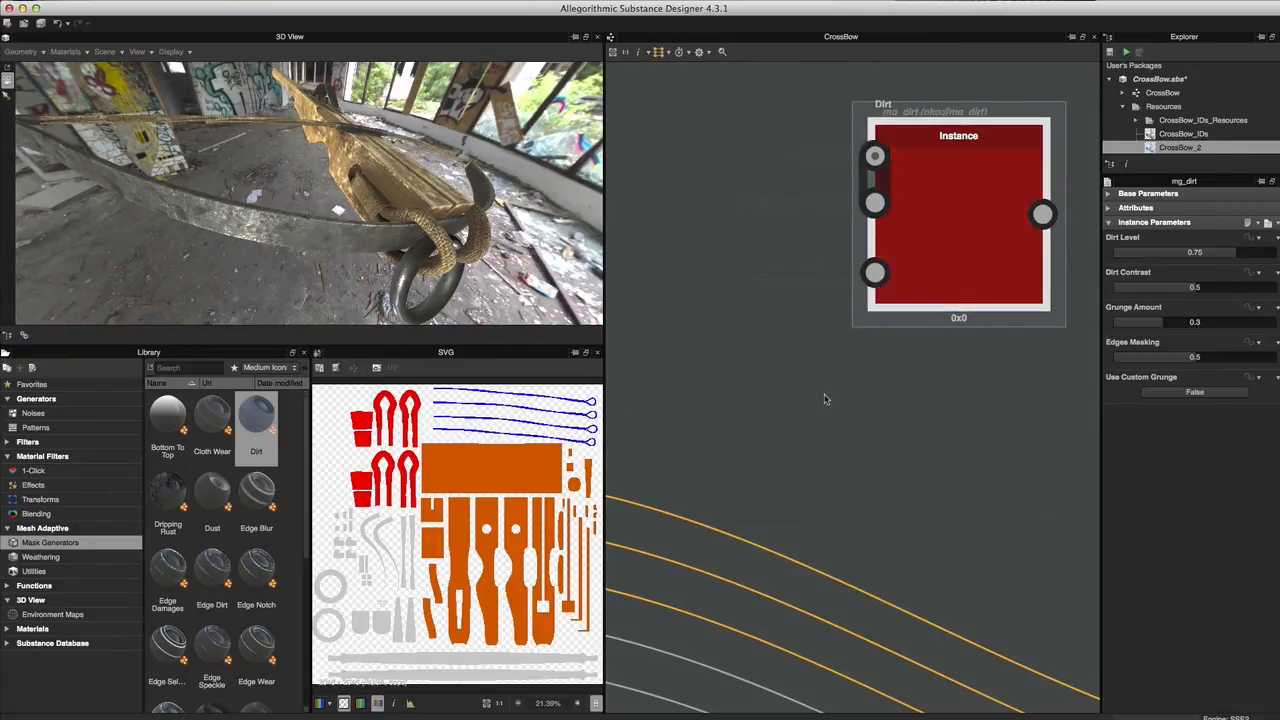
- Toggle the graph's link mode to Compact Material and back to Standard
{"action": "key", "text": "3"}
{"action": "scroll", "coordinate": [851, 393], "scroll_direction": "down", "scroll_amount": 3}
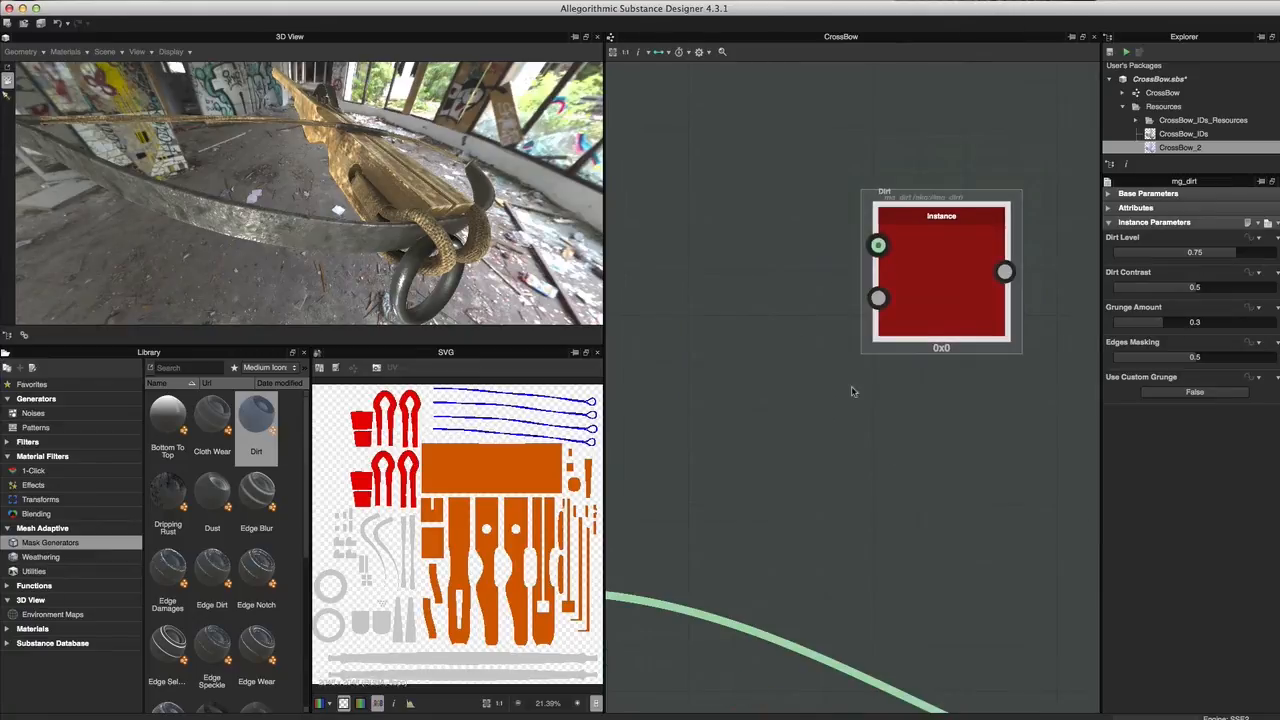
{"action": "key", "text": "2"}
- Locate the bitmap nodes that feed the mask generators in the Metal Edge Wear, Metal Dirt and Wood Dirt frames
{"action": "scroll", "coordinate": [850, 415], "scroll_direction": "down", "scroll_amount": 5}
{"action": "middle_click_drag", "start_coordinate": [850, 417], "coordinate": [934, 254]}
{"action": "scroll", "coordinate": [858, 512], "scroll_direction": "down", "scroll_amount": 3}
{"action": "middle_click_drag", "start_coordinate": [857, 515], "coordinate": [901, 250]}
{"action": "scroll", "coordinate": [901, 250], "scroll_direction": "up", "scroll_amount": 3}
{"action": "middle_click_drag", "start_coordinate": [877, 420], "coordinate": [899, 269]}
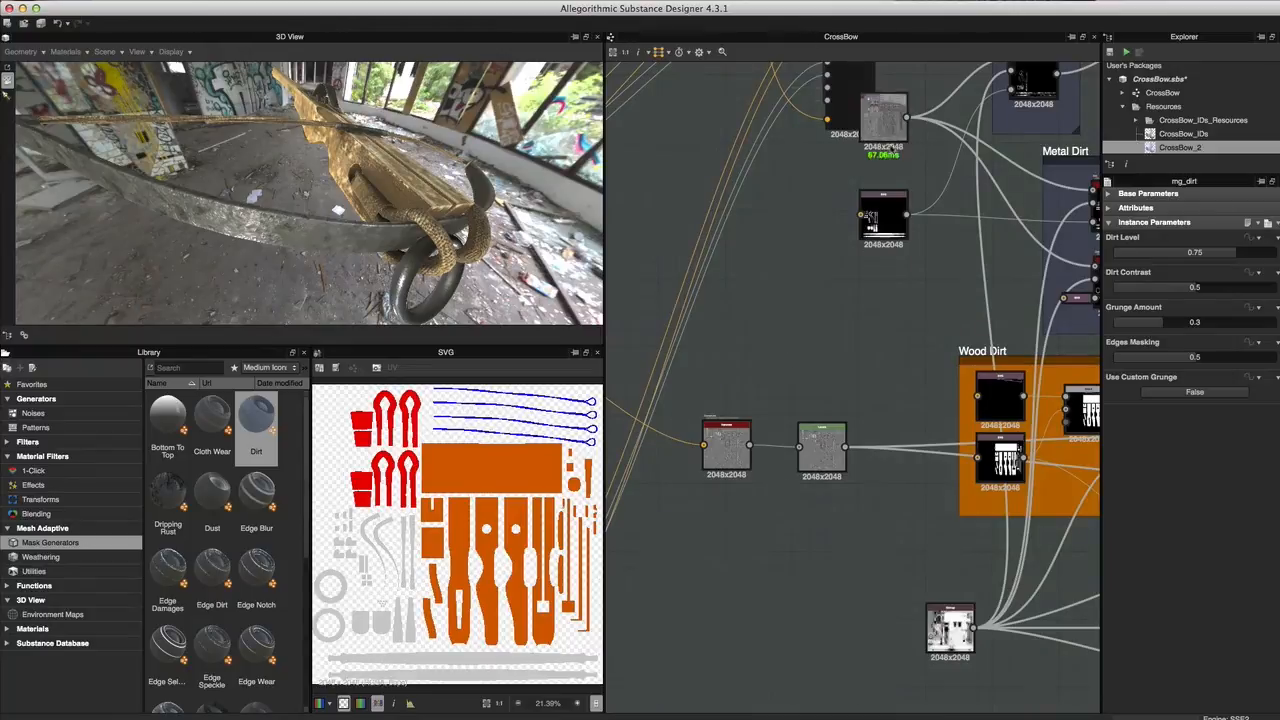
- Select the curvature bitmap node and search the library for "cur" to locate the Curvature filter
{"action": "scroll", "coordinate": [866, 134], "scroll_direction": "up", "scroll_amount": 3}
{"action": "left_click_drag", "start_coordinate": [905, 131], "coordinate": [896, 190]}
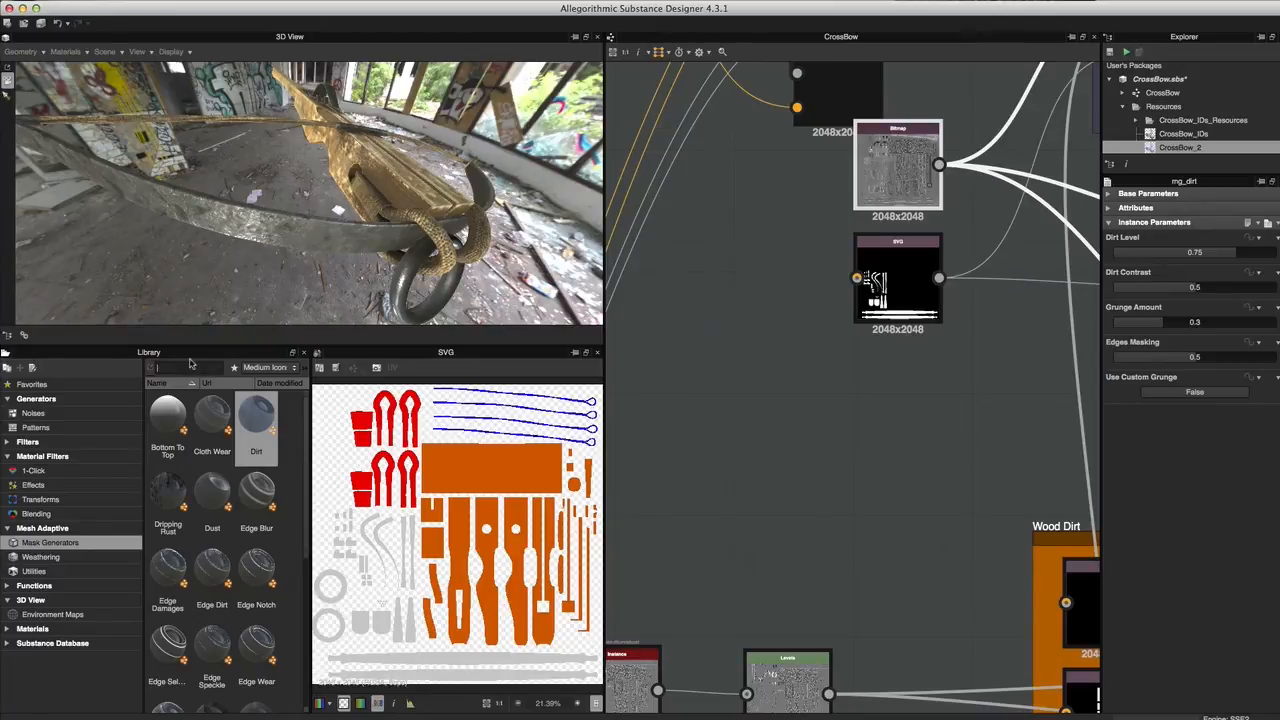
{"action": "type", "text": "cur"}
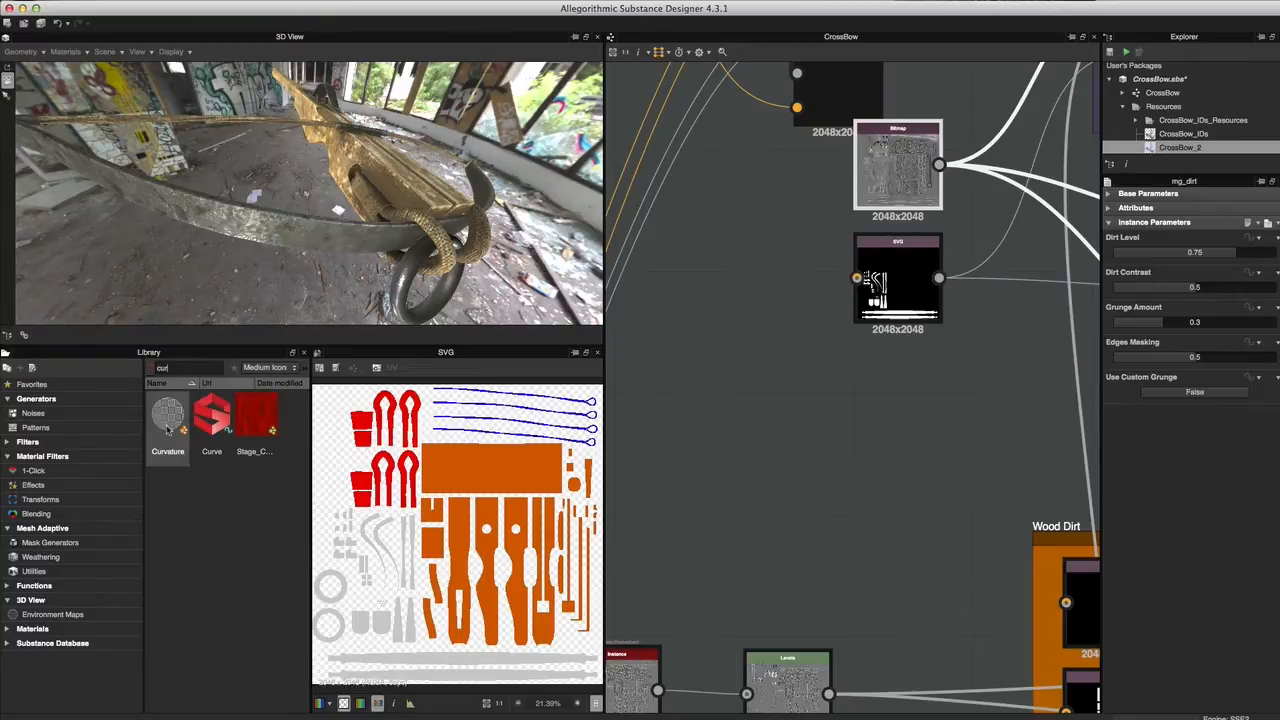
{"action": "mouse_move", "coordinate": [168, 428]}
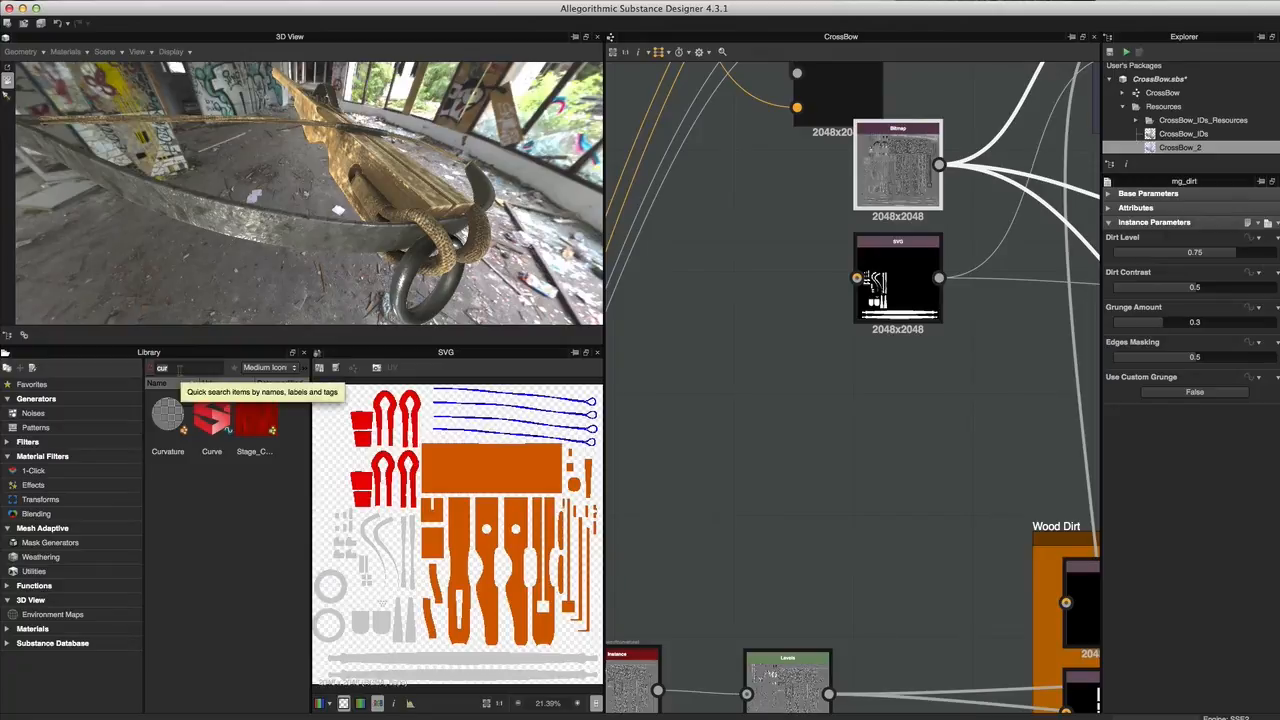
- Search the library for "am" and add an Ambient Occlusion node to the graph below the SVG node
{"action": "key", "text": "BackSpace"}
{"action": "key", "text": "BackSpace"}
{"action": "key", "text": "BackSpace"}
{"action": "type", "text": "am"}
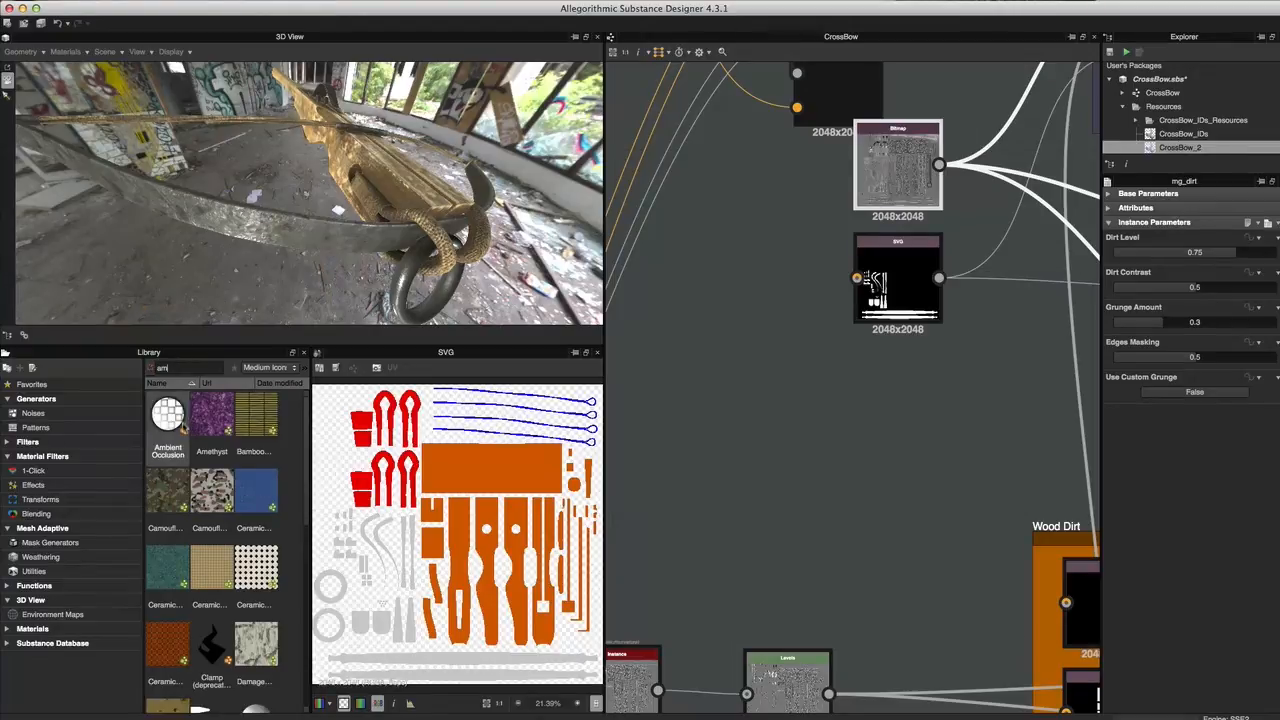
{"action": "left_click_drag", "start_coordinate": [164, 423], "coordinate": [766, 450]}
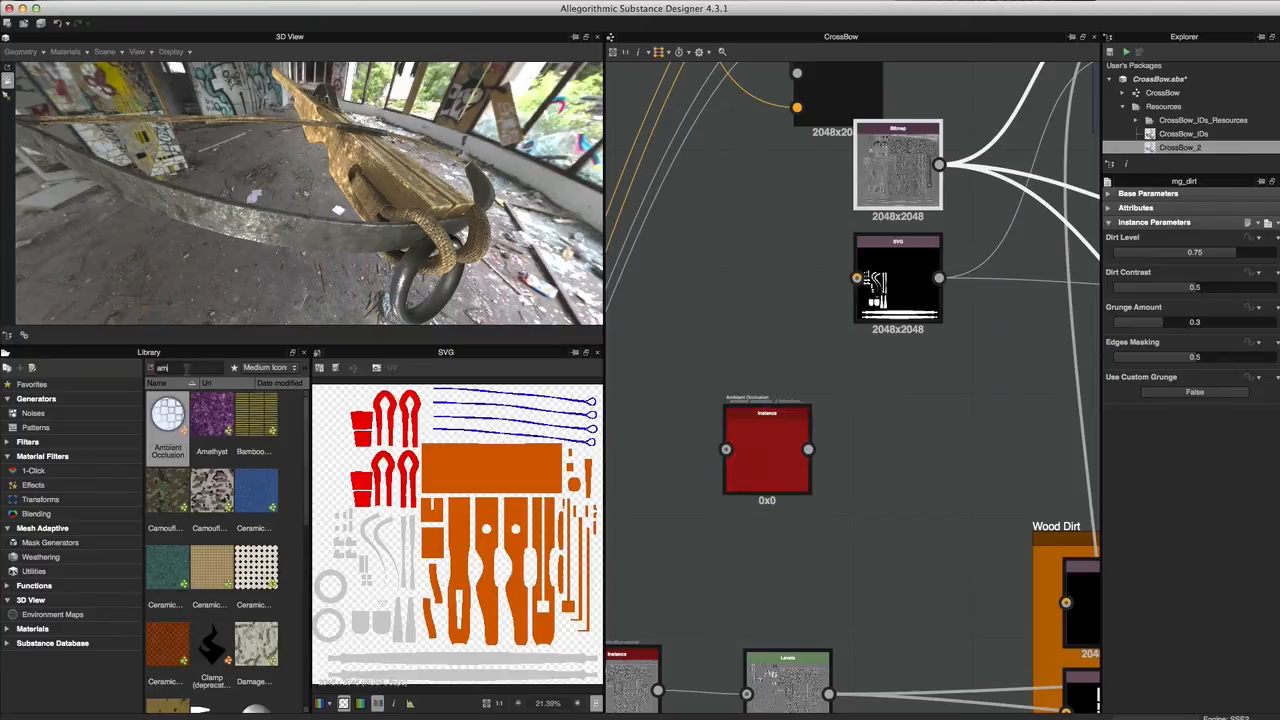
- Search the library for "height", add a Normal to Height node and place it just before the Ambient Occlusion node
{"action": "key", "text": "BackSpace"}
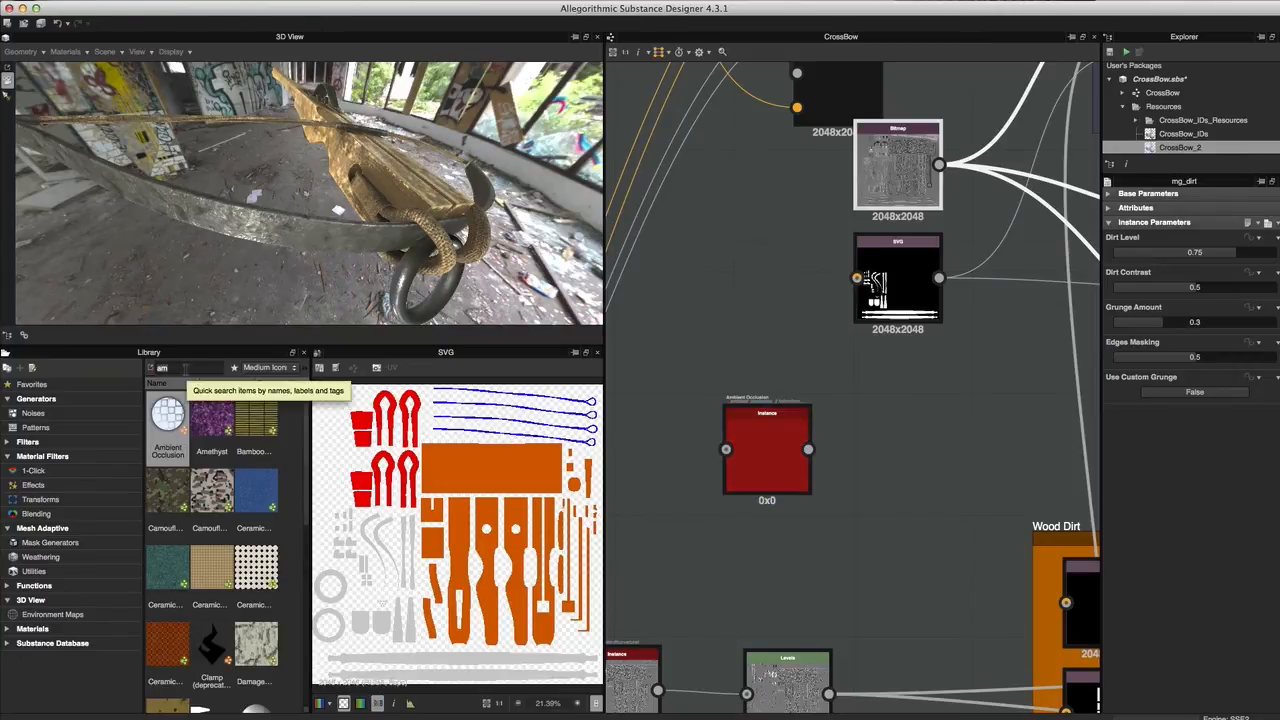
{"action": "key", "text": "BackSpace"}
{"action": "key", "text": "BackSpace"}
{"action": "type", "text": "height"}
{"action": "left_click_drag", "start_coordinate": [168, 492], "coordinate": [678, 456]}
{"action": "left_click", "coordinate": [790, 460]}
{"action": "left_click_drag", "start_coordinate": [790, 460], "coordinate": [889, 460]}
{"action": "left_click_drag", "start_coordinate": [660, 470], "coordinate": [828, 460]}
- Connect the wood material's normal output to the Normal to Height node and feed its result into the Ambient Occlusion node
{"action": "scroll", "coordinate": [848, 536], "scroll_direction": "down", "scroll_amount": 3}
{"action": "middle_click_drag", "start_coordinate": [784, 480], "coordinate": [833, 288]}
{"action": "scroll", "coordinate": [867, 414], "scroll_direction": "down", "scroll_amount": 6}
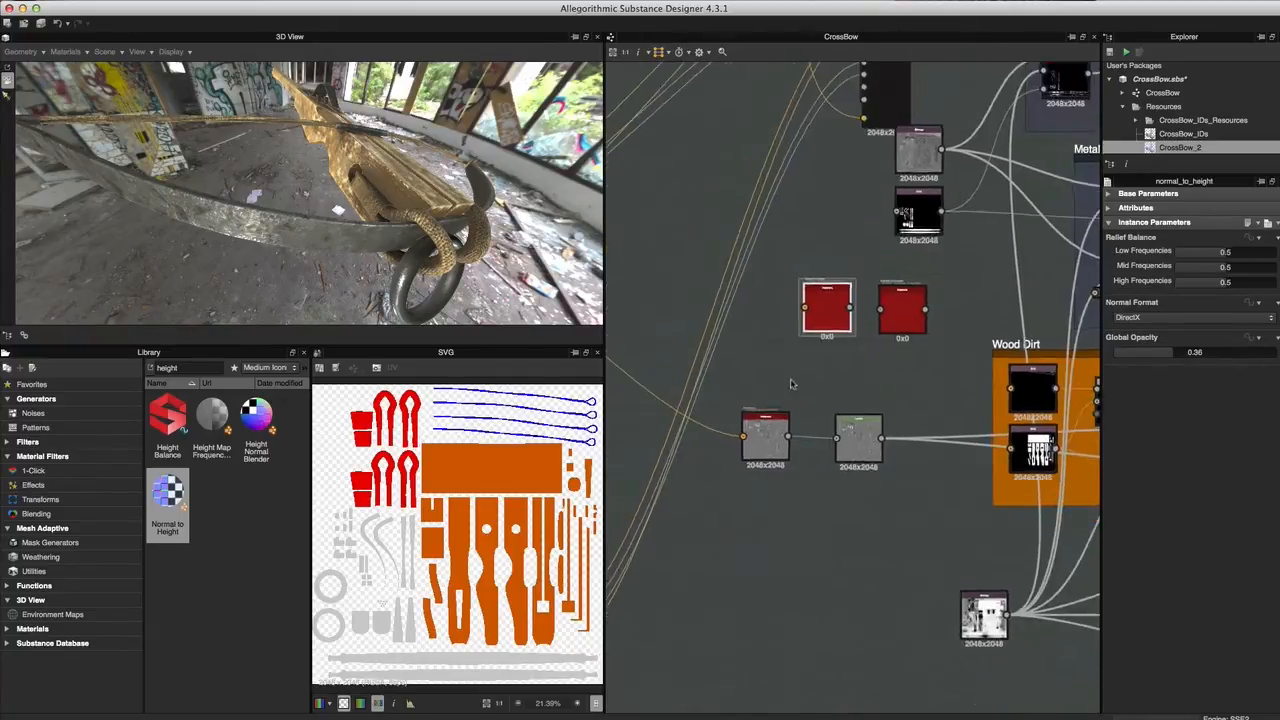
{"action": "middle_click_drag", "start_coordinate": [809, 401], "coordinate": [886, 400]}
{"action": "scroll", "coordinate": [891, 555], "scroll_direction": "up", "scroll_amount": 3}
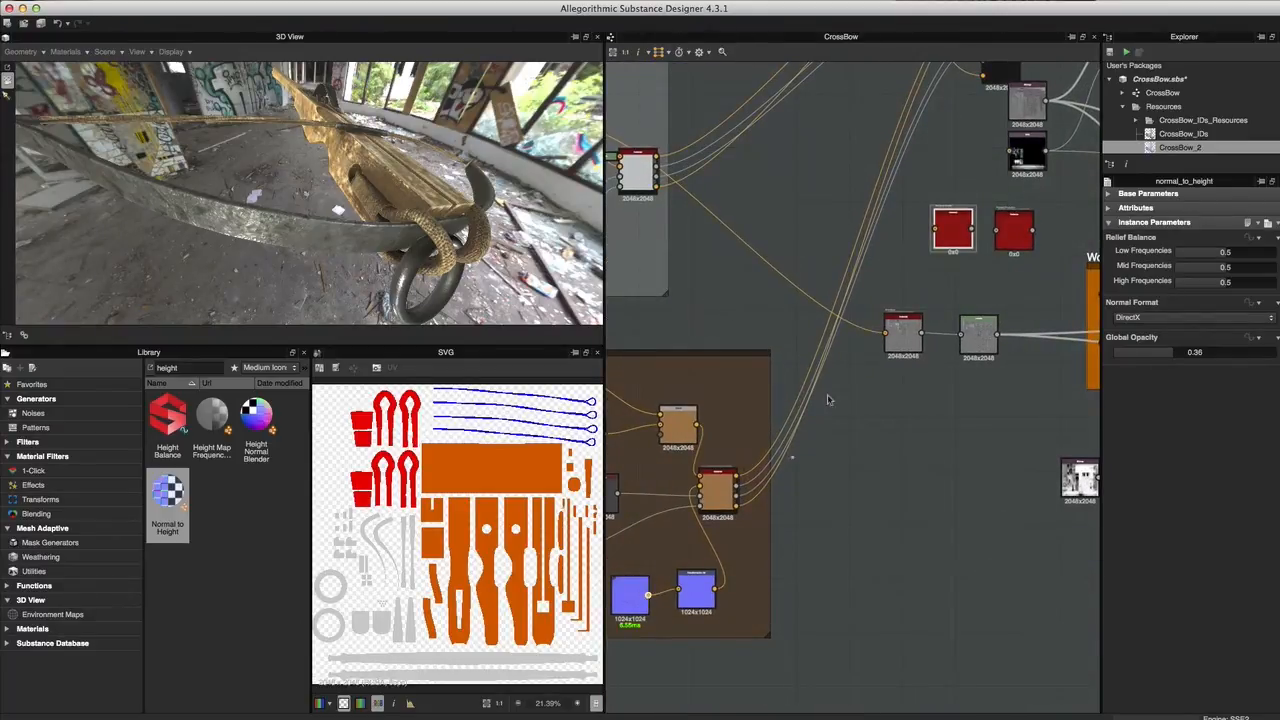
{"action": "left_click_drag", "start_coordinate": [930, 231], "coordinate": [935, 229]}
{"action": "scroll", "coordinate": [973, 242], "scroll_direction": "up", "scroll_amount": 4}
{"action": "middle_click_drag", "start_coordinate": [1005, 298], "coordinate": [809, 383]}
- Preview the Ambient Occlusion node's output and the Normal to Height node's output in the 2D view
{"action": "left_click", "coordinate": [884, 308]}
{"action": "double_click", "coordinate": [884, 308]}
{"action": "scroll", "coordinate": [507, 580], "scroll_direction": "up", "scroll_amount": 5}
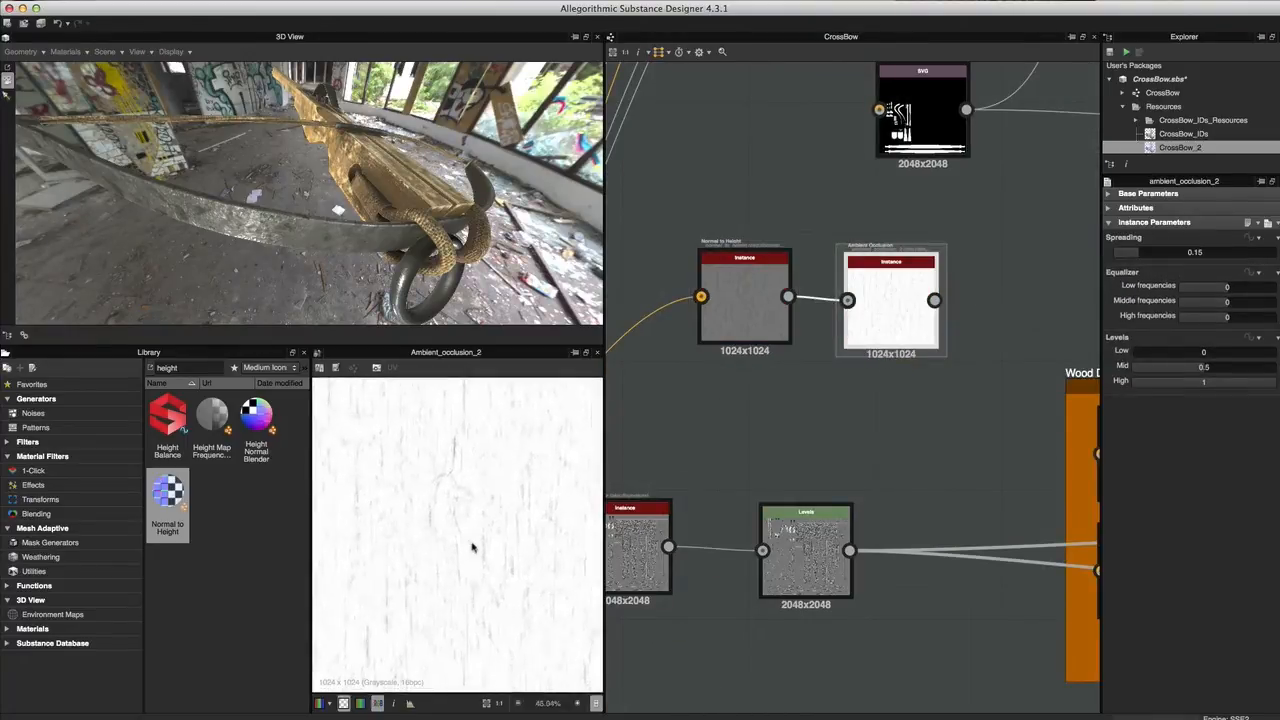
{"action": "scroll", "coordinate": [861, 443], "scroll_direction": "down", "scroll_amount": 3}
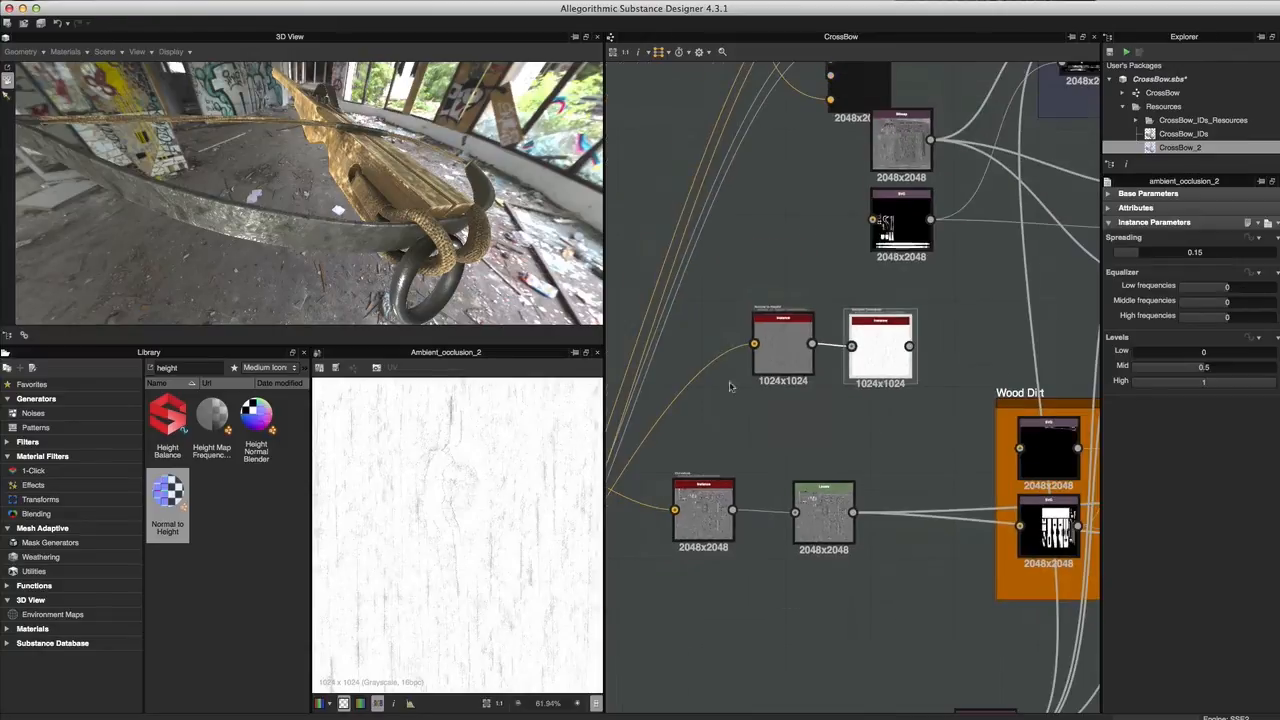
{"action": "double_click", "coordinate": [784, 340]}
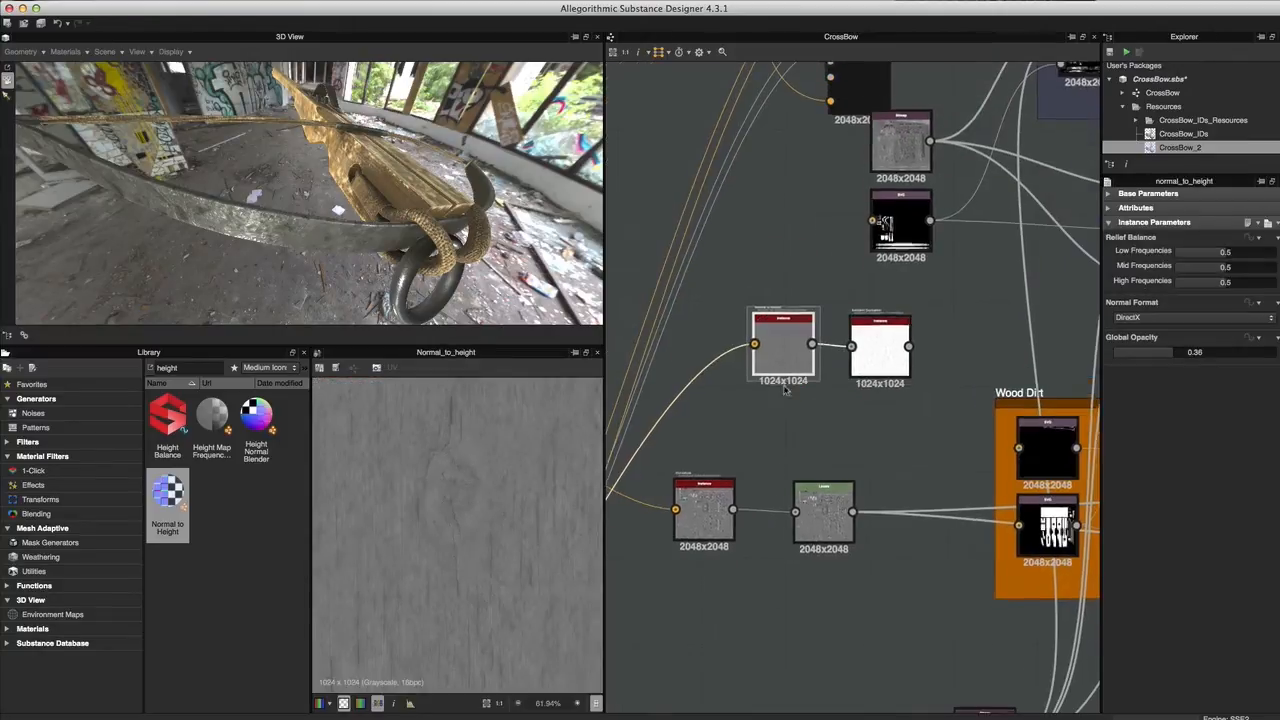
{"action": "scroll", "coordinate": [810, 410], "scroll_direction": "down", "scroll_amount": 3}
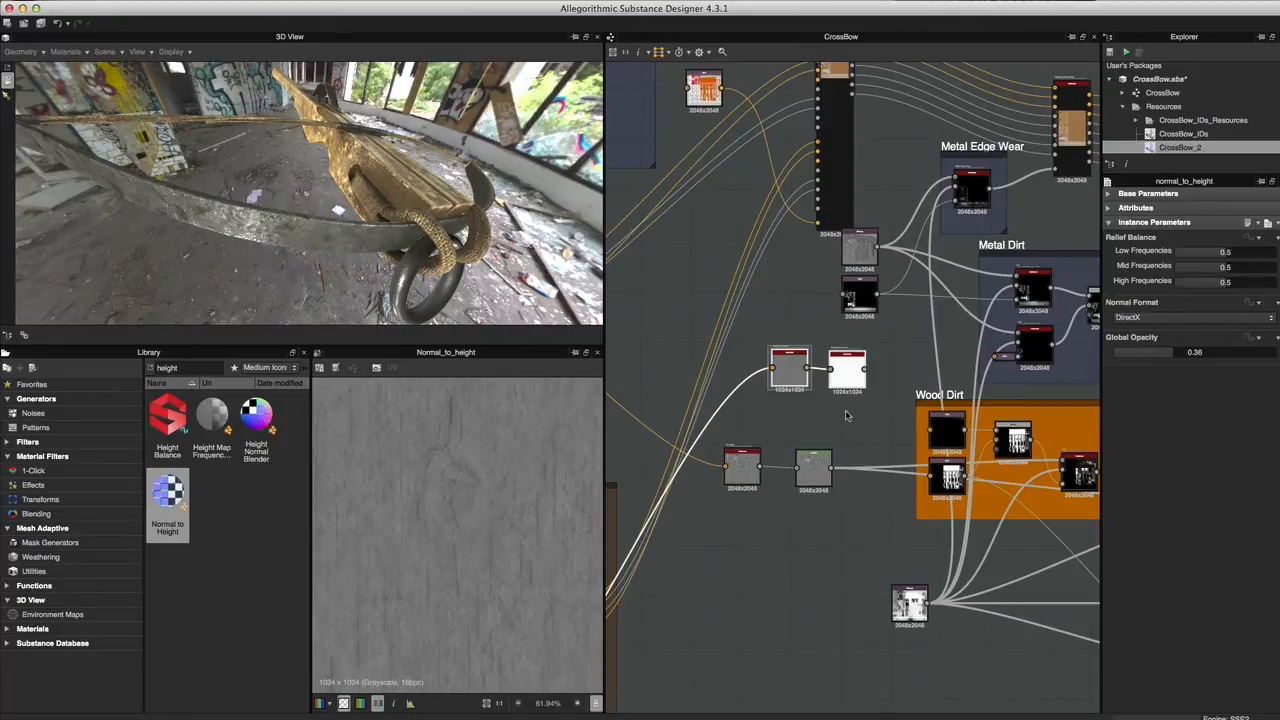
- Delete the trial Normal to Height and Ambient Occlusion nodes from the graph
{"action": "scroll", "coordinate": [928, 371], "scroll_direction": "down", "scroll_amount": 3}
{"action": "middle_click_drag", "start_coordinate": [909, 117], "coordinate": [746, 483]}
{"action": "scroll", "coordinate": [746, 483], "scroll_direction": "up", "scroll_amount": 3}
{"action": "middle_click_drag", "start_coordinate": [853, 430], "coordinate": [884, 331]}
{"action": "scroll", "coordinate": [851, 306], "scroll_direction": "down", "scroll_amount": 5}
{"action": "scroll", "coordinate": [820, 424], "scroll_direction": "up", "scroll_amount": 3}
{"action": "middle_click_drag", "start_coordinate": [771, 634], "coordinate": [915, 292]}
{"action": "scroll", "coordinate": [857, 262], "scroll_direction": "up", "scroll_amount": 5}
{"action": "scroll", "coordinate": [831, 375], "scroll_direction": "down", "scroll_amount": 1}
{"action": "middle_click_drag", "start_coordinate": [831, 385], "coordinate": [846, 537]}
{"action": "scroll", "coordinate": [915, 450], "scroll_direction": "up", "scroll_amount": 3}
{"action": "middle_click_drag", "start_coordinate": [915, 450], "coordinate": [995, 632]}
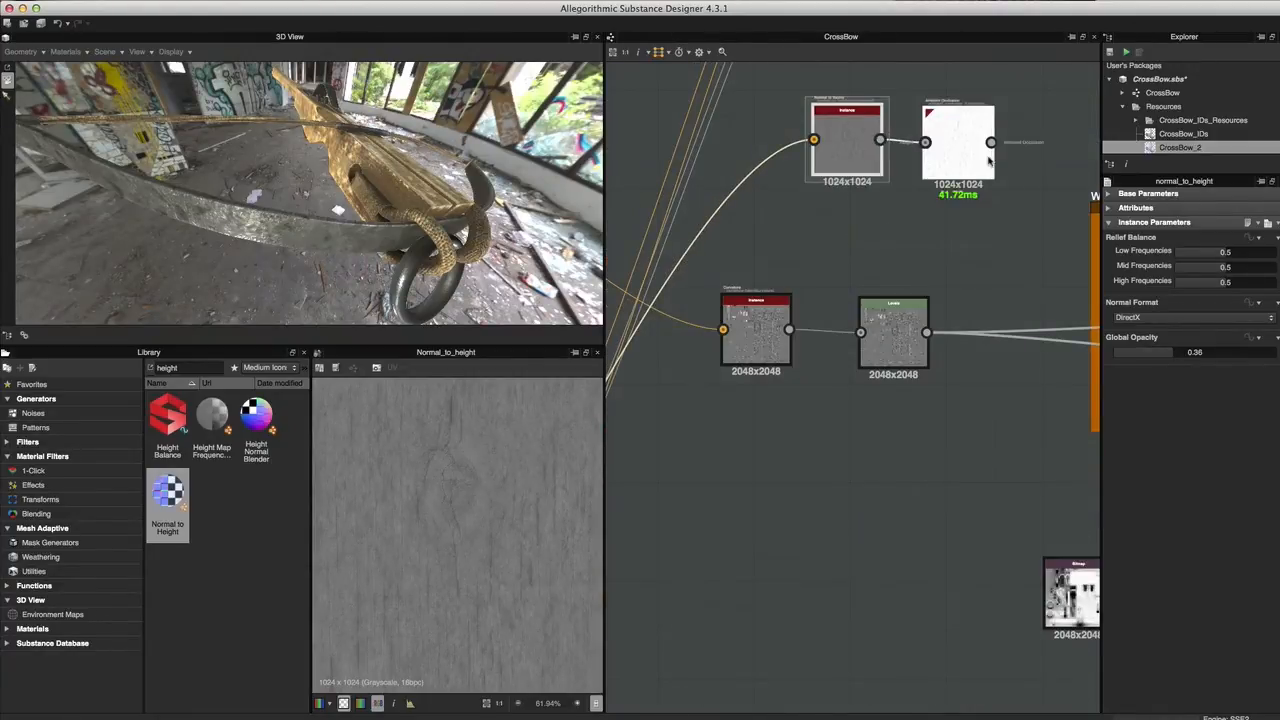
{"action": "key", "text": "Delete"}
- Preview the baked ambient occlusion bitmap below the Wood Dirt frame and duplicate its node
{"action": "scroll", "coordinate": [886, 240], "scroll_direction": "down", "scroll_amount": 3}
{"action": "middle_click_drag", "start_coordinate": [897, 307], "coordinate": [675, 343]}
{"action": "double_click", "coordinate": [819, 538]}
{"action": "key", "text": "ctrl+c"}
{"action": "key", "text": "ctrl+v"}
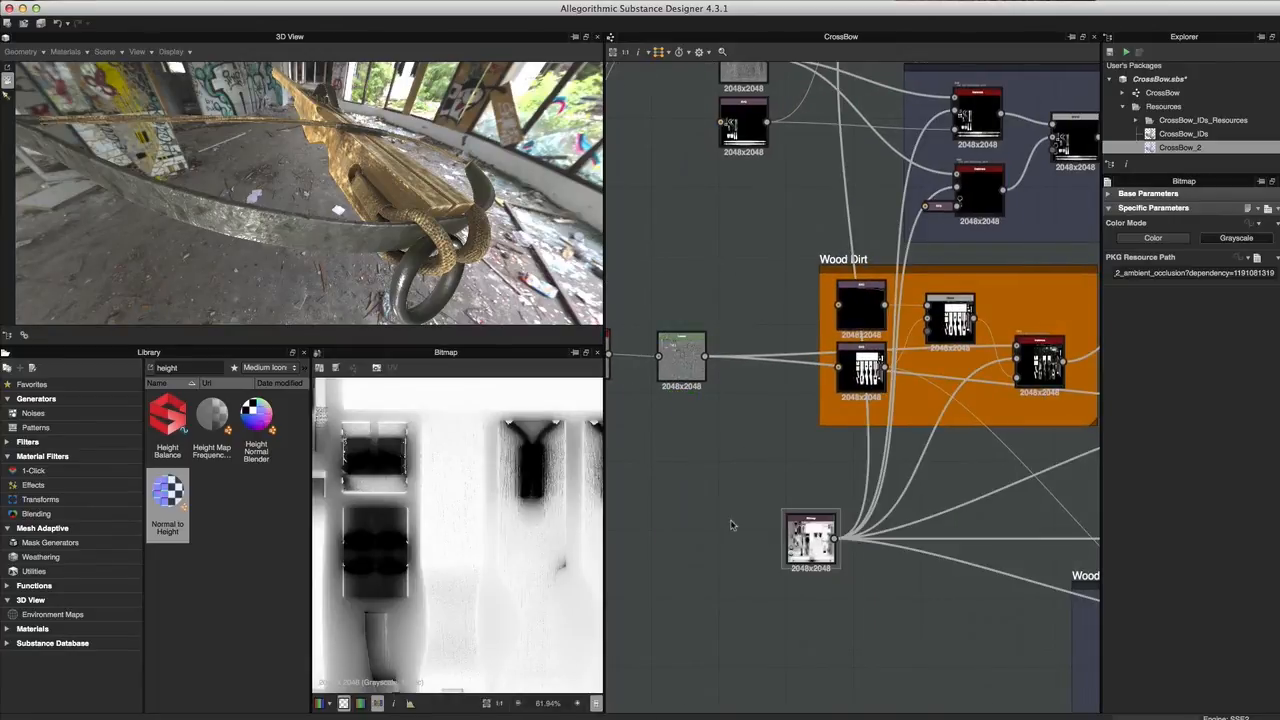
- Move the duplicated ambient occlusion bitmap up beside the new, unconnected Dirt node
{"action": "left_click_drag", "start_coordinate": [862, 380], "coordinate": [768, 222]}
{"action": "middle_click_drag", "start_coordinate": [793, 213], "coordinate": [784, 503]}
{"action": "left_click_drag", "start_coordinate": [768, 508], "coordinate": [790, 123]}
{"action": "scroll", "coordinate": [792, 153], "scroll_direction": "down", "scroll_amount": 1}
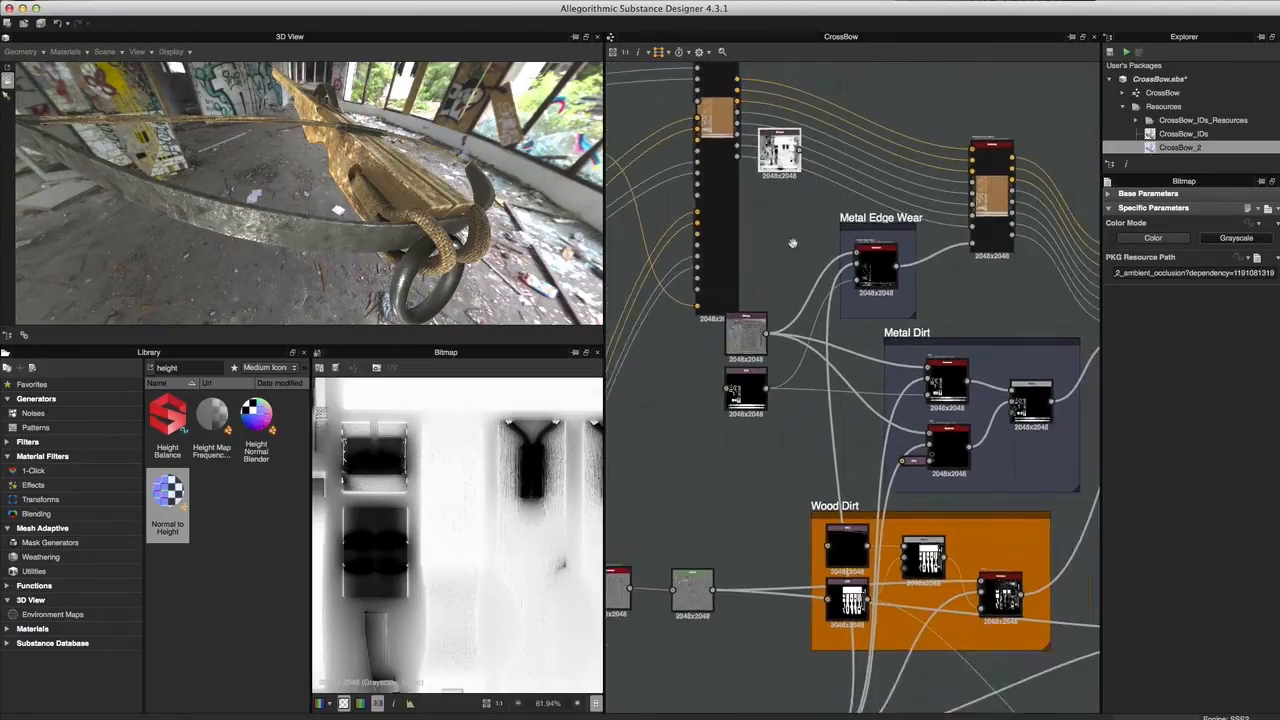
{"action": "middle_click_drag", "start_coordinate": [788, 155], "coordinate": [788, 343]}
{"action": "left_click_drag", "start_coordinate": [787, 342], "coordinate": [903, 99]}
{"action": "left_click_drag", "start_coordinate": [830, 168], "coordinate": [852, 127]}
- Duplicate the curvature bitmap node that feeds the Metal Edge Wear and Metal Dirt frames
{"action": "scroll", "coordinate": [826, 388], "scroll_direction": "down", "scroll_amount": 1}
{"action": "middle_click_drag", "start_coordinate": [789, 608], "coordinate": [840, 386]}
{"action": "scroll", "coordinate": [840, 386], "scroll_direction": "up", "scroll_amount": 5}
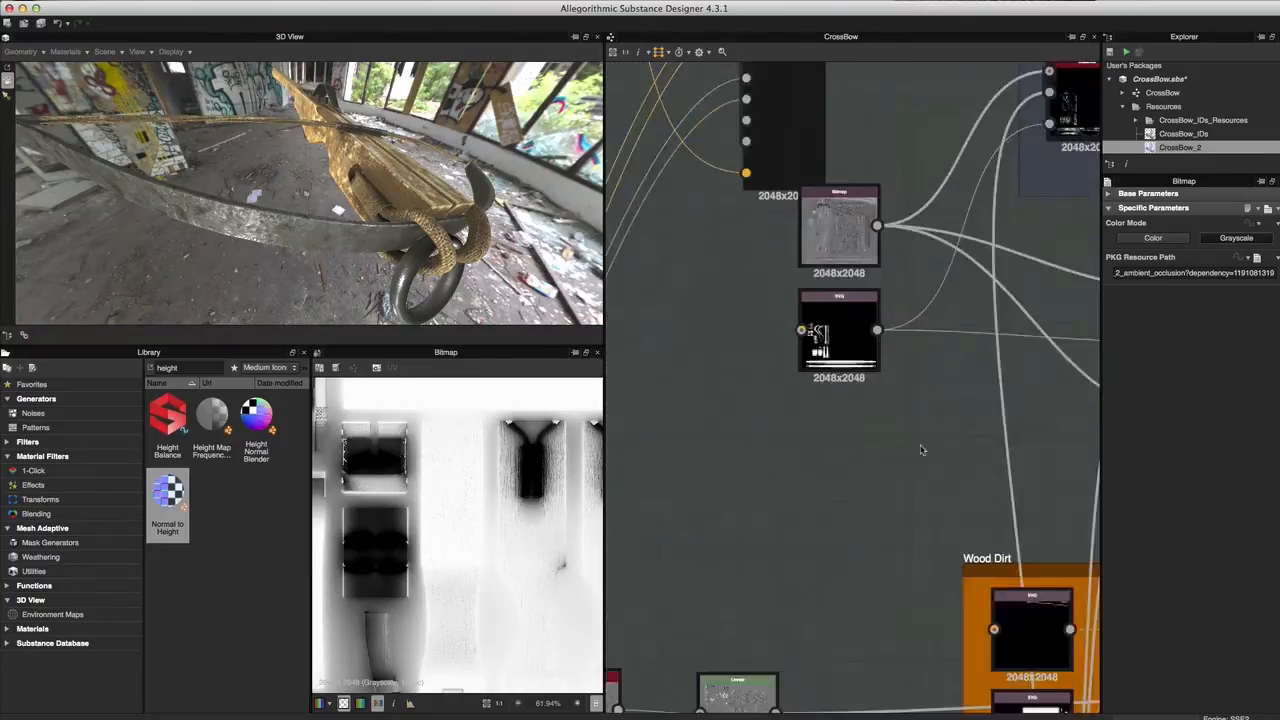
{"action": "left_click", "coordinate": [868, 186]}
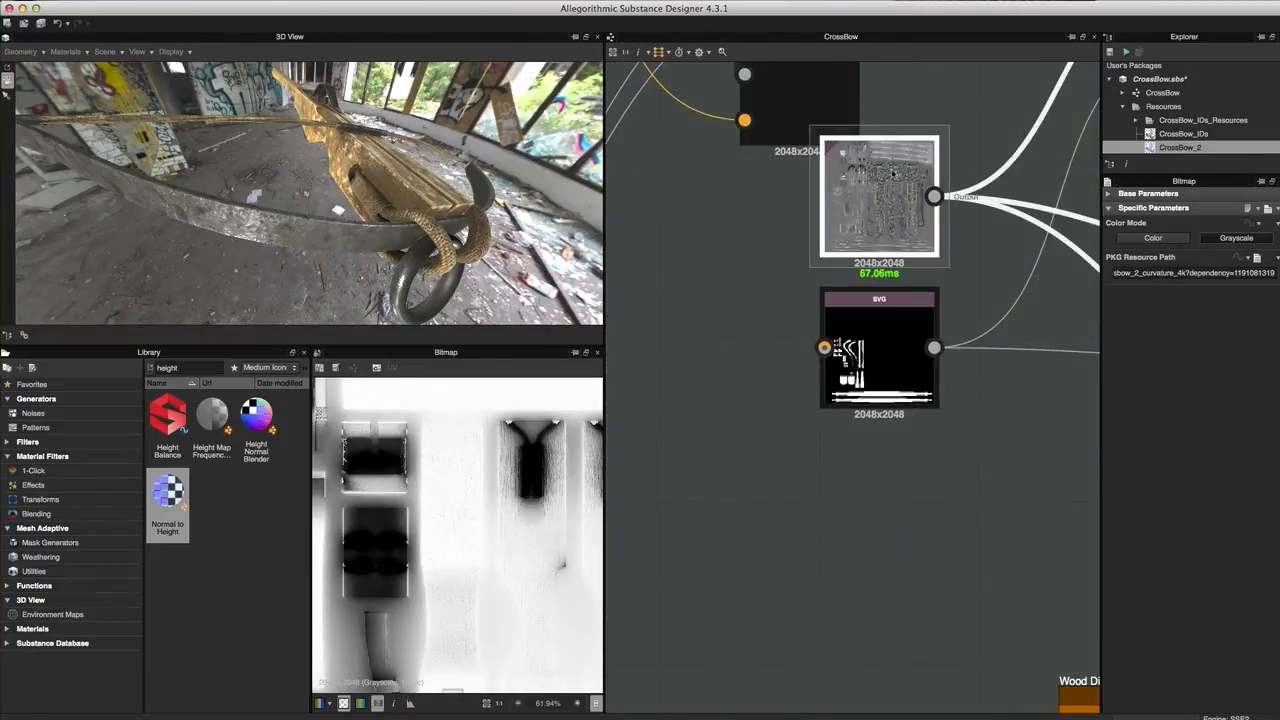
{"action": "left_click", "coordinate": [966, 104]}
{"action": "key", "text": "super+v"}
- Move the duplicated curvature bitmap beside the Dirt node, above the ambient occlusion copy
{"action": "scroll", "coordinate": [905, 367], "scroll_direction": "down", "scroll_amount": 3}
{"action": "middle_click_drag", "start_coordinate": [864, 391], "coordinate": [753, 669]}
{"action": "left_click_drag", "start_coordinate": [769, 641], "coordinate": [867, 261]}
{"action": "scroll", "coordinate": [860, 275], "scroll_direction": "down", "scroll_amount": 5}
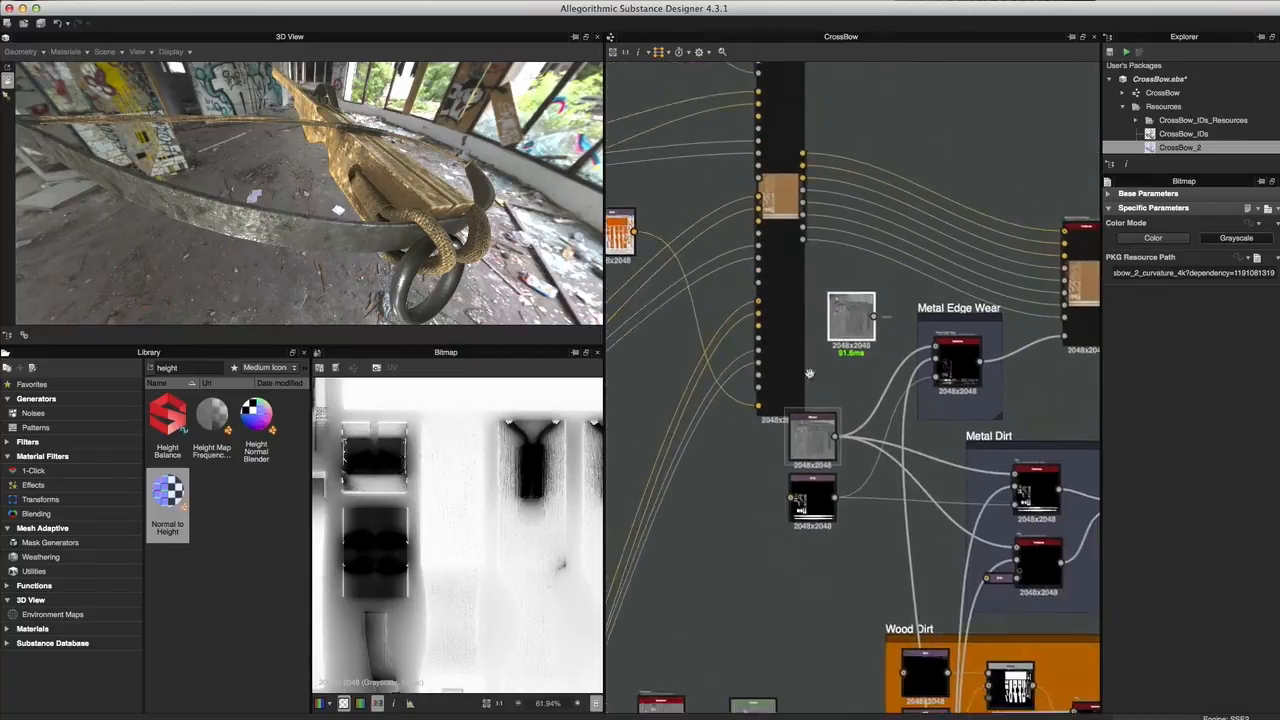
{"action": "middle_click_drag", "start_coordinate": [841, 297], "coordinate": [789, 446]}
{"action": "left_click_drag", "start_coordinate": [789, 446], "coordinate": [801, 123]}
{"action": "middle_click_drag", "start_coordinate": [806, 189], "coordinate": [800, 362]}
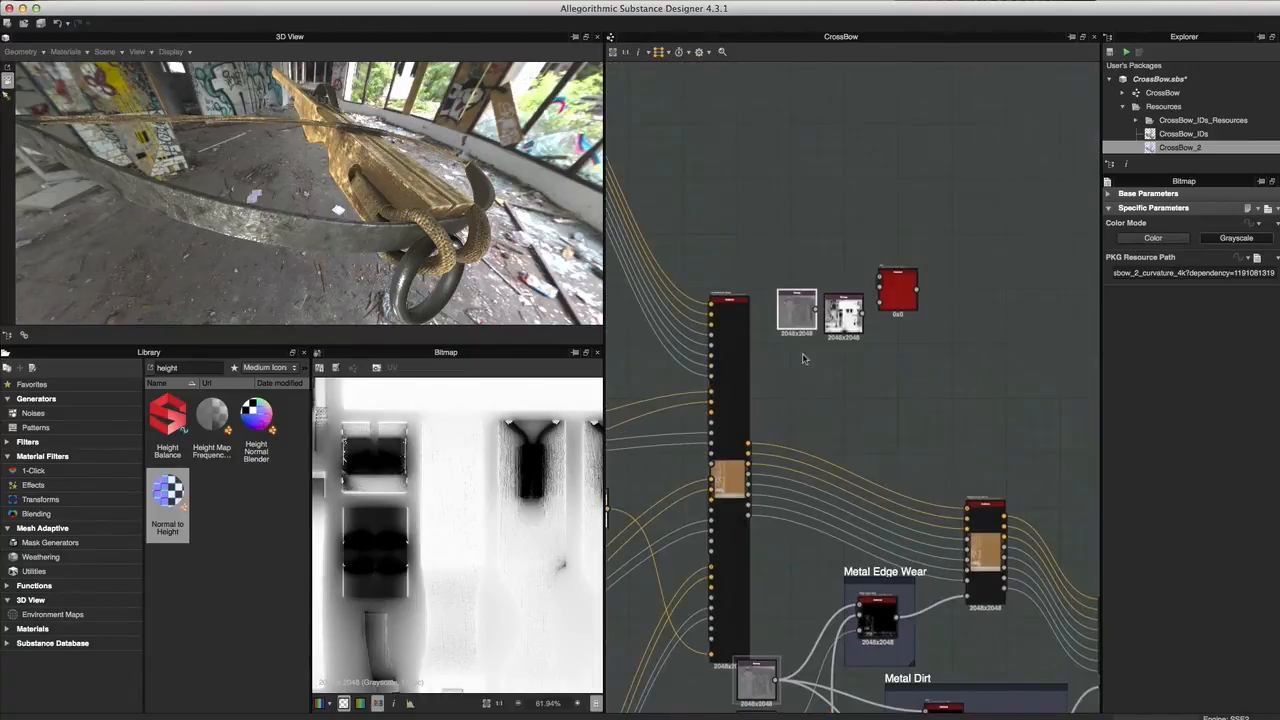
{"action": "left_click_drag", "start_coordinate": [797, 312], "coordinate": [837, 244]}
{"action": "scroll", "coordinate": [908, 414], "scroll_direction": "up", "scroll_amount": 2}
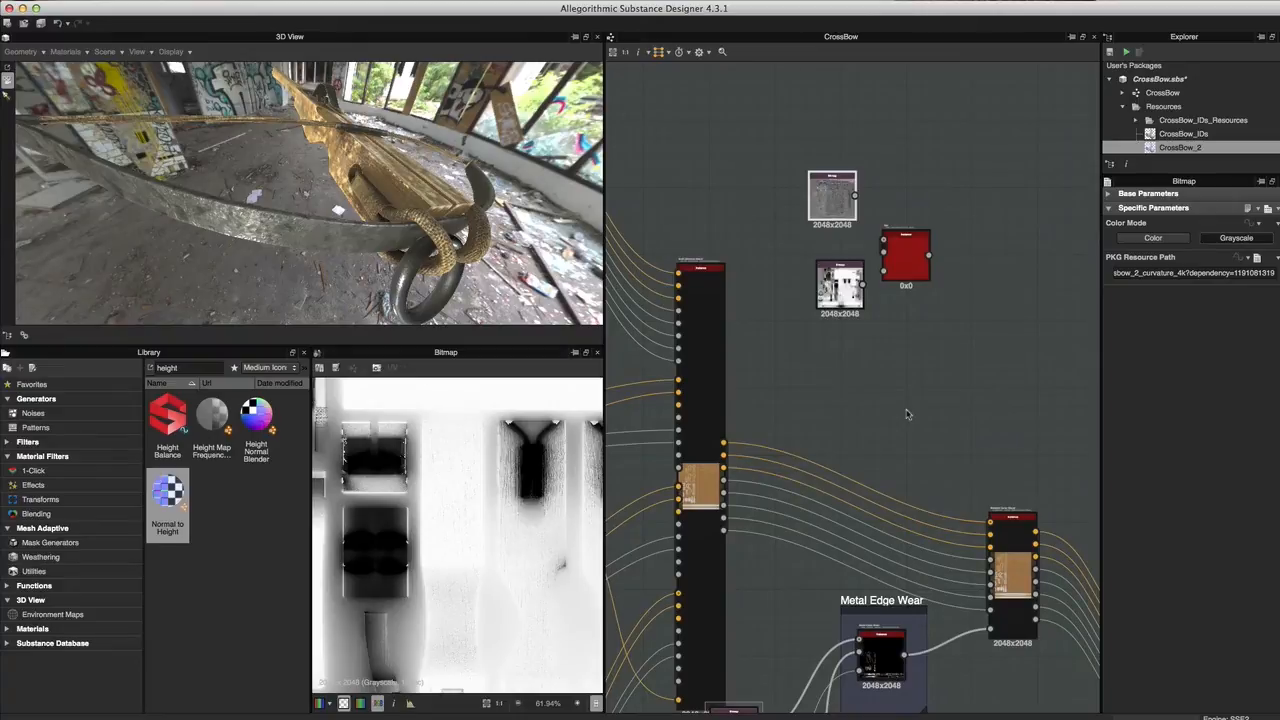
- Set the graph's link mode to Compact Material and regroup the Dirt node with its two bitmap copies
{"action": "key", "text": "3"}
{"action": "scroll", "coordinate": [948, 400], "scroll_direction": "down", "scroll_amount": 3}
{"action": "middle_click_drag", "start_coordinate": [850, 553], "coordinate": [786, 412]}
{"action": "scroll", "coordinate": [788, 416], "scroll_direction": "up", "scroll_amount": 2}
{"action": "scroll", "coordinate": [884, 269], "scroll_direction": "down", "scroll_amount": 2}
{"action": "middle_click_drag", "start_coordinate": [860, 263], "coordinate": [811, 373]}
{"action": "left_click_drag", "start_coordinate": [788, 176], "coordinate": [857, 285]}
{"action": "left_click_drag", "start_coordinate": [841, 231], "coordinate": [878, 172]}
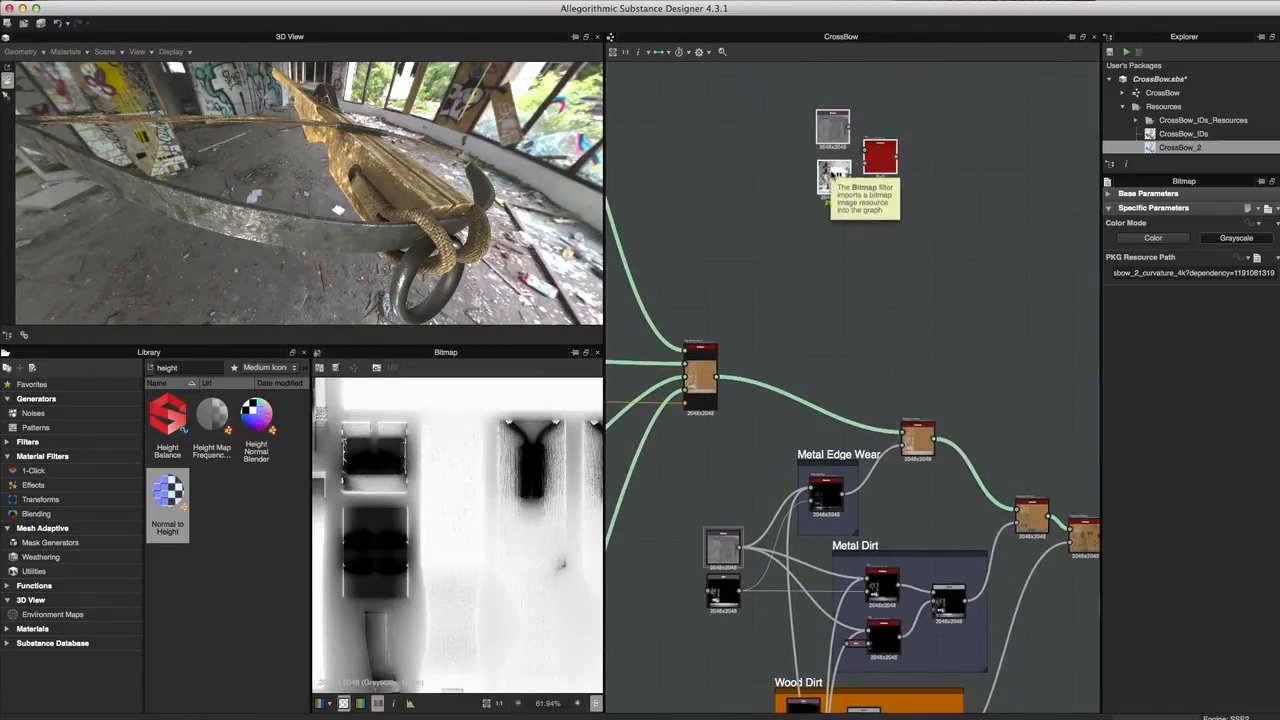
- Move the original ambient occlusion bitmap farther from the frames and trace its links to the mask generators
{"action": "scroll", "coordinate": [799, 454], "scroll_direction": "up", "scroll_amount": 1}
{"action": "middle_click_drag", "start_coordinate": [793, 546], "coordinate": [786, 382]}
{"action": "scroll", "coordinate": [768, 476], "scroll_direction": "up", "scroll_amount": 3}
{"action": "middle_click_drag", "start_coordinate": [768, 476], "coordinate": [775, 463]}
{"action": "scroll", "coordinate": [780, 476], "scroll_direction": "down", "scroll_amount": 4}
{"action": "middle_click_drag", "start_coordinate": [848, 506], "coordinate": [866, 274]}
{"action": "scroll", "coordinate": [864, 290], "scroll_direction": "up", "scroll_amount": 2}
{"action": "left_click_drag", "start_coordinate": [772, 530], "coordinate": [645, 540]}
{"action": "scroll", "coordinate": [763, 568], "scroll_direction": "down", "scroll_amount": 2}
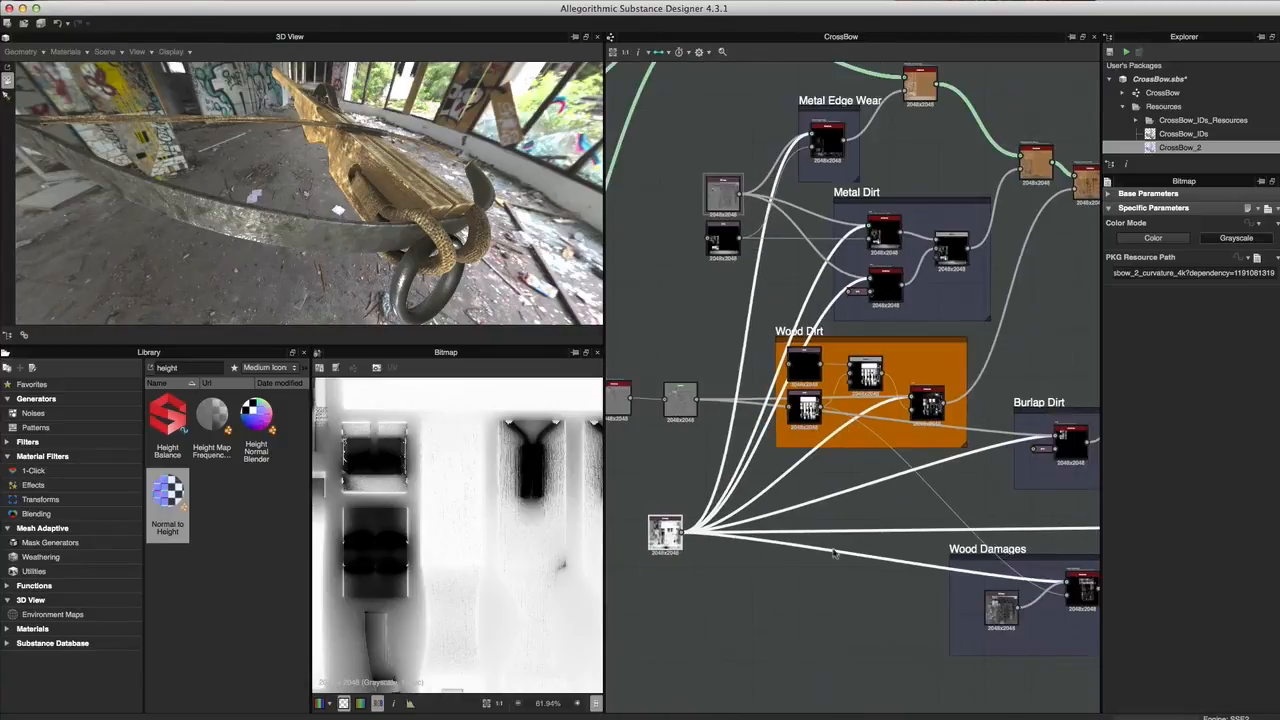
{"action": "scroll", "coordinate": [856, 593], "scroll_direction": "up", "scroll_amount": 2}
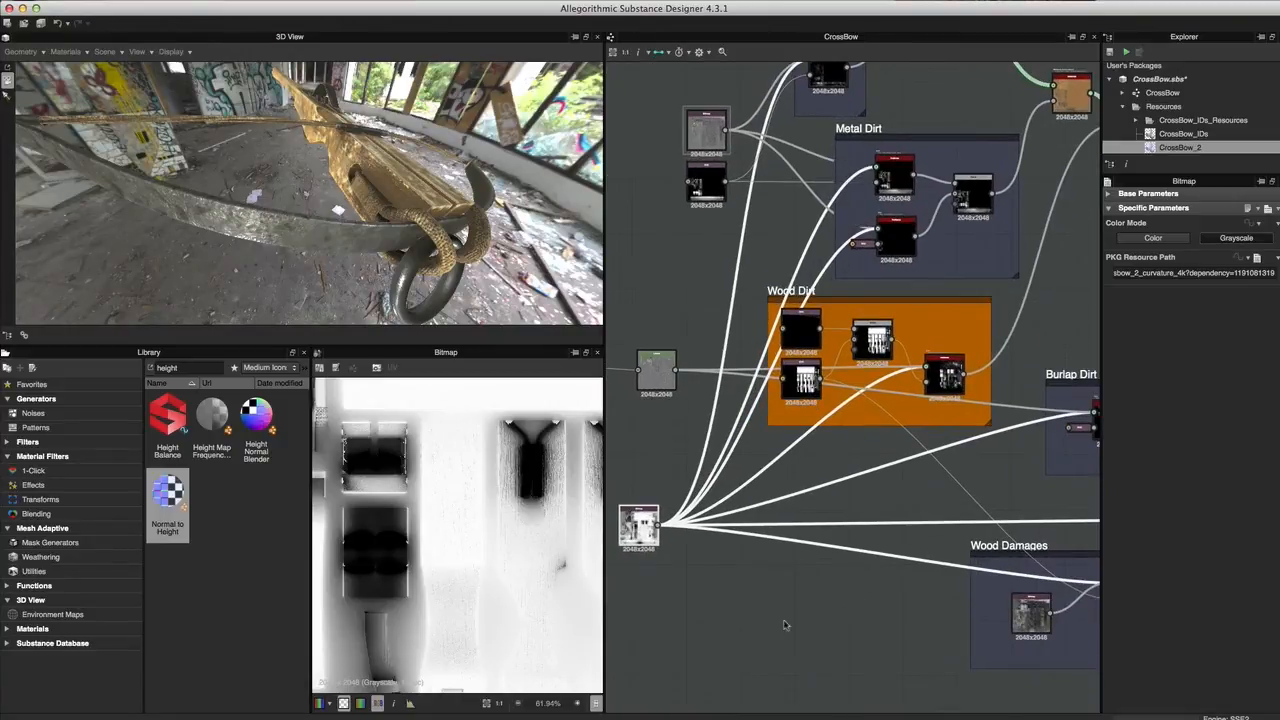
{"action": "scroll", "coordinate": [880, 383], "scroll_direction": "down", "scroll_amount": 2}
{"action": "middle_click_drag", "start_coordinate": [880, 370], "coordinate": [893, 483]}
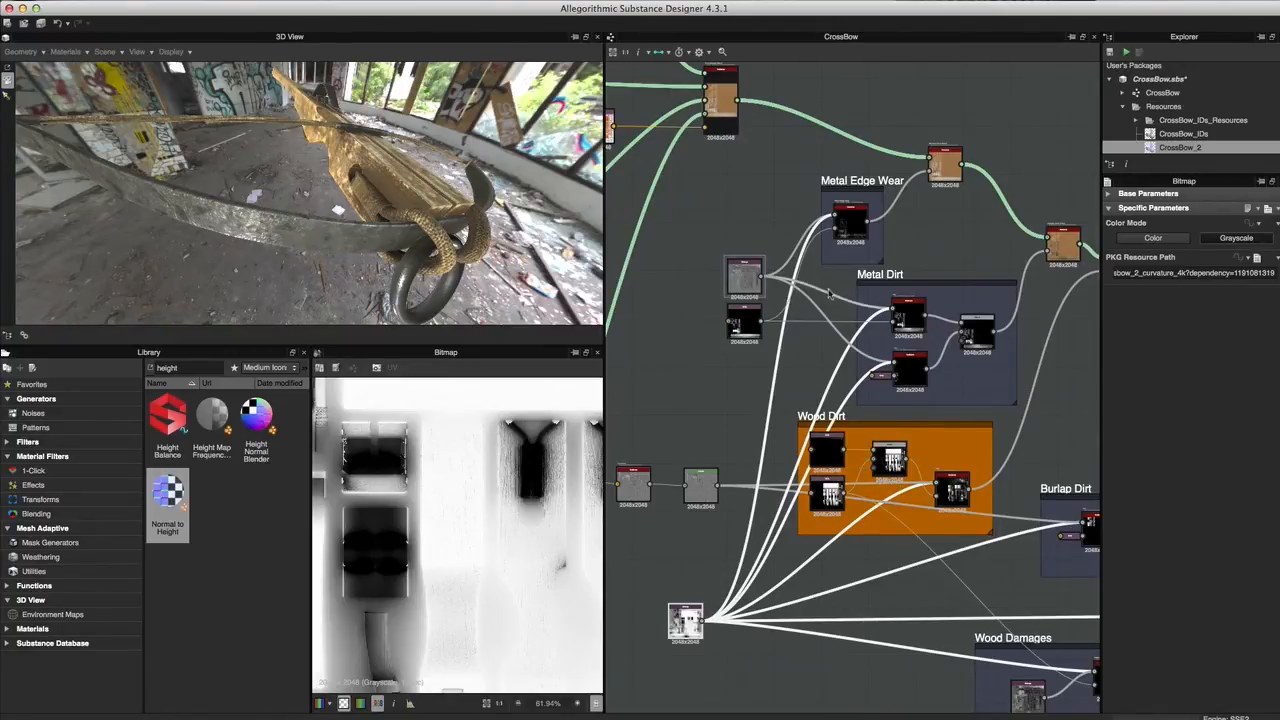
- Preview the Dirt node and connect the copied curvature and ambient occlusion bitmaps to its matching inputs
{"action": "scroll", "coordinate": [862, 284], "scroll_direction": "down", "scroll_amount": 2}
{"action": "middle_click_drag", "start_coordinate": [901, 204], "coordinate": [873, 504]}
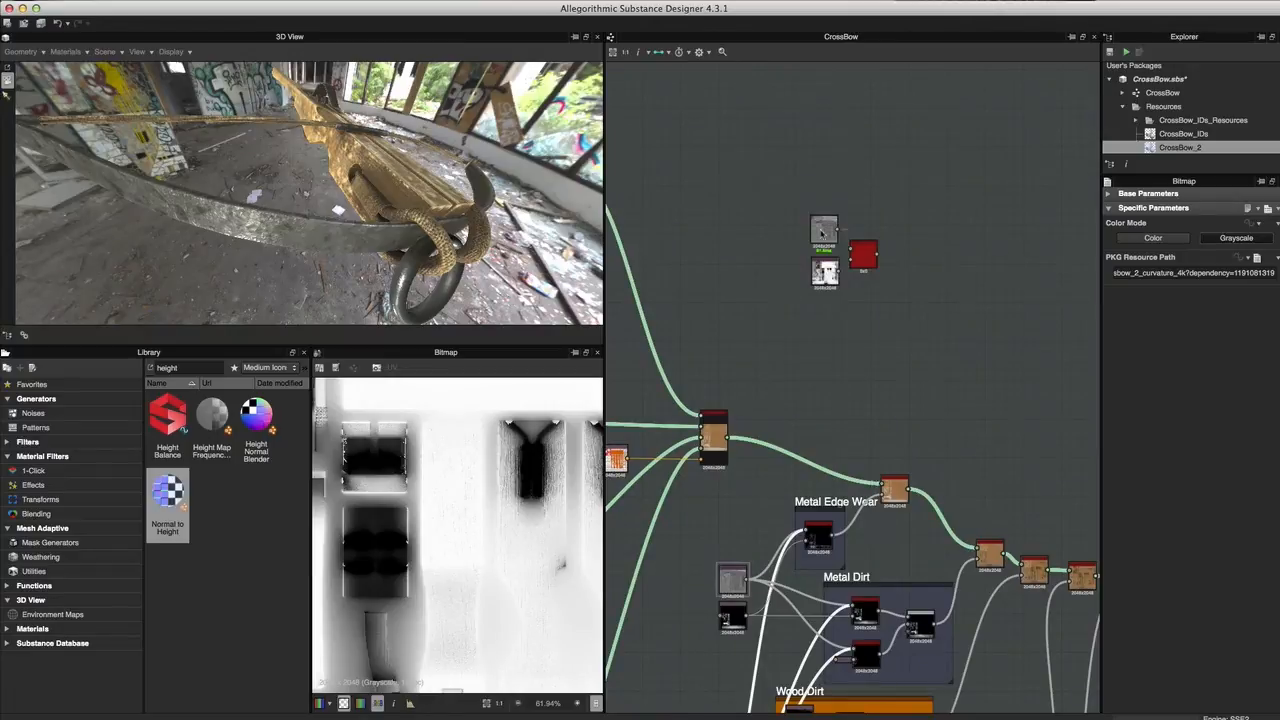
{"action": "scroll", "coordinate": [806, 262], "scroll_direction": "up", "scroll_amount": 3}
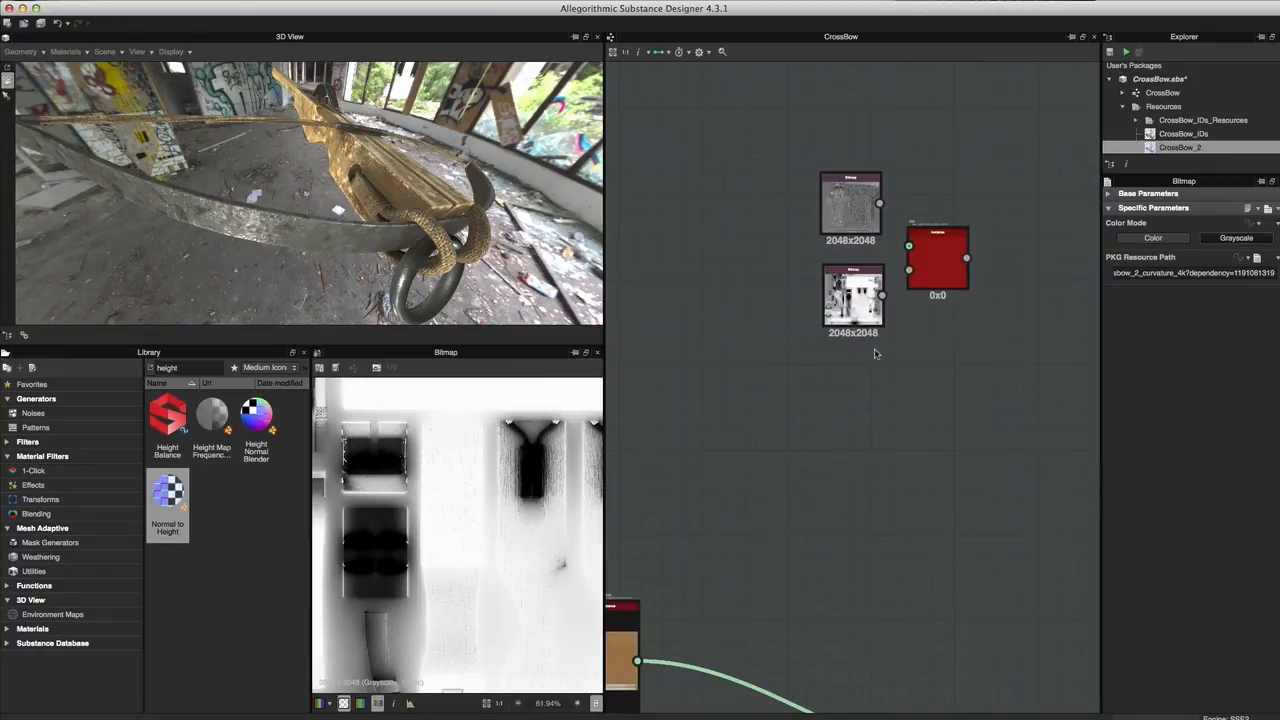
{"action": "scroll", "coordinate": [888, 354], "scroll_direction": "up", "scroll_amount": 2}
{"action": "left_click_drag", "start_coordinate": [675, 172], "coordinate": [801, 350]}
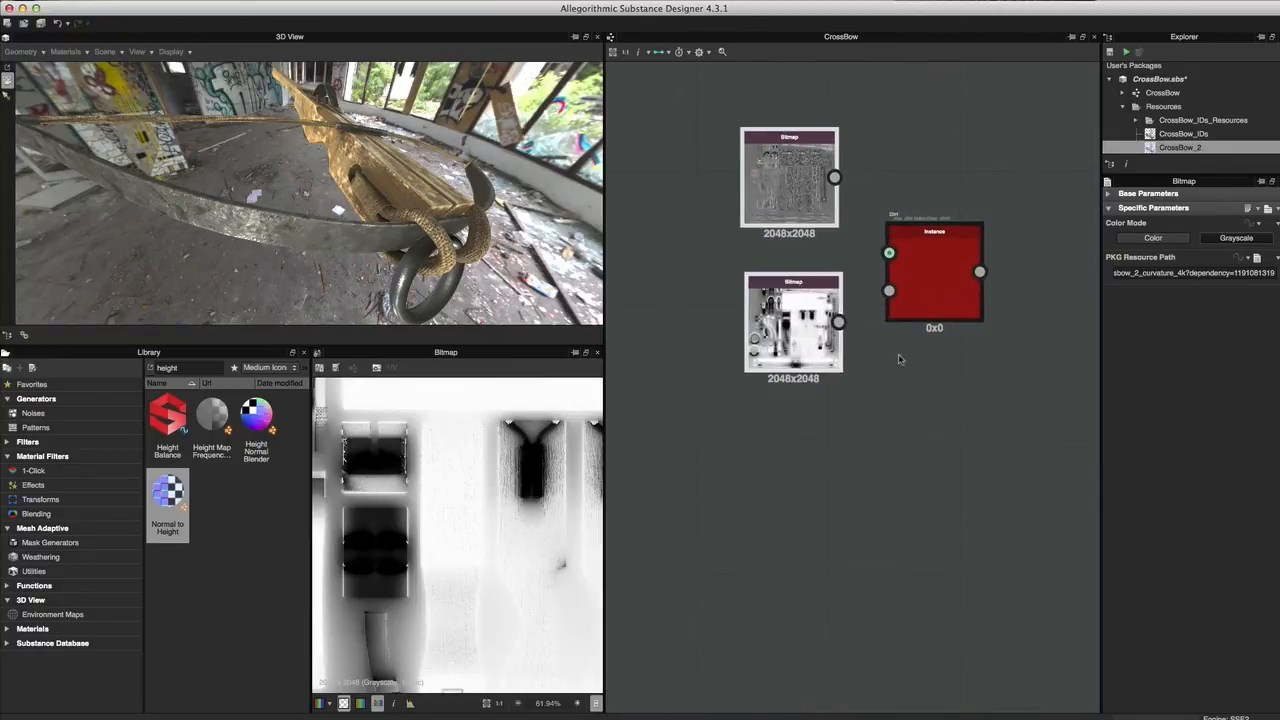
{"action": "left_click", "coordinate": [929, 263]}
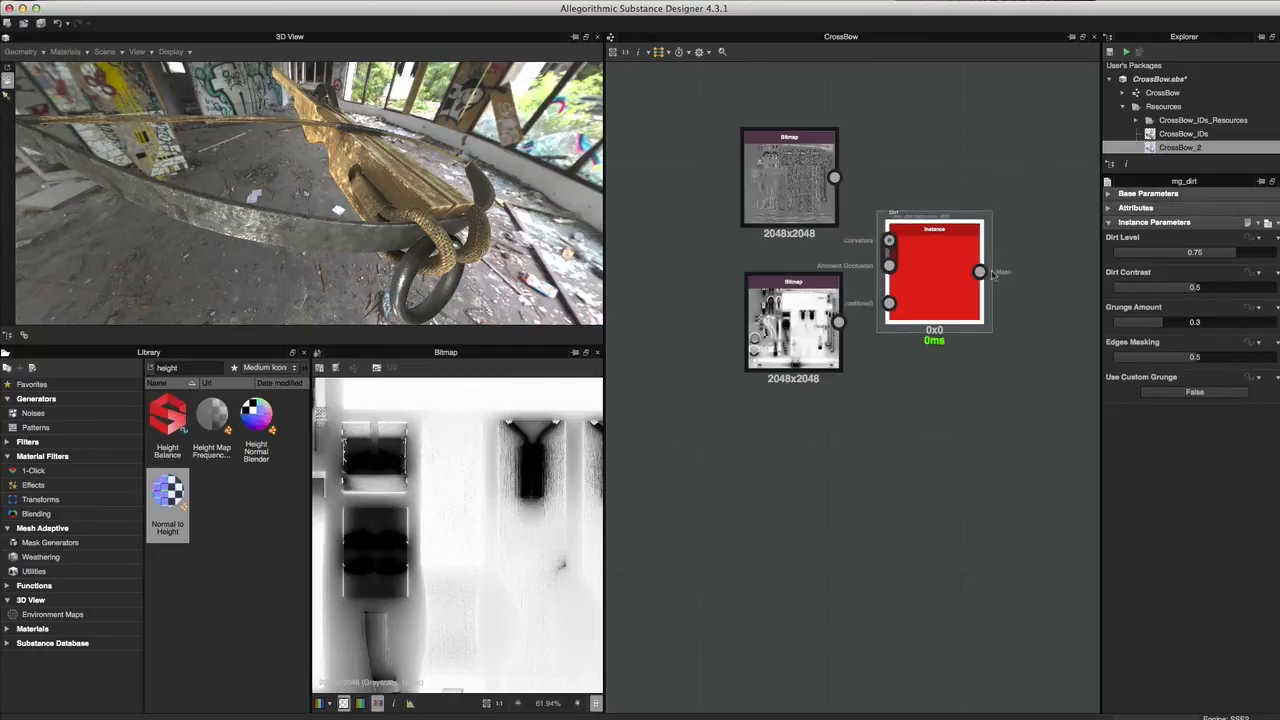
{"action": "double_click", "coordinate": [929, 263]}
{"action": "left_click_drag", "start_coordinate": [834, 177], "coordinate": [888, 241]}
{"action": "left_click_drag", "start_coordinate": [795, 340], "coordinate": [818, 323]}
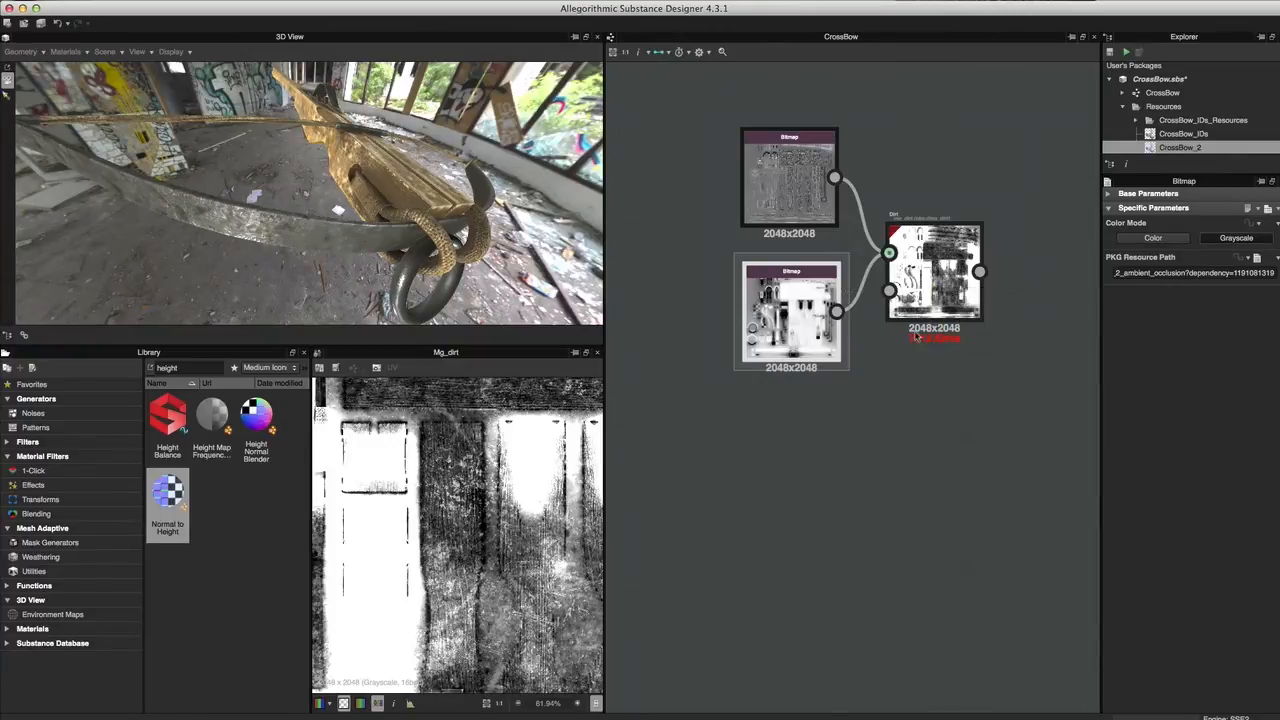
- Space out the two bitmap nodes and the Dirt node, leaving the Dirt node selected
{"action": "scroll", "coordinate": [862, 434], "scroll_direction": "down", "scroll_amount": 4}
{"action": "left_click_drag", "start_coordinate": [833, 370], "coordinate": [783, 455]}
{"action": "left_click_drag", "start_coordinate": [830, 303], "coordinate": [775, 345]}
{"action": "left_click_drag", "start_coordinate": [779, 452], "coordinate": [779, 408]}
{"action": "left_click_drag", "start_coordinate": [926, 347], "coordinate": [905, 379]}
{"action": "left_click", "coordinate": [905, 379]}
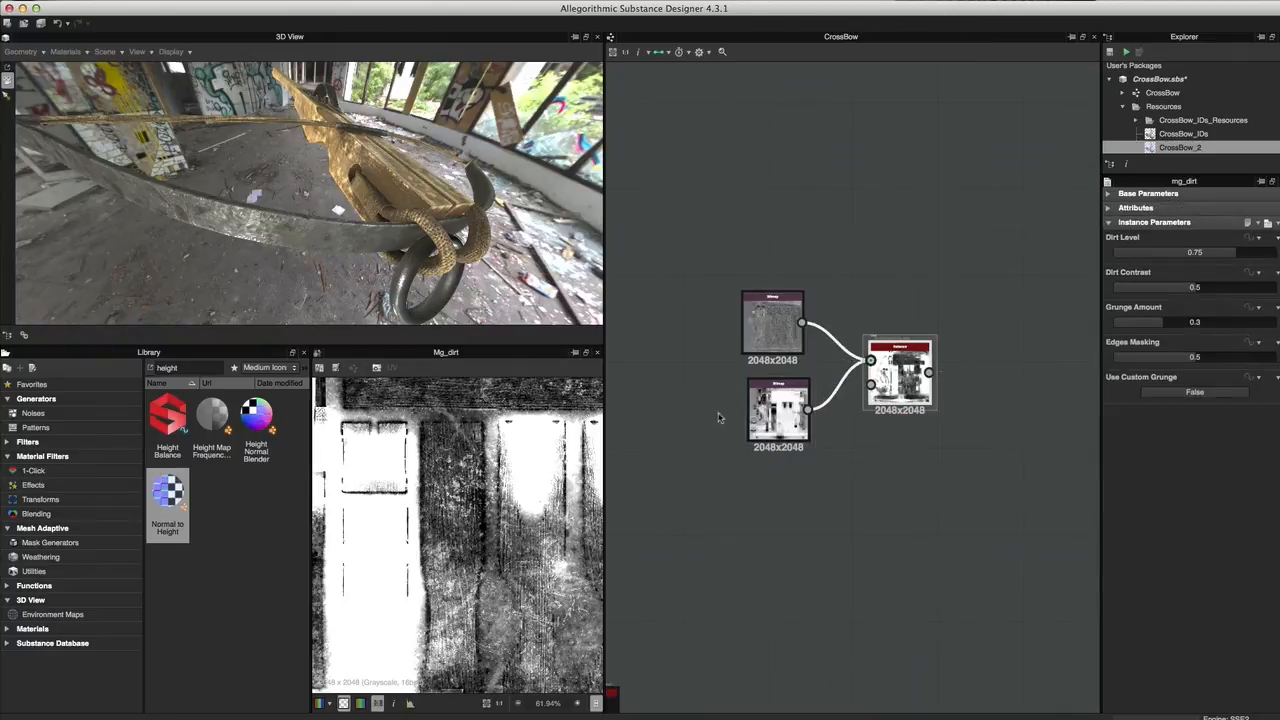
- Examine the full Dirt mask in the 2D view, the crossbow in 3D, and the Dirt node's inputs
{"action": "scroll", "coordinate": [531, 516], "scroll_direction": "down", "scroll_amount": 12}
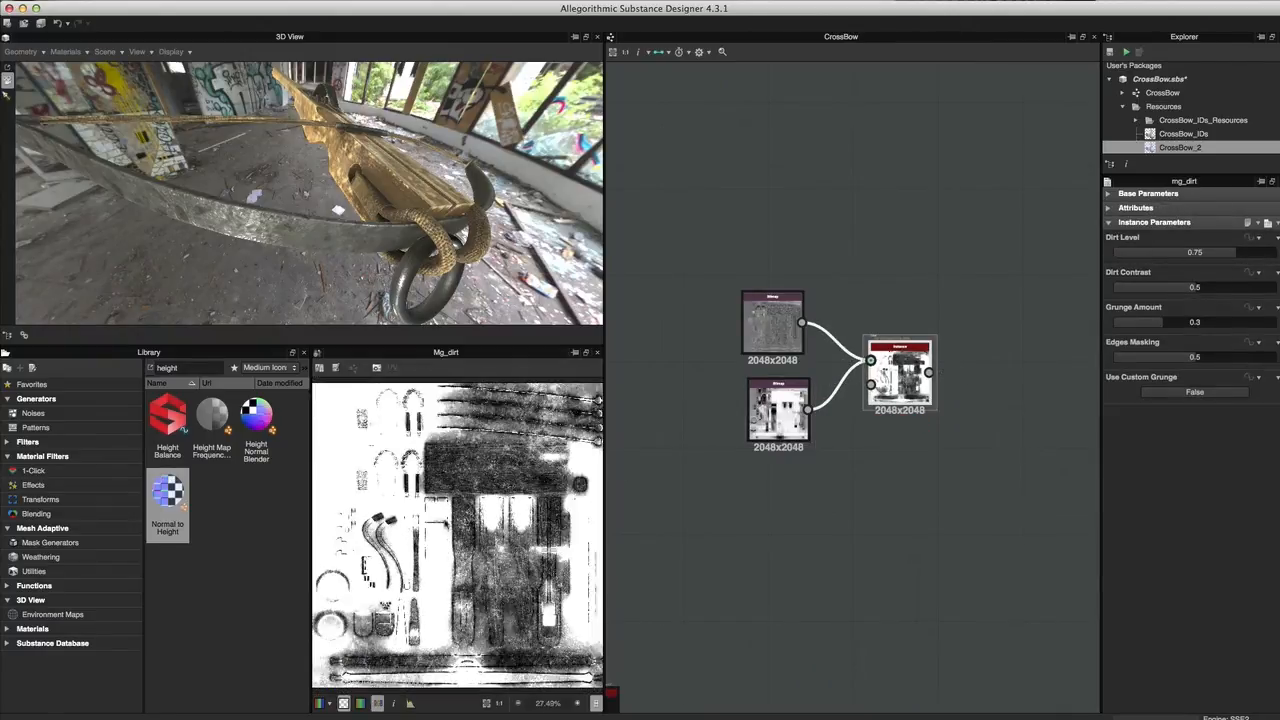
{"action": "scroll", "coordinate": [457, 535], "scroll_direction": "up", "scroll_amount": 1}
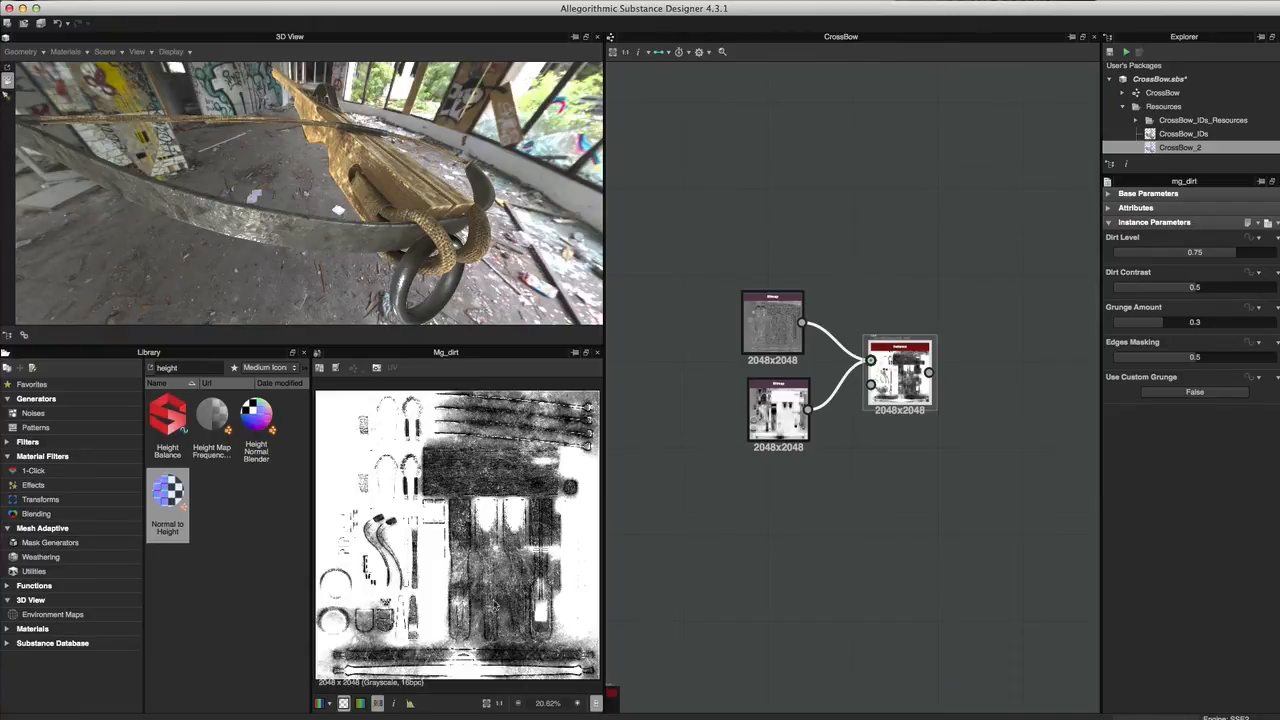
{"action": "left_click_drag", "start_coordinate": [396, 227], "coordinate": [396, 220]}
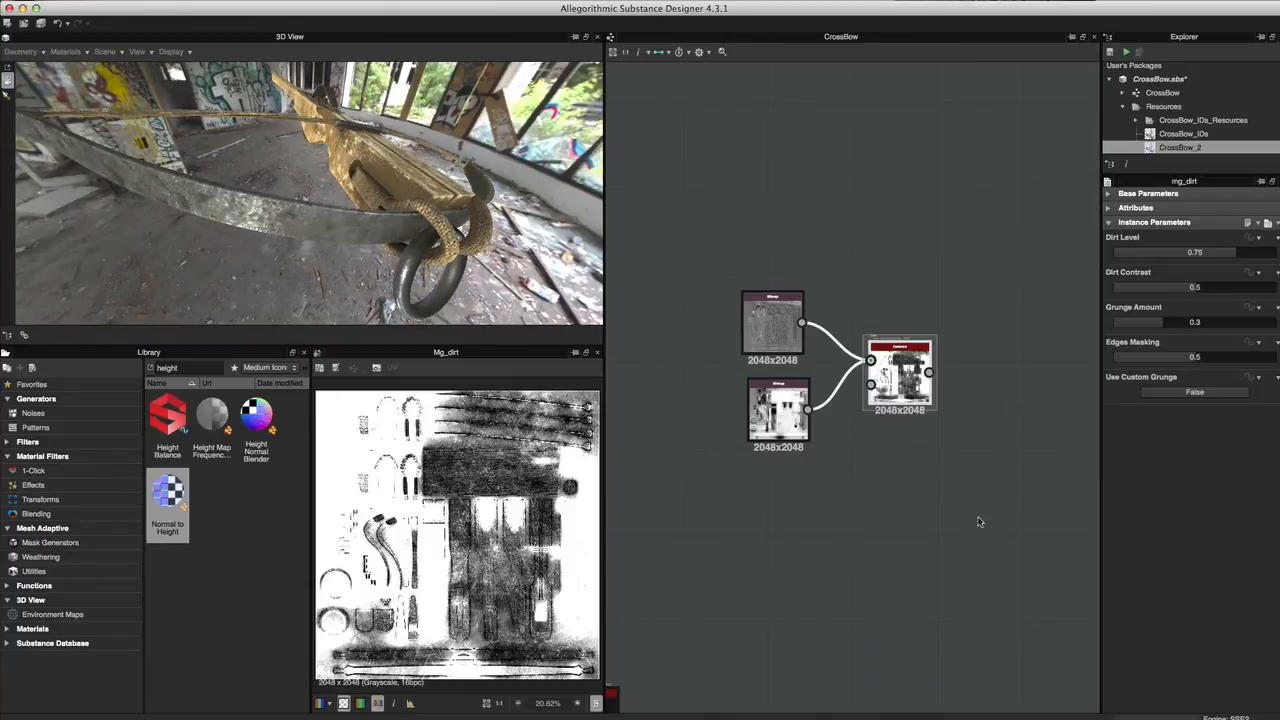
{"action": "scroll", "coordinate": [860, 395], "scroll_direction": "up", "scroll_amount": 3}
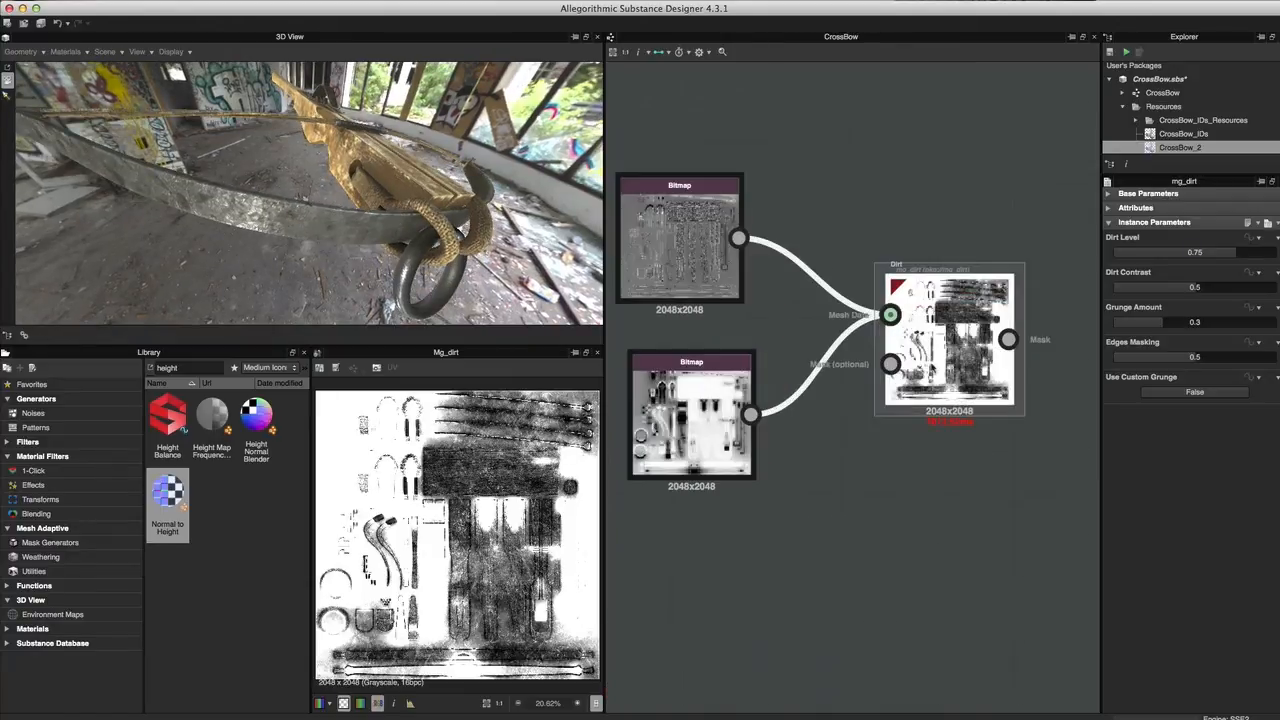
- Enlarge the Explorer and expand CrossBow_2_Resources to examine the crossbow's baked curvature and ambient occlusion maps
{"action": "scroll", "coordinate": [890, 561], "scroll_direction": "down", "scroll_amount": 5}
{"action": "middle_click_drag", "start_coordinate": [975, 574], "coordinate": [966, 226]}
{"action": "scroll", "coordinate": [930, 412], "scroll_direction": "down", "scroll_amount": 2}
{"action": "middle_click_drag", "start_coordinate": [833, 498], "coordinate": [870, 292]}
{"action": "scroll", "coordinate": [870, 292], "scroll_direction": "up", "scroll_amount": 1}
{"action": "middle_click_drag", "start_coordinate": [850, 465], "coordinate": [860, 316]}
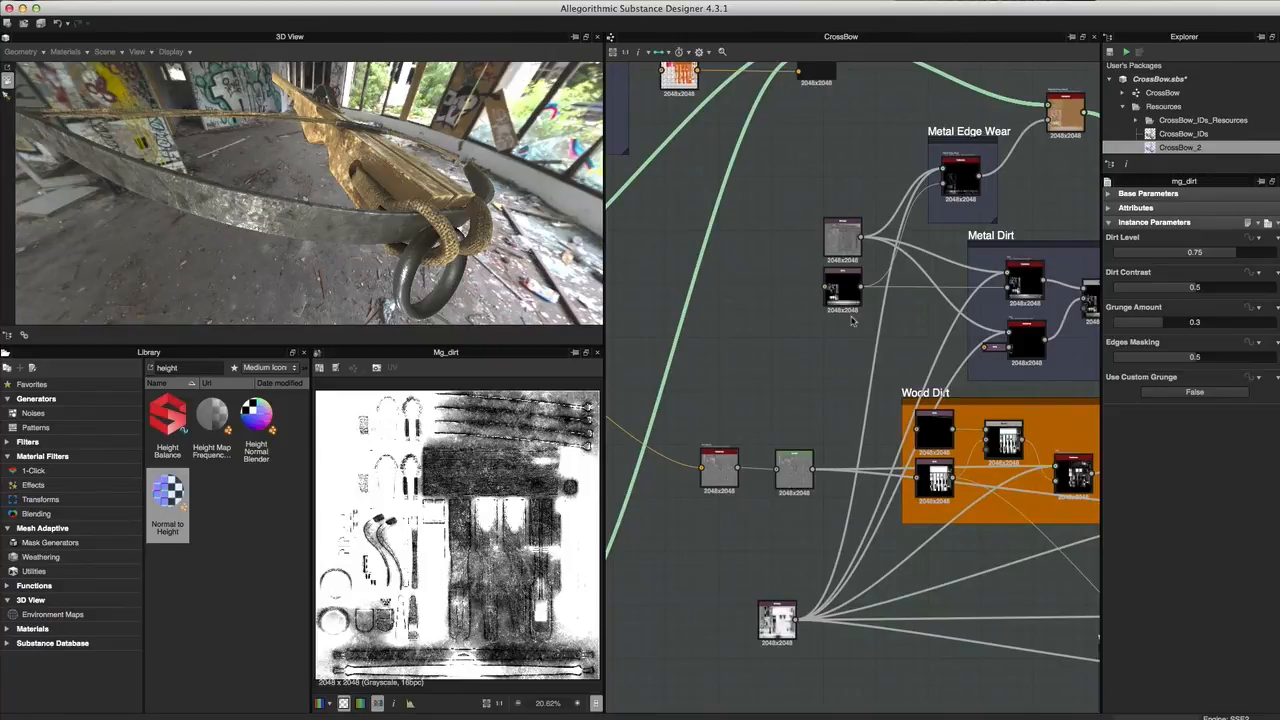
{"action": "scroll", "coordinate": [855, 340], "scroll_direction": "down", "scroll_amount": 2}
{"action": "middle_click_drag", "start_coordinate": [794, 342], "coordinate": [911, 384]}
{"action": "scroll", "coordinate": [781, 288], "scroll_direction": "down", "scroll_amount": 2}
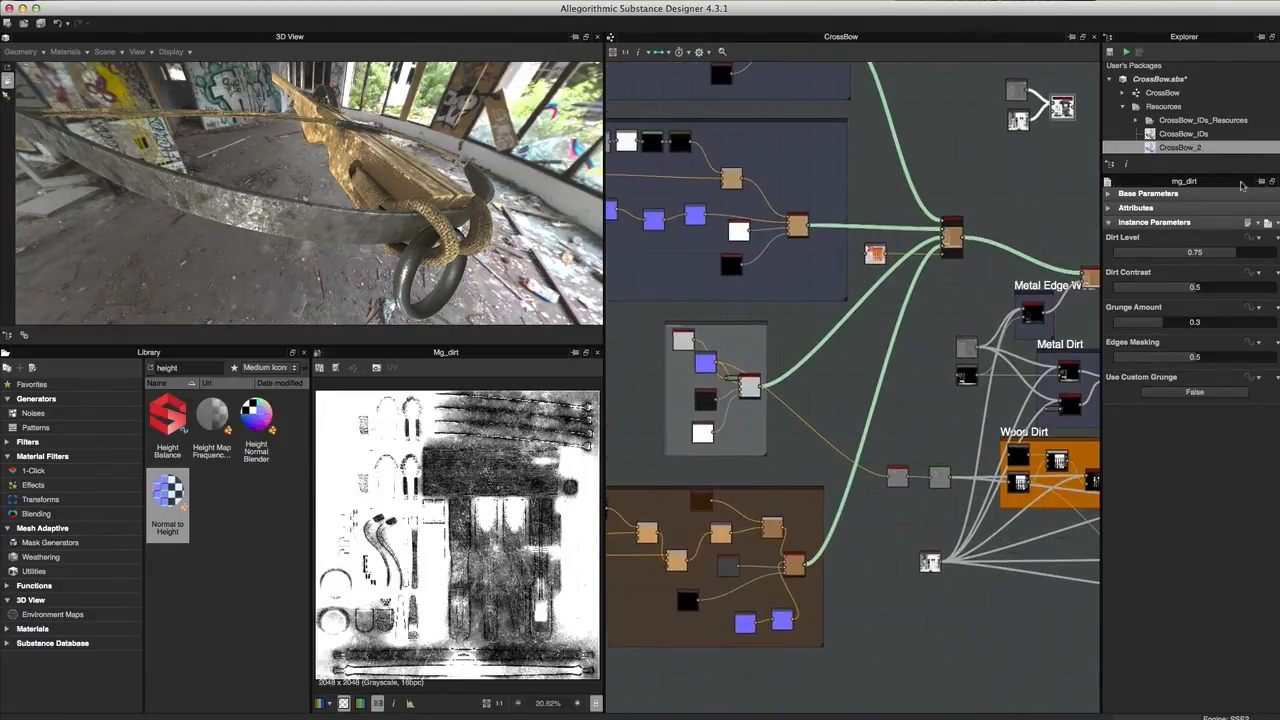
{"action": "left_click_drag", "start_coordinate": [1242, 185], "coordinate": [1241, 391]}
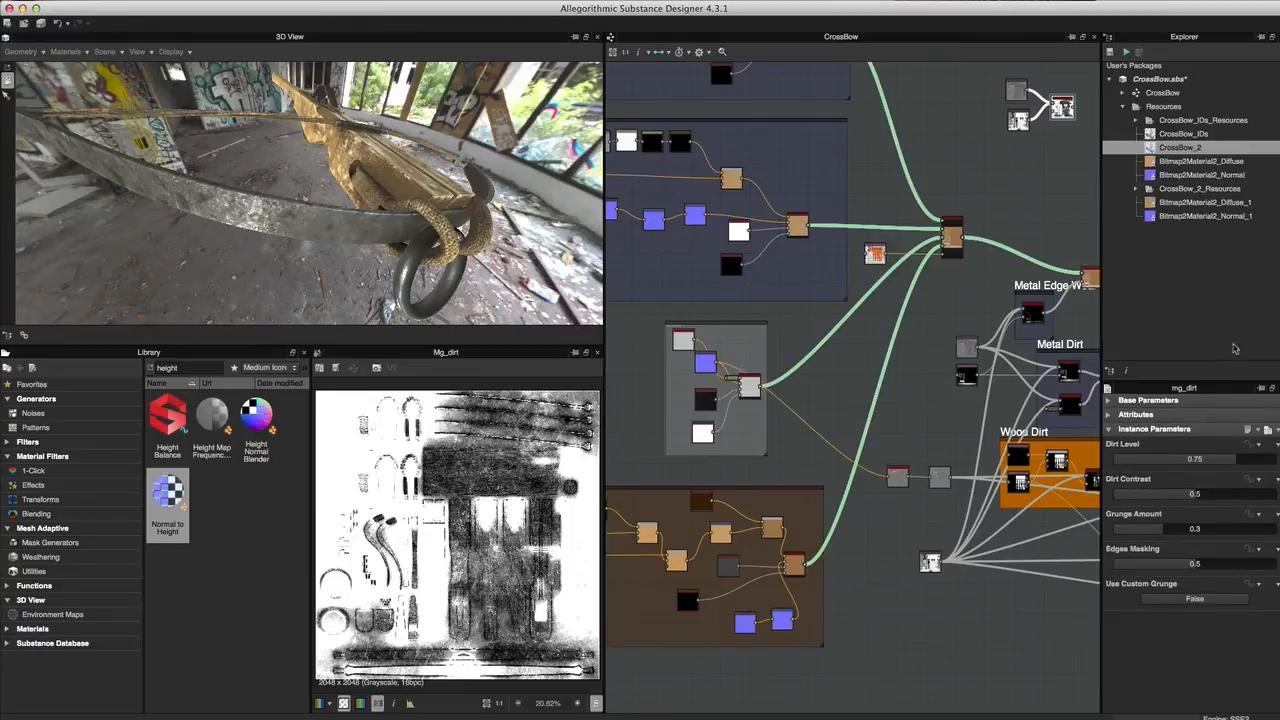
{"action": "left_click", "coordinate": [1137, 190]}
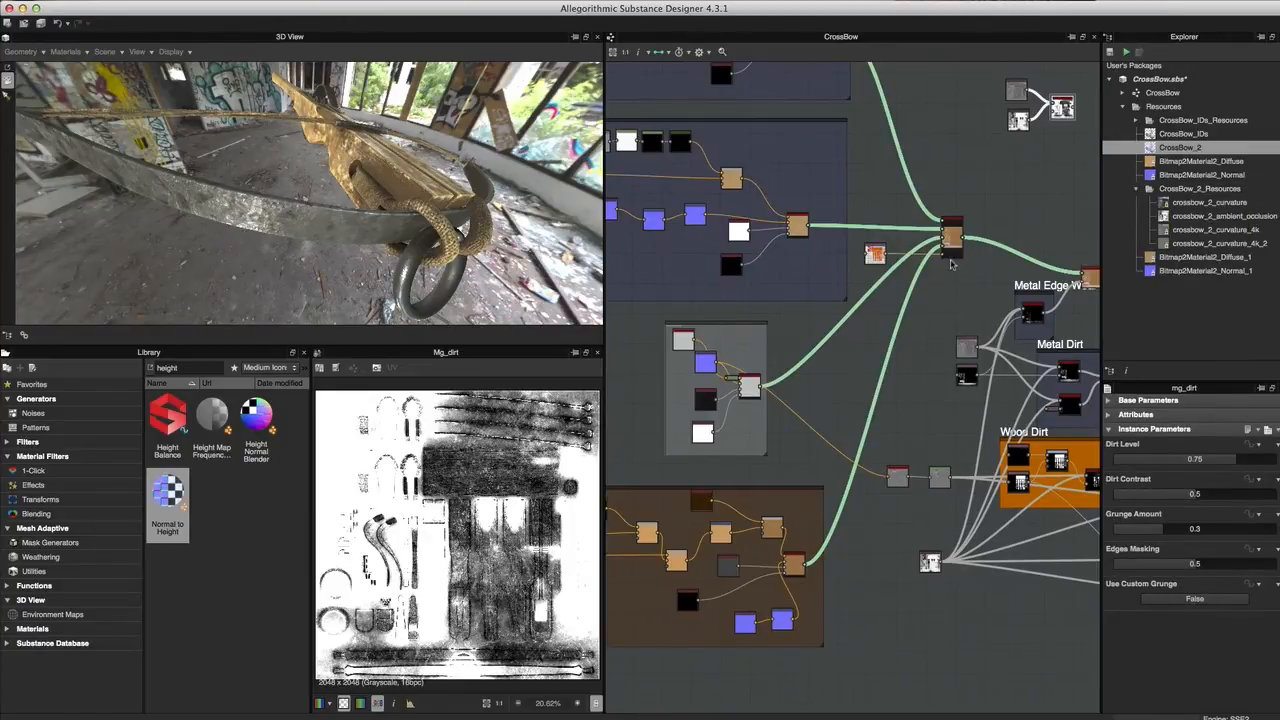
- Preview the iron SVG mask that feeds the Metal Edge Wear and Metal Dirt generators
{"action": "scroll", "coordinate": [884, 490], "scroll_direction": "down", "scroll_amount": 2}
{"action": "middle_click_drag", "start_coordinate": [915, 502], "coordinate": [843, 416]}
{"action": "scroll", "coordinate": [908, 397], "scroll_direction": "up", "scroll_amount": 3}
{"action": "middle_click_drag", "start_coordinate": [980, 335], "coordinate": [849, 440]}
{"action": "scroll", "coordinate": [840, 290], "scroll_direction": "up", "scroll_amount": 5}
{"action": "scroll", "coordinate": [967, 396], "scroll_direction": "up", "scroll_amount": 2}
{"action": "middle_click_drag", "start_coordinate": [873, 386], "coordinate": [869, 335]}
{"action": "scroll", "coordinate": [867, 407], "scroll_direction": "up", "scroll_amount": 3}
{"action": "scroll", "coordinate": [866, 407], "scroll_direction": "down", "scroll_amount": 2}
{"action": "scroll", "coordinate": [867, 407], "scroll_direction": "down", "scroll_amount": 2}
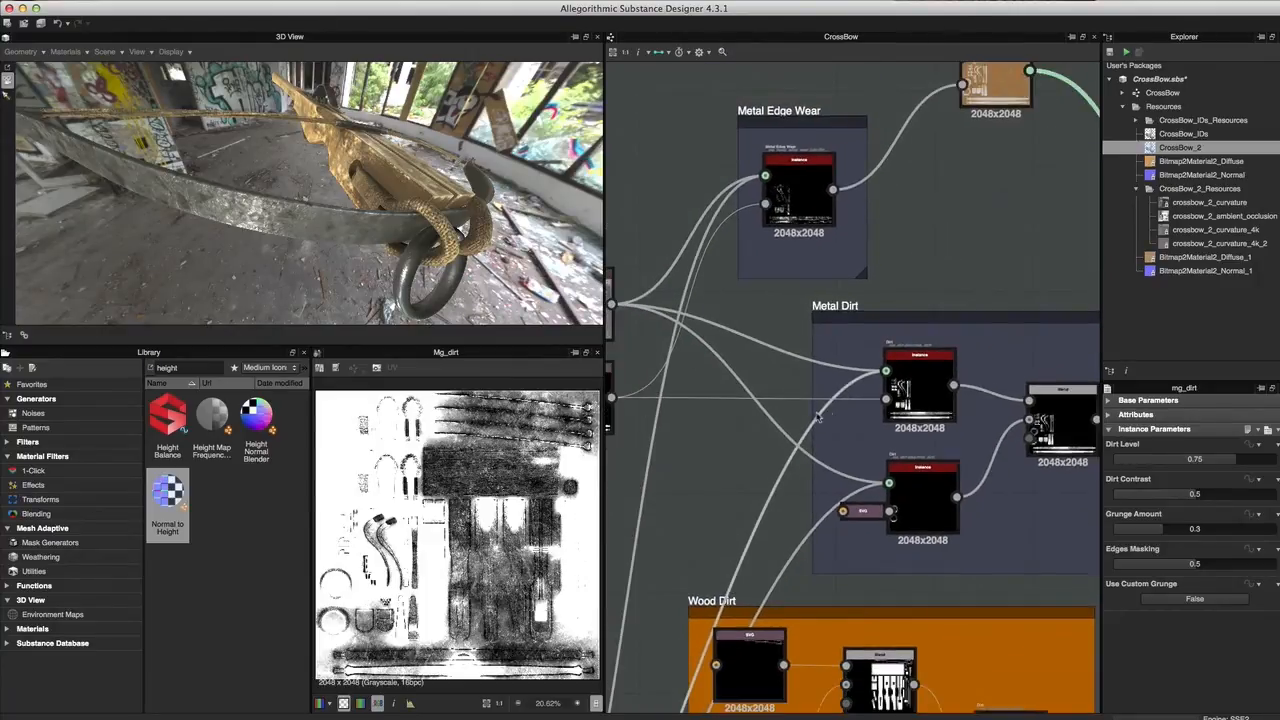
{"action": "middle_click_drag", "start_coordinate": [838, 412], "coordinate": [977, 417]}
{"action": "scroll", "coordinate": [729, 421], "scroll_direction": "up", "scroll_amount": 1}
{"action": "left_click", "coordinate": [708, 403]}
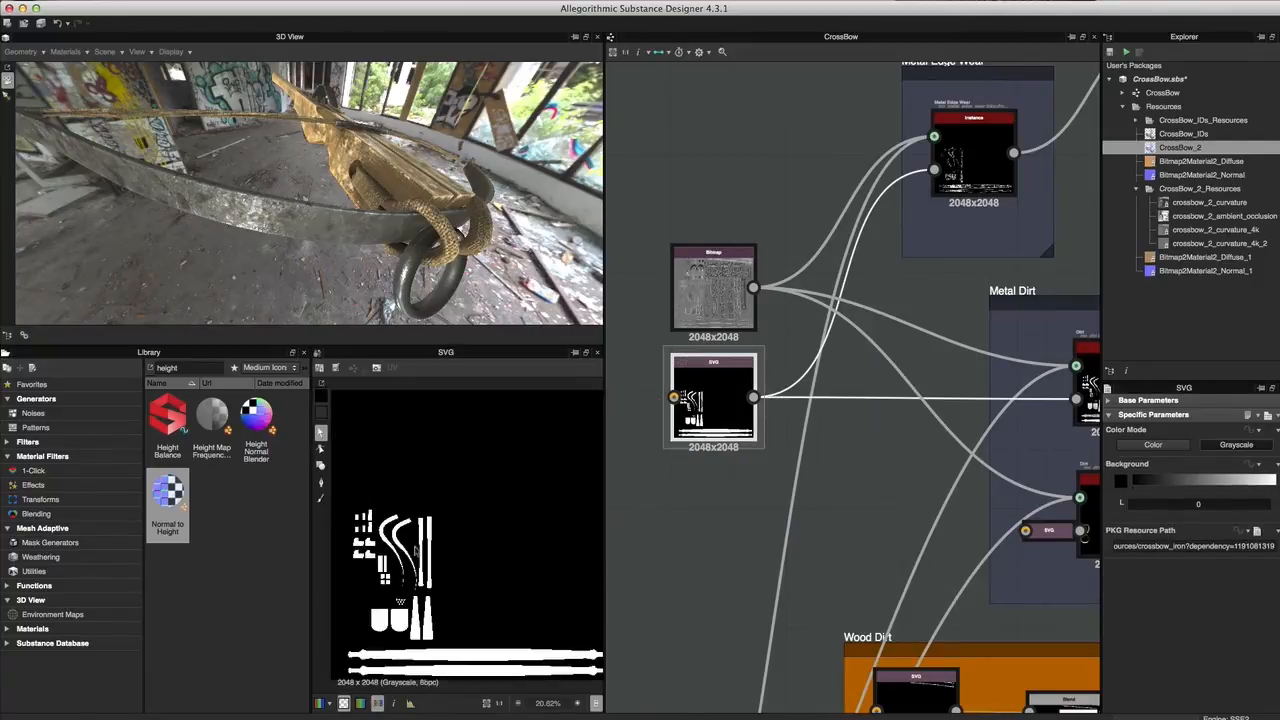
{"action": "scroll", "coordinate": [440, 548], "scroll_direction": "up", "scroll_amount": 1}
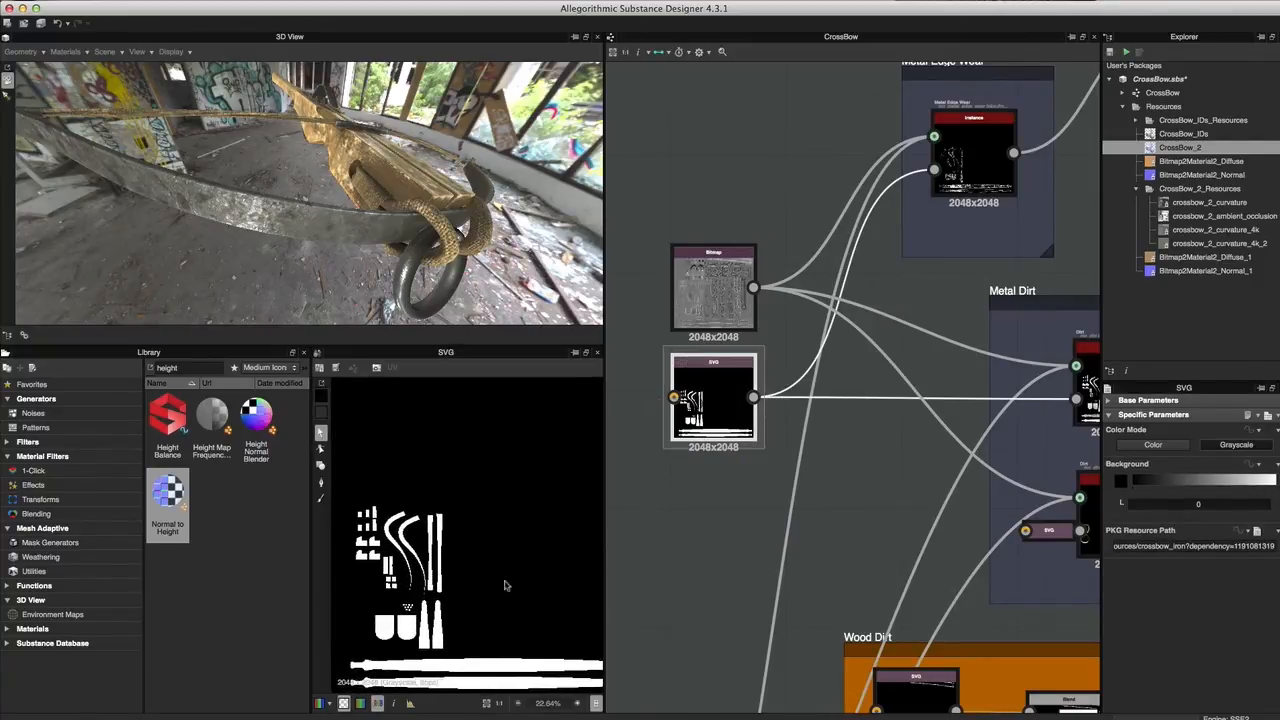
- Open the model information baking settings for CrossBow_IDs and widen the scene objects column to read the material names
{"action": "left_click", "coordinate": [1183, 133]}
{"action": "right_click", "coordinate": [1183, 134]}
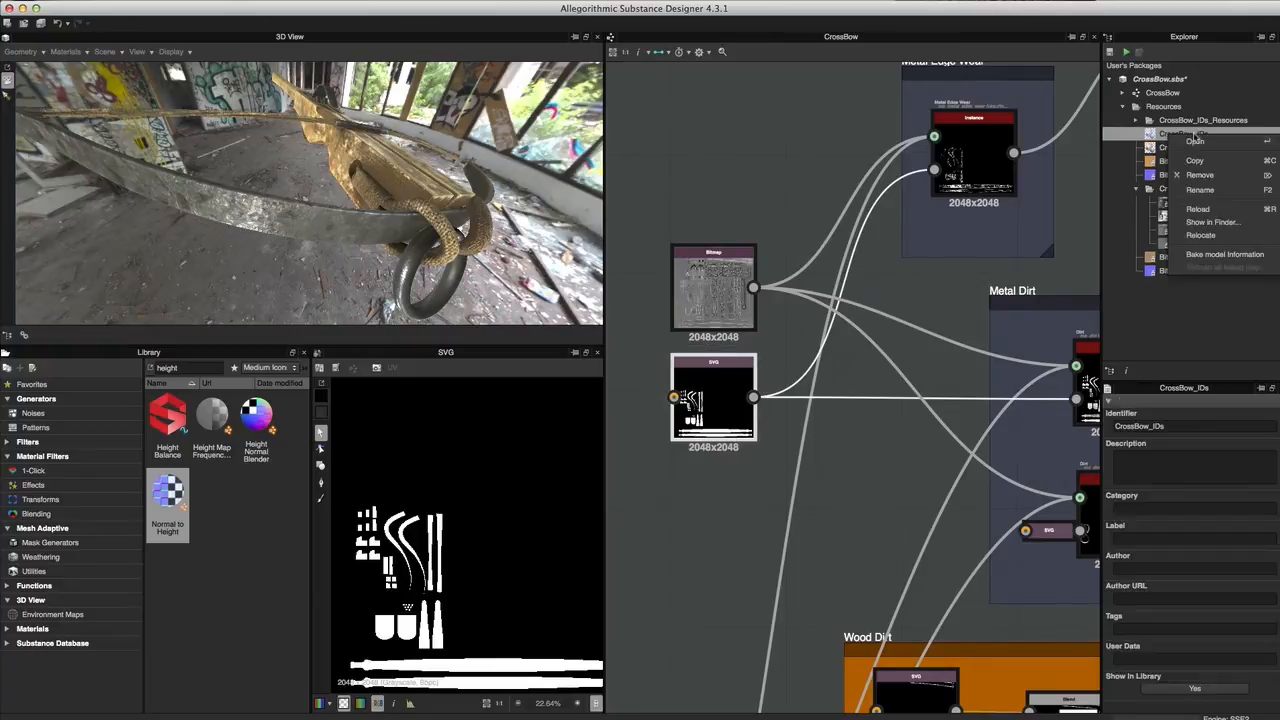
{"action": "left_click", "coordinate": [1210, 255]}
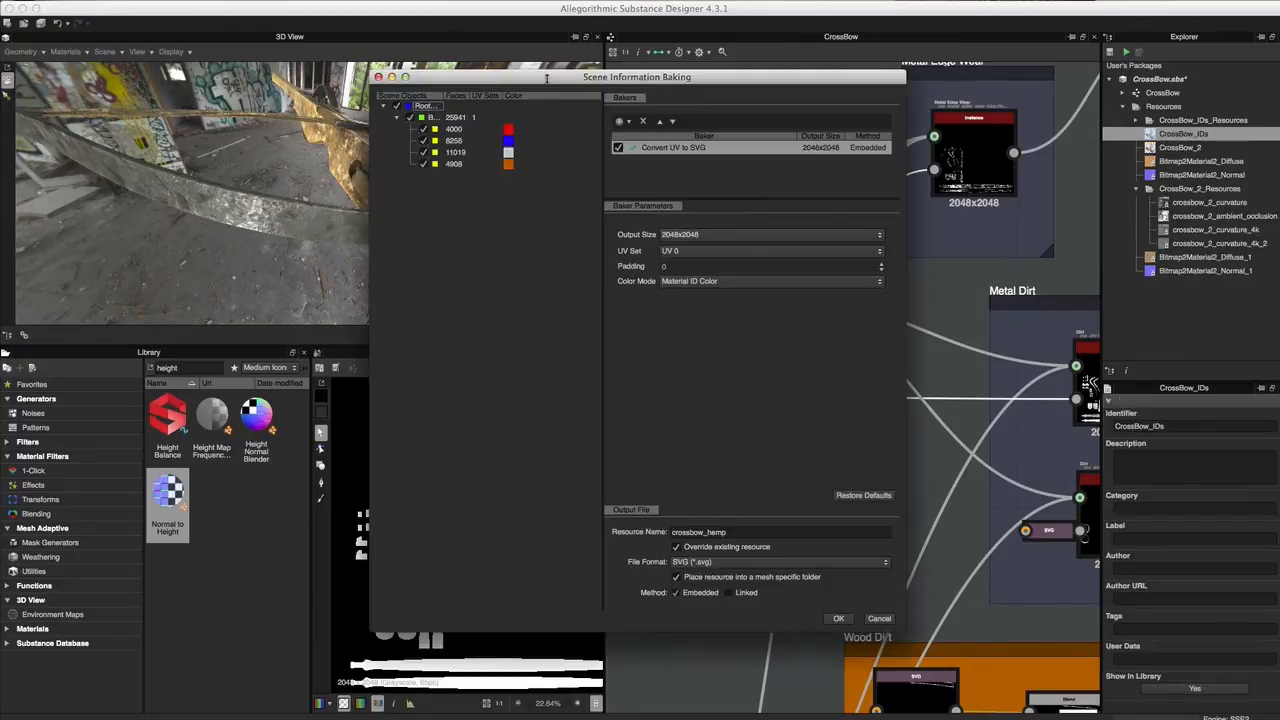
{"action": "left_click_drag", "start_coordinate": [444, 98], "coordinate": [475, 105]}
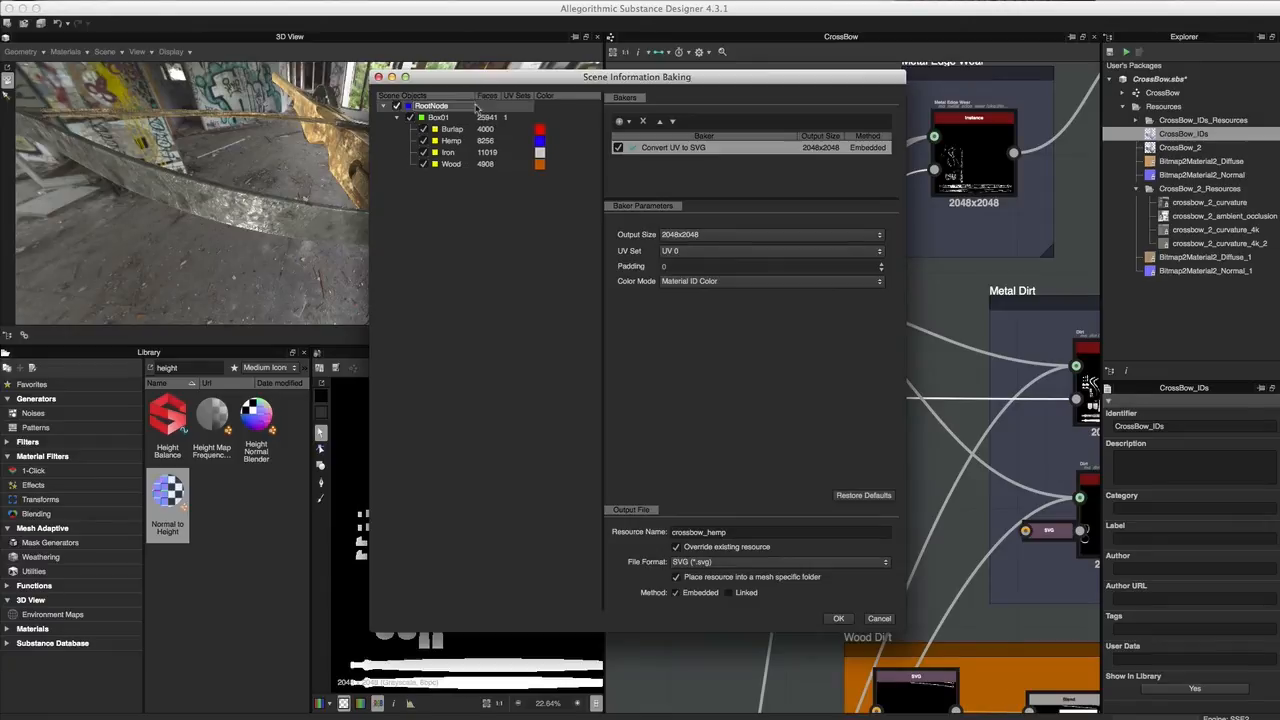
{"action": "left_click", "coordinate": [420, 118]}
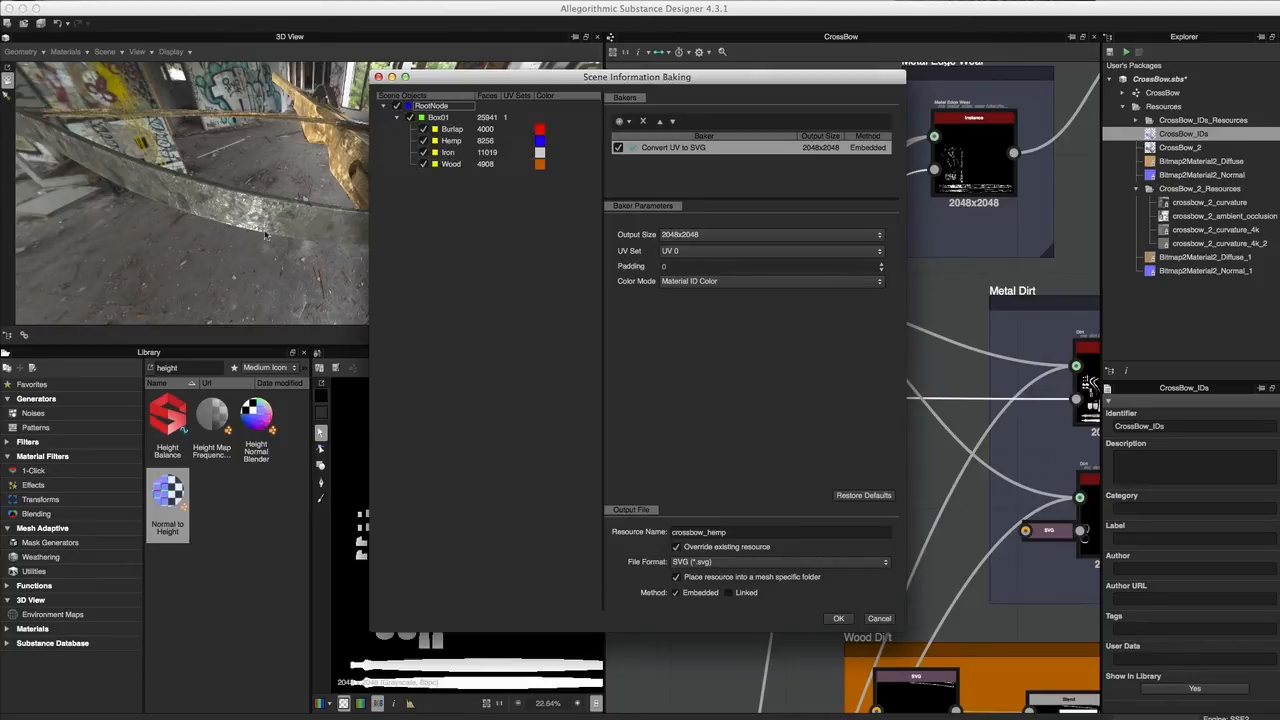
- Exclude Burlap, Hemp and Wood from the UV-to-SVG bake, inspect Iron's material colour, and close the baking window without baking
{"action": "left_click", "coordinate": [422, 129]}
{"action": "left_click", "coordinate": [423, 141]}
{"action": "left_click", "coordinate": [422, 164]}
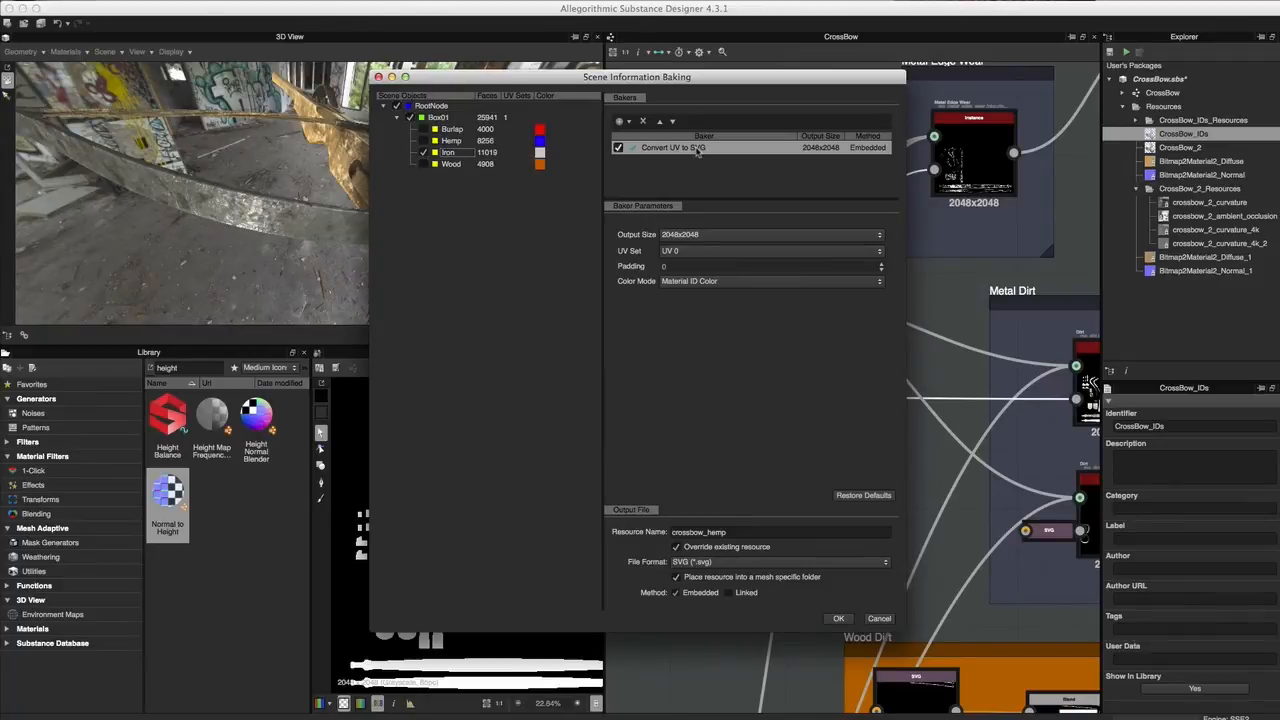
{"action": "double_click", "coordinate": [540, 153]}
{"action": "left_click_drag", "start_coordinate": [588, 211], "coordinate": [533, 169]}
{"action": "left_click", "coordinate": [549, 163]}
{"action": "left_click_drag", "start_coordinate": [614, 80], "coordinate": [538, 71]}
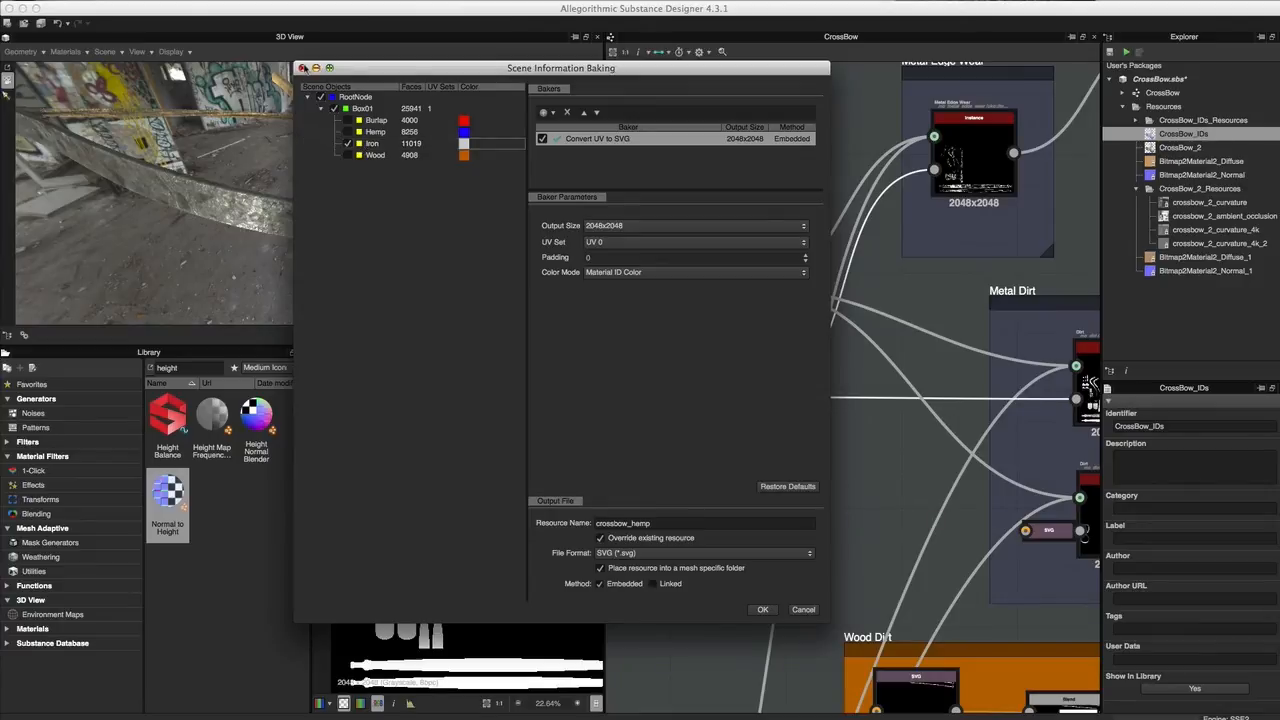
{"action": "left_click", "coordinate": [303, 68]}
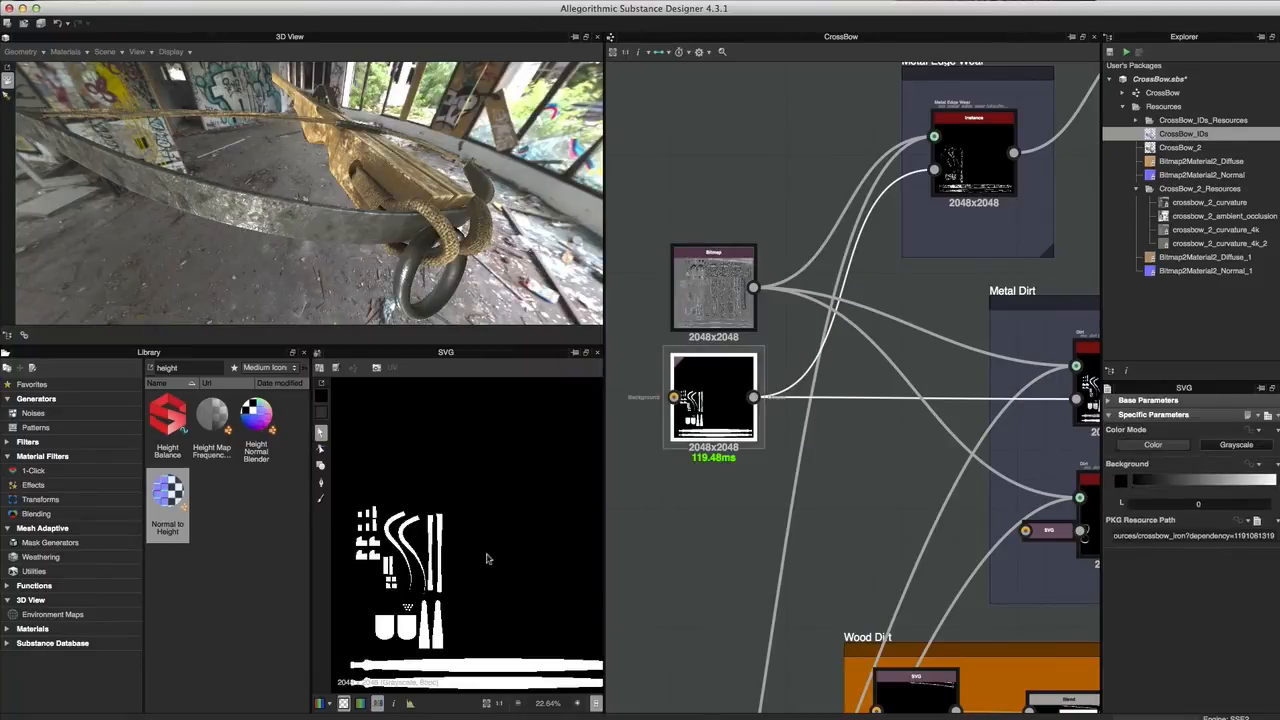
- Duplicate the iron SVG mask beside the new Dirt generator and connect the copy to its optional mask input
{"action": "scroll", "coordinate": [487, 557], "scroll_direction": "down", "scroll_amount": 1}
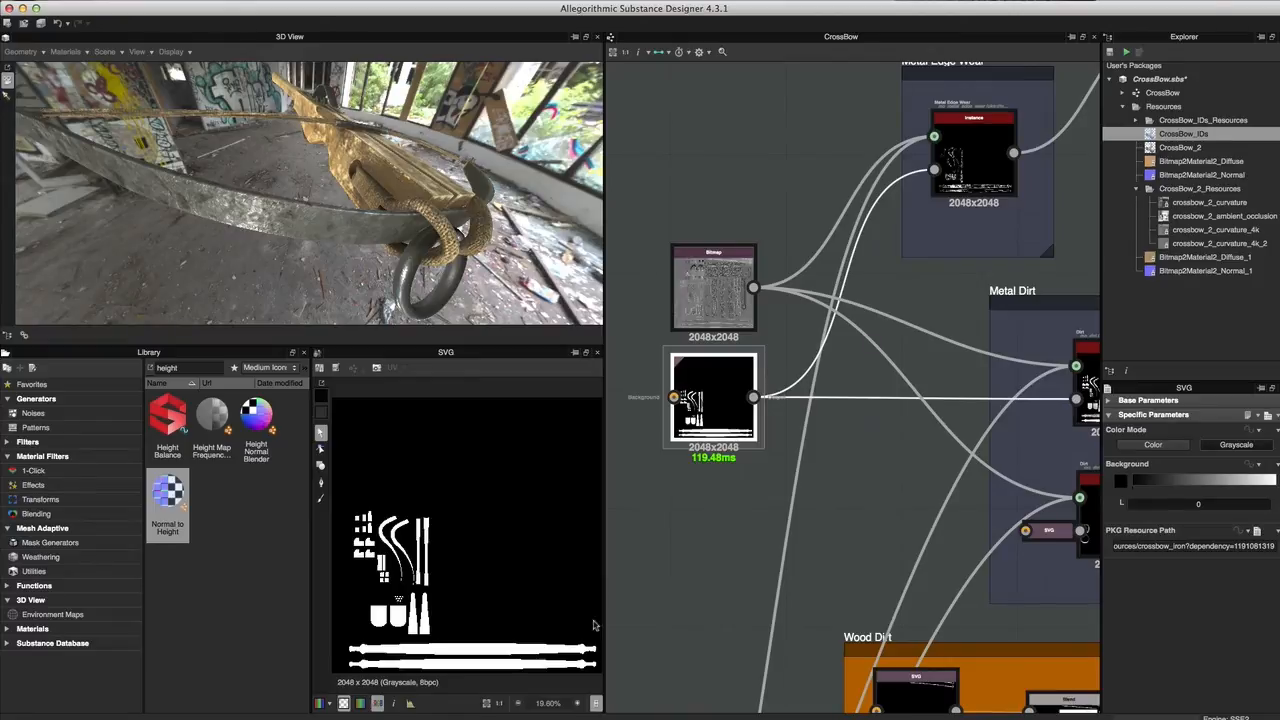
{"action": "scroll", "coordinate": [657, 486], "scroll_direction": "down", "scroll_amount": 5}
{"action": "middle_click_drag", "start_coordinate": [657, 486], "coordinate": [730, 425]}
{"action": "scroll", "coordinate": [735, 410], "scroll_direction": "up", "scroll_amount": 3}
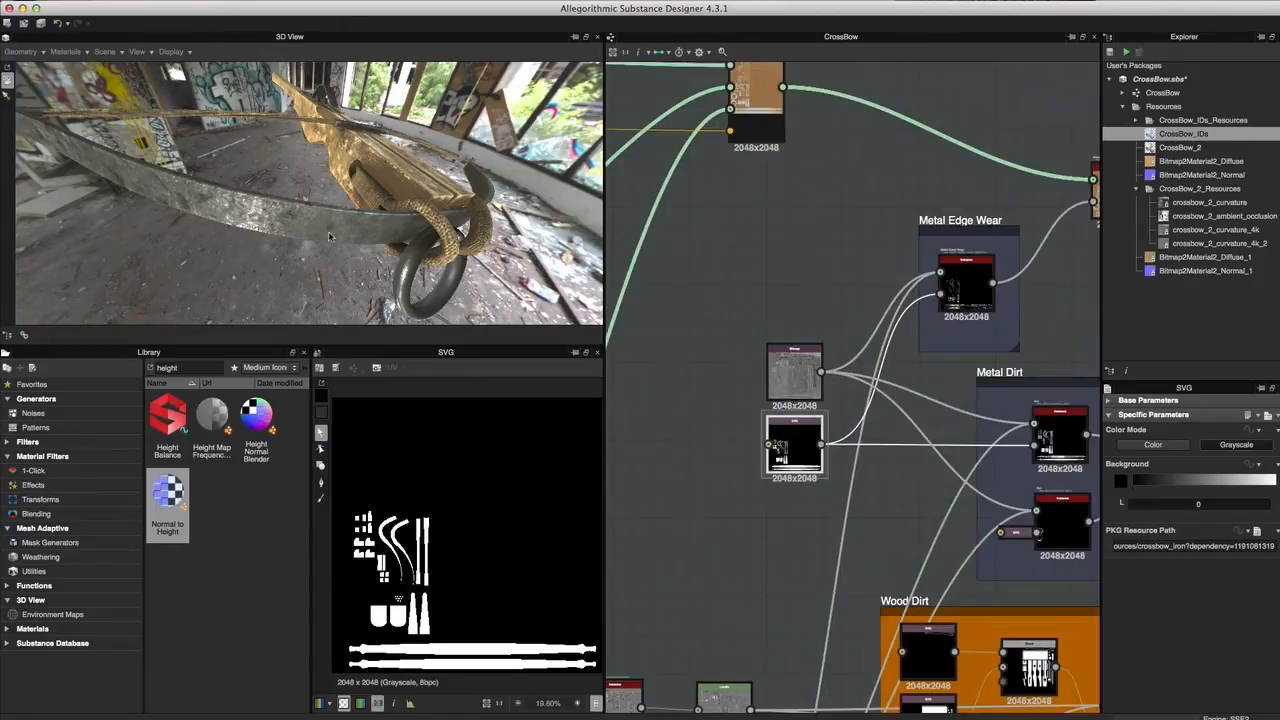
{"action": "left_click_drag", "start_coordinate": [808, 445], "coordinate": [848, 262]}
{"action": "scroll", "coordinate": [864, 207], "scroll_direction": "down", "scroll_amount": 1}
{"action": "middle_click_drag", "start_coordinate": [864, 207], "coordinate": [838, 450]}
{"action": "left_click_drag", "start_coordinate": [831, 480], "coordinate": [915, 166]}
{"action": "scroll", "coordinate": [928, 172], "scroll_direction": "up", "scroll_amount": 3}
{"action": "middle_click_drag", "start_coordinate": [1046, 209], "coordinate": [930, 518]}
{"action": "left_click_drag", "start_coordinate": [808, 477], "coordinate": [918, 237]}
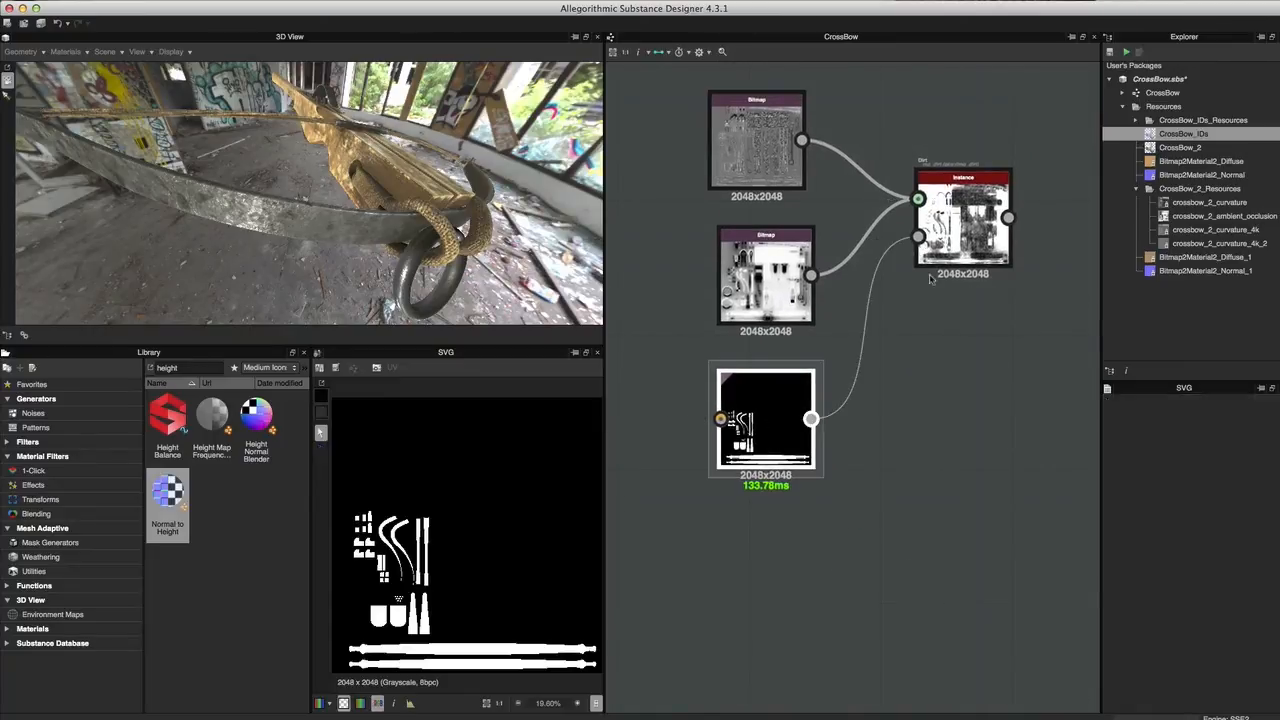
- Preview the new Dirt generator's masked output and inspect the iron parts up close in the 2D view
{"action": "double_click", "coordinate": [985, 214]}
{"action": "left_click", "coordinate": [985, 214]}
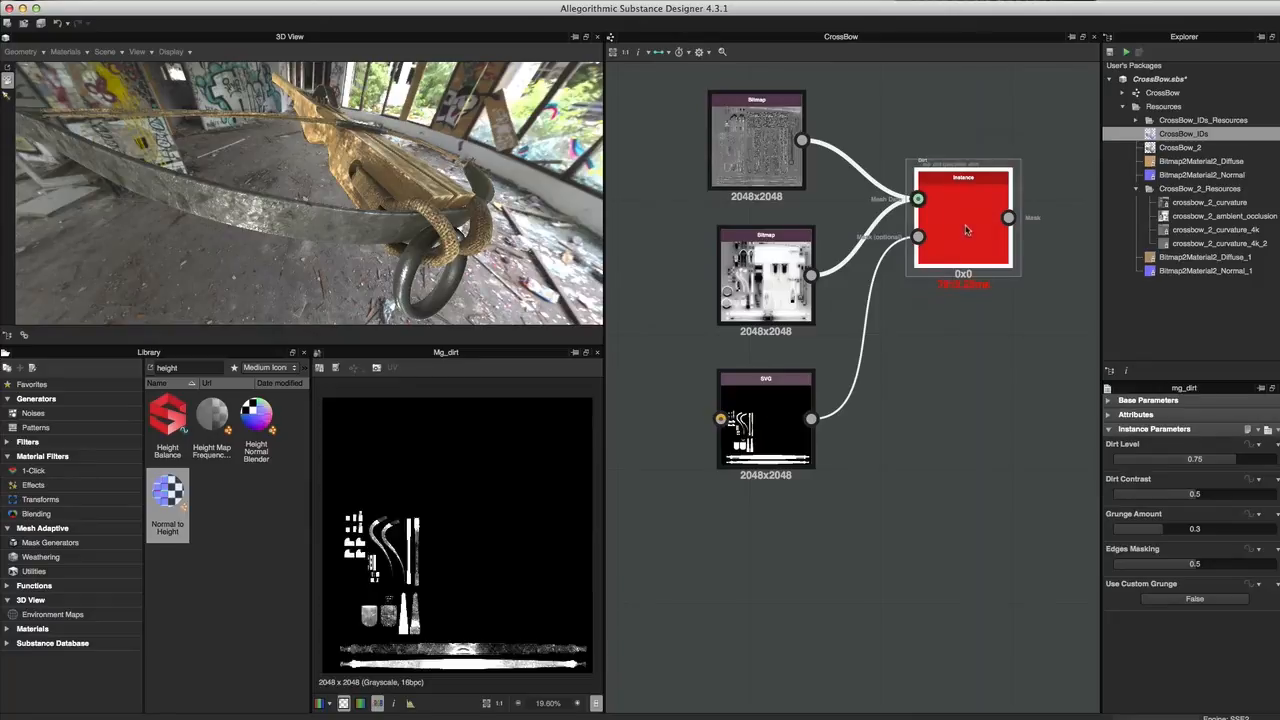
{"action": "scroll", "coordinate": [446, 531], "scroll_direction": "up", "scroll_amount": 3}
{"action": "scroll", "coordinate": [446, 531], "scroll_direction": "up", "scroll_amount": 1}
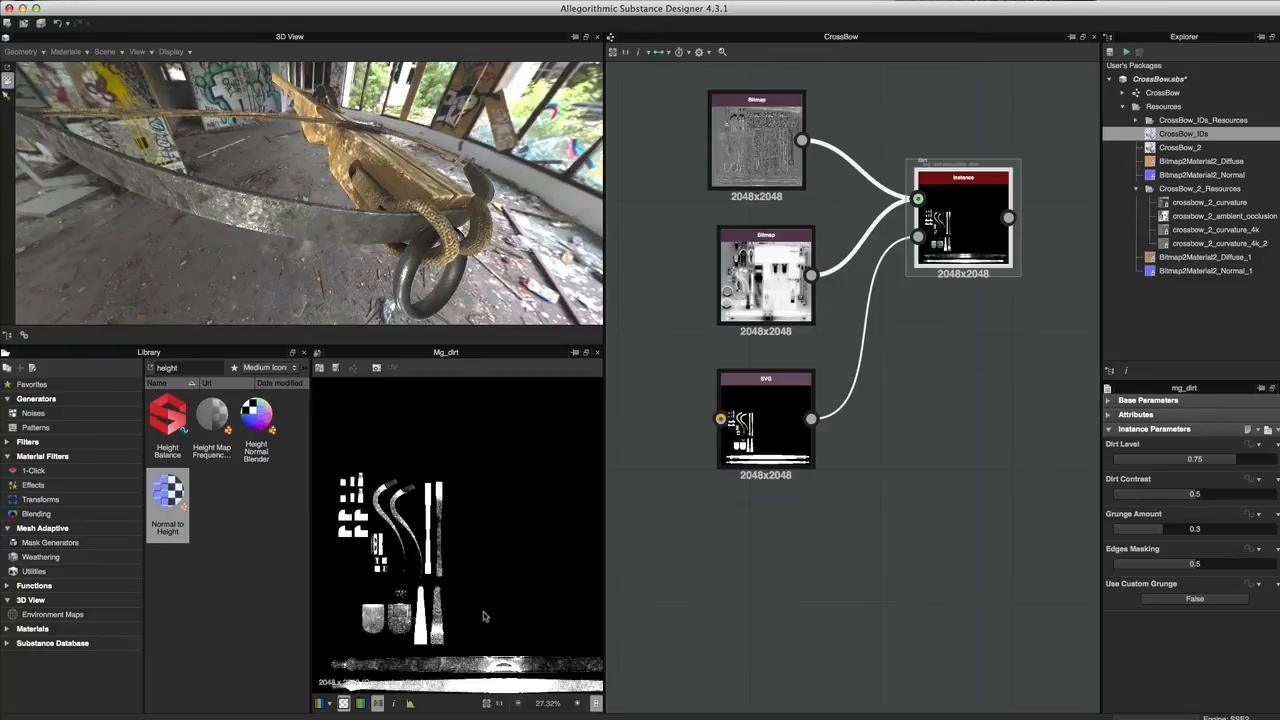
- Reposition the Dirt node beside its three inputs and set its Dirt Level to 0.63 and Dirt Contrast to 0.35
{"action": "scroll", "coordinate": [945, 378], "scroll_direction": "down", "scroll_amount": 5}
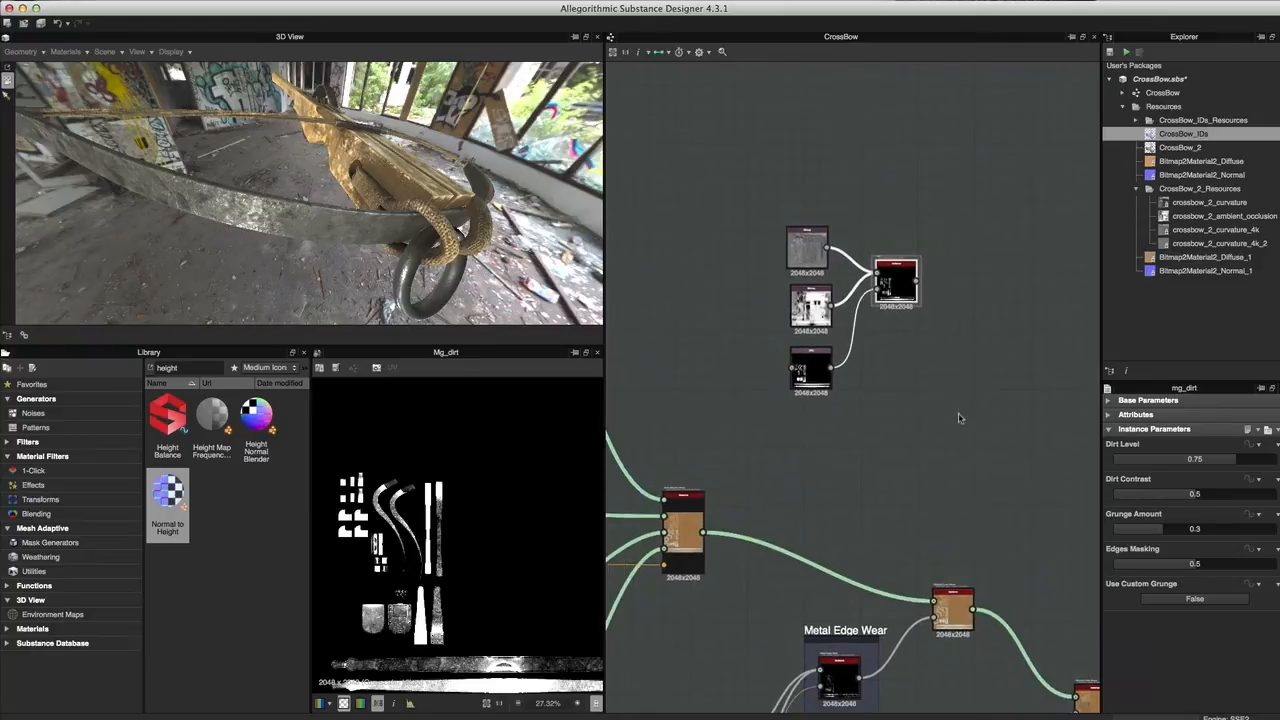
{"action": "middle_click_drag", "start_coordinate": [959, 413], "coordinate": [946, 412]}
{"action": "left_click_drag", "start_coordinate": [893, 294], "coordinate": [907, 329]}
{"action": "scroll", "coordinate": [954, 415], "scroll_direction": "up", "scroll_amount": 1}
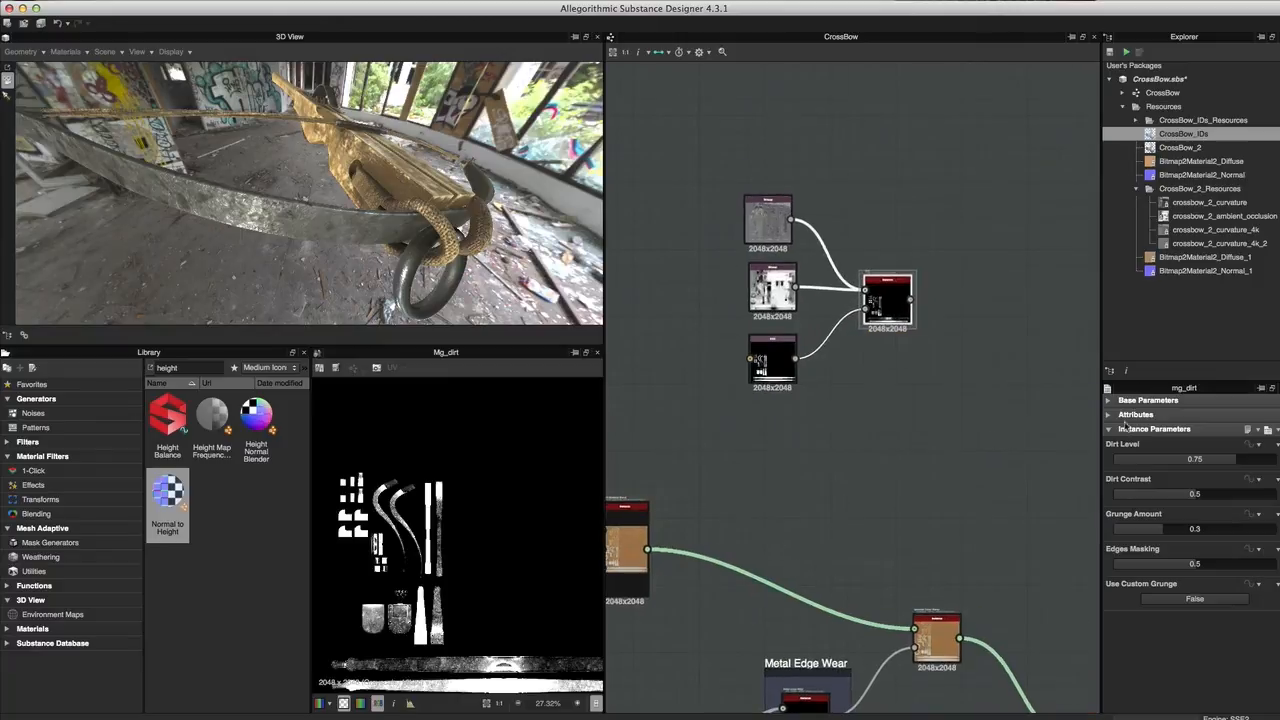
{"action": "left_click_drag", "start_coordinate": [1138, 380], "coordinate": [1155, 118]}
{"action": "scroll", "coordinate": [927, 329], "scroll_direction": "up", "scroll_amount": 3}
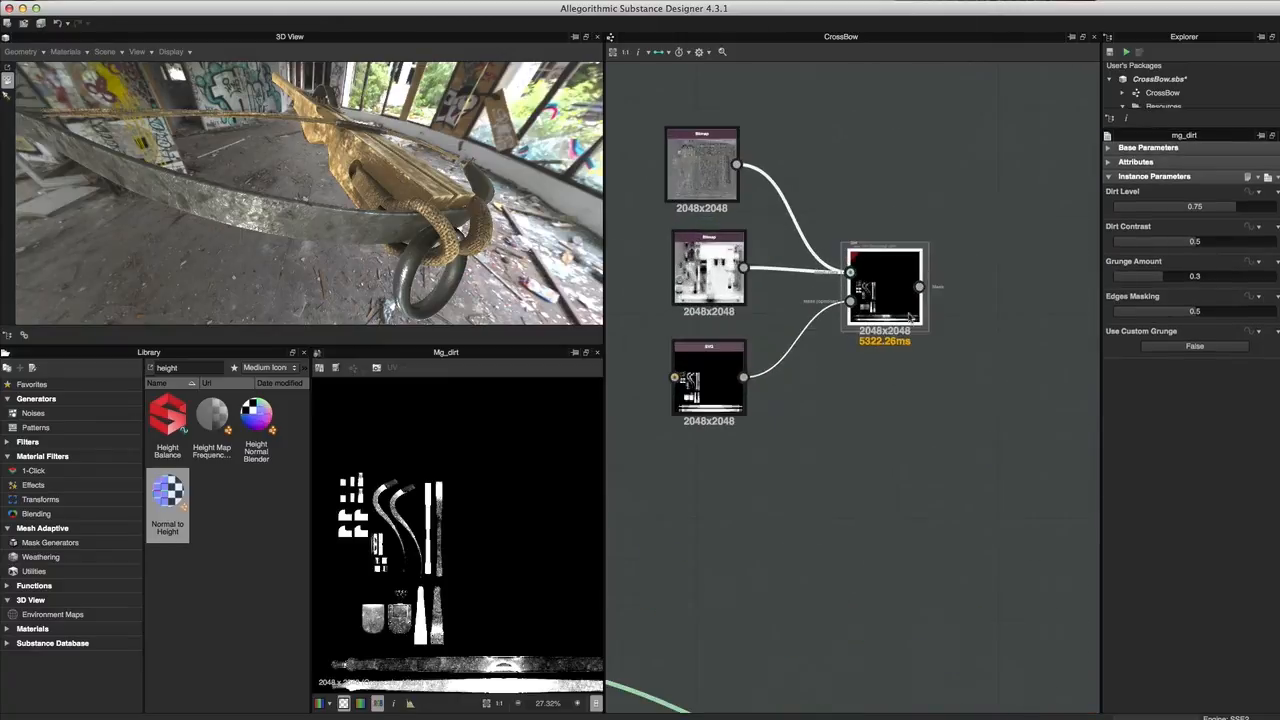
{"action": "left_click", "coordinate": [1237, 207]}
{"action": "left_click_drag", "start_coordinate": [1237, 207], "coordinate": [1174, 244]}
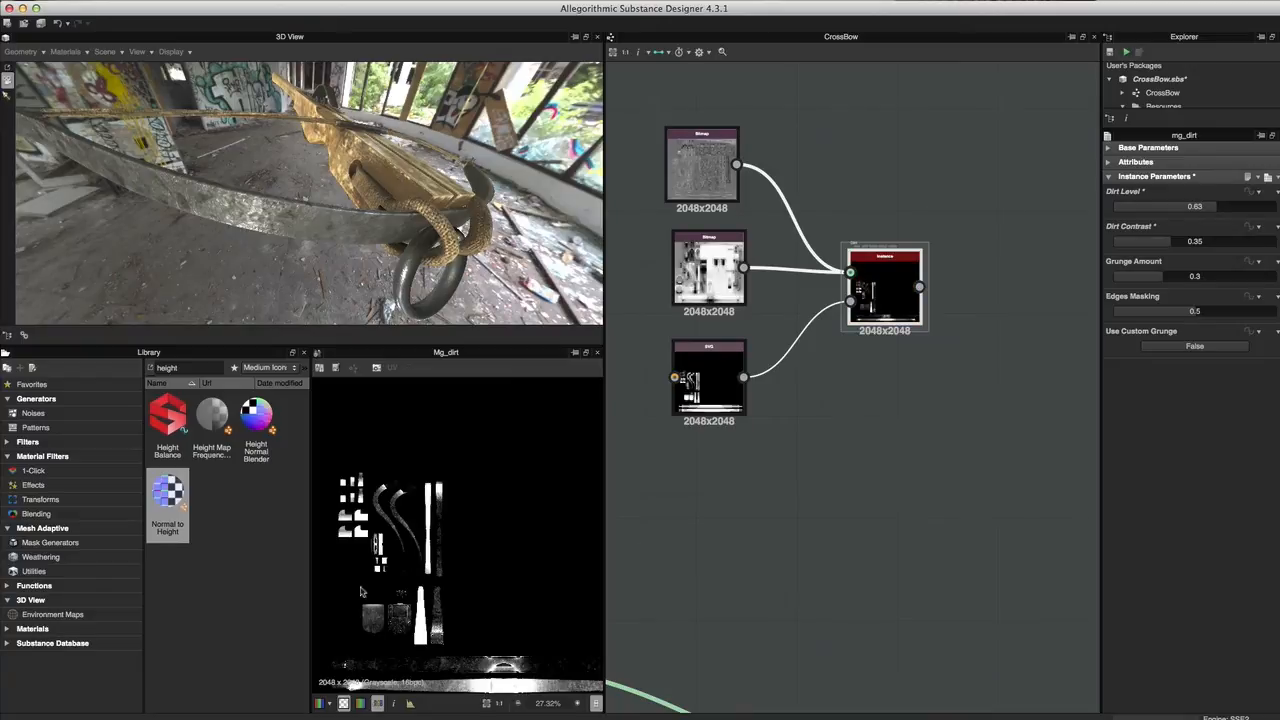
- Inspect the adjusted dirt on the iron parts in the 2D view and the new Dirt nodes in the graph
{"action": "scroll", "coordinate": [459, 591], "scroll_direction": "up", "scroll_amount": 2}
{"action": "middle_click_drag", "start_coordinate": [470, 433], "coordinate": [492, 404]}
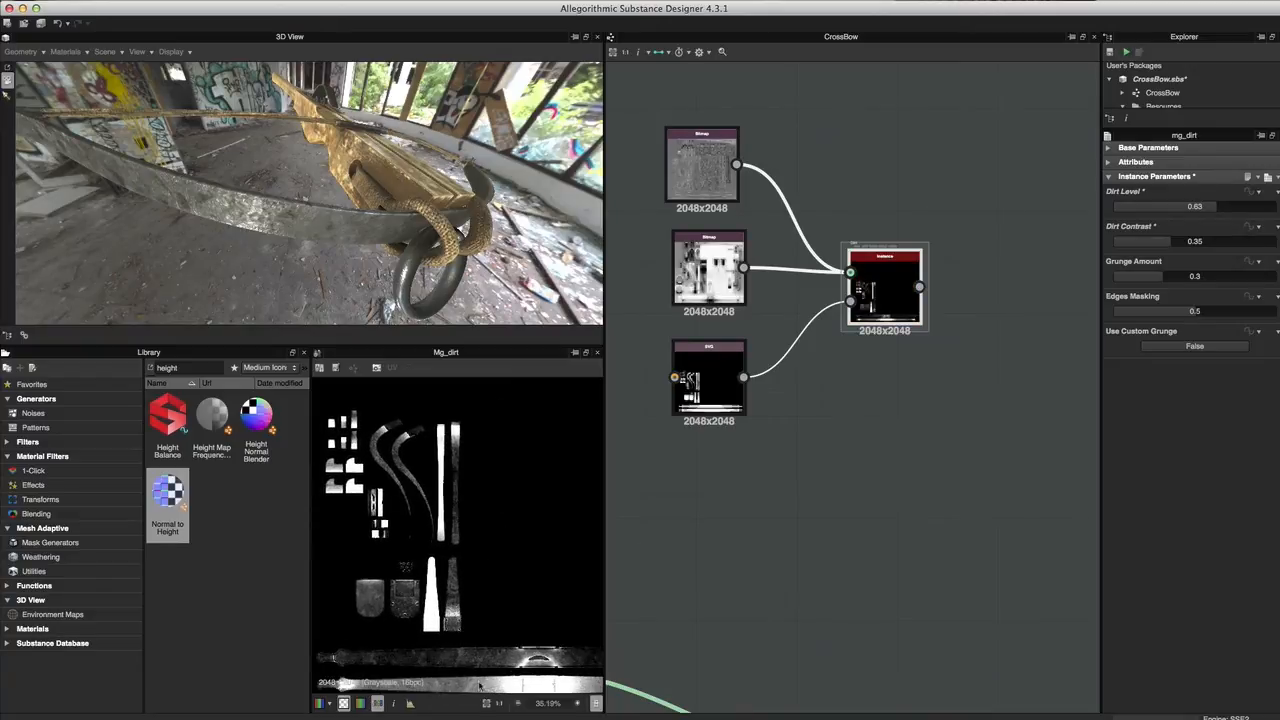
{"action": "scroll", "coordinate": [524, 634], "scroll_direction": "up", "scroll_amount": 3}
{"action": "middle_click_drag", "start_coordinate": [491, 553], "coordinate": [507, 534]}
{"action": "scroll", "coordinate": [845, 473], "scroll_direction": "down", "scroll_amount": 3}
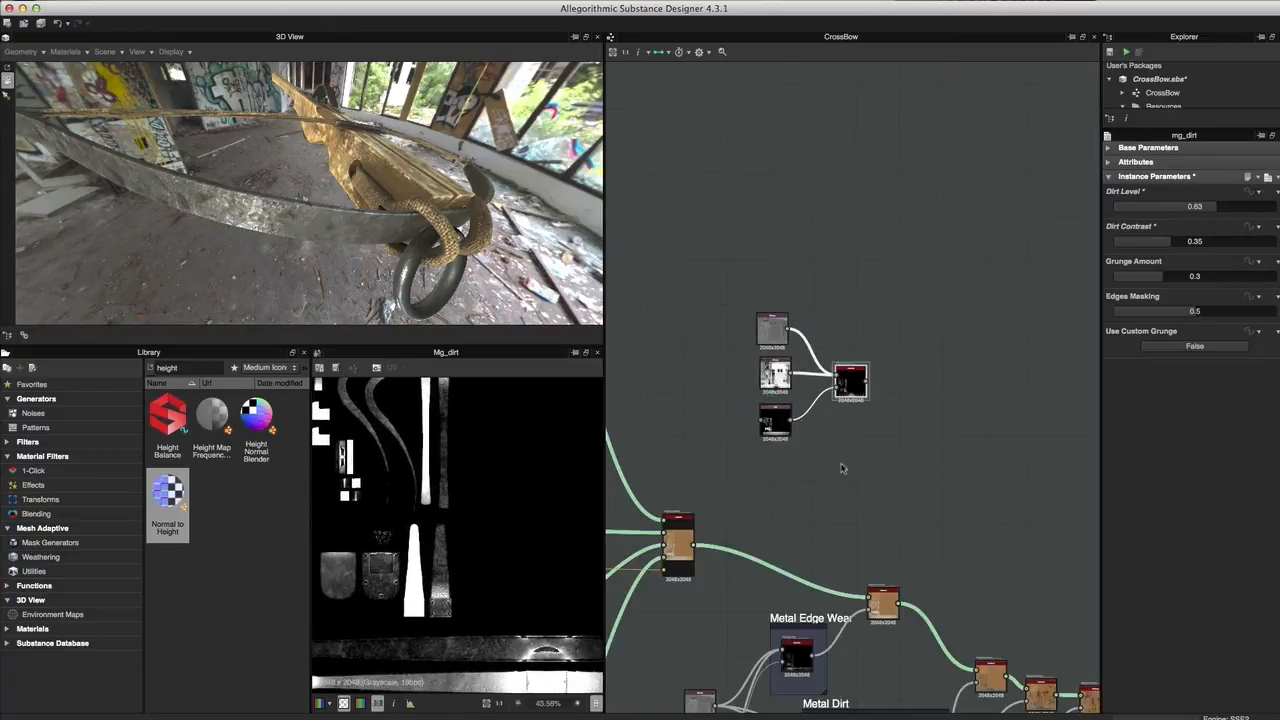
{"action": "middle_click_drag", "start_coordinate": [829, 446], "coordinate": [854, 388]}
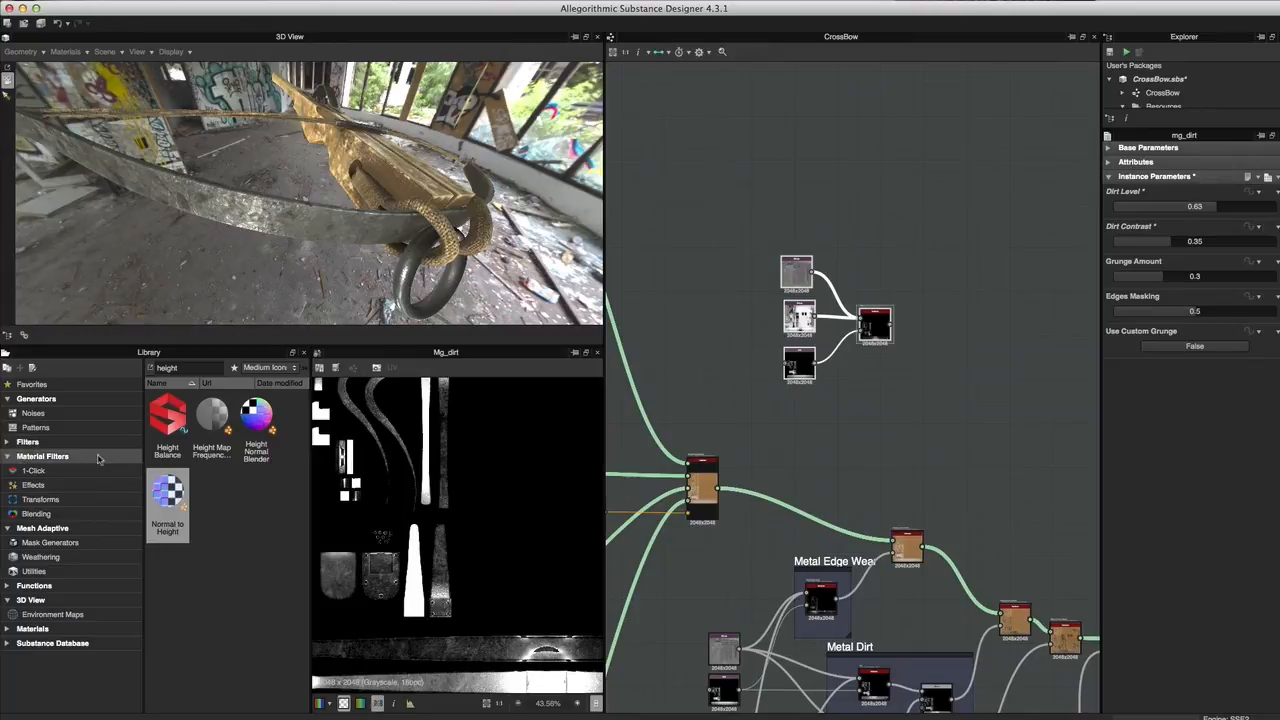
- Add a Material Color Blend node from the Blending library and place it in the free space below the new Dirt generator
{"action": "left_click", "coordinate": [38, 513]}
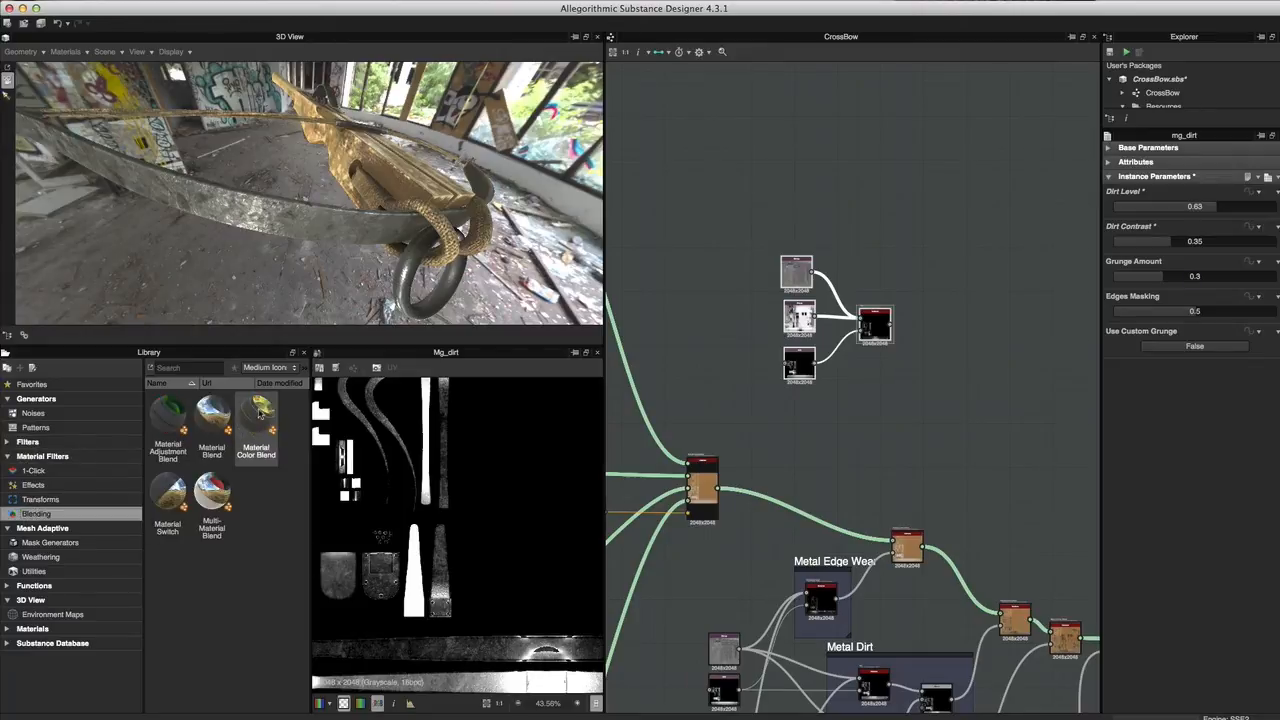
{"action": "left_click_drag", "start_coordinate": [258, 412], "coordinate": [973, 399]}
{"action": "scroll", "coordinate": [889, 423], "scroll_direction": "up", "scroll_amount": 2}
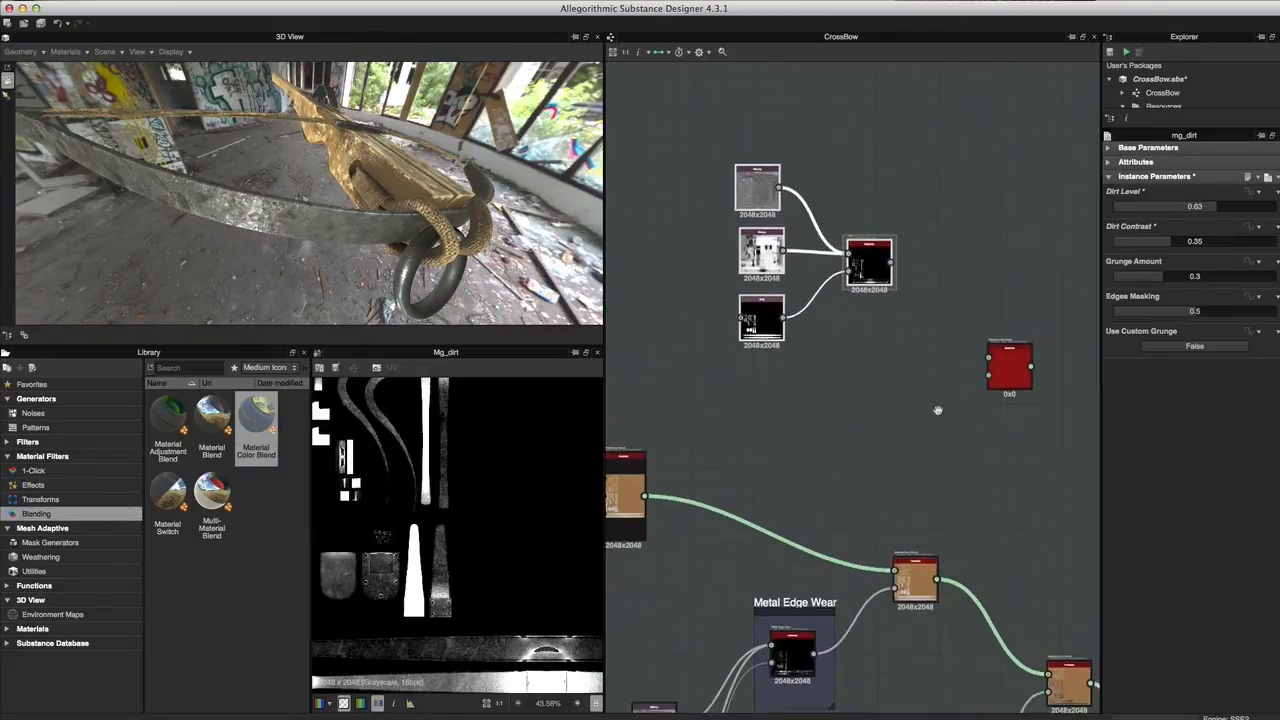
{"action": "middle_click_drag", "start_coordinate": [943, 443], "coordinate": [935, 377]}
{"action": "left_click_drag", "start_coordinate": [1003, 360], "coordinate": [935, 401]}
{"action": "scroll", "coordinate": [940, 405], "scroll_direction": "up", "scroll_amount": 2}
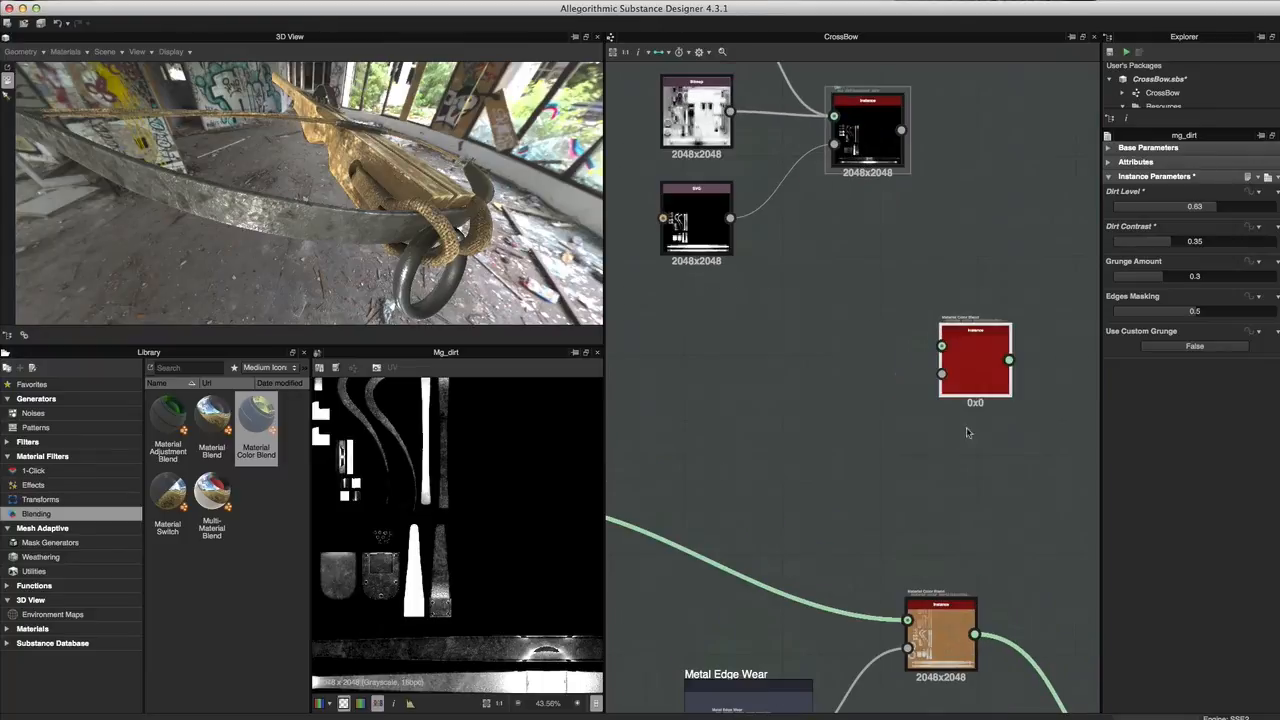
{"action": "scroll", "coordinate": [951, 419], "scroll_direction": "down", "scroll_amount": 2}
{"action": "middle_click_drag", "start_coordinate": [926, 409], "coordinate": [986, 363]}
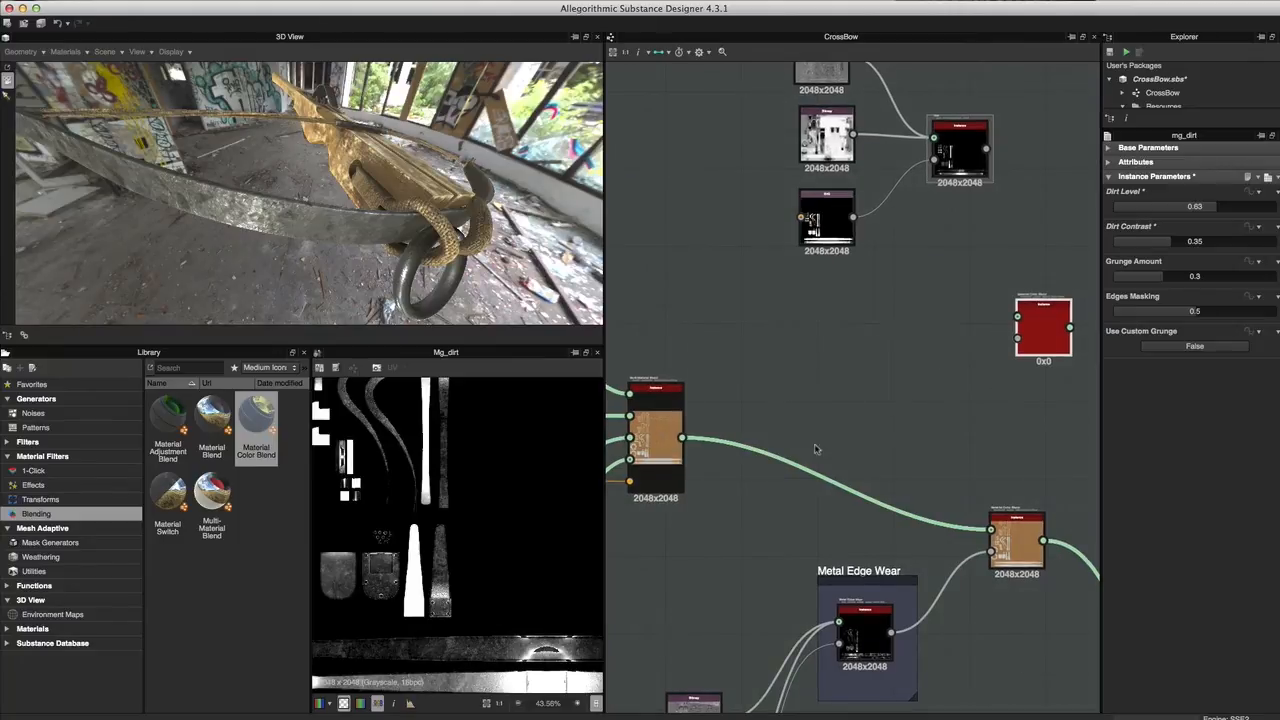
- Connect the multi-material blend's output to the new Material Color Blend's material input and preview the full result
{"action": "left_click_drag", "start_coordinate": [642, 470], "coordinate": [713, 470]}
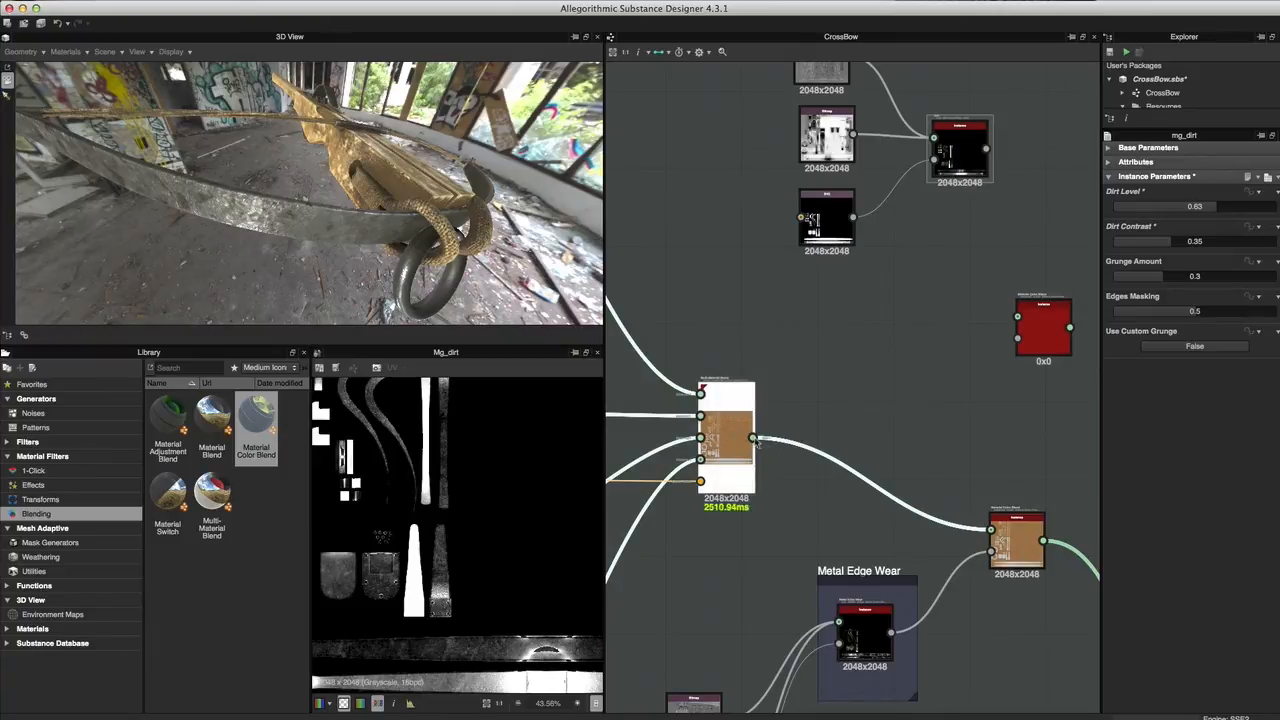
{"action": "left_click_drag", "start_coordinate": [756, 441], "coordinate": [1017, 317]}
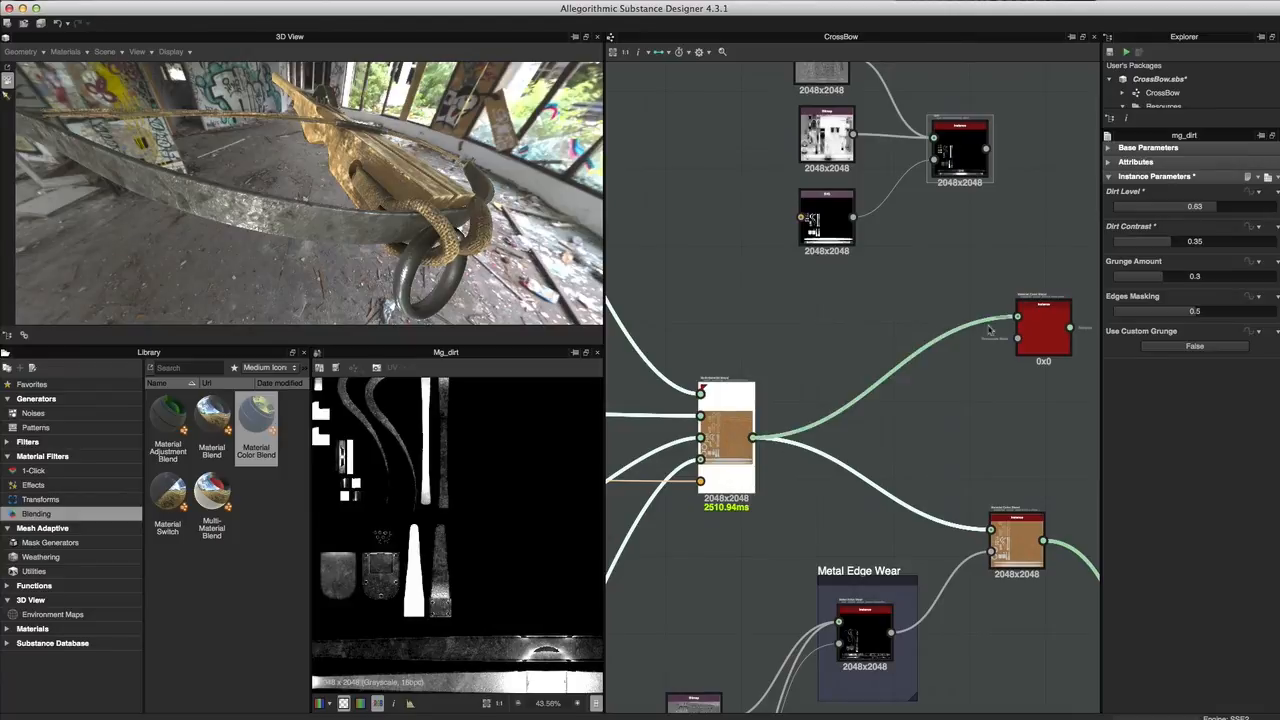
{"action": "scroll", "coordinate": [952, 380], "scroll_direction": "up", "scroll_amount": 2}
{"action": "middle_click_drag", "start_coordinate": [911, 395], "coordinate": [834, 397]}
{"action": "left_click", "coordinate": [990, 314]}
{"action": "double_click", "coordinate": [990, 314]}
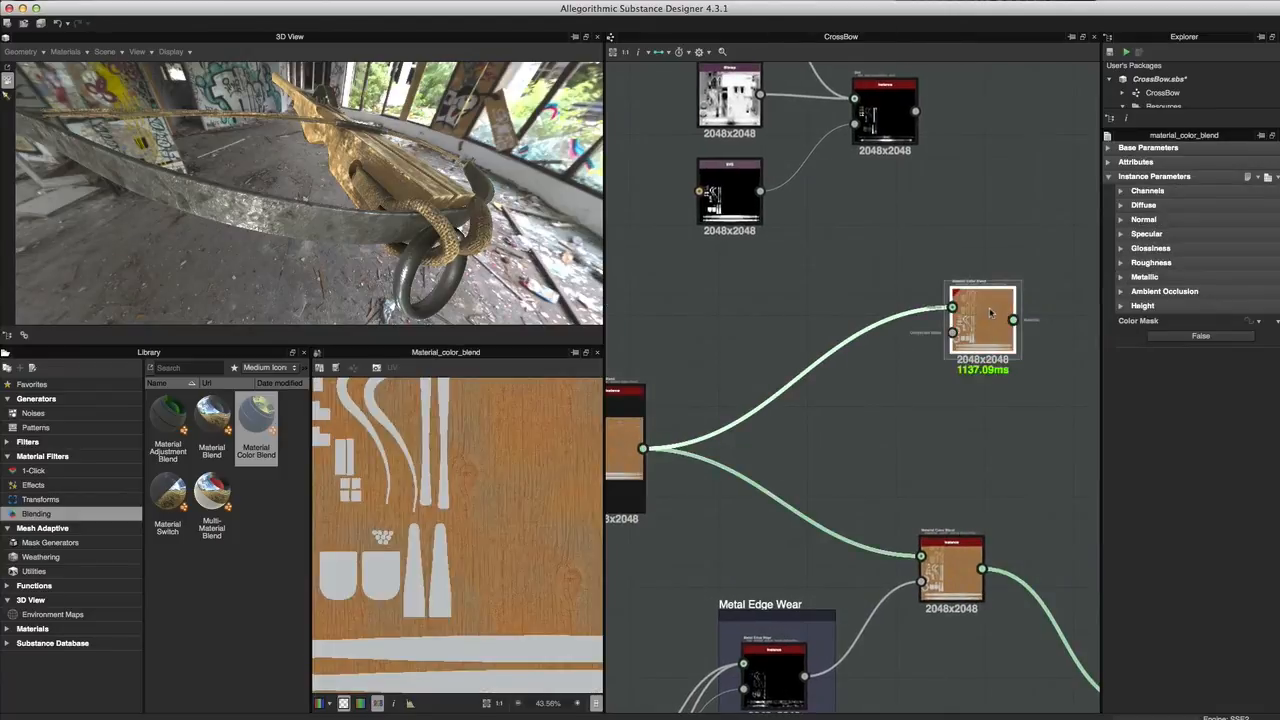
{"action": "scroll", "coordinate": [468, 506], "scroll_direction": "down", "scroll_amount": 3}
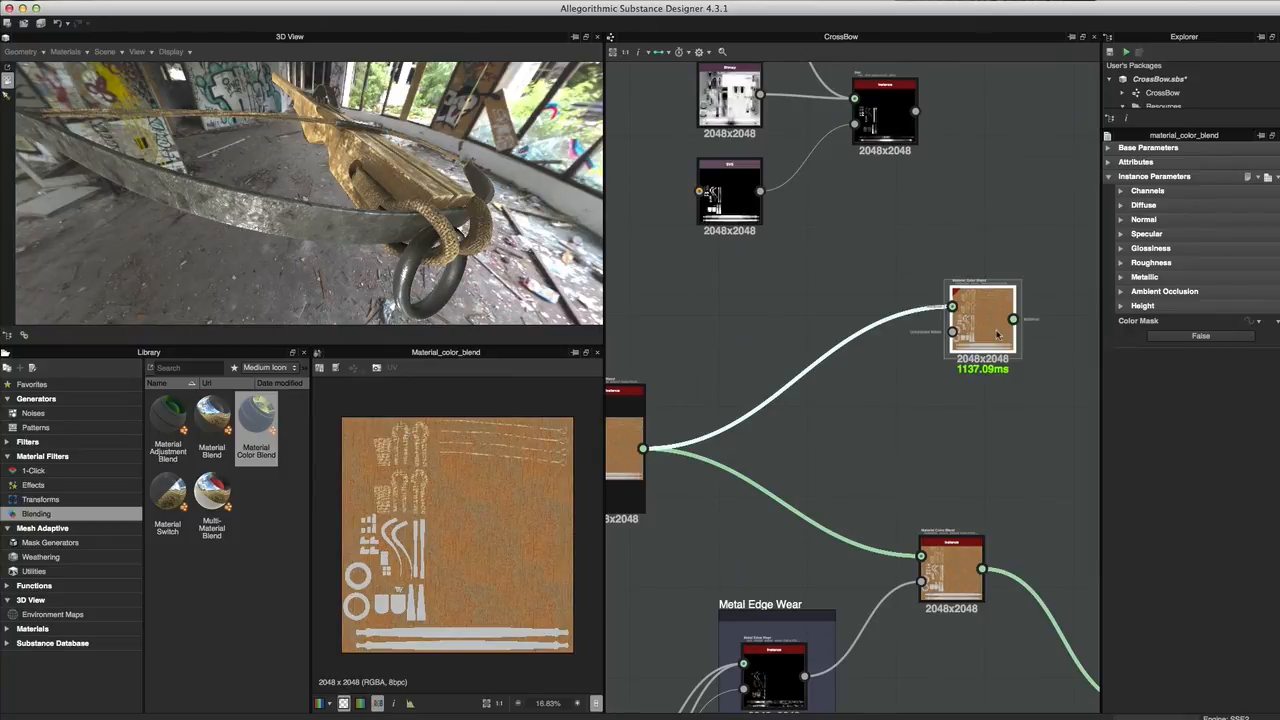
- Expand the graph's compact material links into individual channel links and view the new Material Color Blend's inputs and outputs
{"action": "key", "text": "2"}
{"action": "scroll", "coordinate": [1031, 338], "scroll_direction": "up", "scroll_amount": 2}
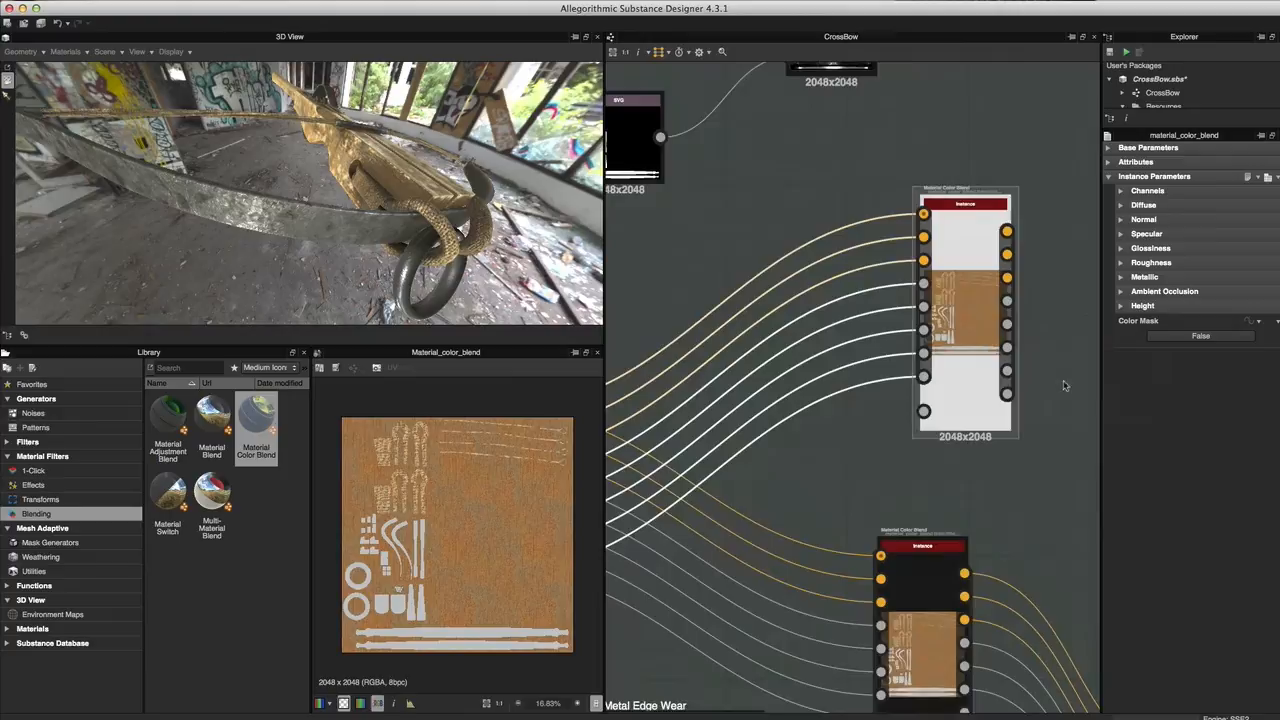
- Preview the Roughness and Metallic outputs of the new Material Color Blend and return the graph to compact material links
{"action": "left_click", "coordinate": [1006, 324]}
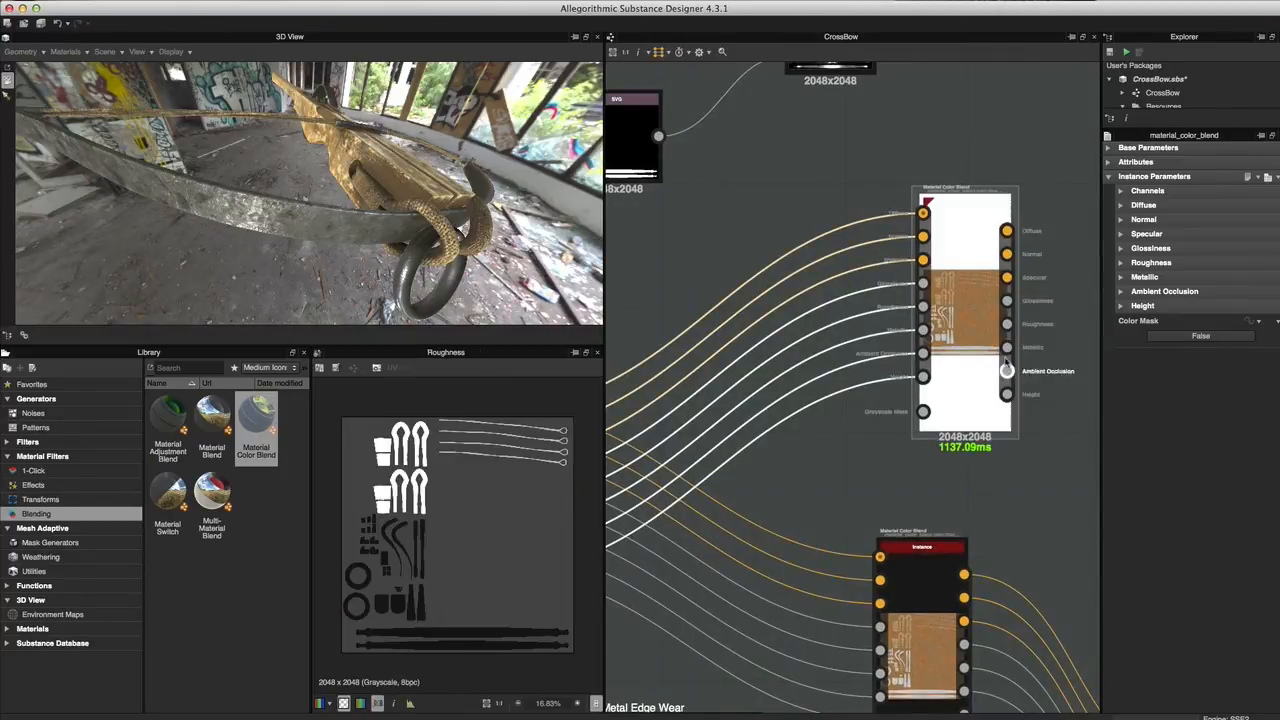
{"action": "left_click", "coordinate": [1006, 347]}
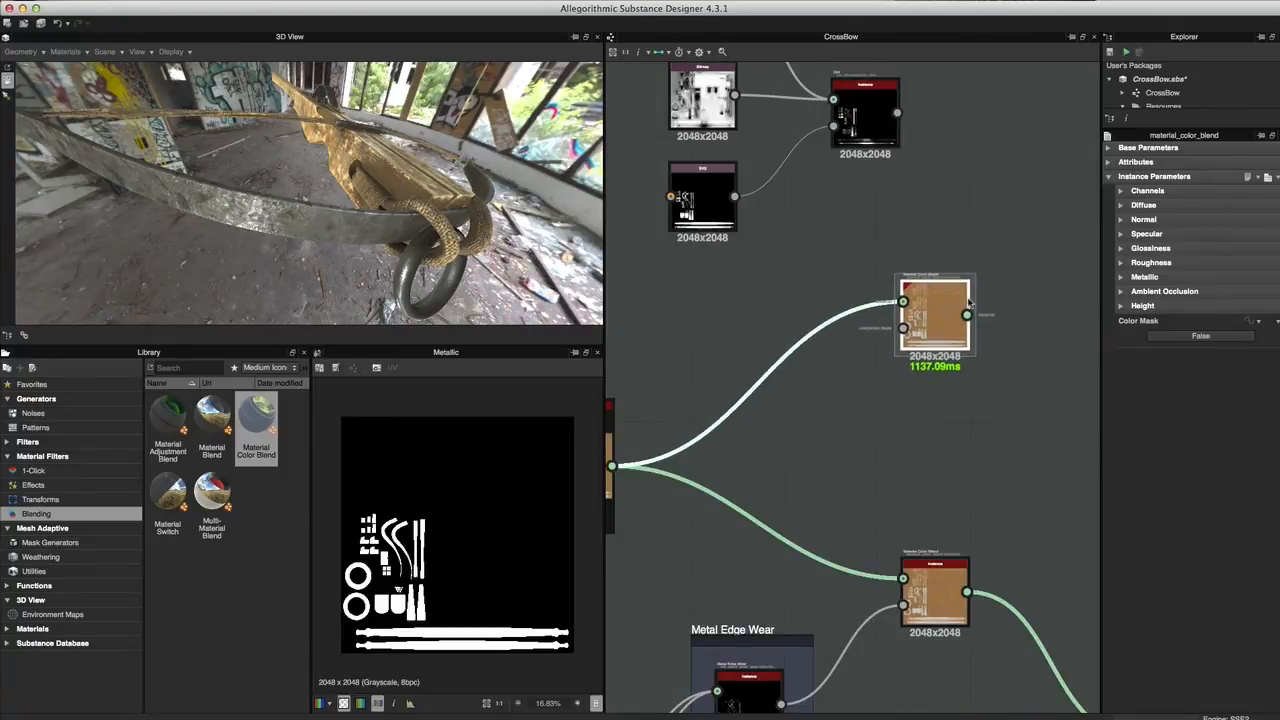
- Rearrange the graph so the new Dirt generator and its input maps sit below and left of the new Material Color Blend
{"action": "scroll", "coordinate": [968, 302], "scroll_direction": "down", "scroll_amount": 2}
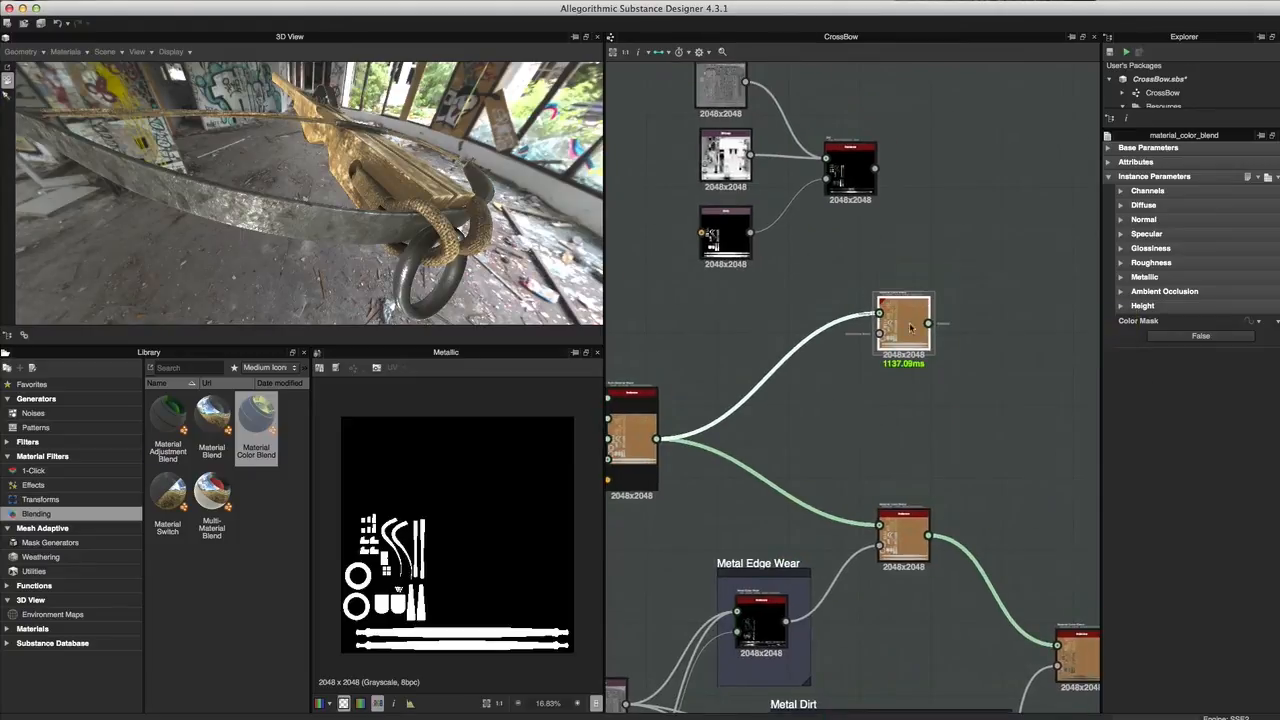
{"action": "left_click_drag", "start_coordinate": [971, 291], "coordinate": [965, 253]}
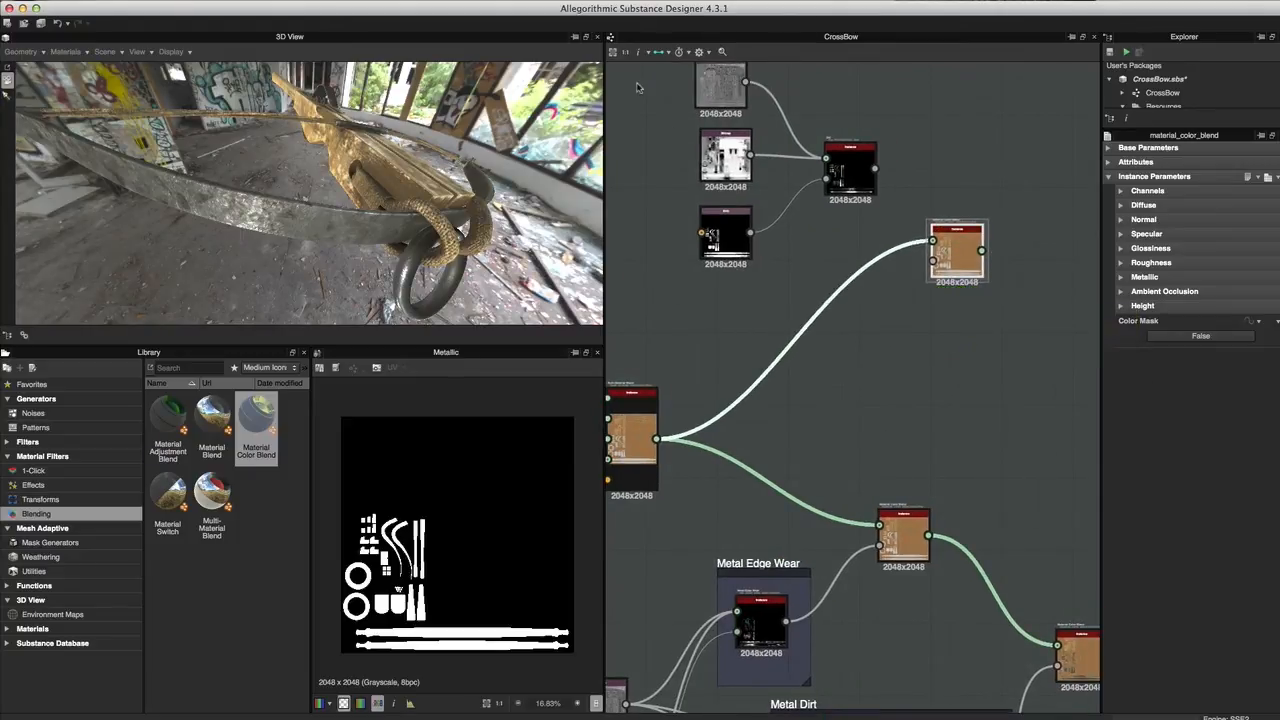
{"action": "left_click", "coordinate": [843, 182]}
{"action": "left_click_drag", "start_coordinate": [843, 182], "coordinate": [907, 374]}
{"action": "left_click_drag", "start_coordinate": [944, 248], "coordinate": [847, 122]}
{"action": "left_click_drag", "start_coordinate": [1006, 271], "coordinate": [783, 430]}
{"action": "left_click_drag", "start_coordinate": [914, 363], "coordinate": [903, 362]}
{"action": "left_click_drag", "start_coordinate": [860, 122], "coordinate": [1026, 187]}
{"action": "middle_click_drag", "start_coordinate": [983, 358], "coordinate": [969, 348]}
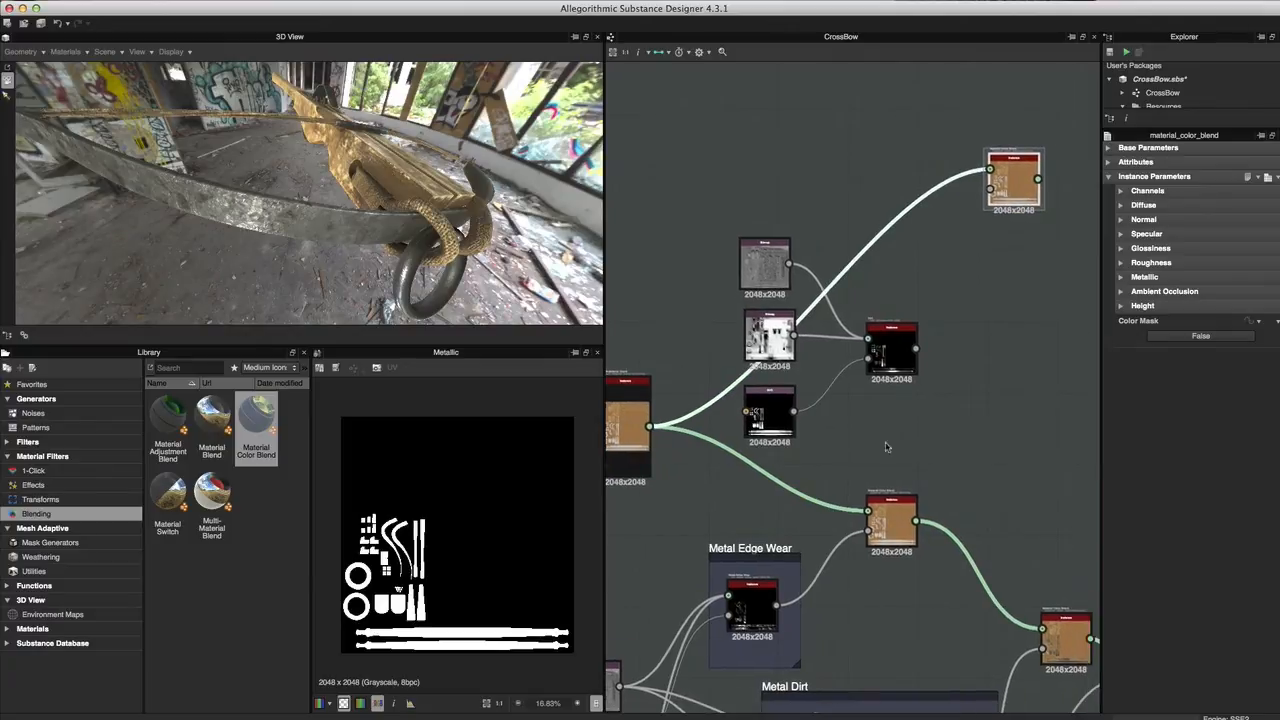
- Connect the new Dirt generator's output to the Grayscale Mask input of the new Material Color Blend
{"action": "right_click_drag", "start_coordinate": [887, 298], "coordinate": [988, 470], "text": "alt"}
{"action": "middle_click_drag", "start_coordinate": [993, 347], "coordinate": [873, 387]}
{"action": "right_click_drag", "start_coordinate": [873, 387], "coordinate": [845, 355], "text": "alt"}
{"action": "middle_click_drag", "start_coordinate": [923, 405], "coordinate": [846, 436]}
{"action": "right_click_drag", "start_coordinate": [846, 466], "coordinate": [803, 415], "text": "alt"}
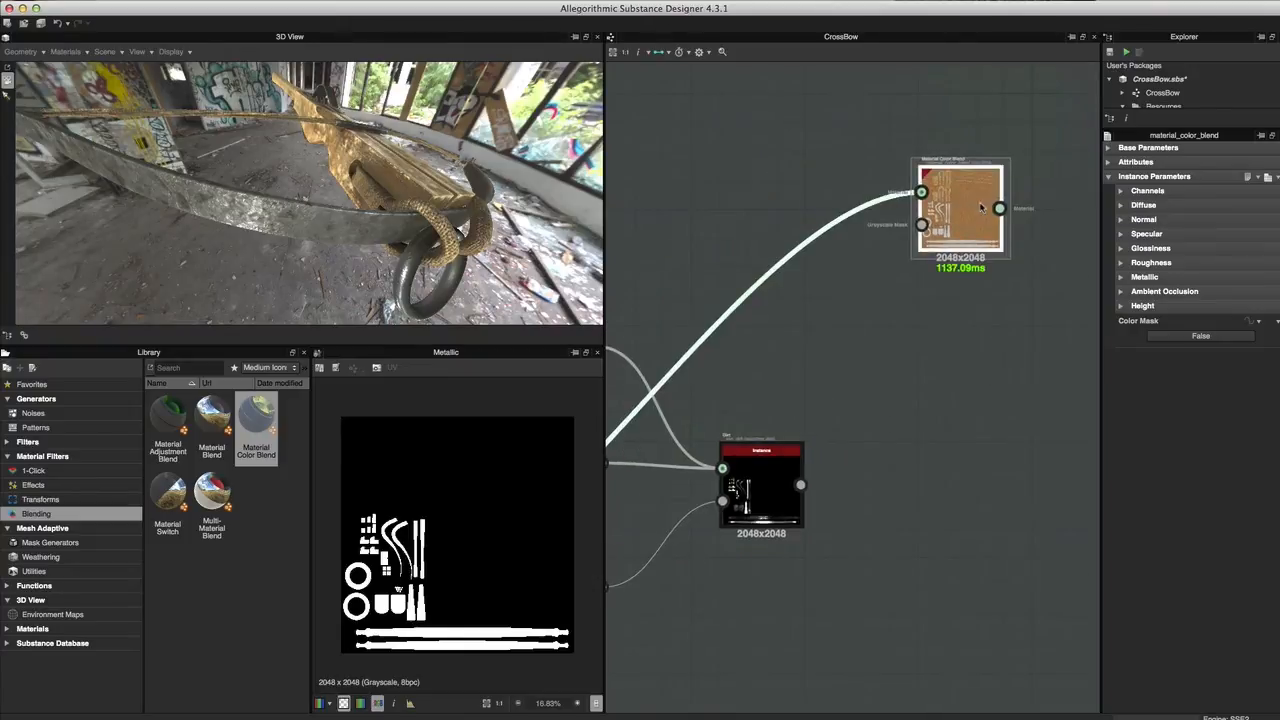
{"action": "left_click_drag", "start_coordinate": [981, 207], "coordinate": [981, 208]}
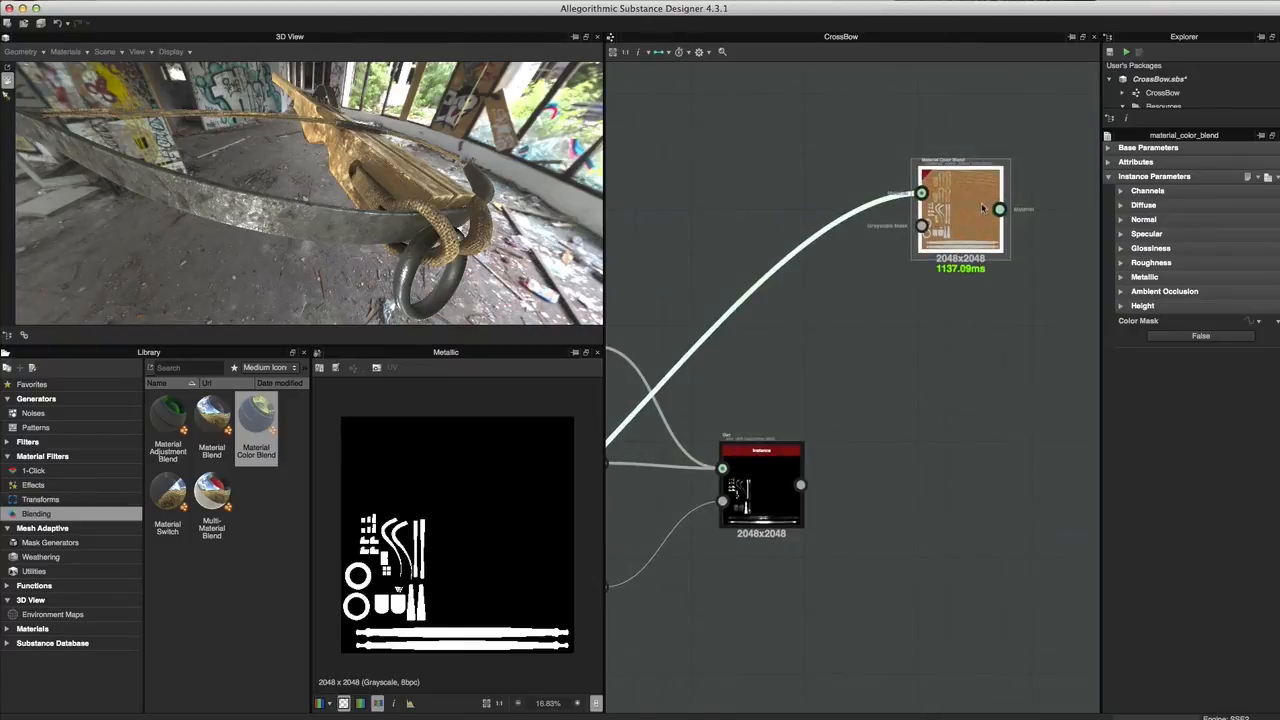
{"action": "left_click", "coordinate": [777, 494]}
{"action": "double_click", "coordinate": [777, 494]}
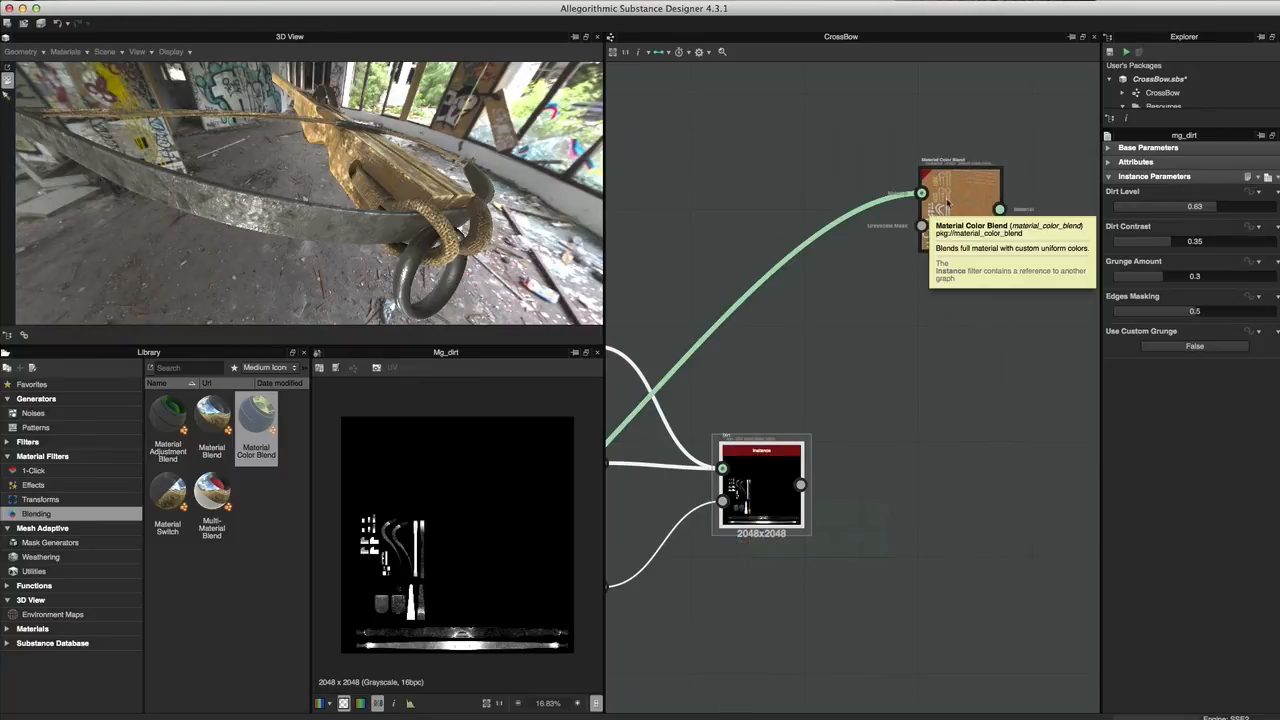
{"action": "left_click_drag", "start_coordinate": [800, 485], "coordinate": [921, 226]}
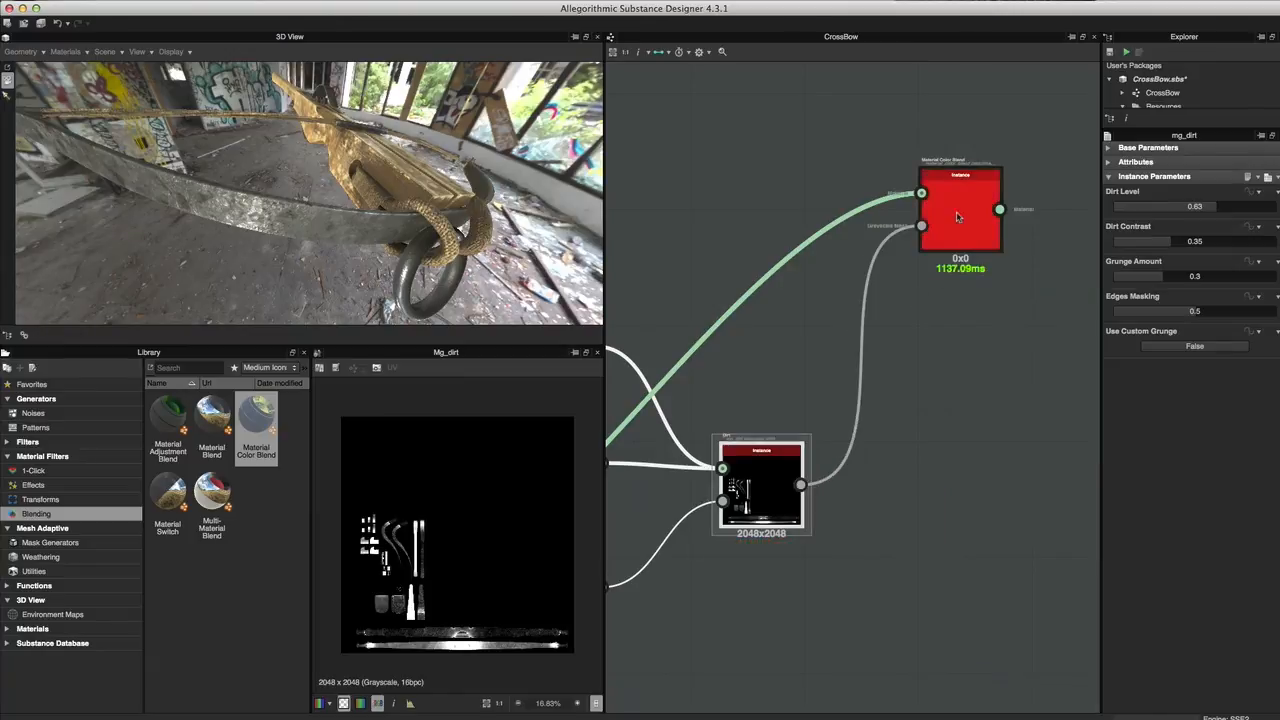
- Preview the masked Material Color Blend in the 2D view and examine the iron parts up close
{"action": "left_click", "coordinate": [957, 217]}
{"action": "double_click", "coordinate": [957, 217]}
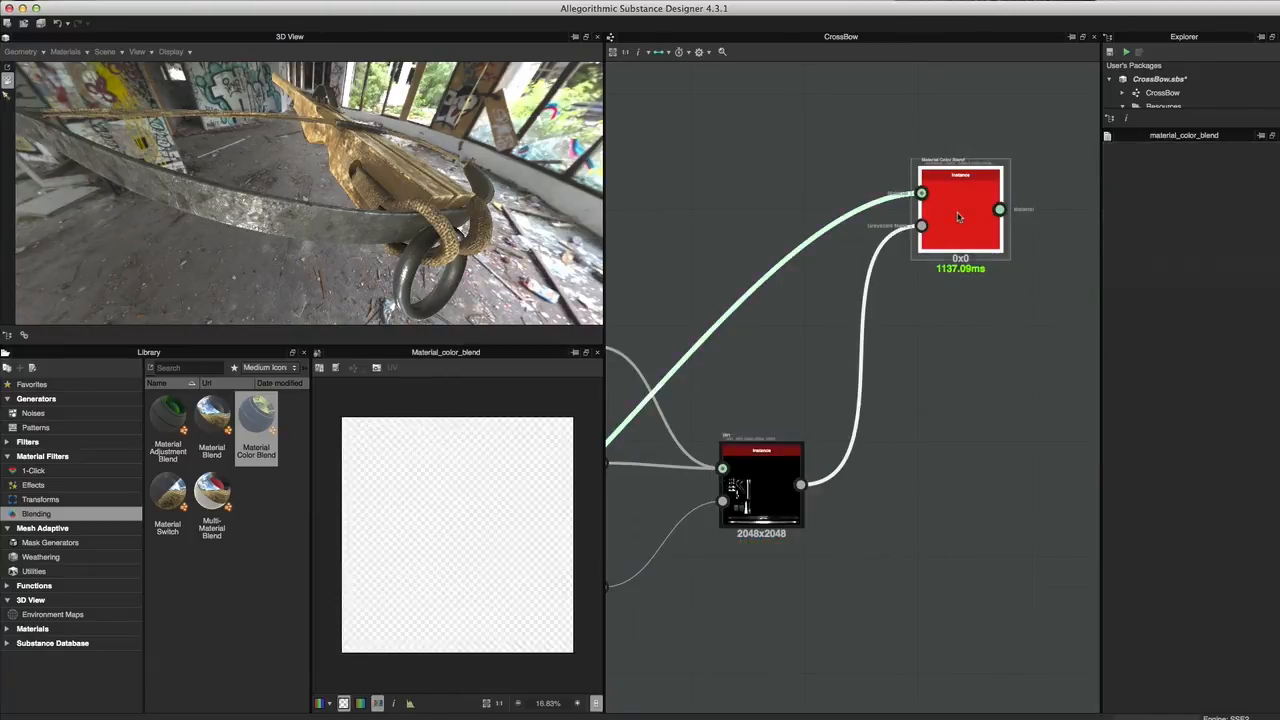
{"action": "scroll", "coordinate": [483, 589], "scroll_direction": "up", "scroll_amount": 3}
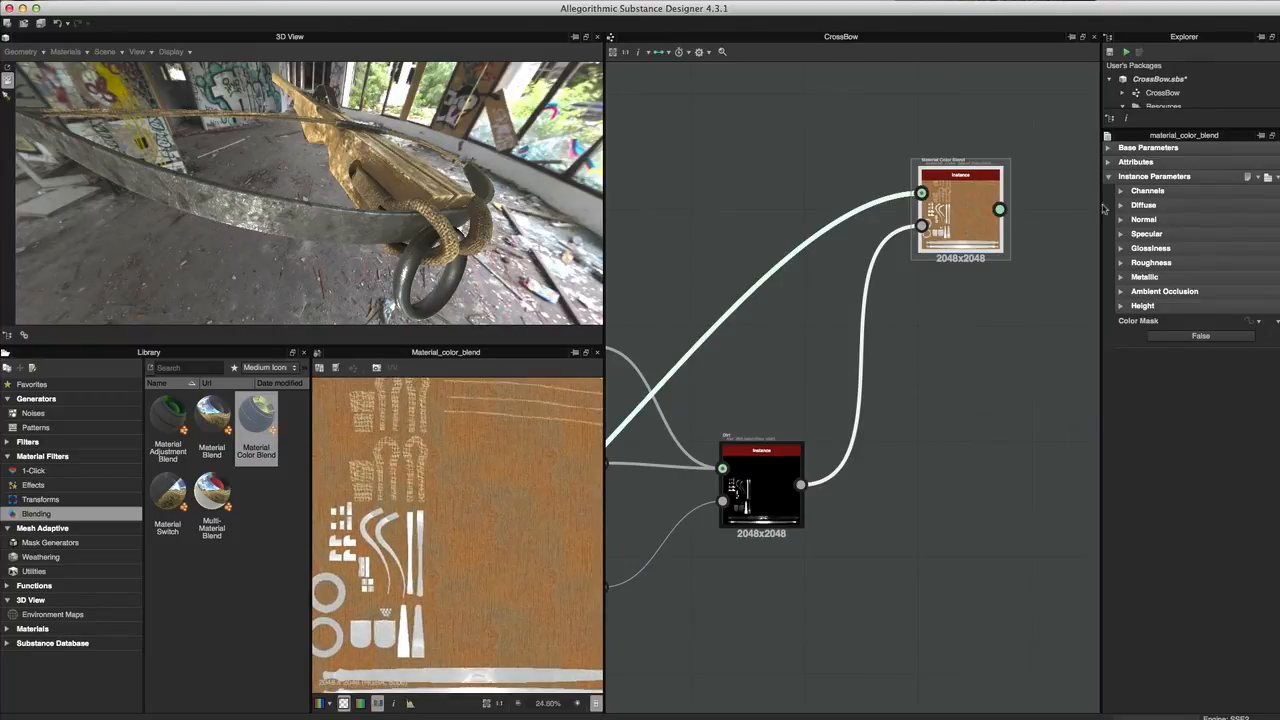
{"action": "scroll", "coordinate": [460, 570], "scroll_direction": "up", "scroll_amount": 3}
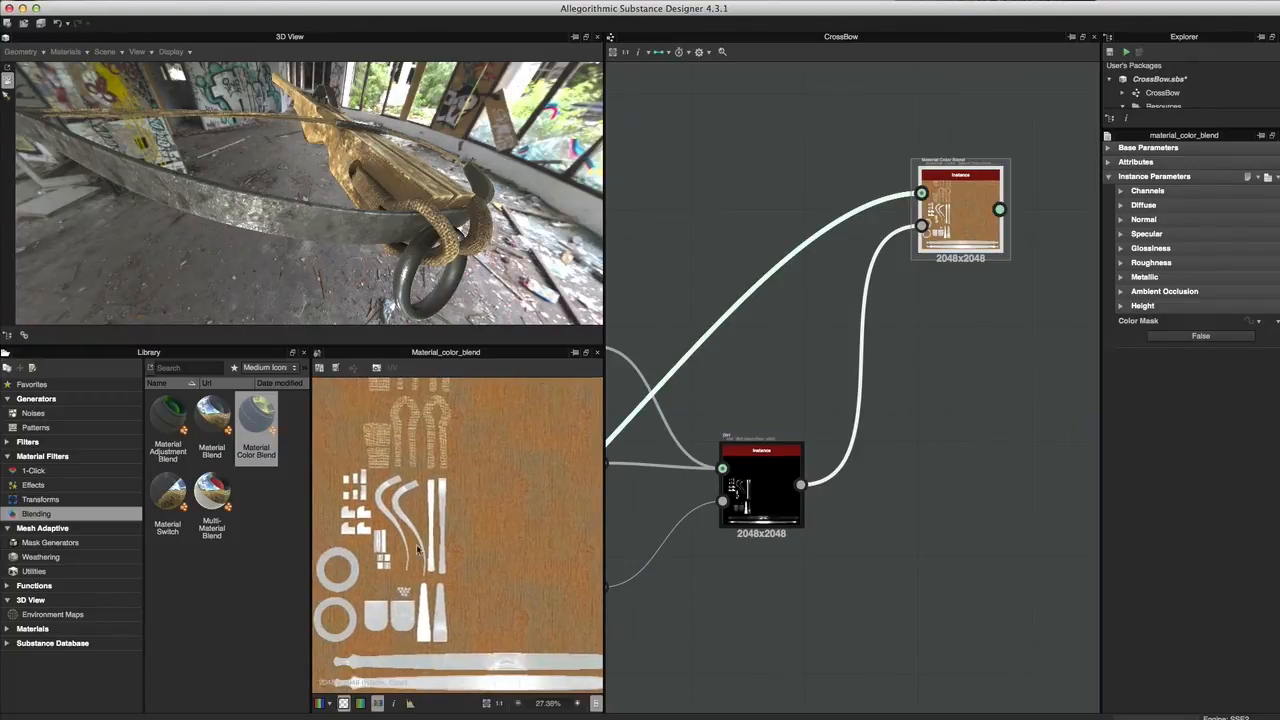
{"action": "middle_click_drag", "start_coordinate": [455, 565], "coordinate": [461, 544]}
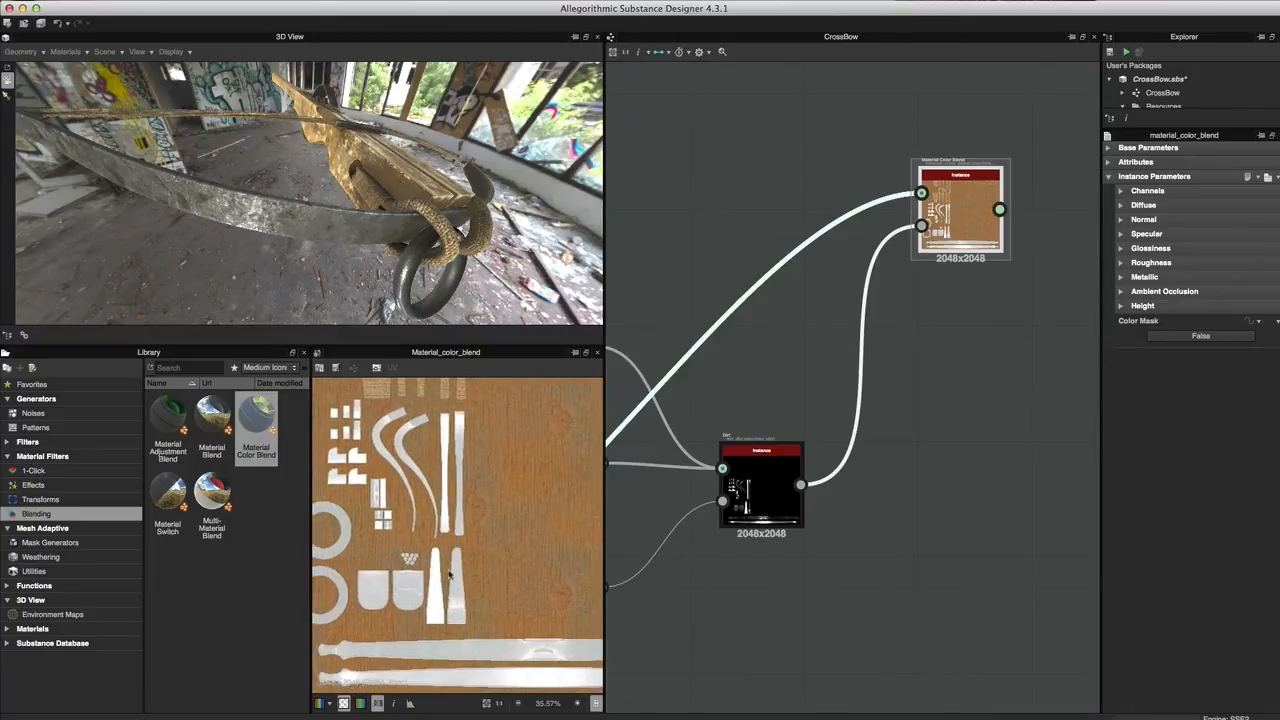
{"action": "scroll", "coordinate": [820, 323], "scroll_direction": "down", "scroll_amount": 1}
- Widen the parameters area and compare the Dirt mask with the Material Color Blend result in the 2D view
{"action": "middle_click_drag", "start_coordinate": [972, 339], "coordinate": [880, 337]}
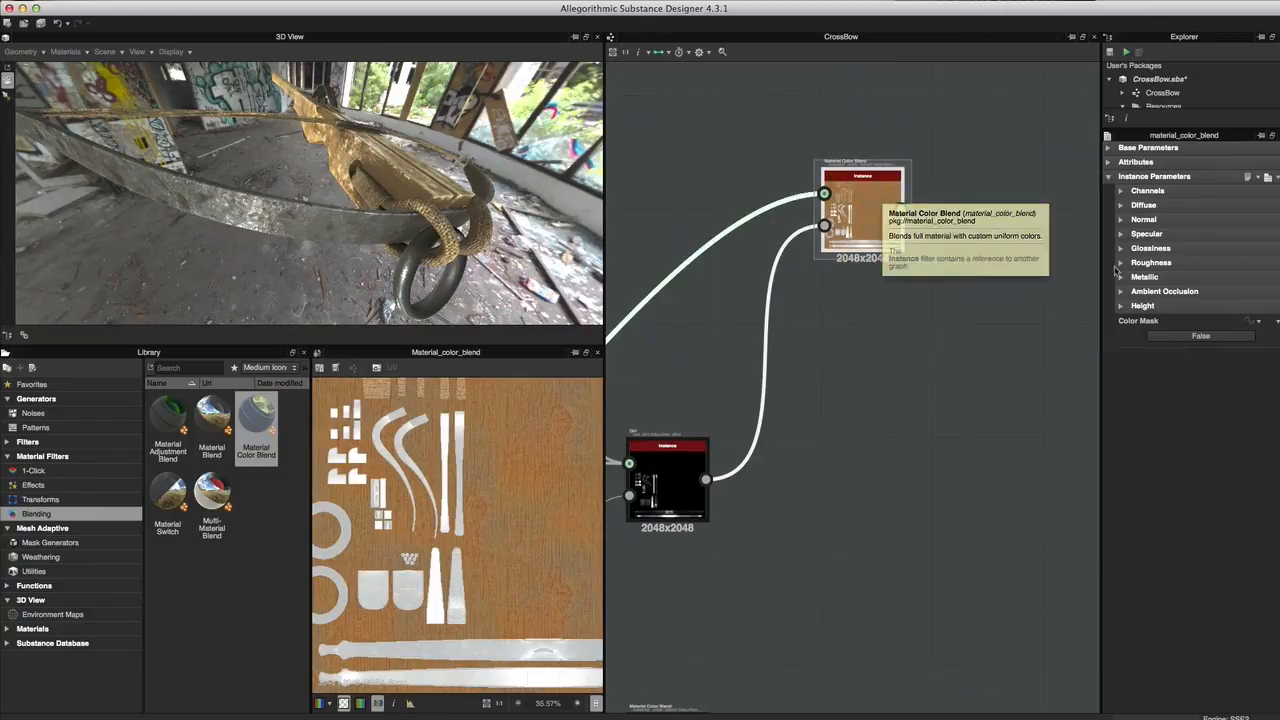
{"action": "left_click_drag", "start_coordinate": [1101, 266], "coordinate": [1053, 266]}
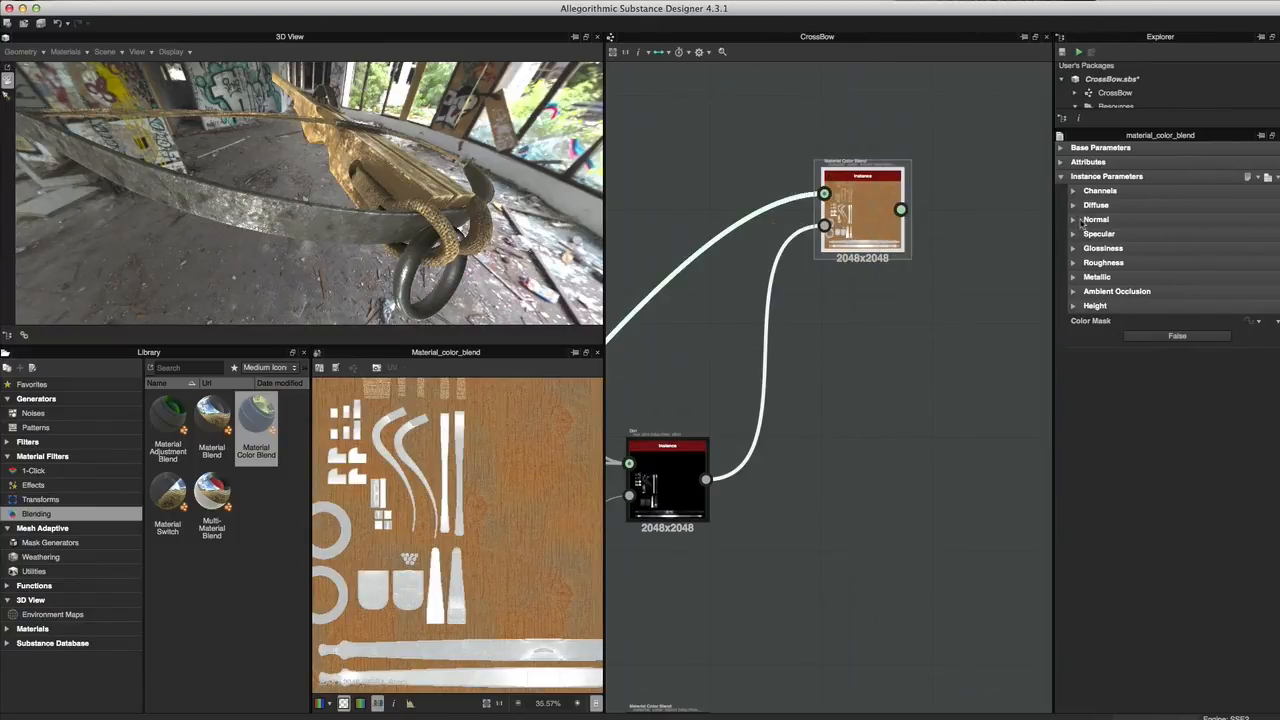
{"action": "double_click", "coordinate": [688, 480]}
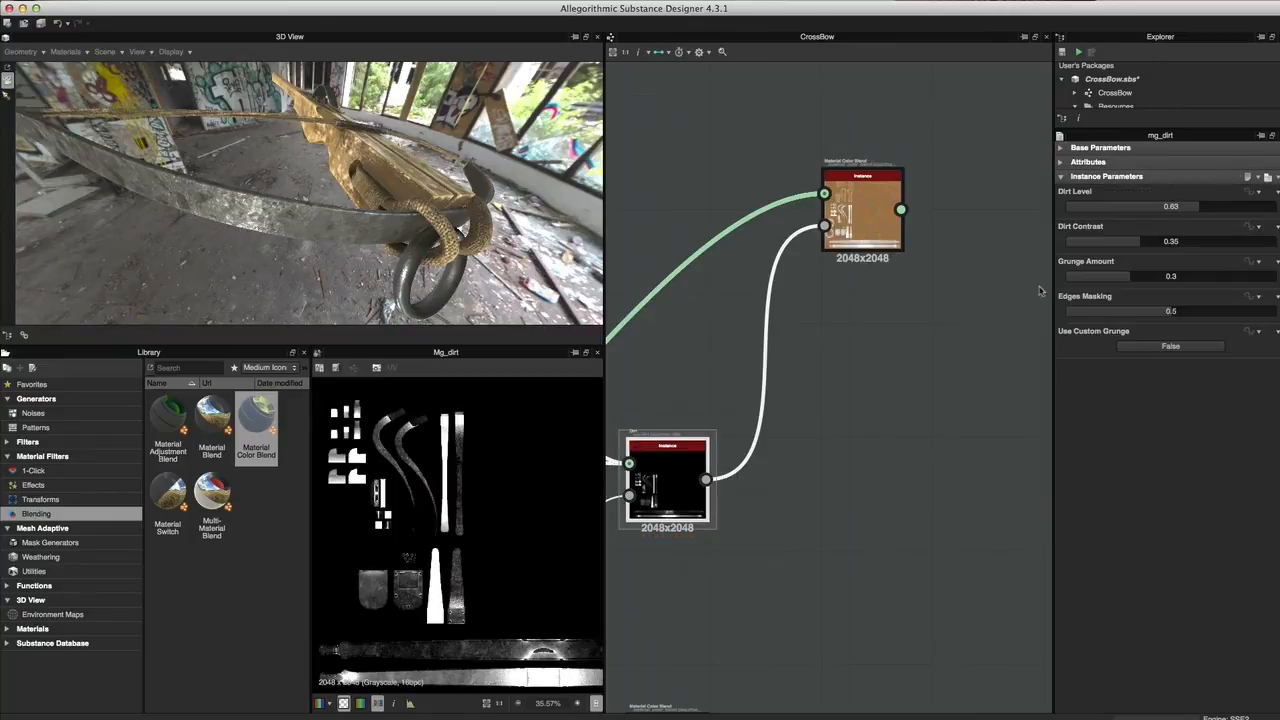
{"action": "double_click", "coordinate": [861, 224]}
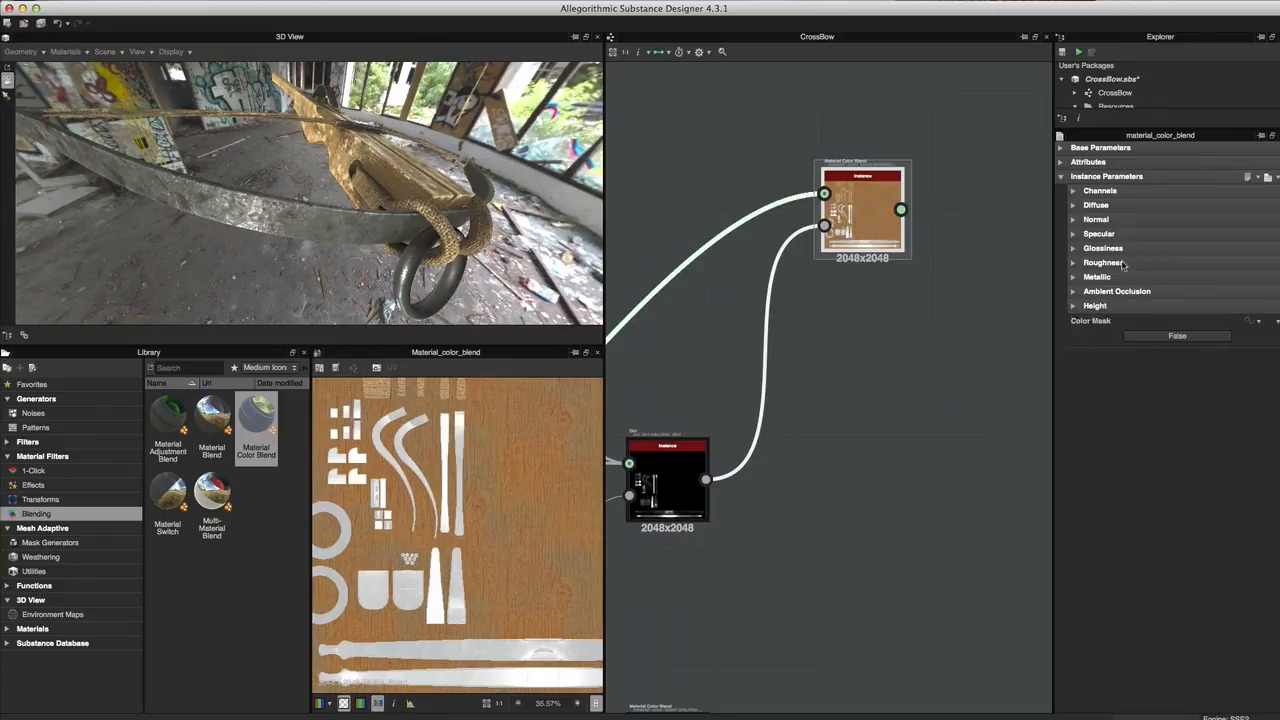
- Set the Material Color Blend's Diffuse colour to a dark brown of R 68, G 48, B 36
{"action": "left_click", "coordinate": [1072, 206]}
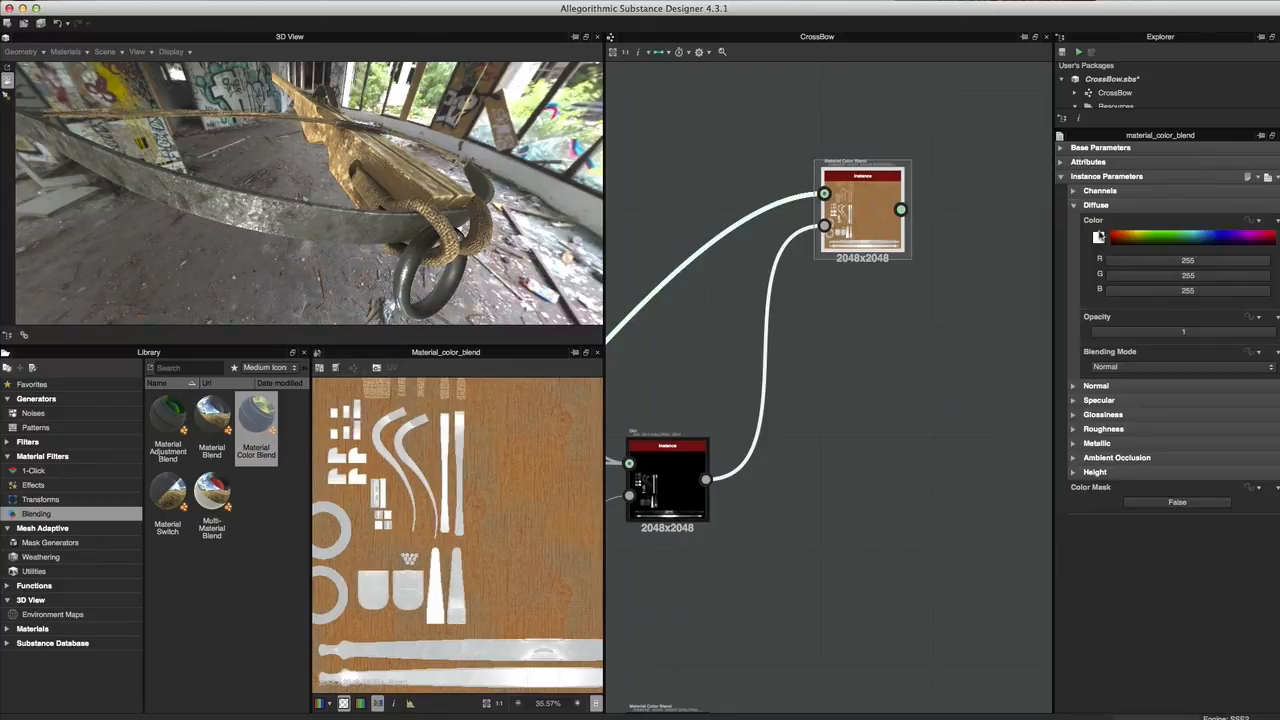
{"action": "left_click", "coordinate": [1099, 238]}
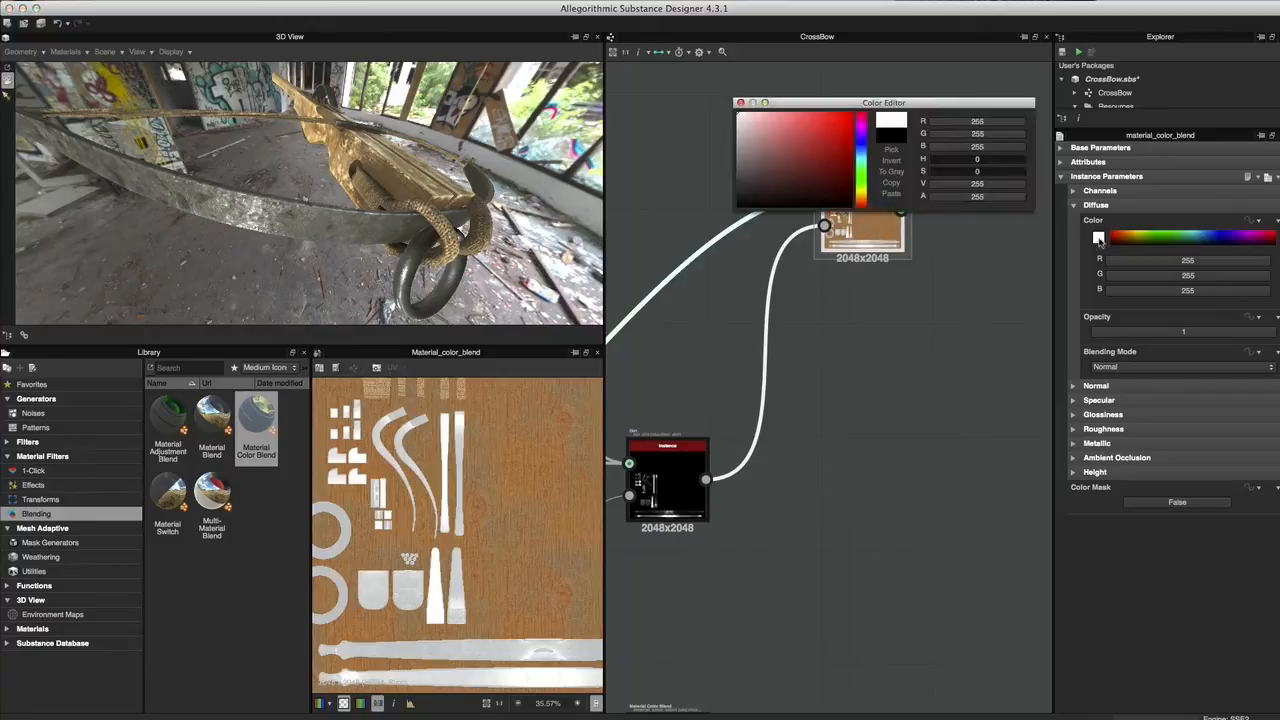
{"action": "left_click_drag", "start_coordinate": [864, 208], "coordinate": [783, 177]}
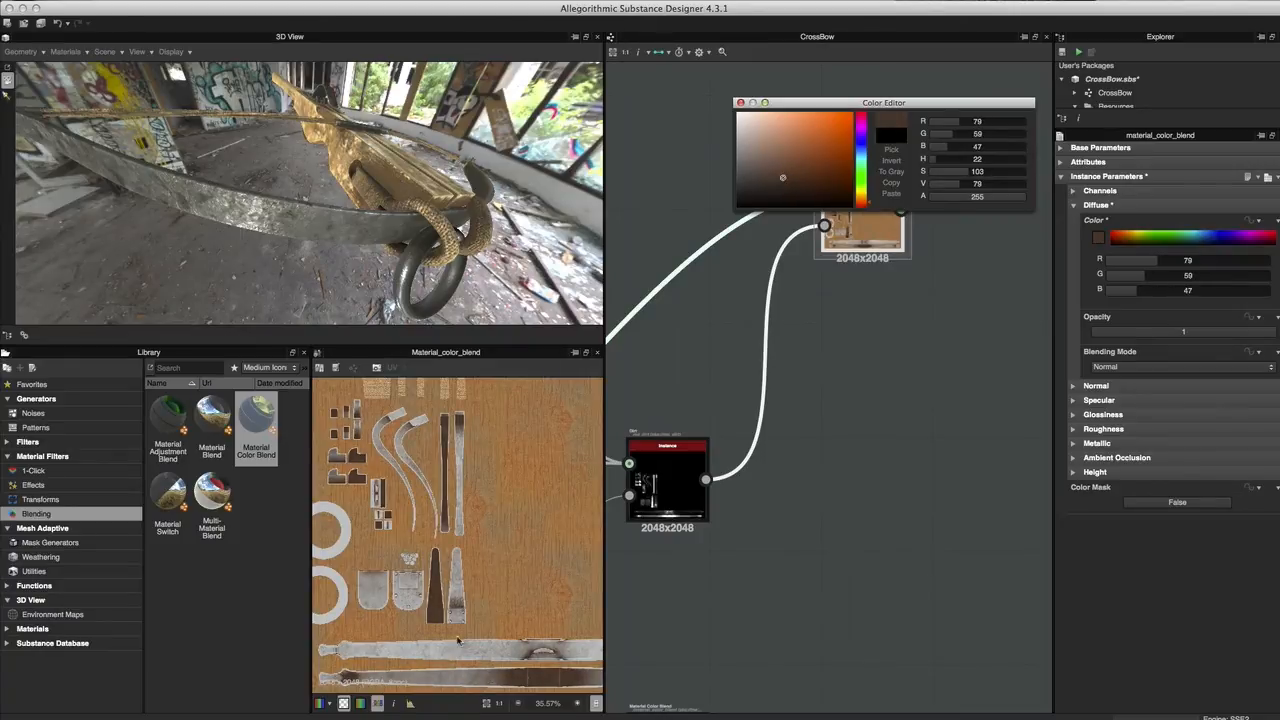
{"action": "left_click", "coordinate": [790, 181]}
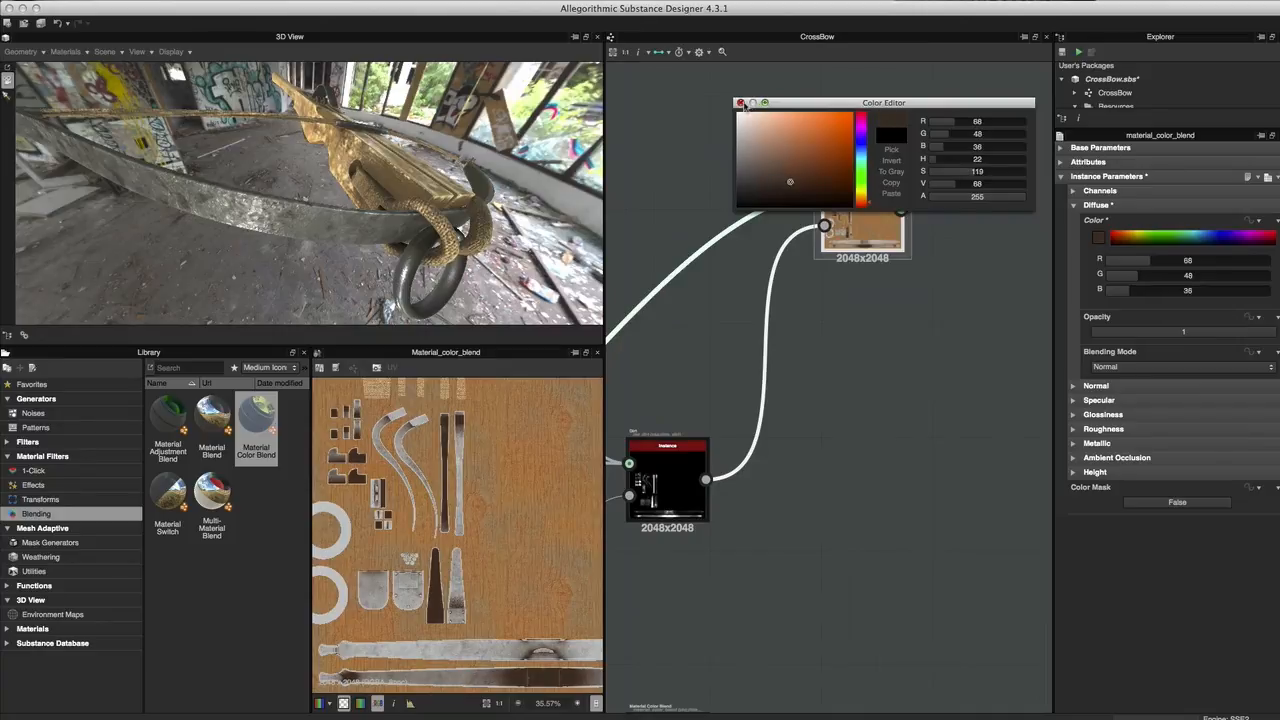
{"action": "left_click", "coordinate": [740, 103]}
- Set the Diffuse blending mode to Multiply and its opacity to 0.8
{"action": "left_click", "coordinate": [1180, 366]}
{"action": "left_click", "coordinate": [1106, 378]}
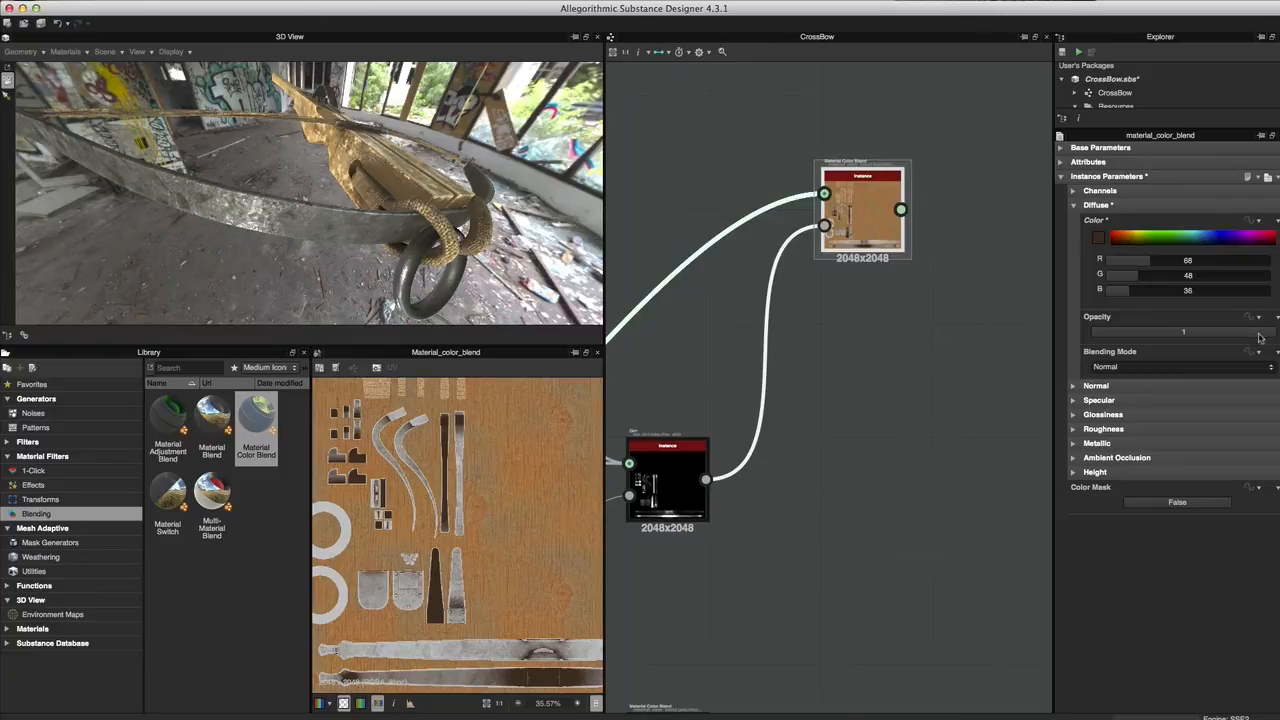
{"action": "left_click", "coordinate": [1130, 367]}
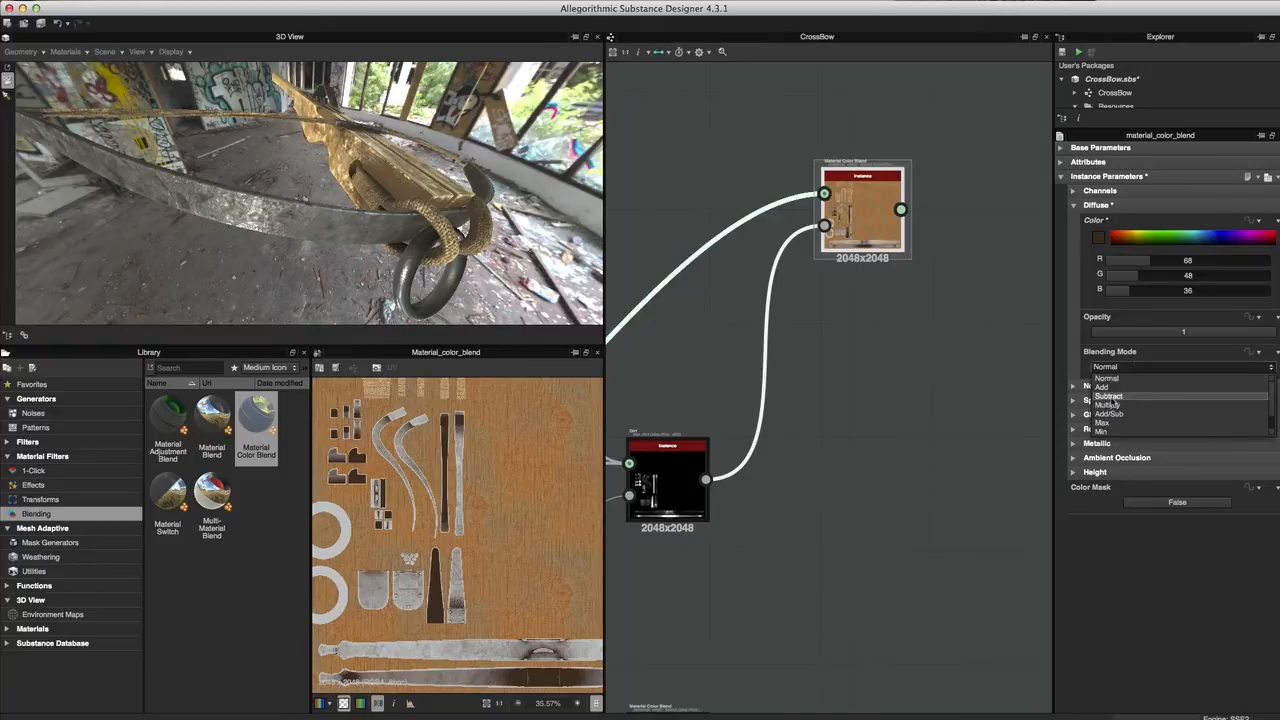
{"action": "left_click", "coordinate": [1110, 405]}
{"action": "left_click_drag", "start_coordinate": [1270, 338], "coordinate": [1238, 339]}
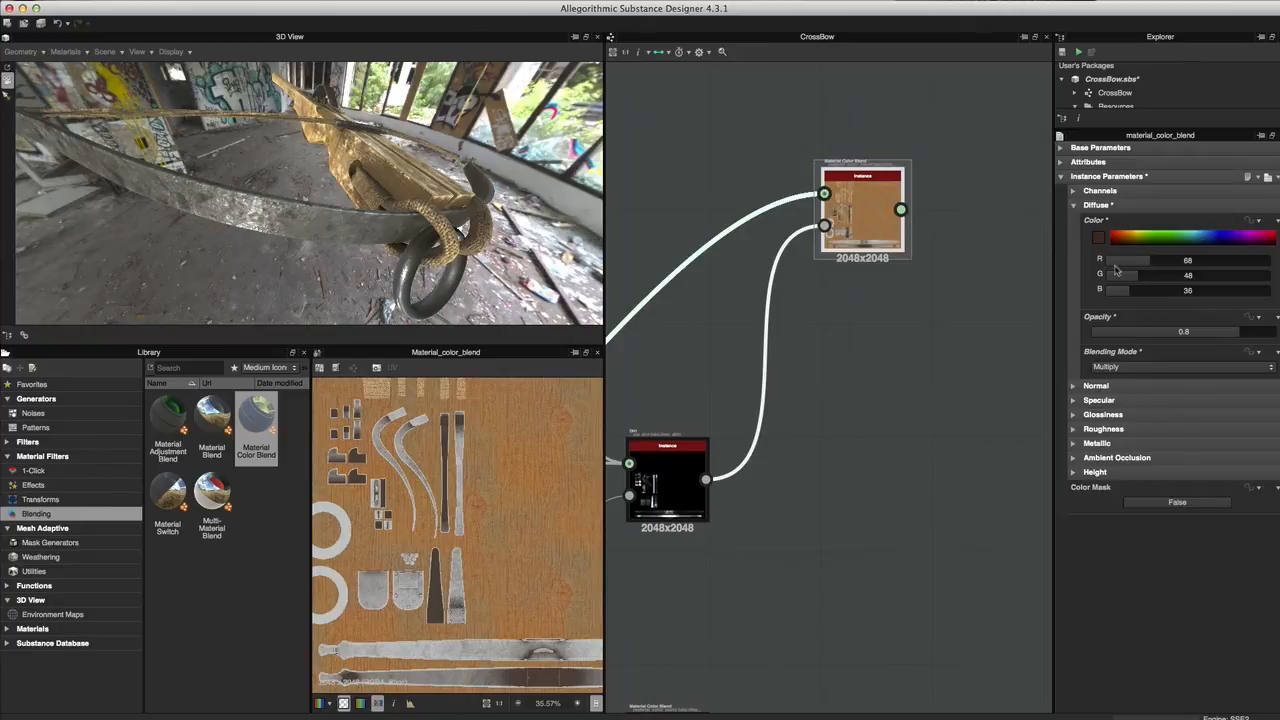
- Reduce the Normal channel's Height Intensity to 0.01 in the Material Color Blend
{"action": "left_click", "coordinate": [1075, 205]}
{"action": "left_click", "coordinate": [1075, 219]}
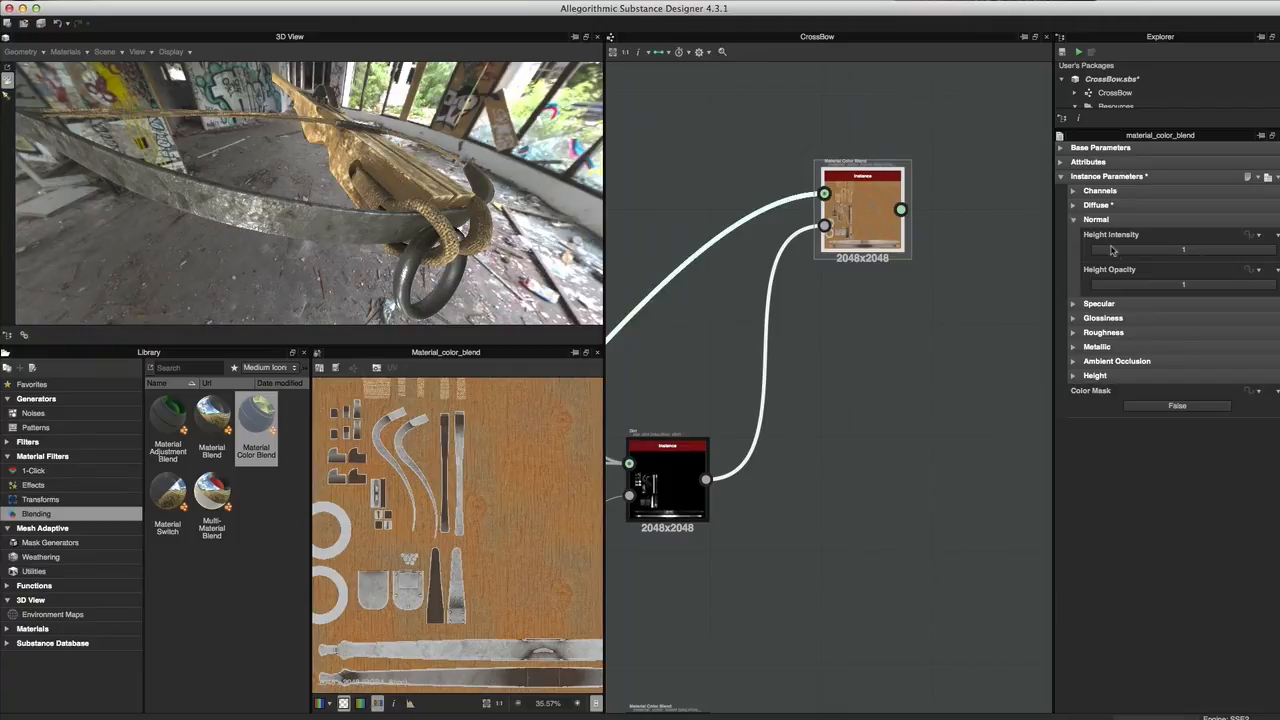
{"action": "left_click_drag", "start_coordinate": [1115, 251], "coordinate": [1070, 256]}
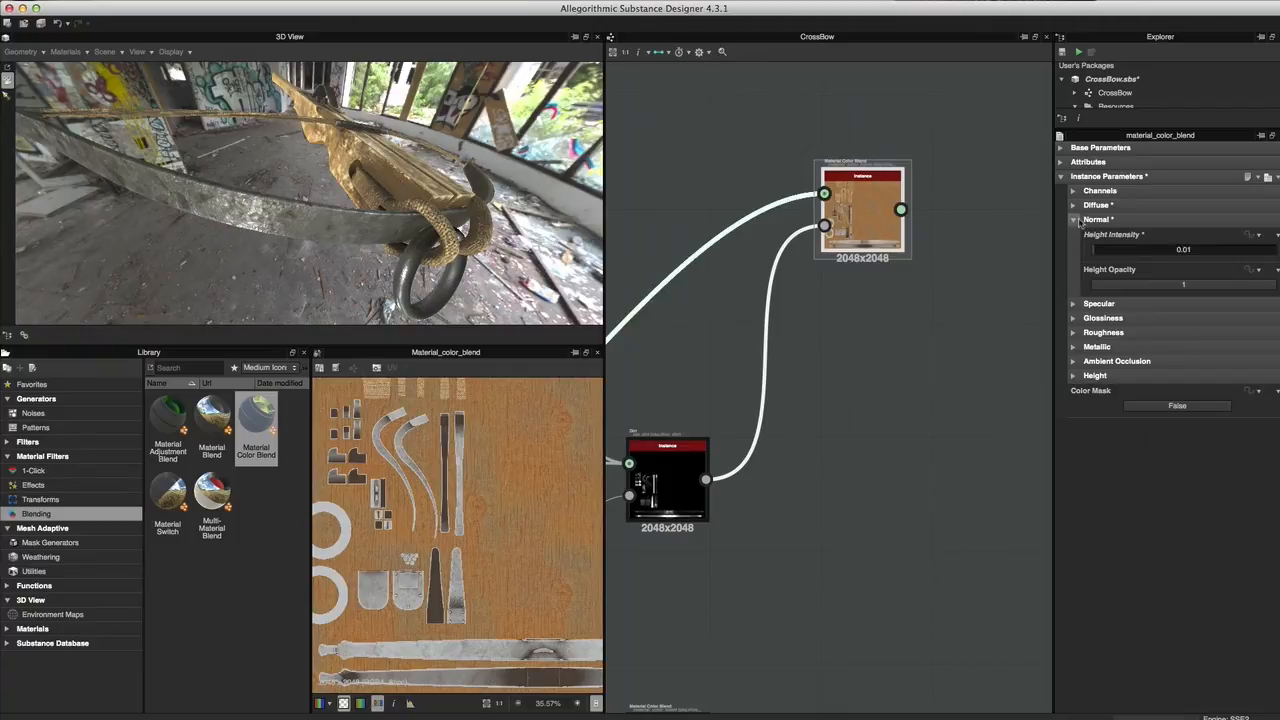
{"action": "left_click", "coordinate": [1075, 219]}
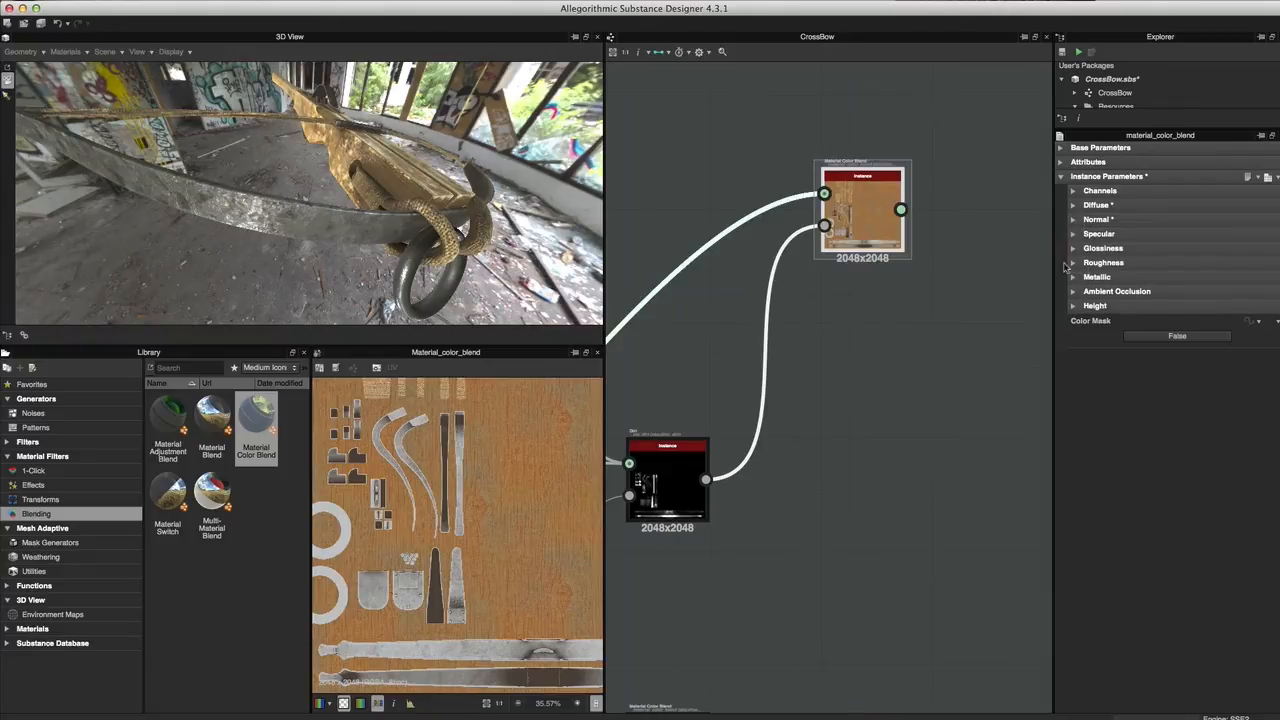
- Darken the Material Color Blend's Roughness colour slightly from white and show its Metallic settings
{"action": "left_click", "coordinate": [1073, 263]}
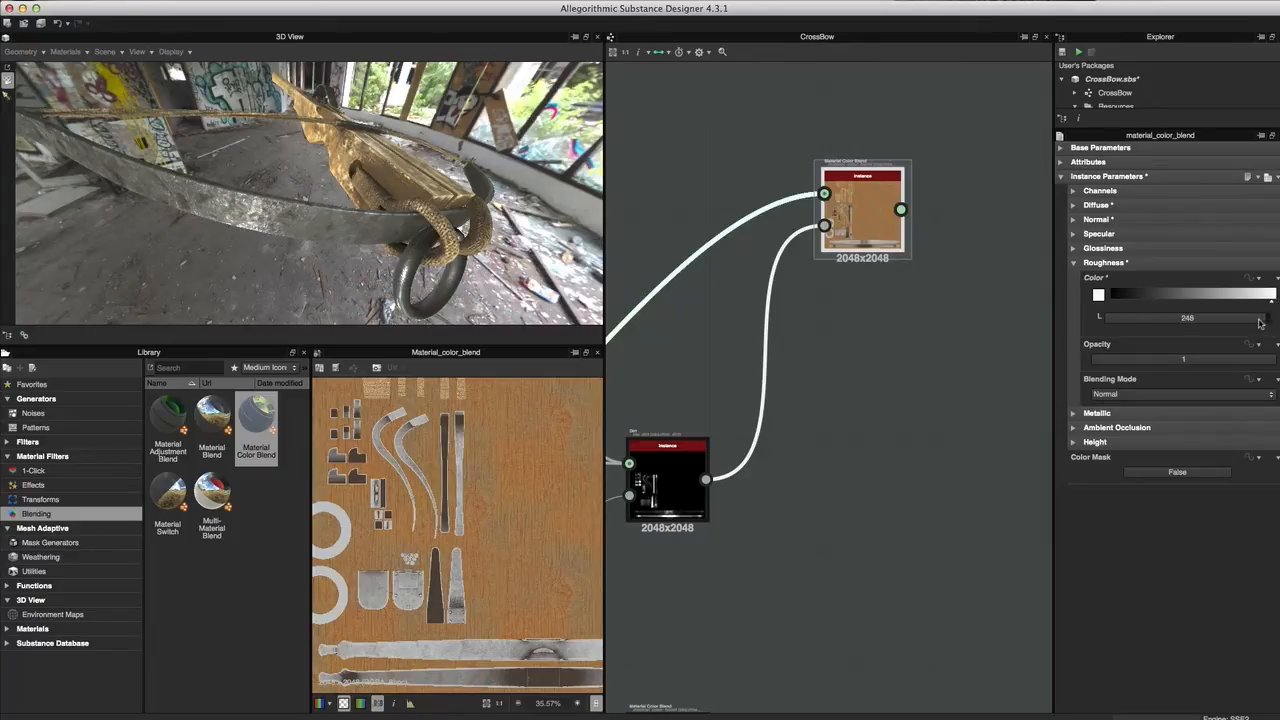
{"action": "left_click_drag", "start_coordinate": [1255, 322], "coordinate": [1242, 320]}
{"action": "left_click_drag", "start_coordinate": [1245, 322], "coordinate": [1237, 323]}
{"action": "left_click", "coordinate": [1073, 263]}
{"action": "left_click", "coordinate": [1073, 277]}
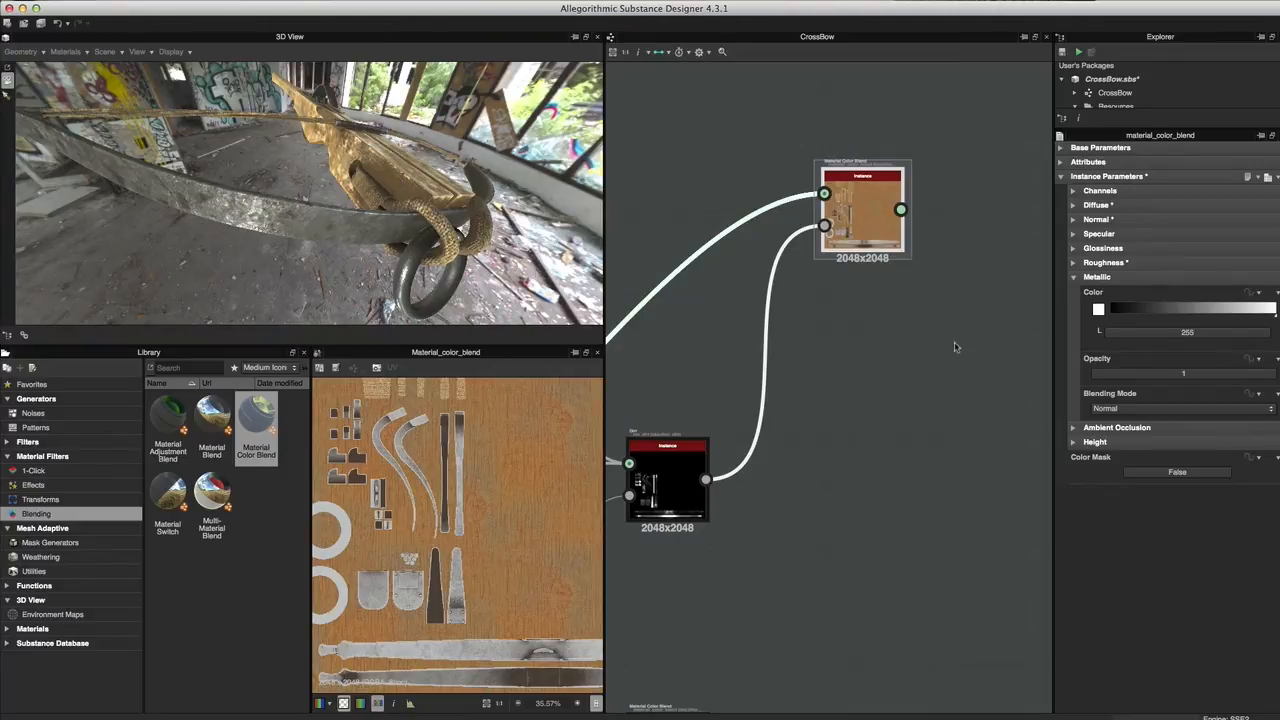
- Move the new Material Color Blend node closer to the graph's output nodes, above the existing chain of blends
{"action": "scroll", "coordinate": [930, 345], "scroll_direction": "down", "scroll_amount": 5}
{"action": "middle_click_drag", "start_coordinate": [924, 438], "coordinate": [686, 366]}
{"action": "scroll", "coordinate": [795, 394], "scroll_direction": "down", "scroll_amount": 2}
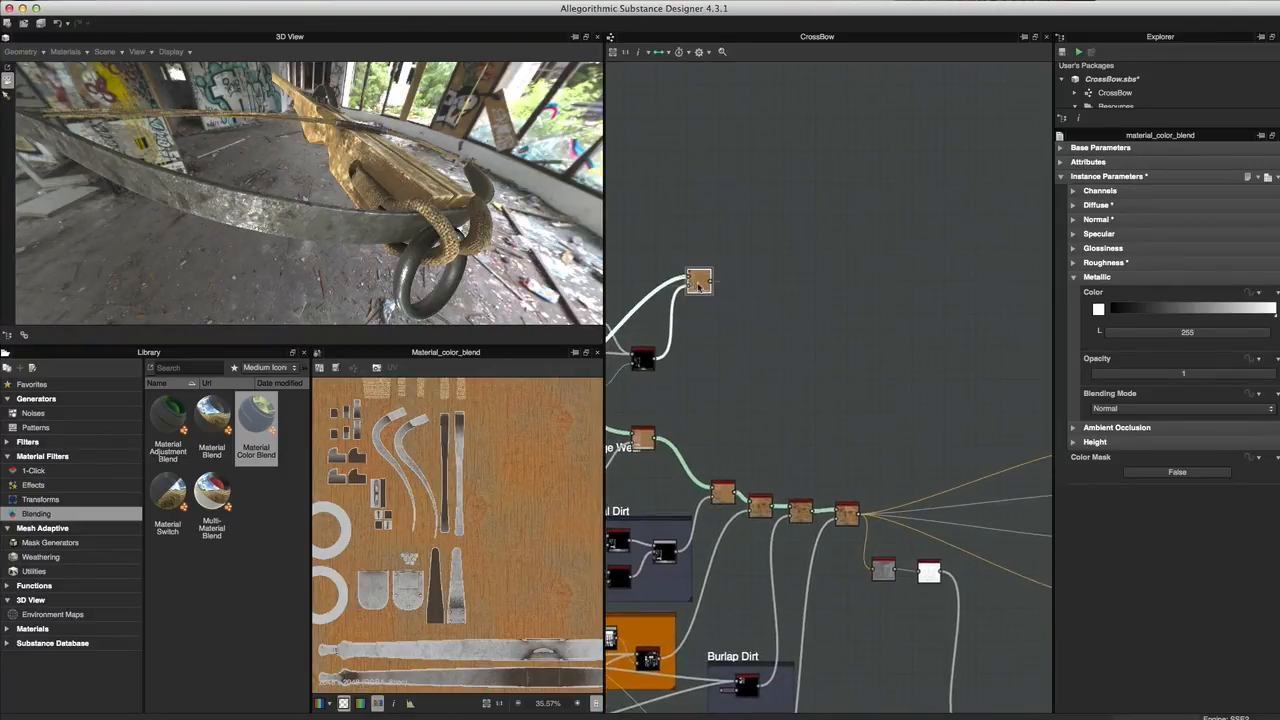
{"action": "left_click_drag", "start_coordinate": [699, 281], "coordinate": [711, 306]}
{"action": "scroll", "coordinate": [784, 387], "scroll_direction": "down", "scroll_amount": 5}
{"action": "middle_click_drag", "start_coordinate": [863, 429], "coordinate": [883, 329]}
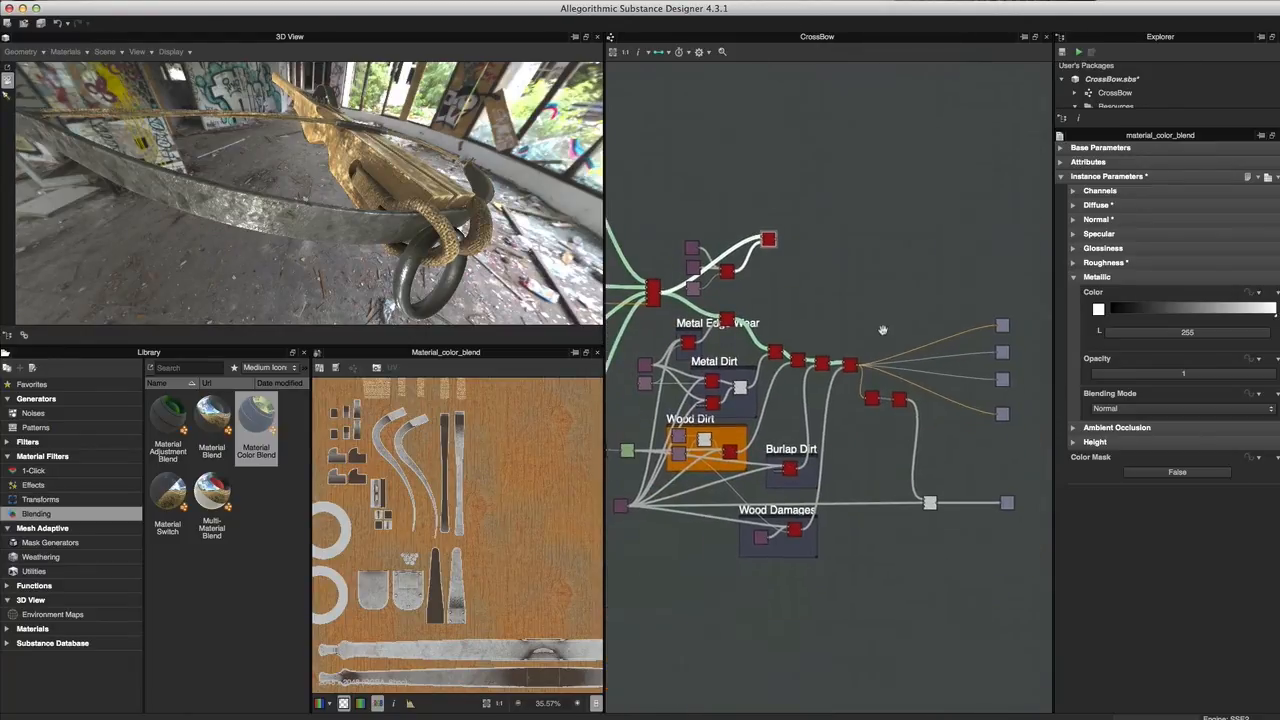
{"action": "scroll", "coordinate": [883, 330], "scroll_direction": "up", "scroll_amount": 3}
{"action": "left_click_drag", "start_coordinate": [720, 208], "coordinate": [791, 255]}
{"action": "scroll", "coordinate": [891, 345], "scroll_direction": "up", "scroll_amount": 1}
{"action": "middle_click_drag", "start_coordinate": [873, 321], "coordinate": [815, 283]}
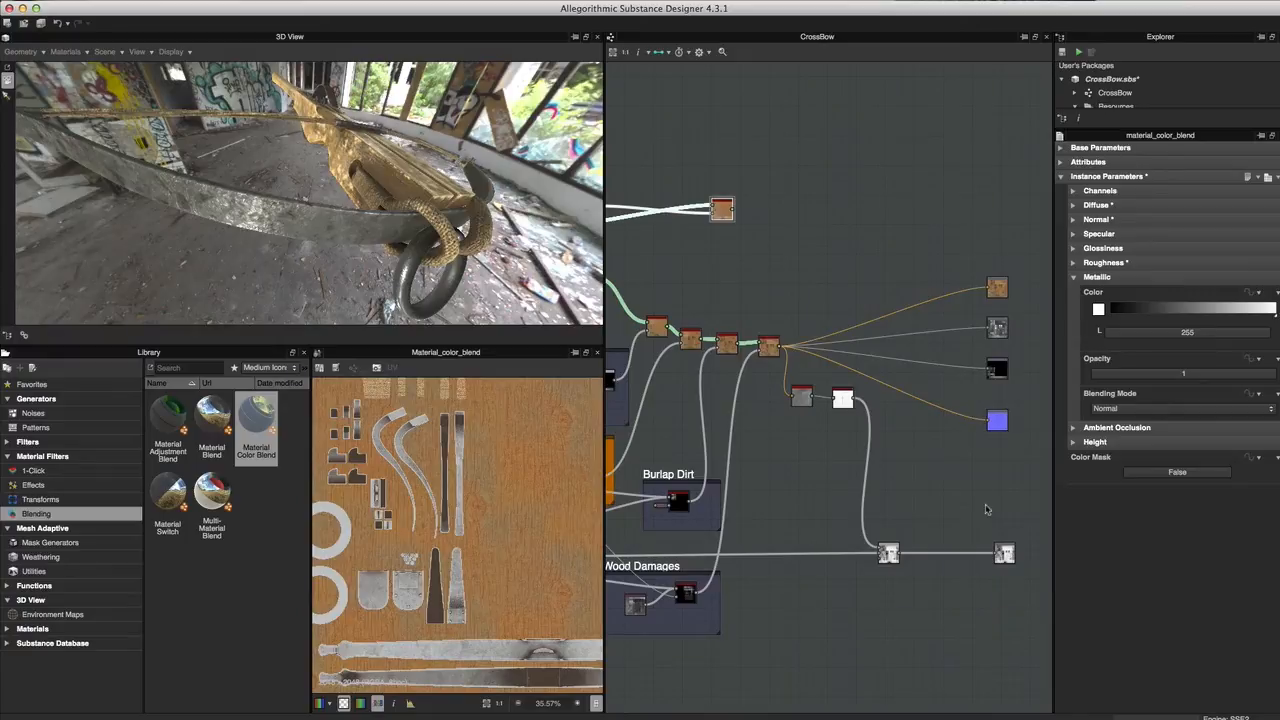
- Connect the new Material Color Blend's channels to the graph's output nodes in place of the existing blend chain
{"action": "left_click_drag", "start_coordinate": [981, 239], "coordinate": [1024, 429]}
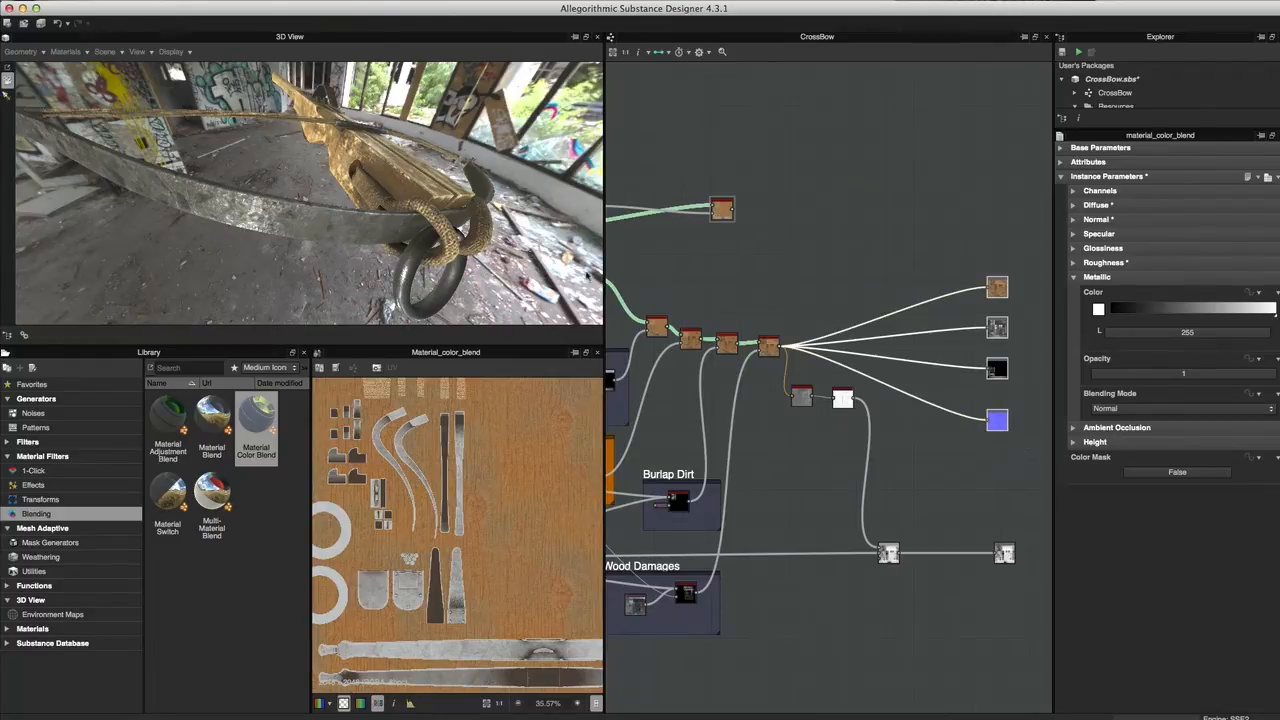
{"action": "left_click", "coordinate": [890, 187]}
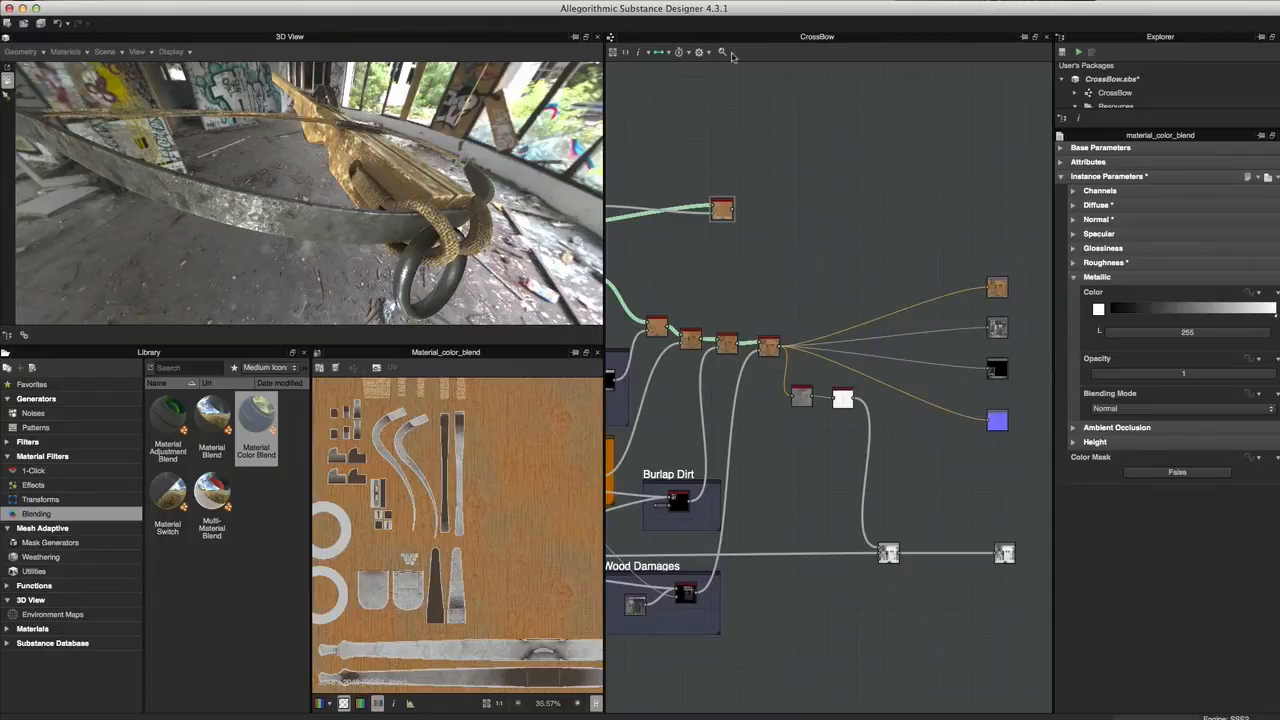
{"action": "left_click_drag", "start_coordinate": [734, 212], "coordinate": [986, 290]}
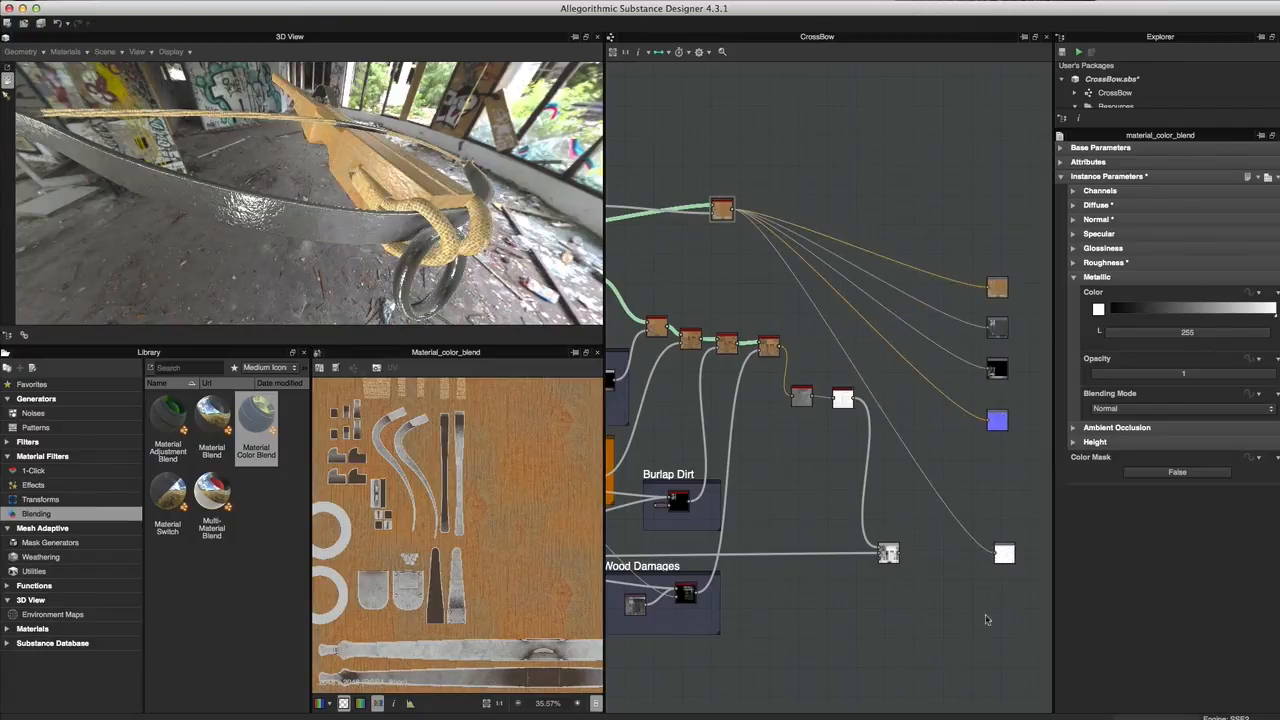
- Connect the ambient occlusion Blend node set to Multiply to the ambientOcclusion output node
{"action": "scroll", "coordinate": [975, 491], "scroll_direction": "up", "scroll_amount": 1}
{"action": "double_click", "coordinate": [1008, 572]}
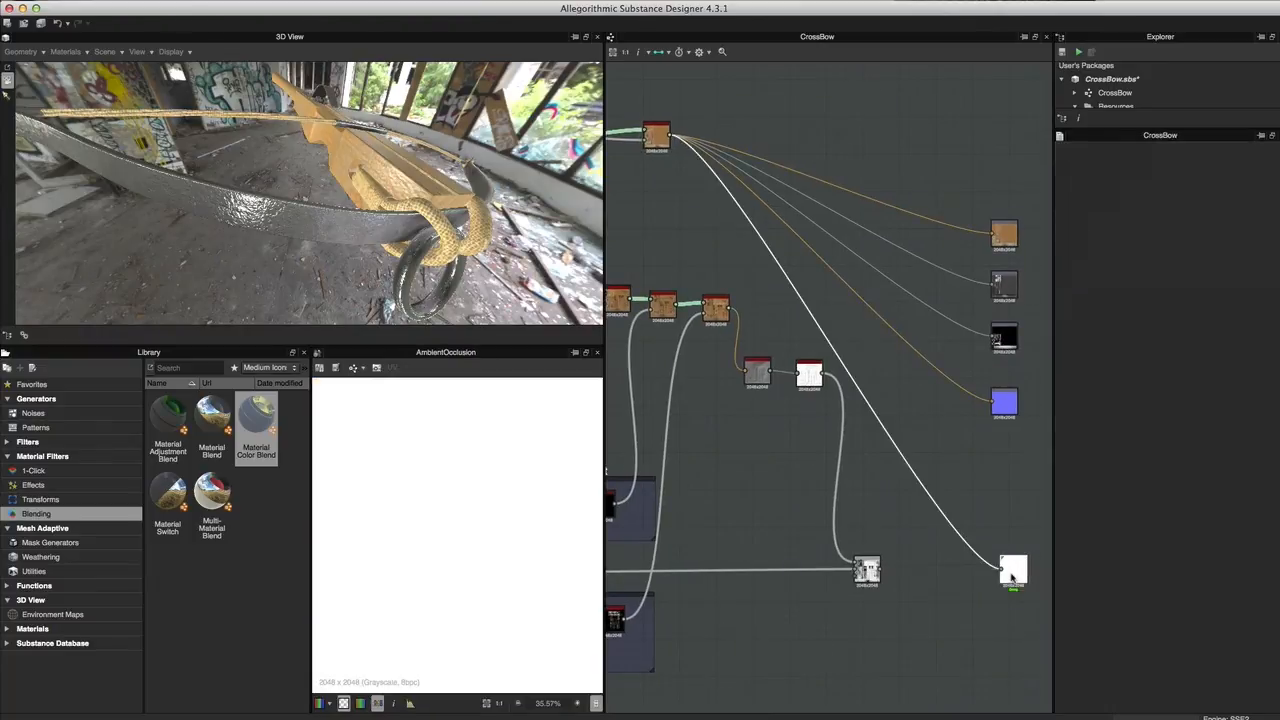
{"action": "scroll", "coordinate": [846, 506], "scroll_direction": "up", "scroll_amount": 2}
{"action": "middle_click_drag", "start_coordinate": [843, 506], "coordinate": [687, 258]}
{"action": "double_click", "coordinate": [727, 350]}
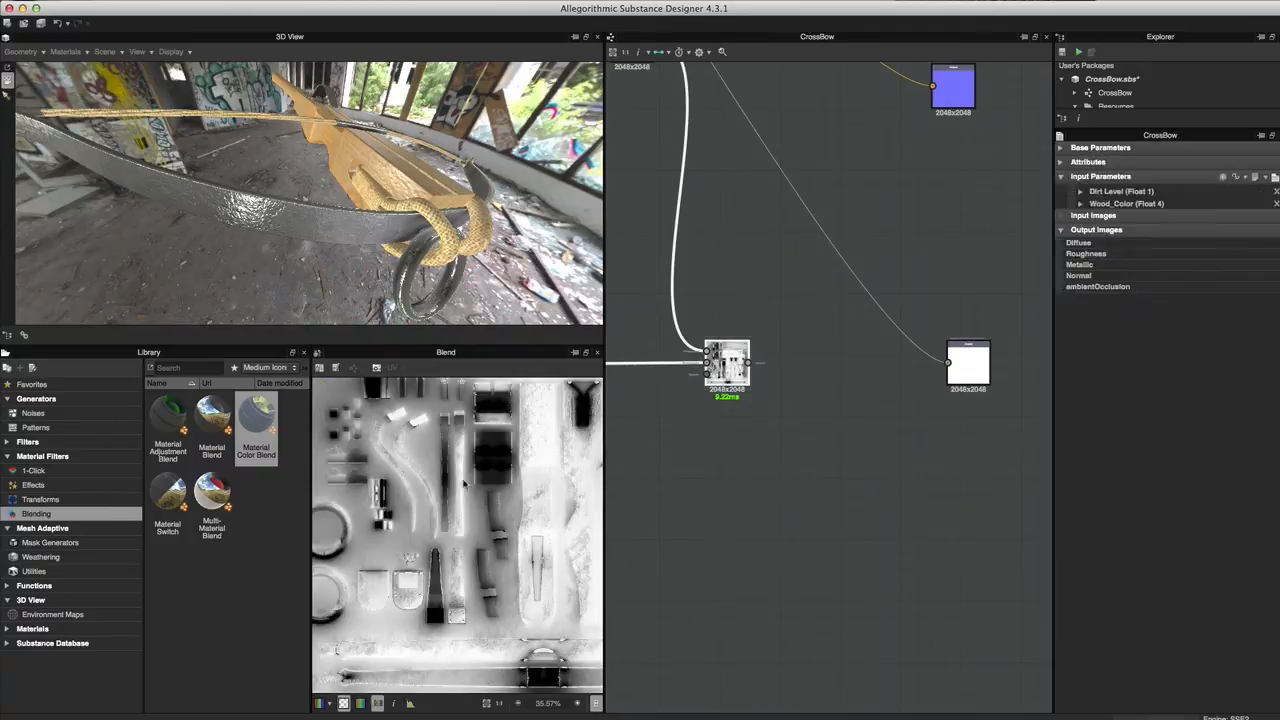
{"action": "scroll", "coordinate": [760, 380], "scroll_direction": "up", "scroll_amount": 1}
{"action": "left_click_drag", "start_coordinate": [745, 358], "coordinate": [972, 358]}
{"action": "scroll", "coordinate": [746, 266], "scroll_direction": "down", "scroll_amount": 1}
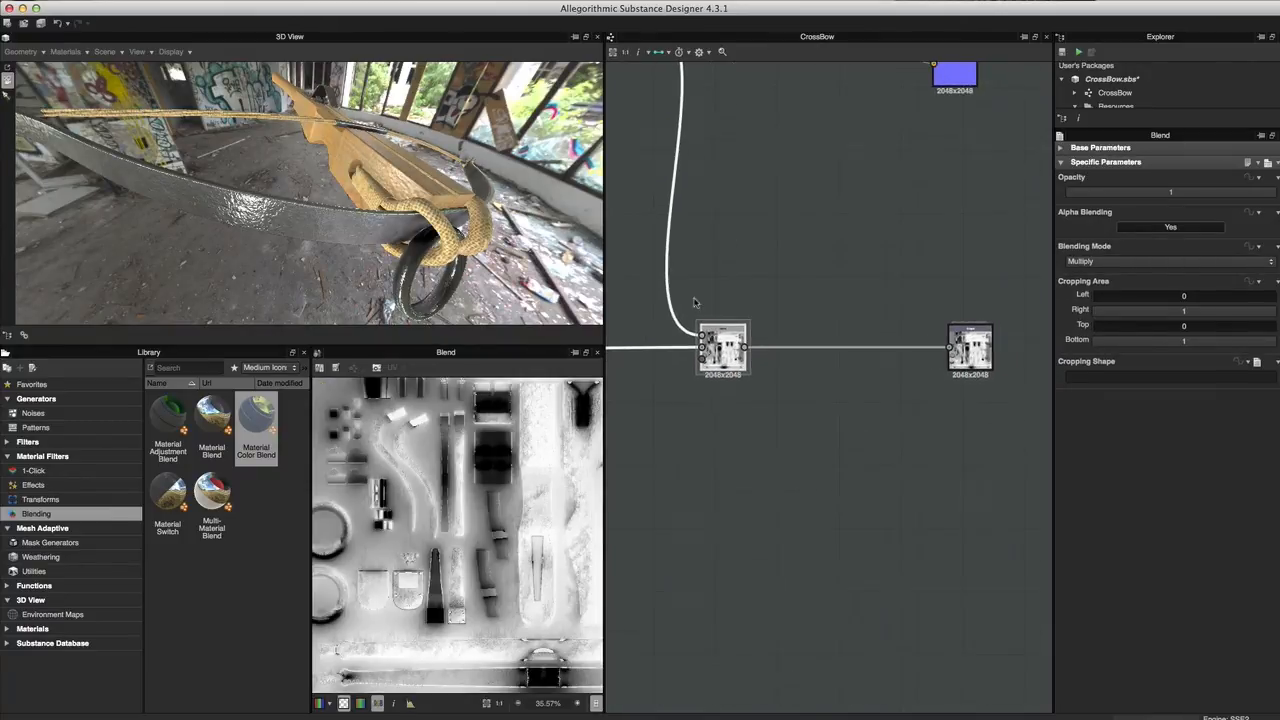
- Preview the new Material Color Blend's result and move its node slightly down toward the existing chain of blends
{"action": "scroll", "coordinate": [874, 274], "scroll_direction": "down", "scroll_amount": 3}
{"action": "middle_click_drag", "start_coordinate": [852, 255], "coordinate": [936, 645]}
{"action": "scroll", "coordinate": [907, 443], "scroll_direction": "down", "scroll_amount": 1}
{"action": "scroll", "coordinate": [917, 453], "scroll_direction": "up", "scroll_amount": 1}
{"action": "middle_click_drag", "start_coordinate": [917, 454], "coordinate": [871, 371]}
{"action": "scroll", "coordinate": [874, 338], "scroll_direction": "up", "scroll_amount": 2}
{"action": "middle_click_drag", "start_coordinate": [793, 296], "coordinate": [920, 487]}
{"action": "scroll", "coordinate": [920, 487], "scroll_direction": "down", "scroll_amount": 1}
{"action": "middle_click_drag", "start_coordinate": [832, 430], "coordinate": [885, 345]}
{"action": "left_click", "coordinate": [699, 239]}
{"action": "double_click", "coordinate": [698, 239]}
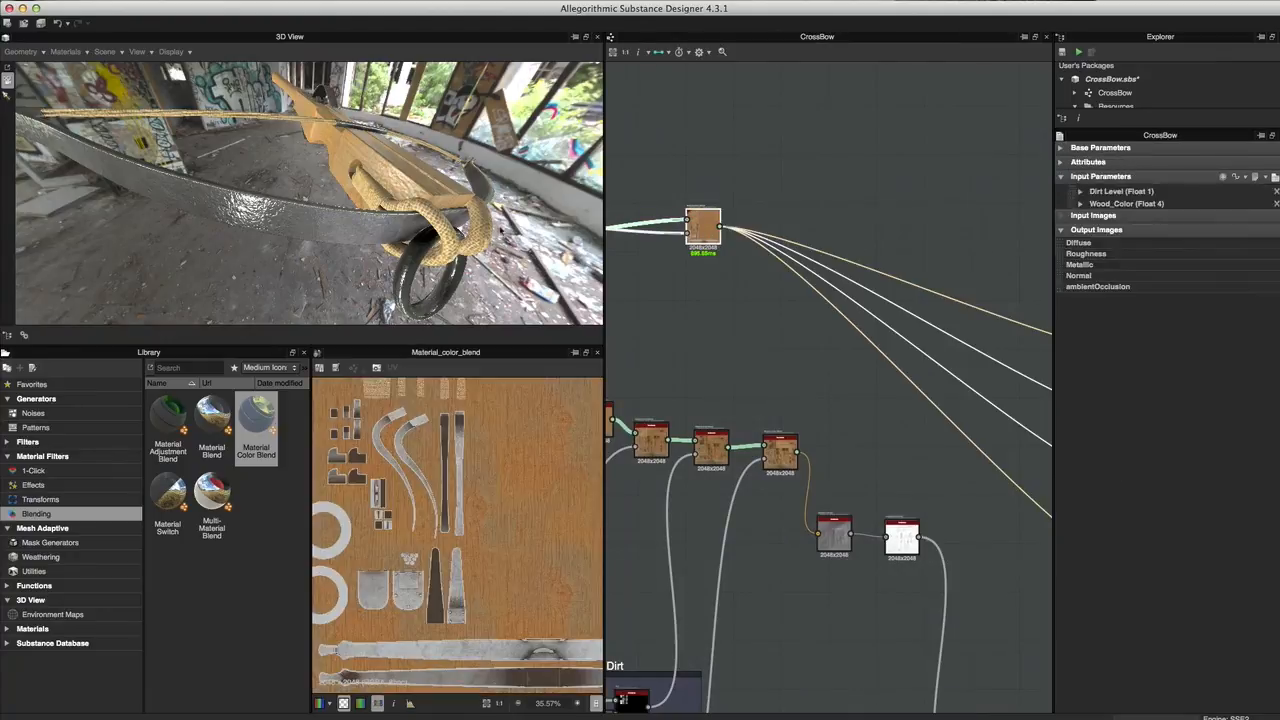
{"action": "mouse_move", "coordinate": [488, 229]}
{"action": "left_mouse_down"}
{"action": "mouse_move", "coordinate": [430, 225]}
{"action": "mouse_move", "coordinate": [467, 223]}
{"action": "left_mouse_up"}
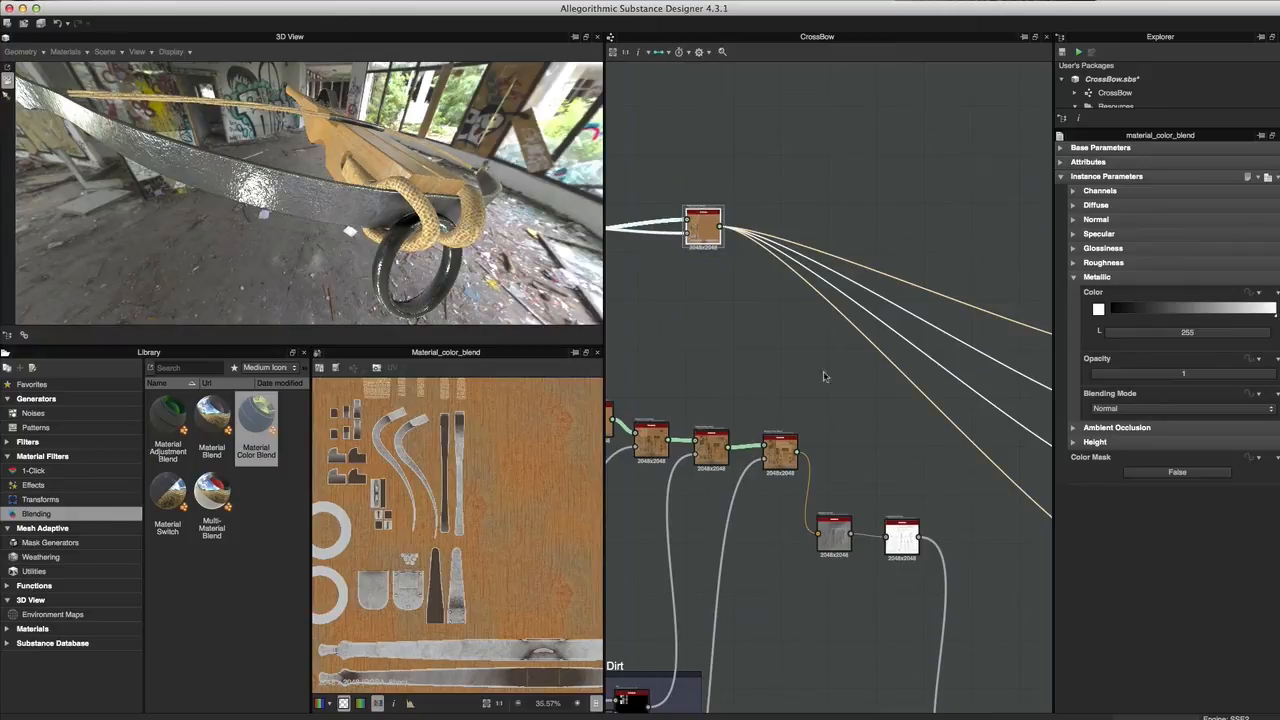
{"action": "left_click_drag", "start_coordinate": [706, 229], "coordinate": [733, 299]}
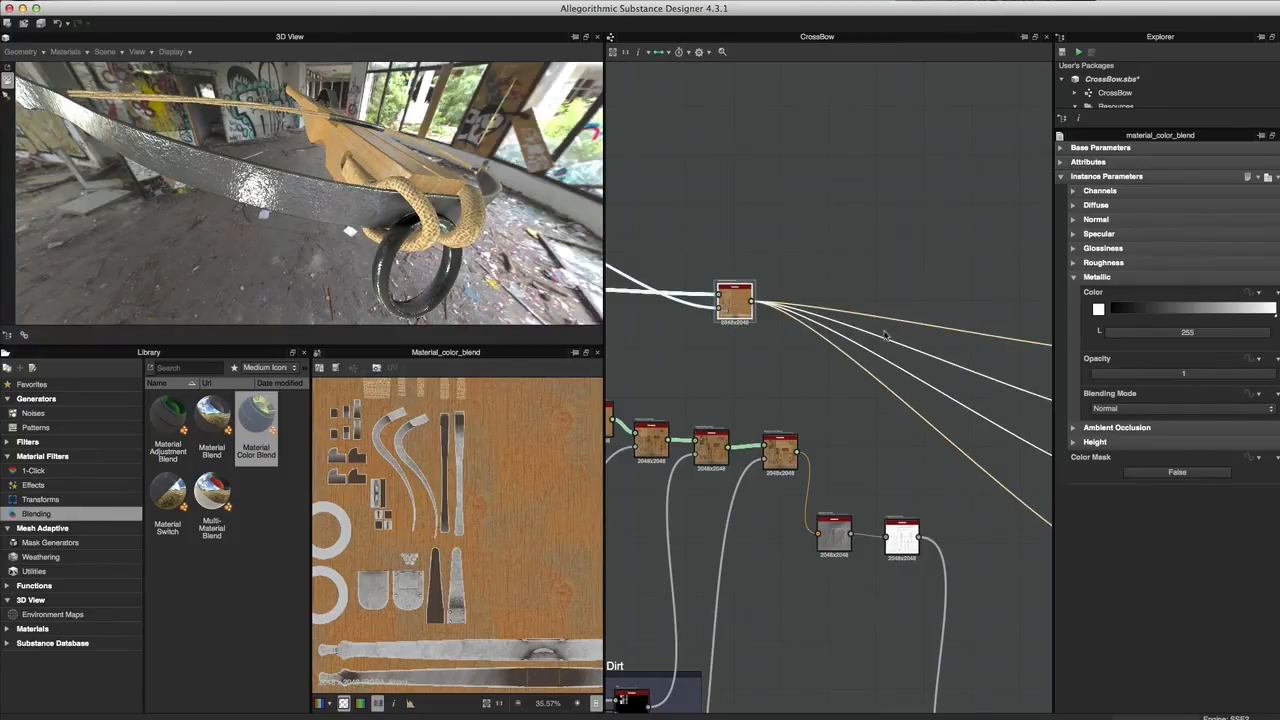
- Set the Material Color Blend's Roughness colour to 238 and its Diffuse opacity to 0.94
{"action": "left_click", "coordinate": [1074, 277]}
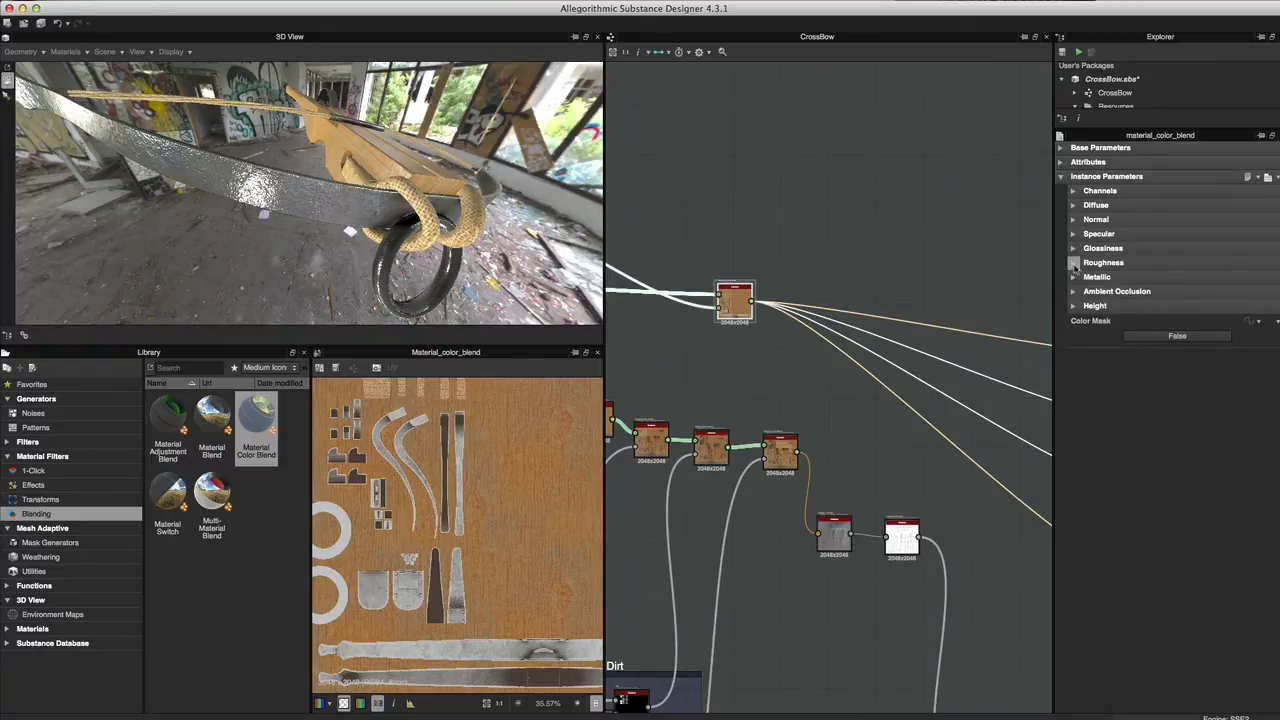
{"action": "left_click", "coordinate": [1074, 263]}
{"action": "left_click_drag", "start_coordinate": [1240, 320], "coordinate": [1262, 321]}
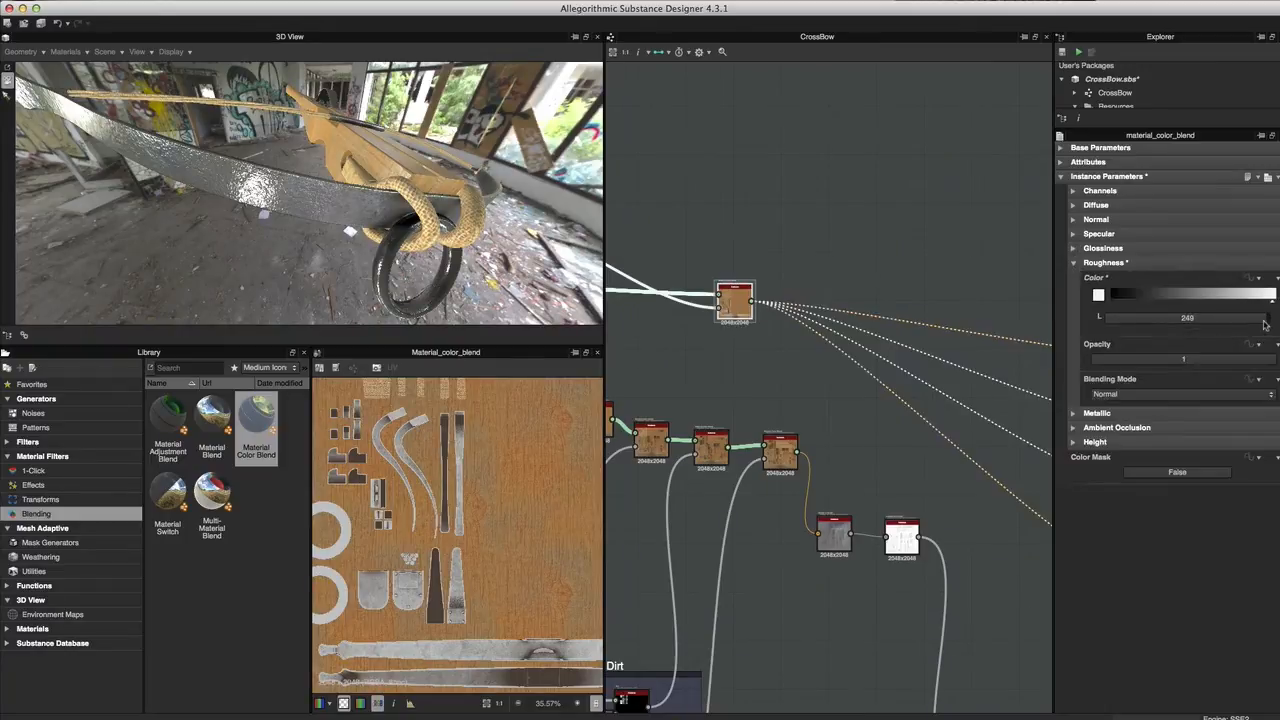
{"action": "left_click", "coordinate": [1074, 205]}
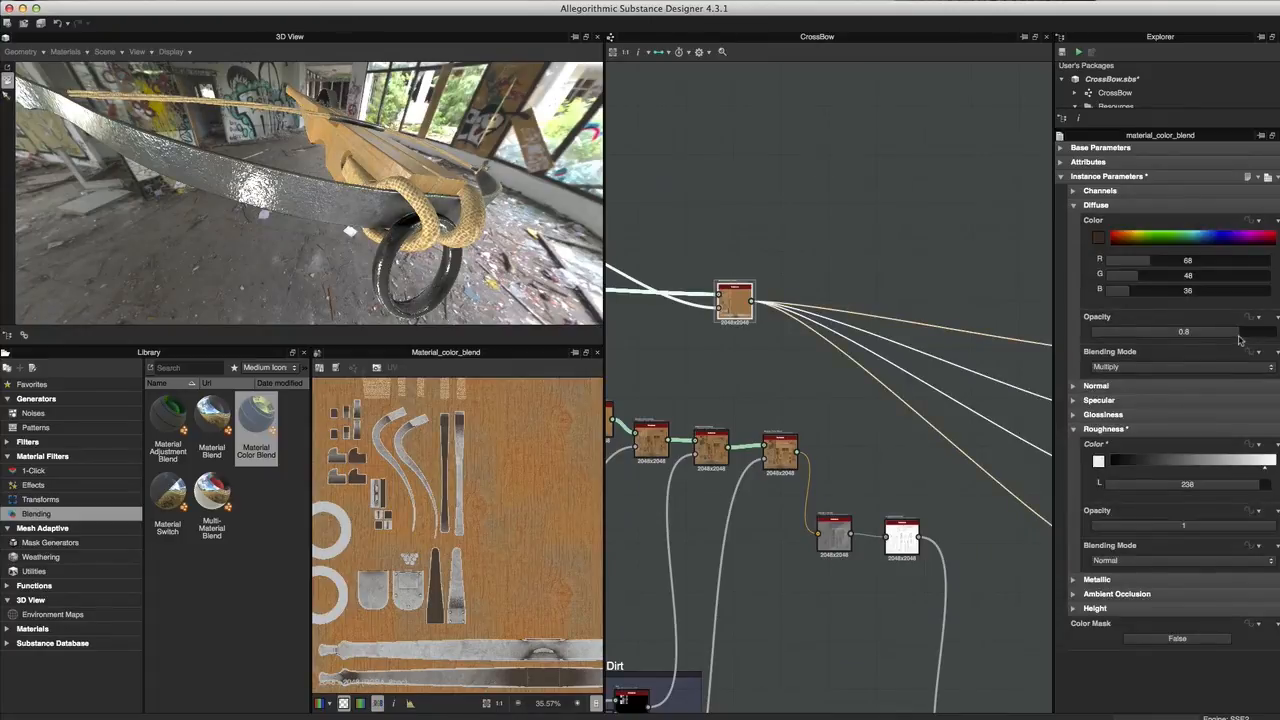
{"action": "left_click_drag", "start_coordinate": [1250, 339], "coordinate": [1265, 338]}
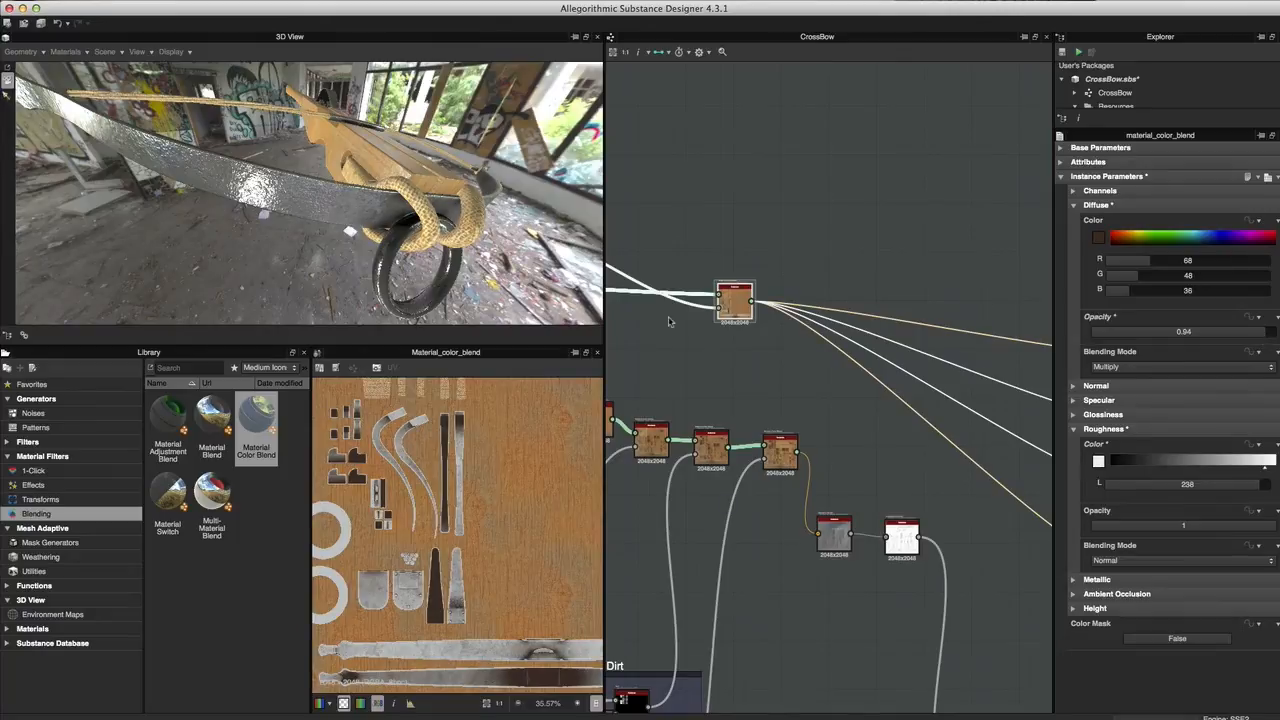
- Move the Dirt mask generator node right beside the Material Color Blend it feeds
{"action": "middle_click_drag", "start_coordinate": [737, 380], "coordinate": [1001, 365]}
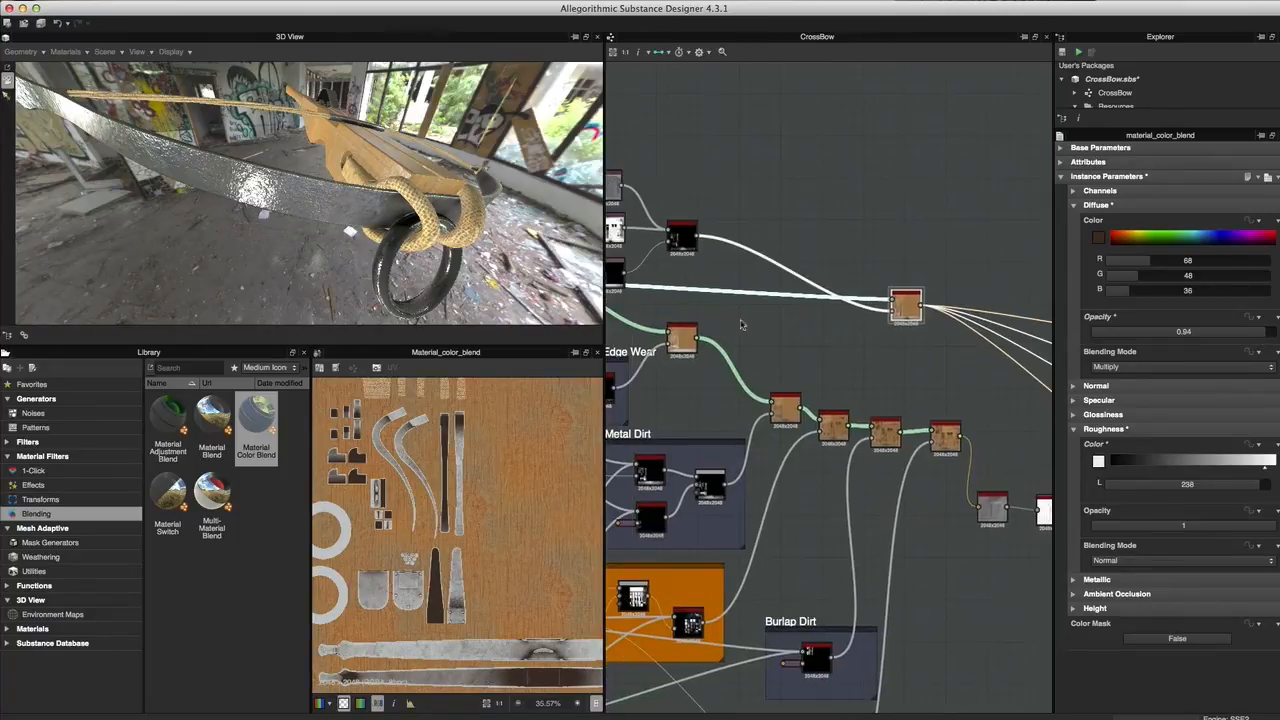
{"action": "left_click_drag", "start_coordinate": [687, 259], "coordinate": [857, 350]}
{"action": "scroll", "coordinate": [857, 350], "scroll_direction": "up", "scroll_amount": 3}
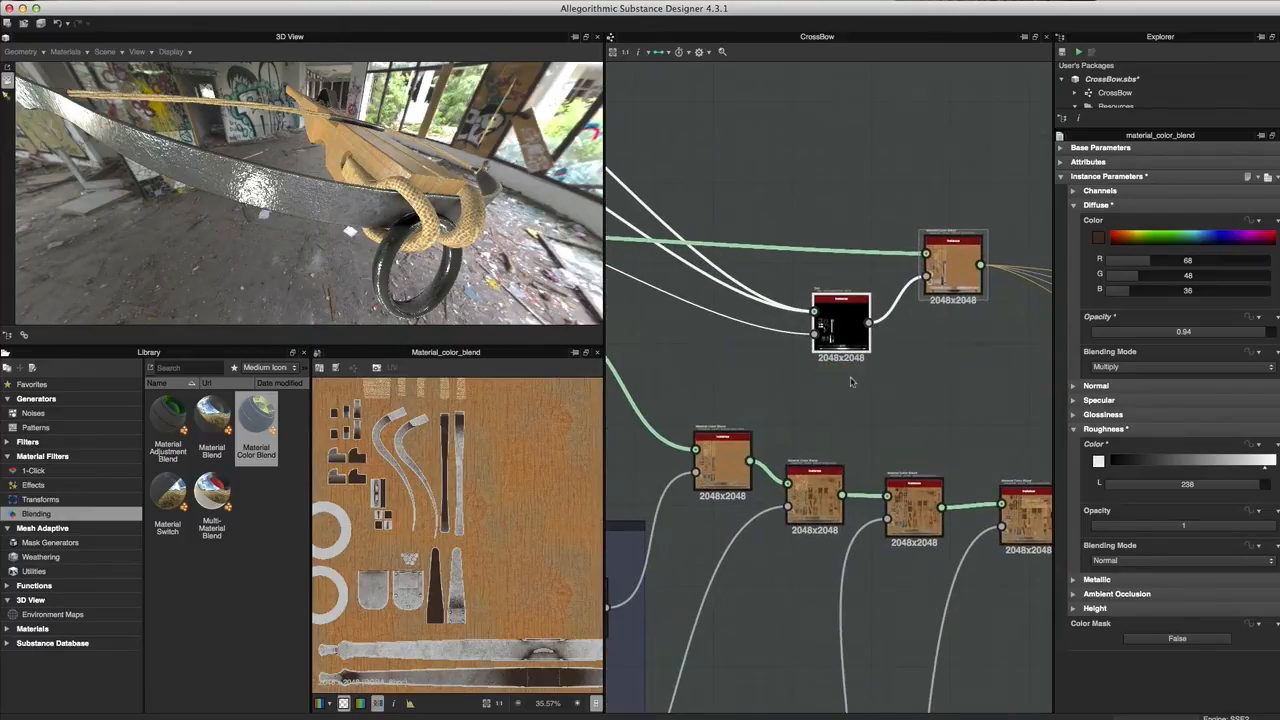
- Set the Dirt mask generator's Dirt Level to 0.82 and its Dirt Contrast to 0.1
{"action": "left_click", "coordinate": [842, 328]}
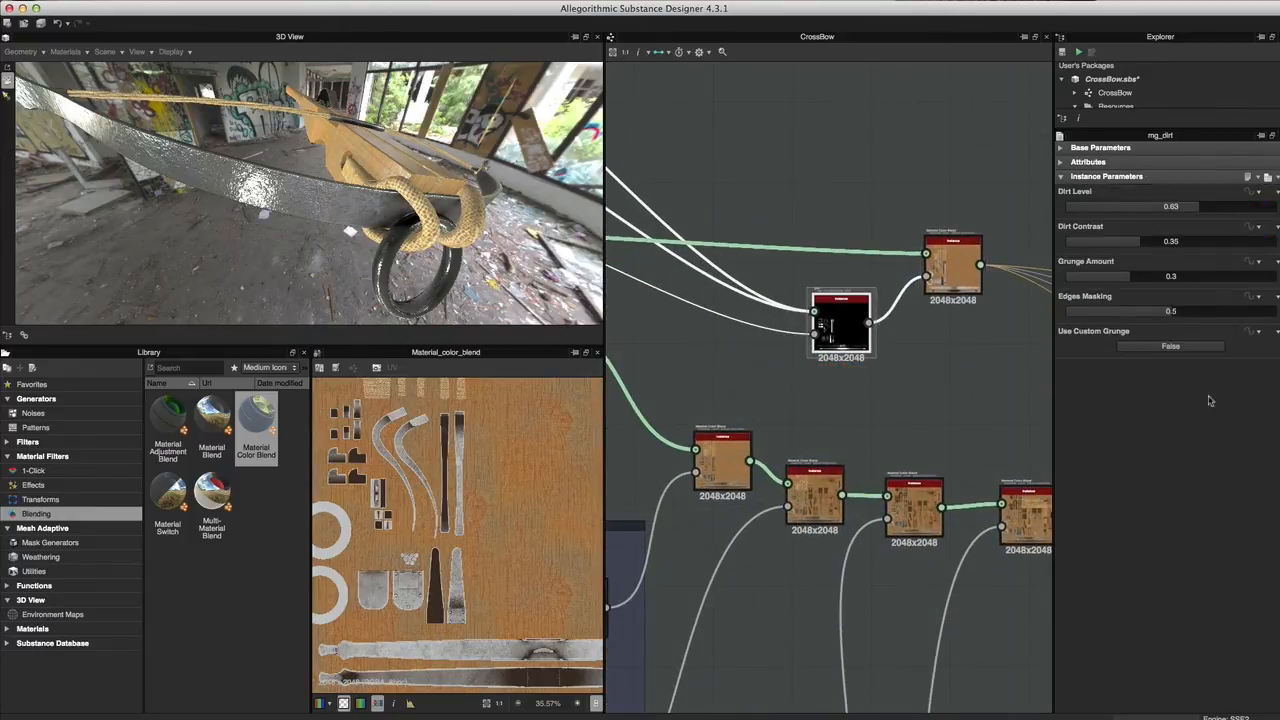
{"action": "left_click", "coordinate": [1241, 210]}
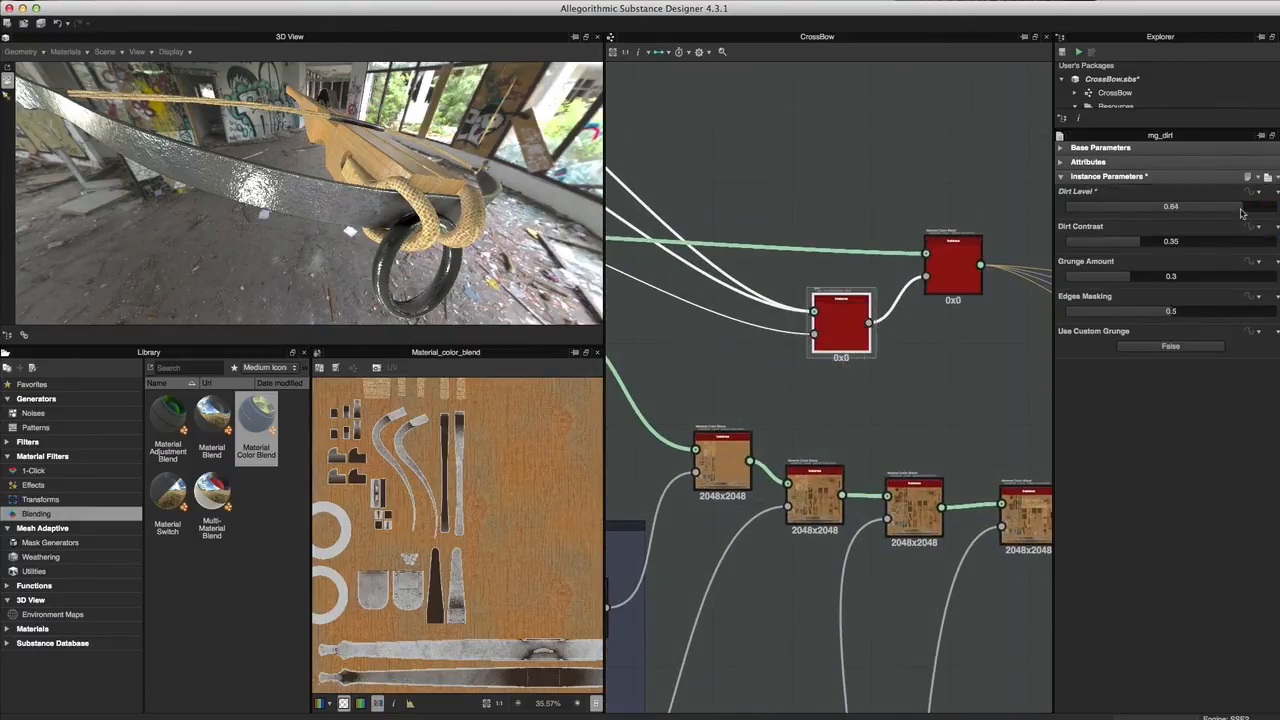
{"action": "mouse_move", "coordinate": [293, 220]}
{"action": "left_mouse_down"}
{"action": "mouse_move", "coordinate": [260, 205]}
{"action": "mouse_move", "coordinate": [320, 235]}
{"action": "mouse_move", "coordinate": [278, 217]}
{"action": "left_mouse_up"}
{"action": "left_click", "coordinate": [1238, 207]}
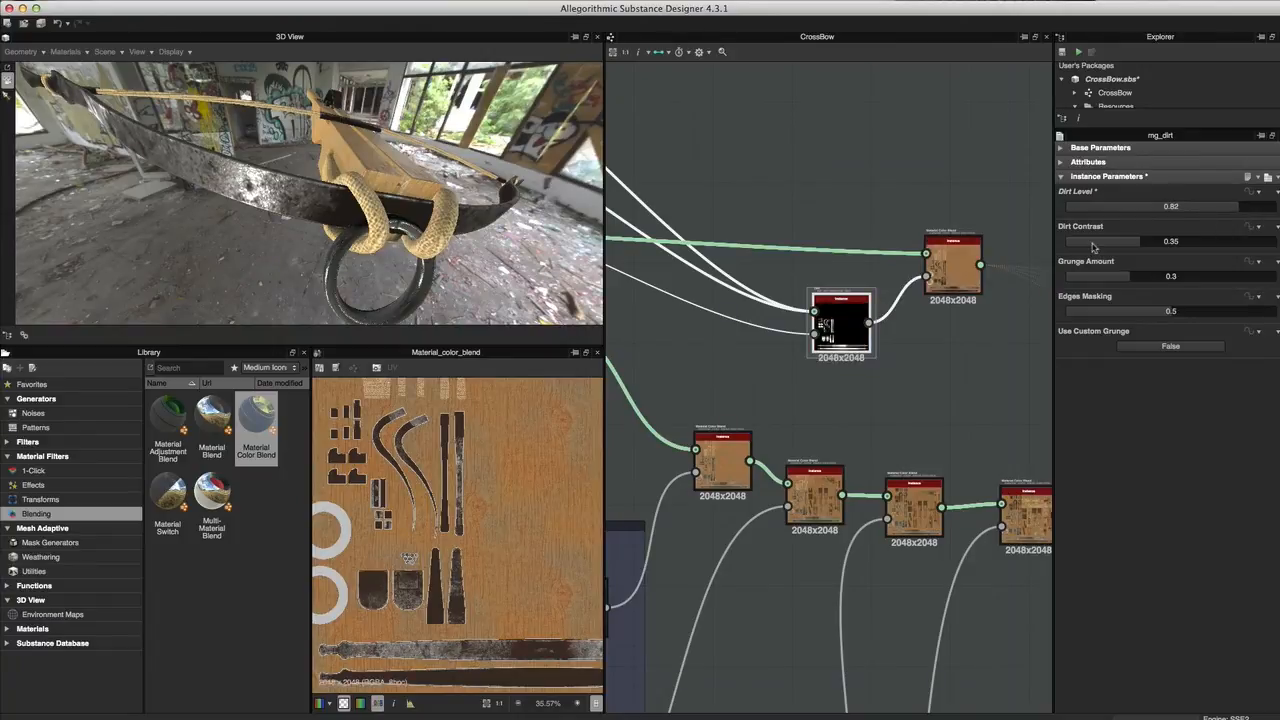
{"action": "left_click", "coordinate": [1093, 243]}
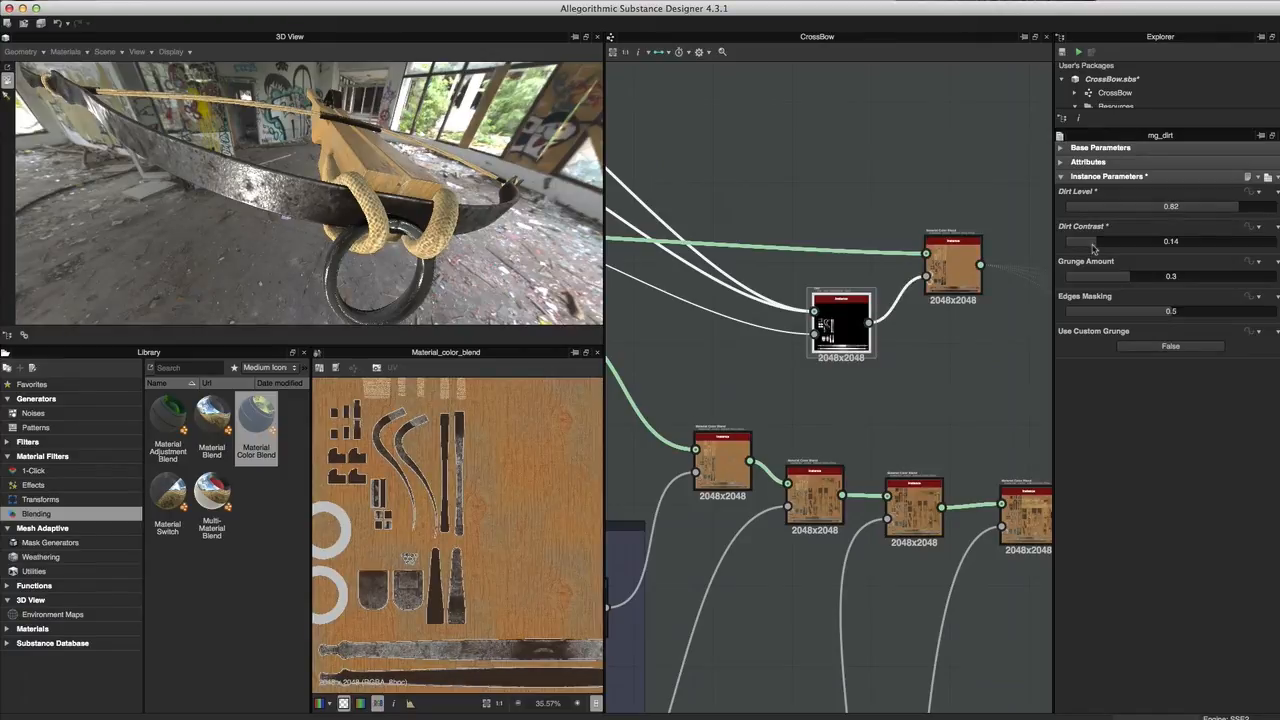
{"action": "left_click_drag", "start_coordinate": [1094, 245], "coordinate": [1086, 245]}
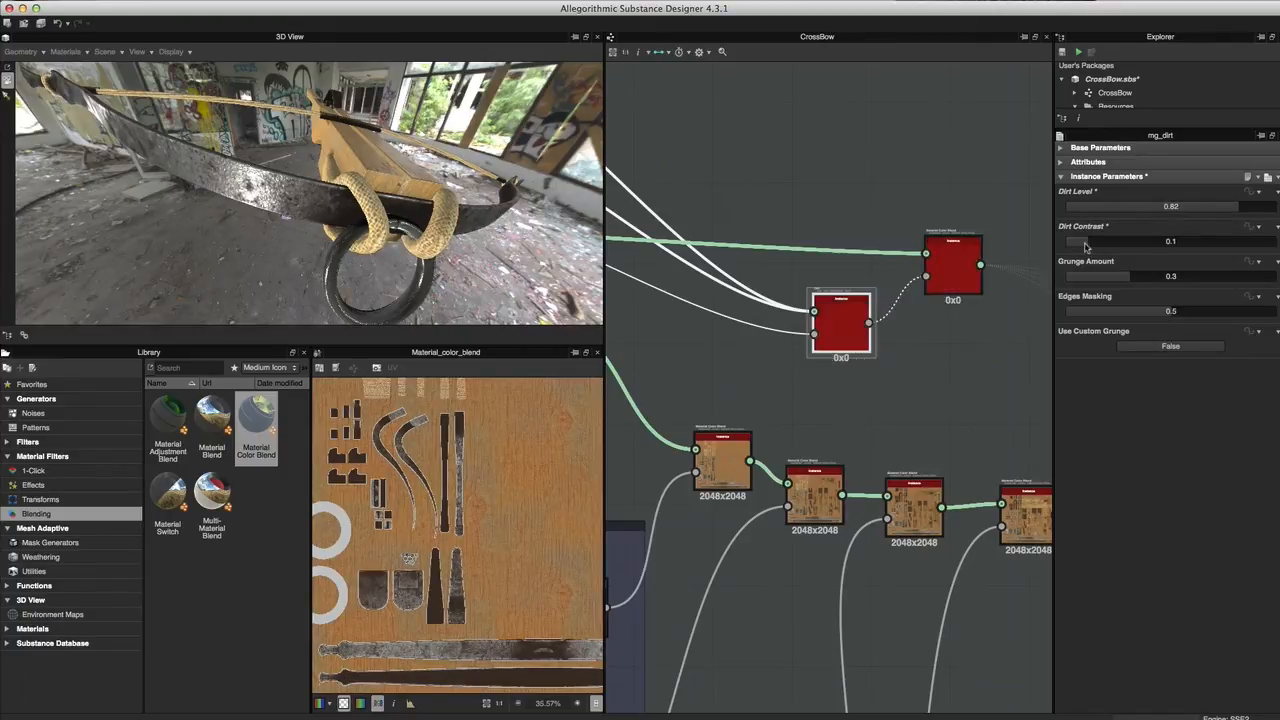
- Try a Dirt Level of 0.88 on the Dirt mask generator, check the metal bow, and restore 0.82
{"action": "left_click", "coordinate": [1250, 207]}
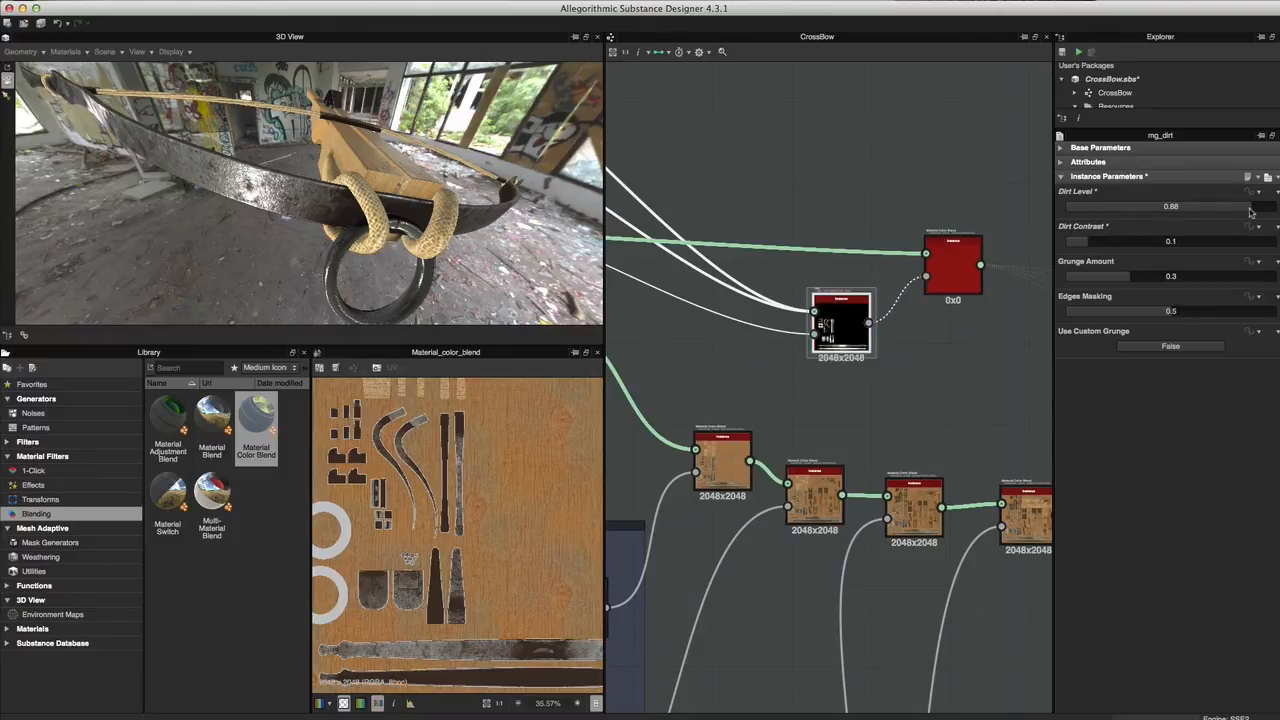
{"action": "left_click_drag", "start_coordinate": [435, 262], "coordinate": [464, 268]}
{"action": "left_click", "coordinate": [1238, 209]}
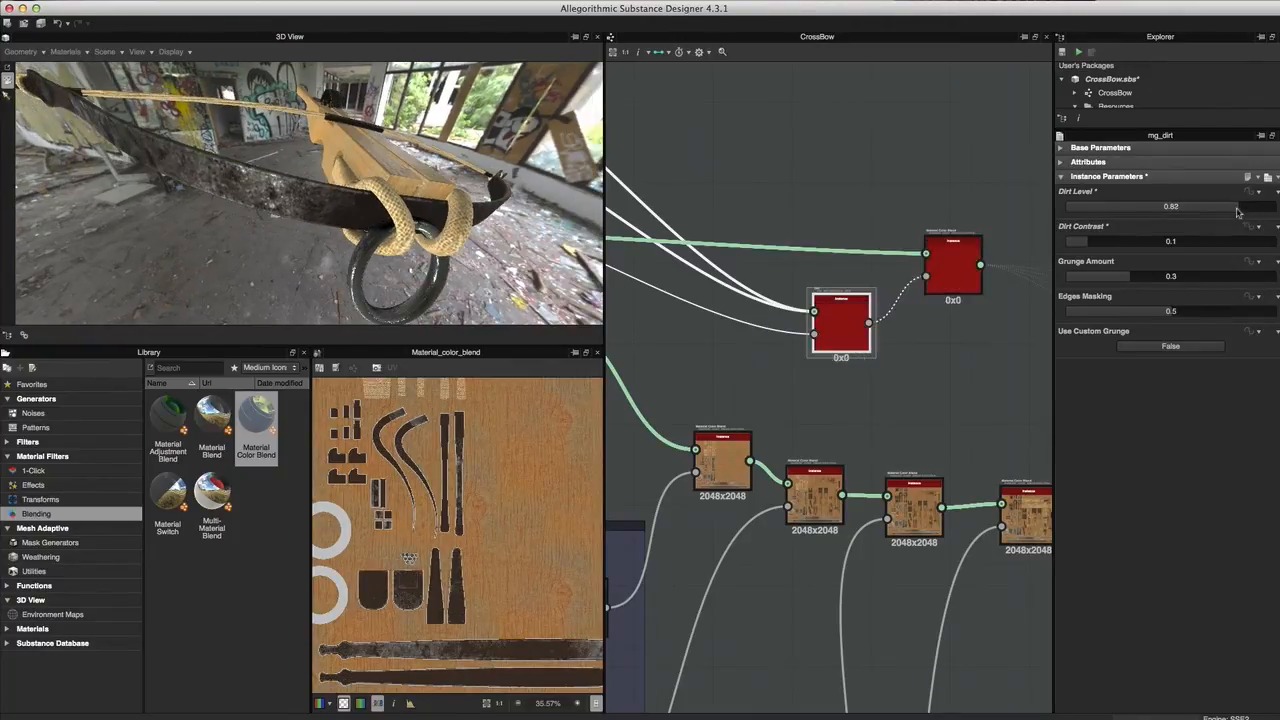
{"action": "left_click_drag", "start_coordinate": [454, 254], "coordinate": [414, 244]}
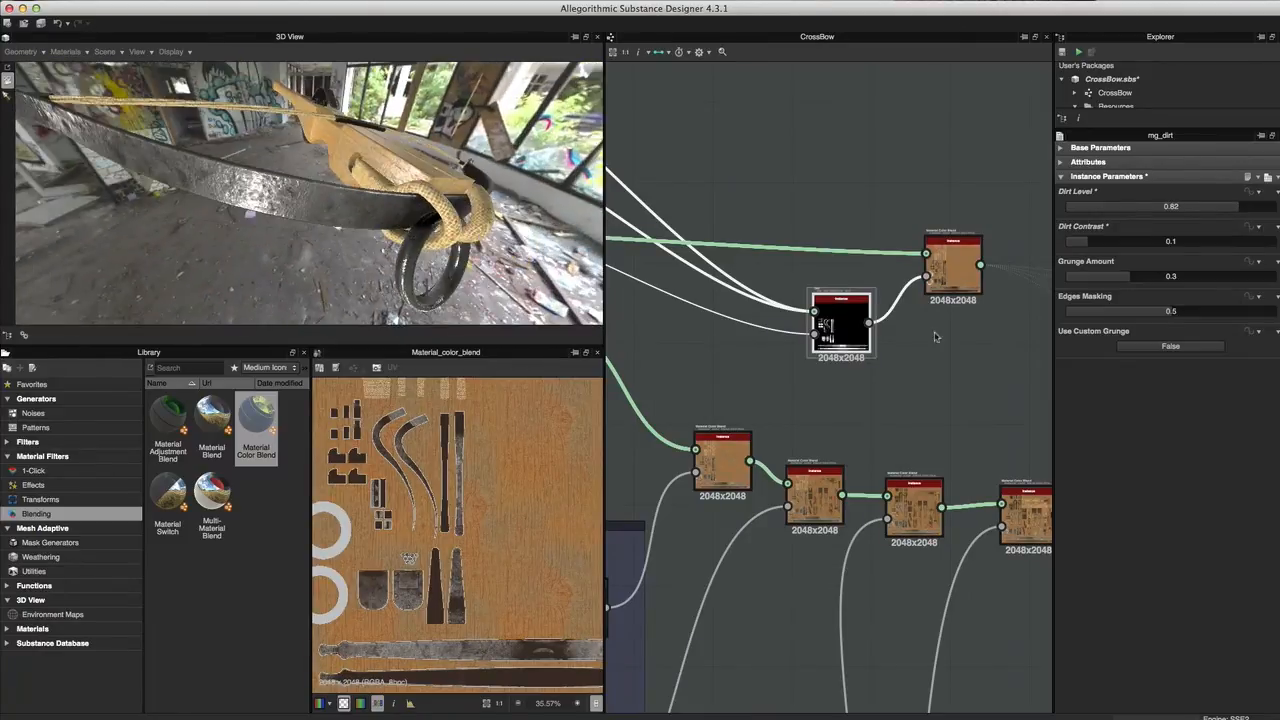
- Set the Material Color Blend's Roughness colour to 215 and its Diffuse opacity to 0.75, checking the metal bow
{"action": "left_click", "coordinate": [961, 277]}
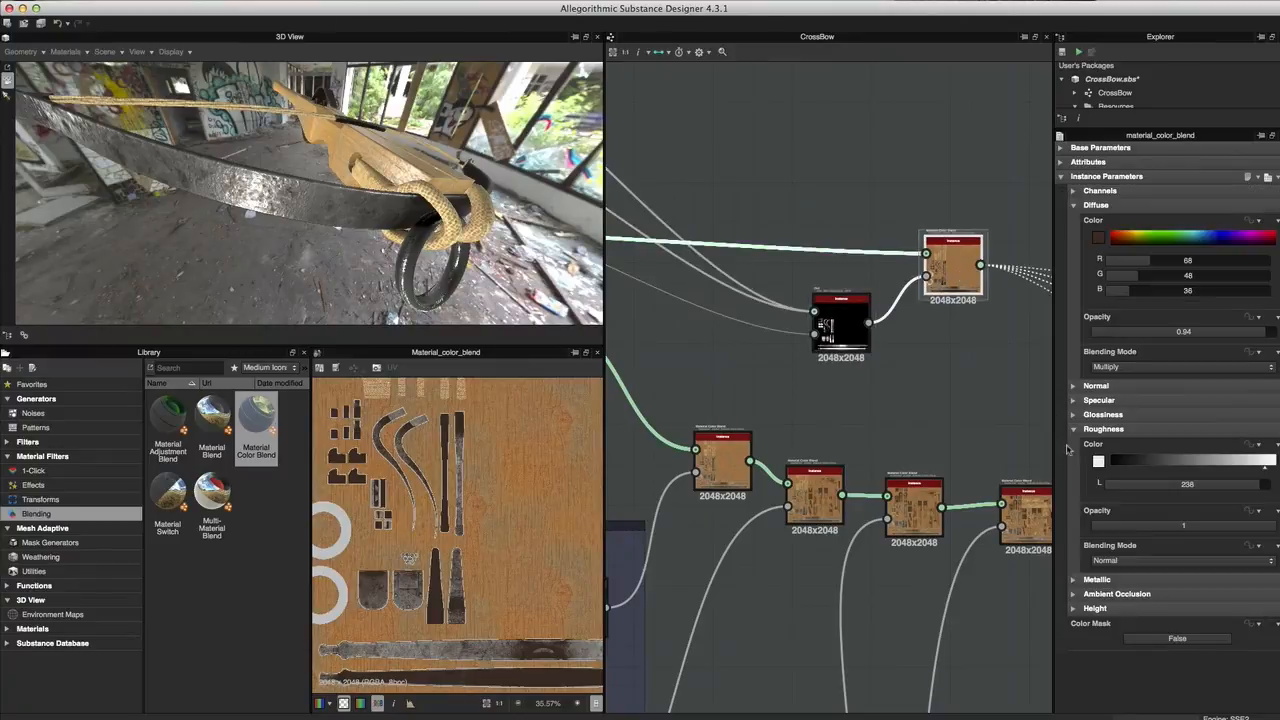
{"action": "left_click", "coordinate": [1246, 485]}
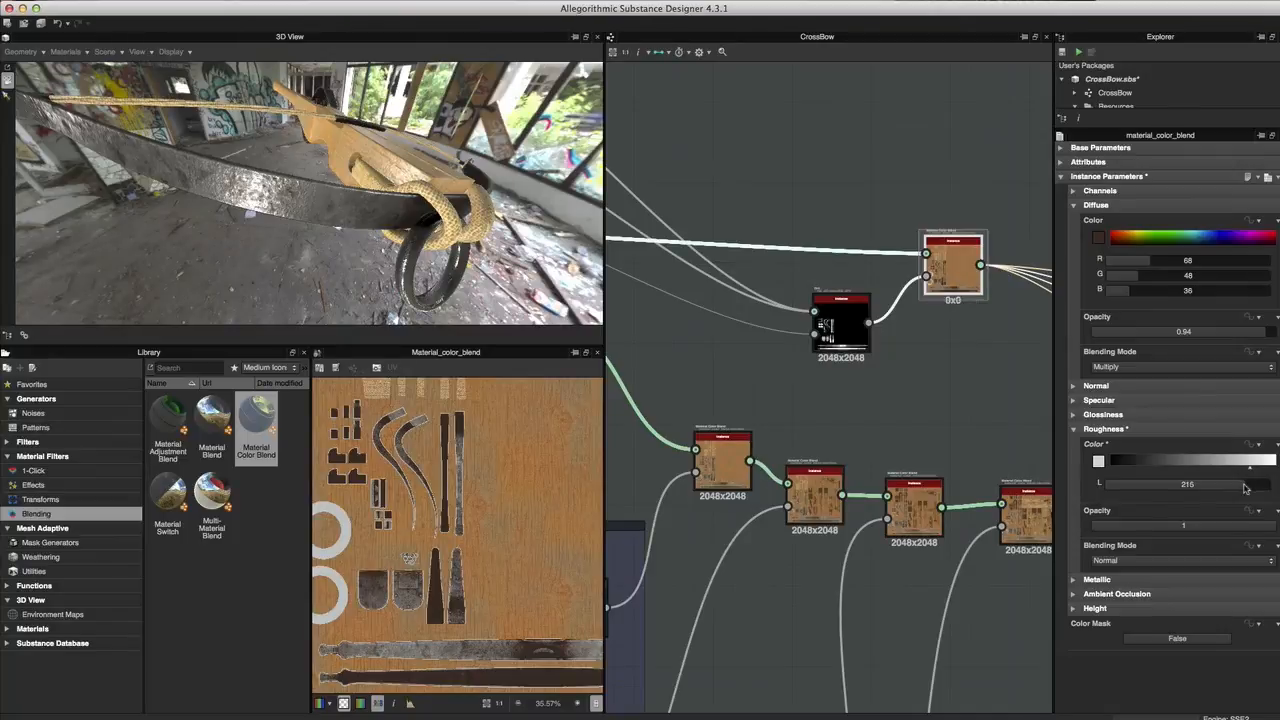
{"action": "left_click_drag", "start_coordinate": [414, 190], "coordinate": [382, 199]}
{"action": "scroll", "coordinate": [420, 185], "scroll_direction": "up", "scroll_amount": 2}
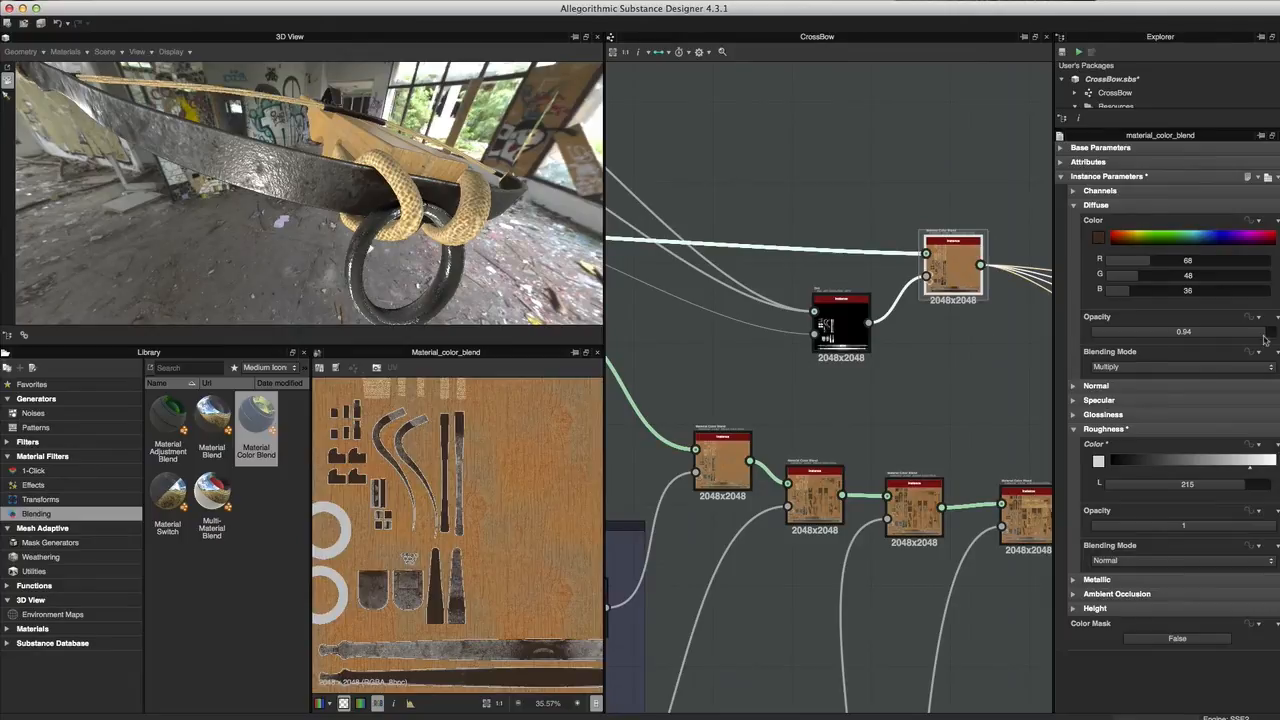
{"action": "left_click_drag", "start_coordinate": [1256, 335], "coordinate": [1230, 337]}
{"action": "left_click_drag", "start_coordinate": [467, 254], "coordinate": [391, 230]}
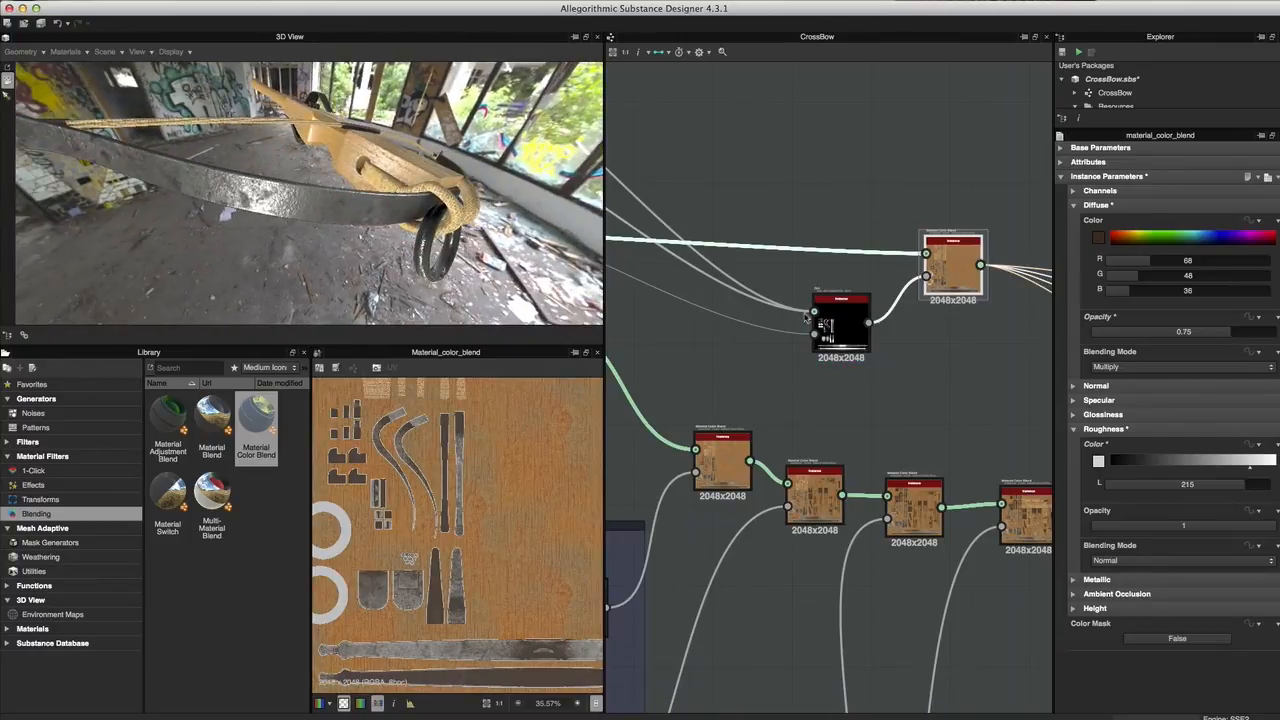
- Raise the Dirt mask generator's Dirt Level slightly
{"action": "left_click", "coordinate": [844, 317]}
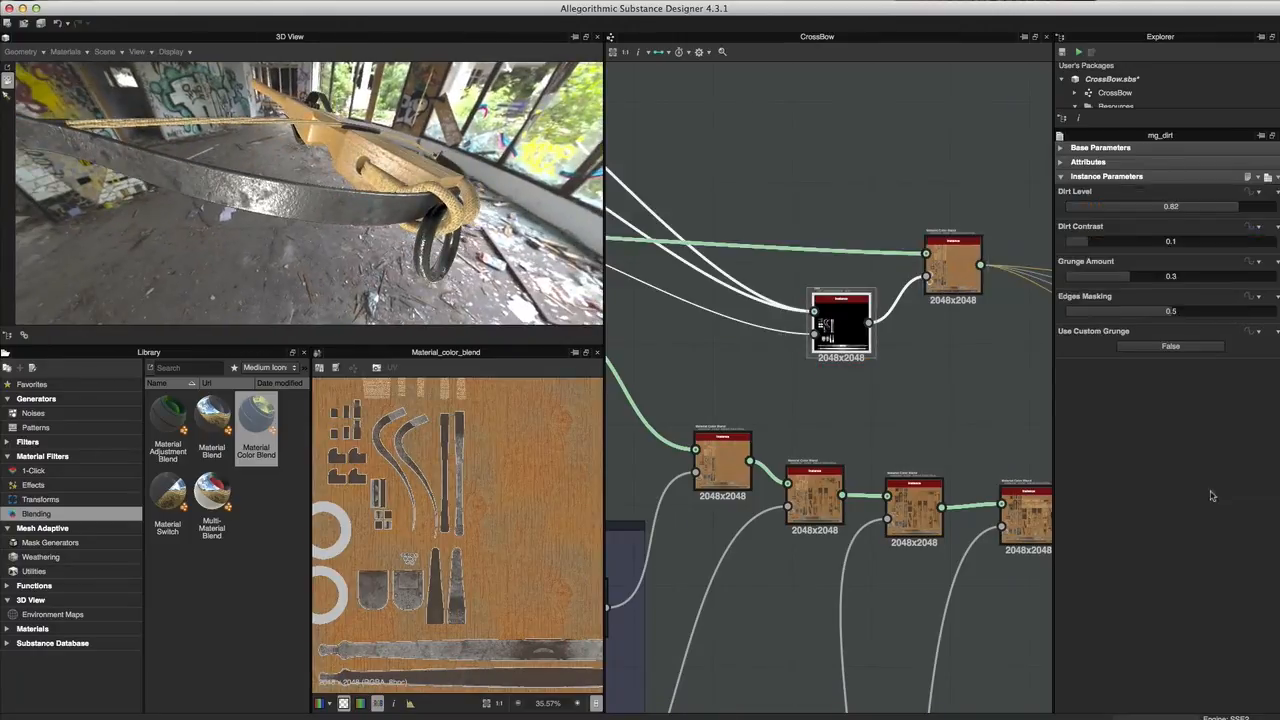
{"action": "left_click", "coordinate": [1246, 208]}
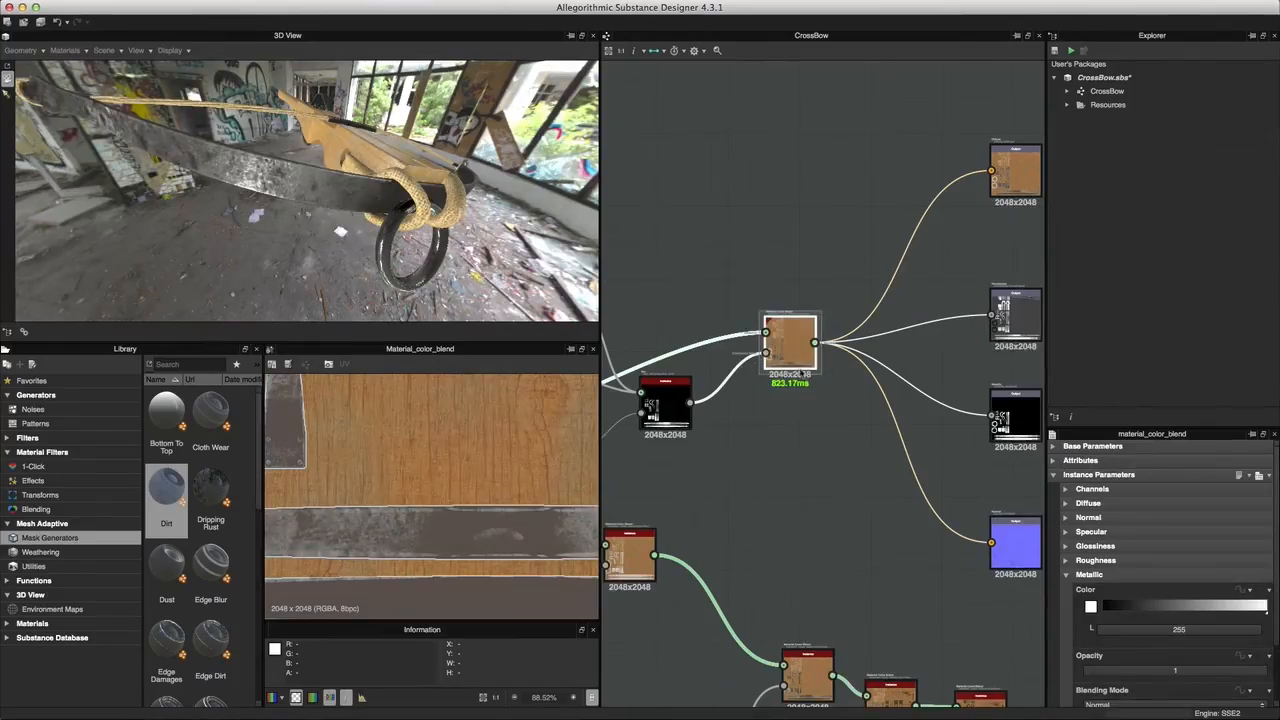
- Enlarge the parameters area and examine the dirt on the metal parts in the Material Color Blend's 2D preview
{"action": "left_click_drag", "start_coordinate": [1204, 408], "coordinate": [1200, 172]}
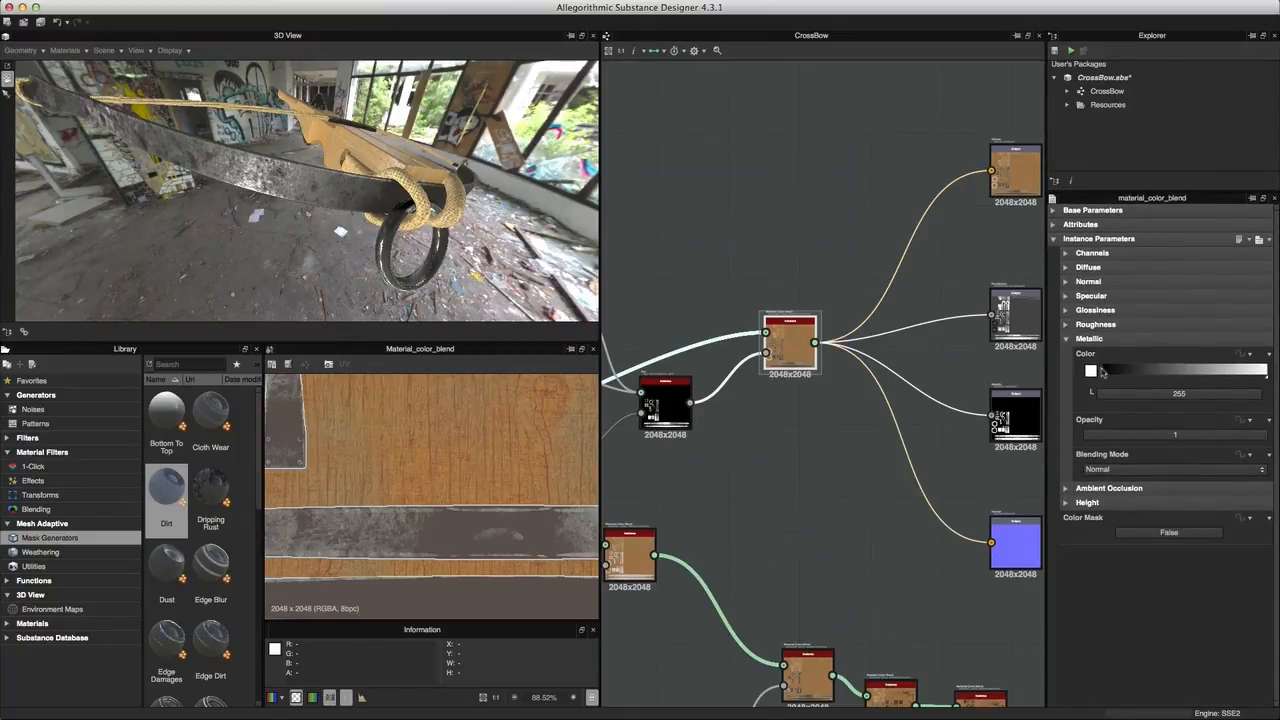
{"action": "scroll", "coordinate": [872, 422], "scroll_direction": "up", "scroll_amount": 1}
{"action": "middle_click_drag", "start_coordinate": [881, 385], "coordinate": [907, 335]}
{"action": "scroll", "coordinate": [481, 523], "scroll_direction": "down", "scroll_amount": 1}
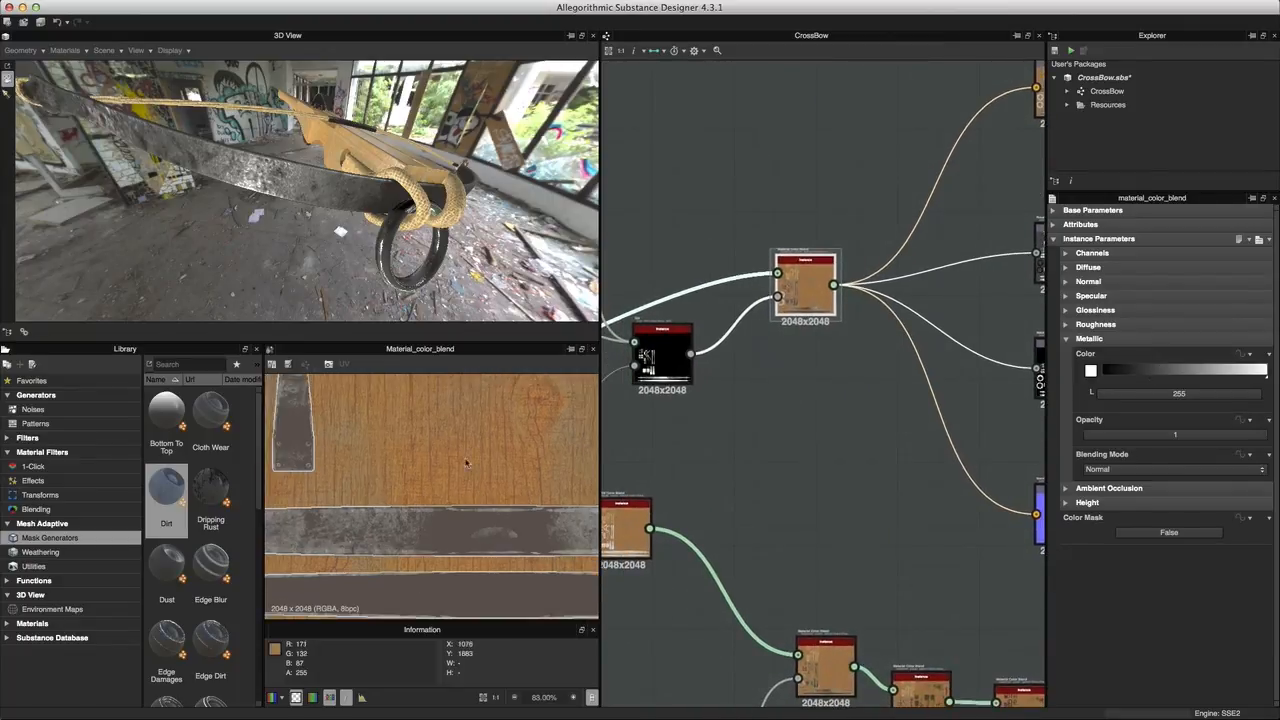
{"action": "scroll", "coordinate": [481, 523], "scroll_direction": "up", "scroll_amount": 3}
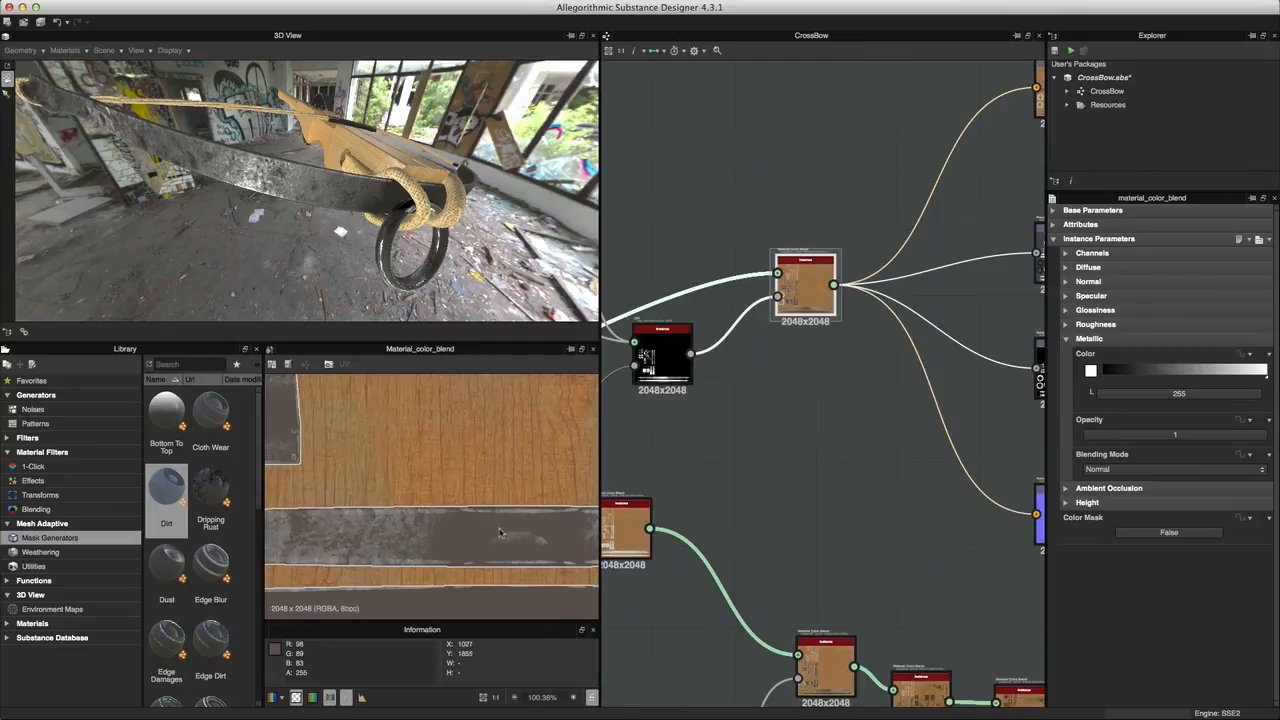
{"action": "scroll", "coordinate": [453, 493], "scroll_direction": "down", "scroll_amount": 2}
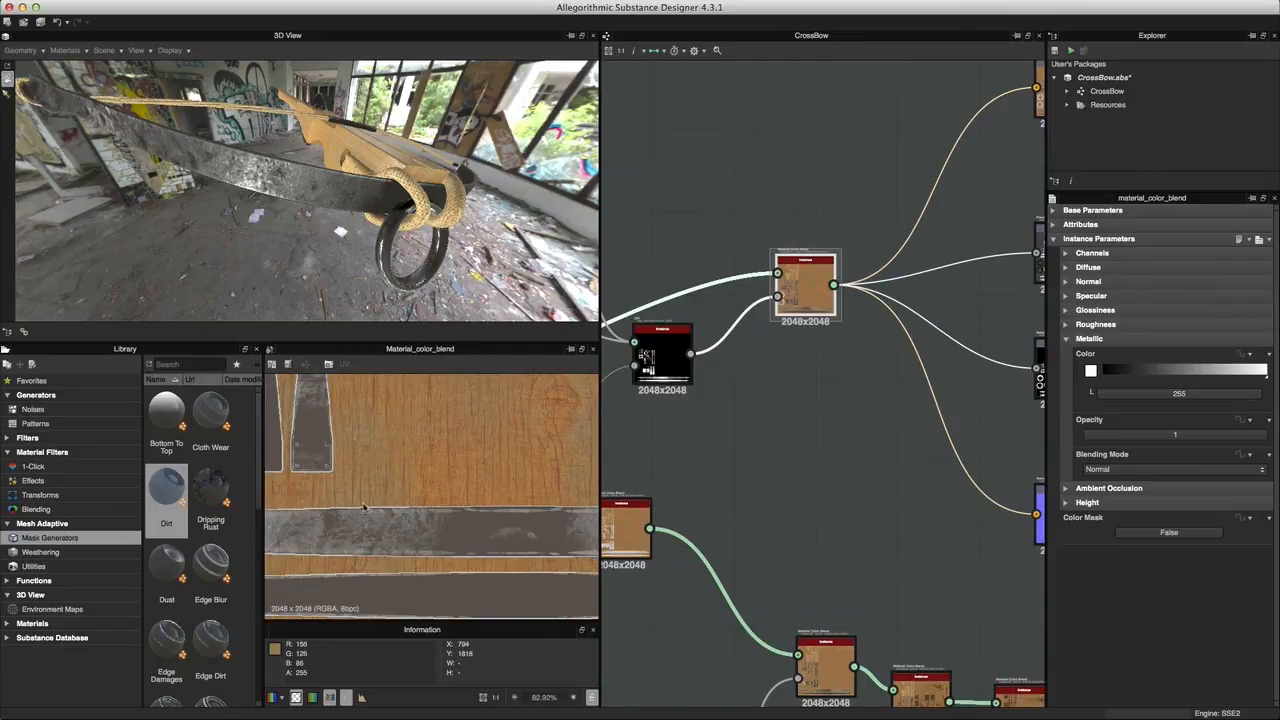
- Preview the Metallic output in the 2D view and examine the metal parts of the map
{"action": "middle_click_drag", "start_coordinate": [931, 294], "coordinate": [847, 265]}
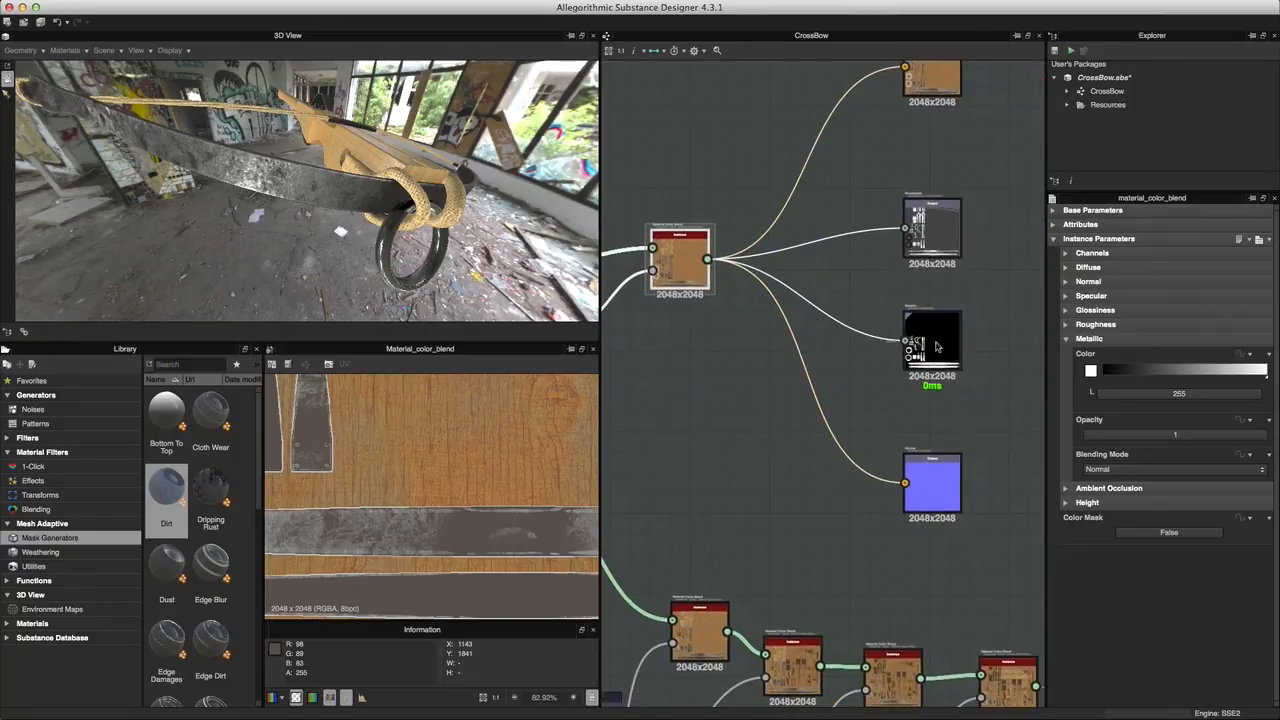
{"action": "double_click", "coordinate": [930, 344]}
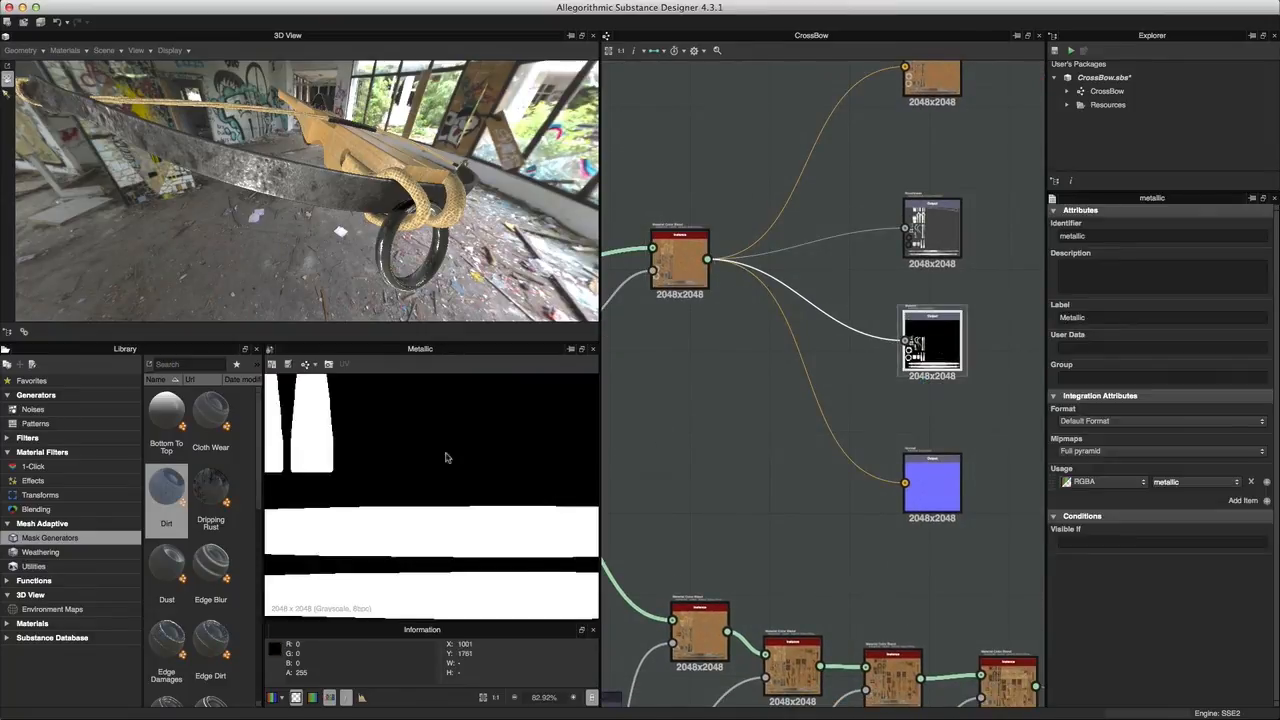
{"action": "scroll", "coordinate": [470, 480], "scroll_direction": "down", "scroll_amount": 5}
{"action": "scroll", "coordinate": [432, 481], "scroll_direction": "up", "scroll_amount": 2}
{"action": "middle_click_drag", "start_coordinate": [455, 484], "coordinate": [478, 431]}
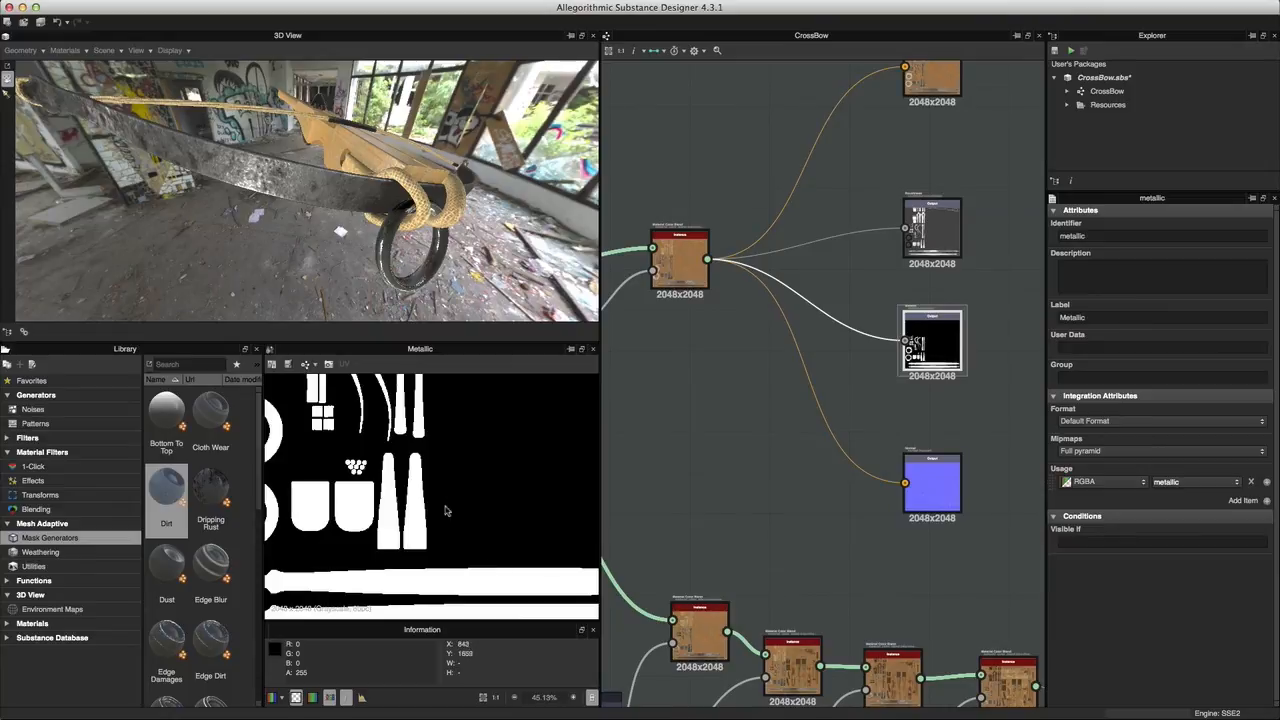
{"action": "scroll", "coordinate": [480, 510], "scroll_direction": "up", "scroll_amount": 2}
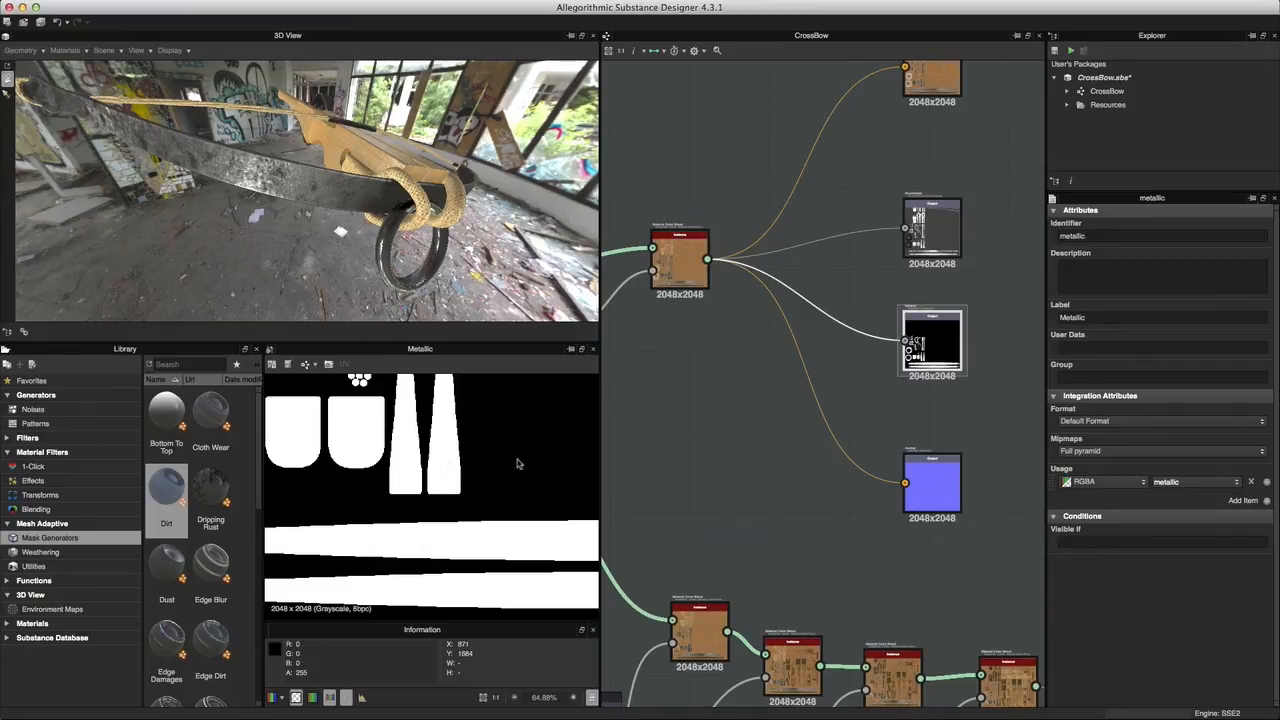
{"action": "scroll", "coordinate": [491, 455], "scroll_direction": "down", "scroll_amount": 1}
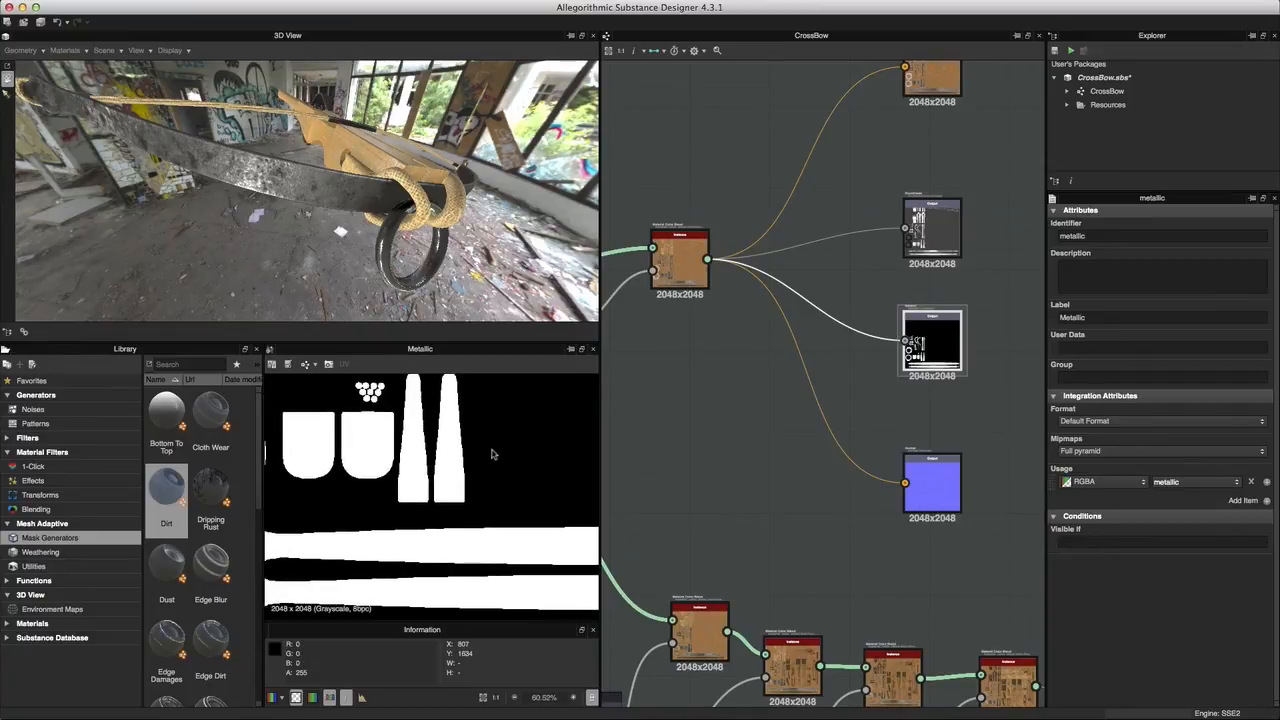
- Preview the Diffuse output in the 2D view and examine the dirt on the metal bow strips
{"action": "scroll", "coordinate": [456, 465], "scroll_direction": "down", "scroll_amount": 2}
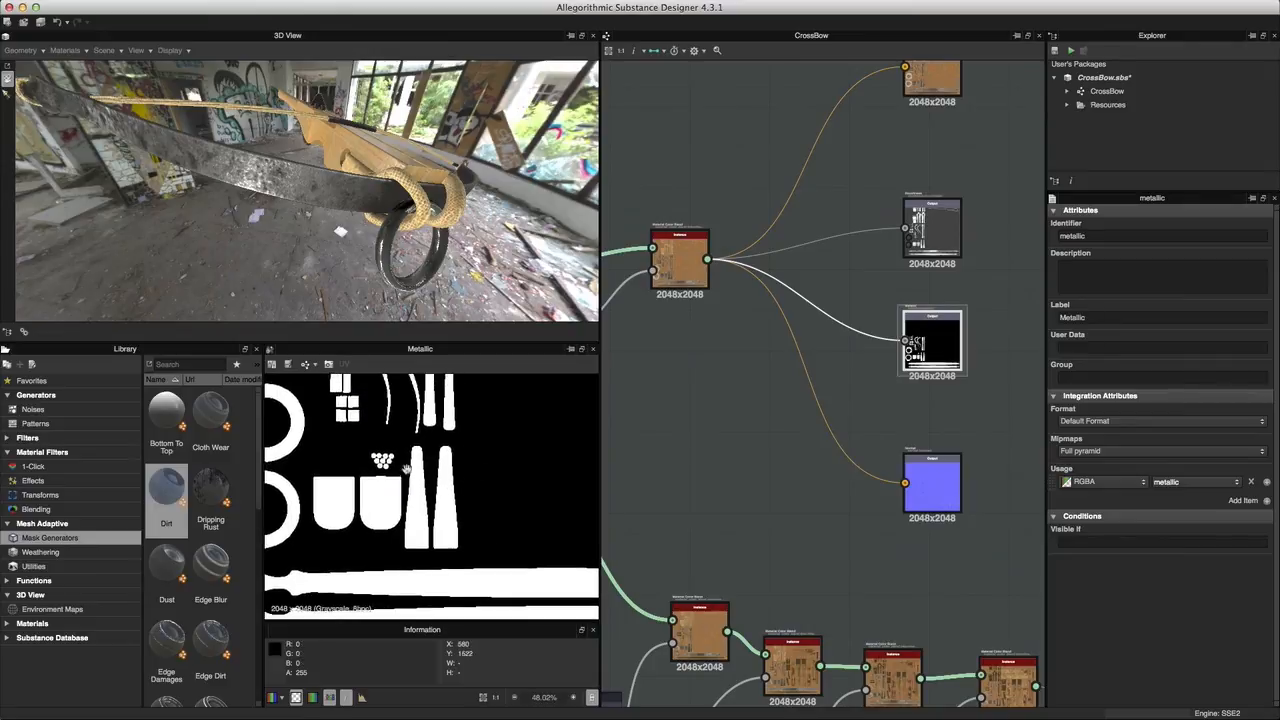
{"action": "double_click", "coordinate": [929, 84]}
{"action": "double_click", "coordinate": [675, 379]}
{"action": "scroll", "coordinate": [445, 520], "scroll_direction": "up", "scroll_amount": 4}
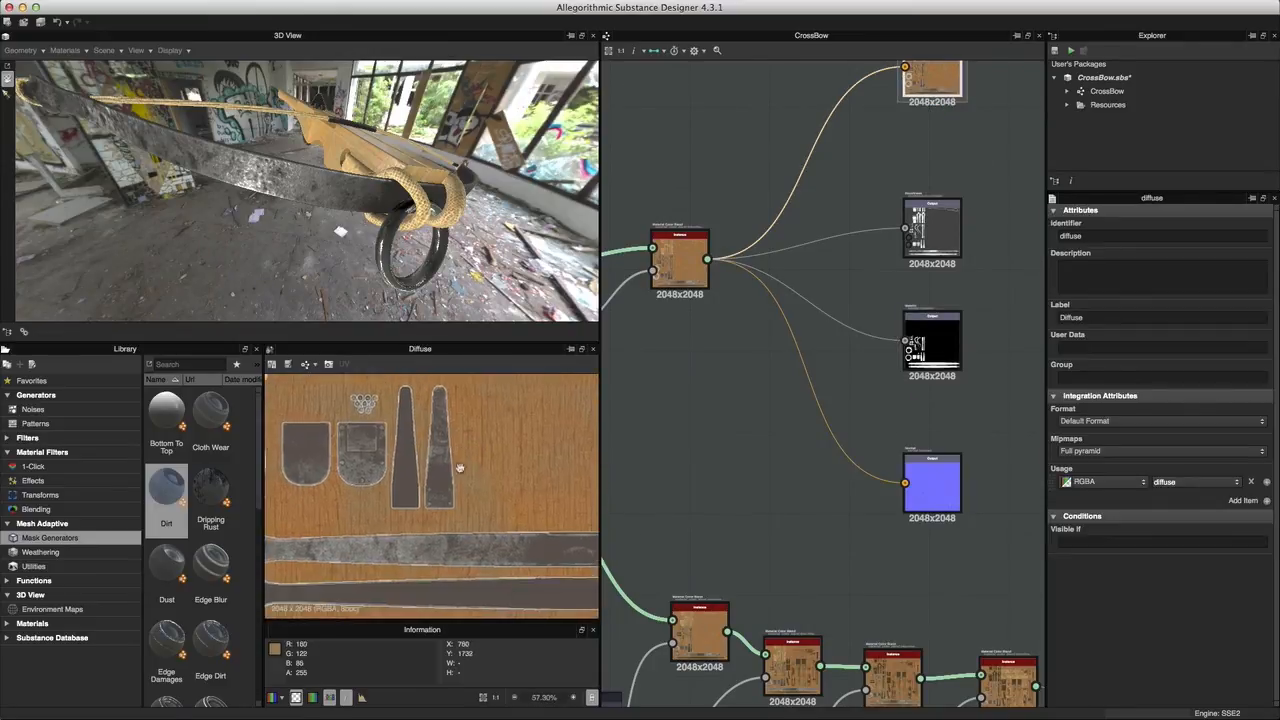
{"action": "scroll", "coordinate": [439, 515], "scroll_direction": "up", "scroll_amount": 2}
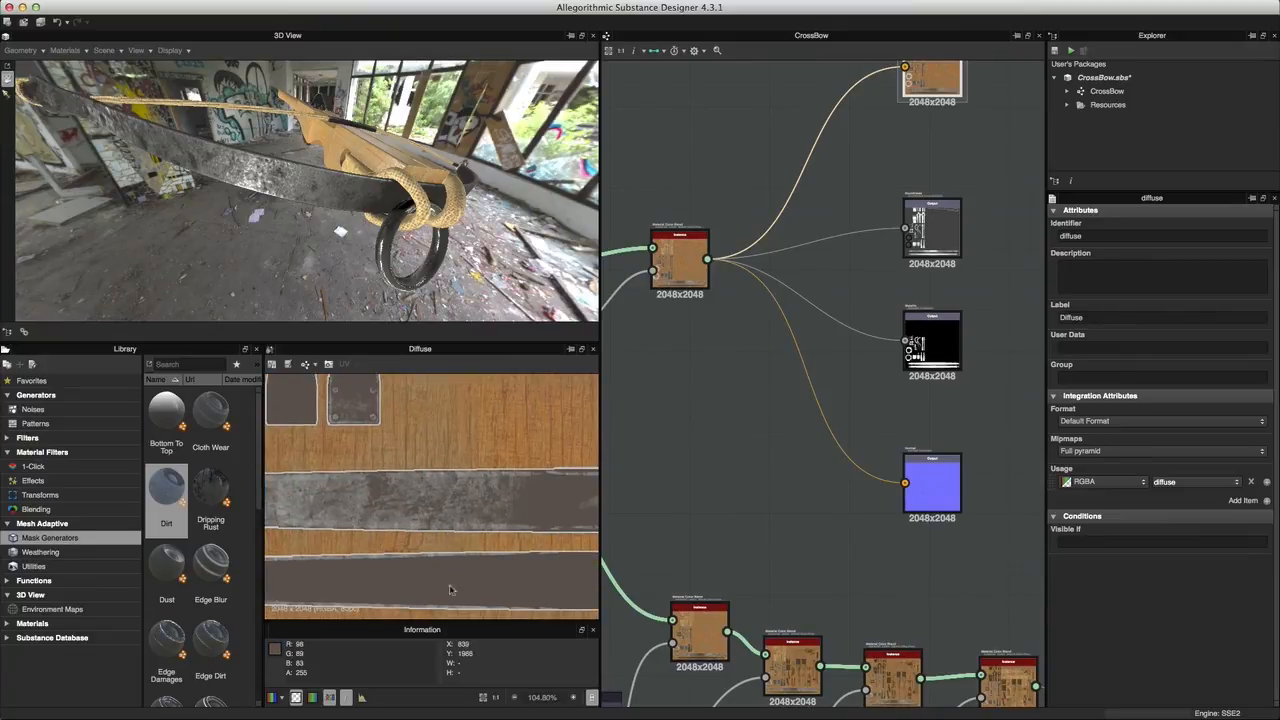
{"action": "scroll", "coordinate": [465, 587], "scroll_direction": "down", "scroll_amount": 1}
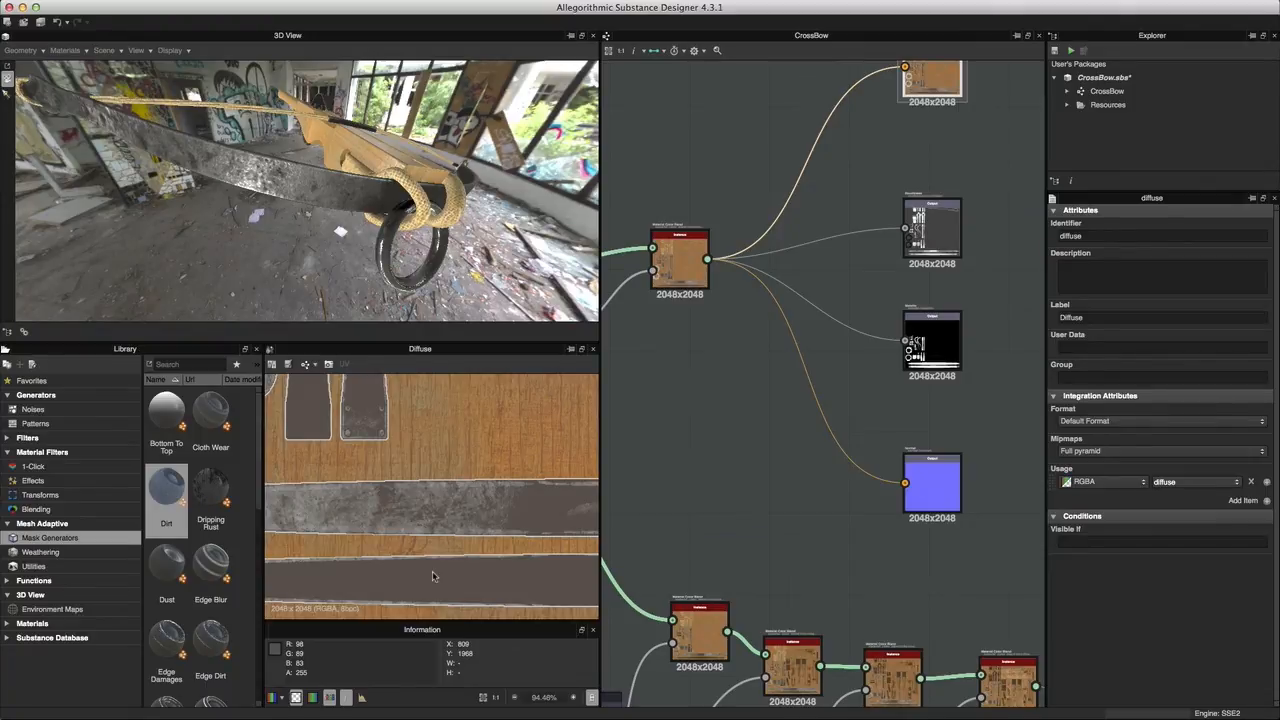
{"action": "scroll", "coordinate": [480, 473], "scroll_direction": "down", "scroll_amount": 2}
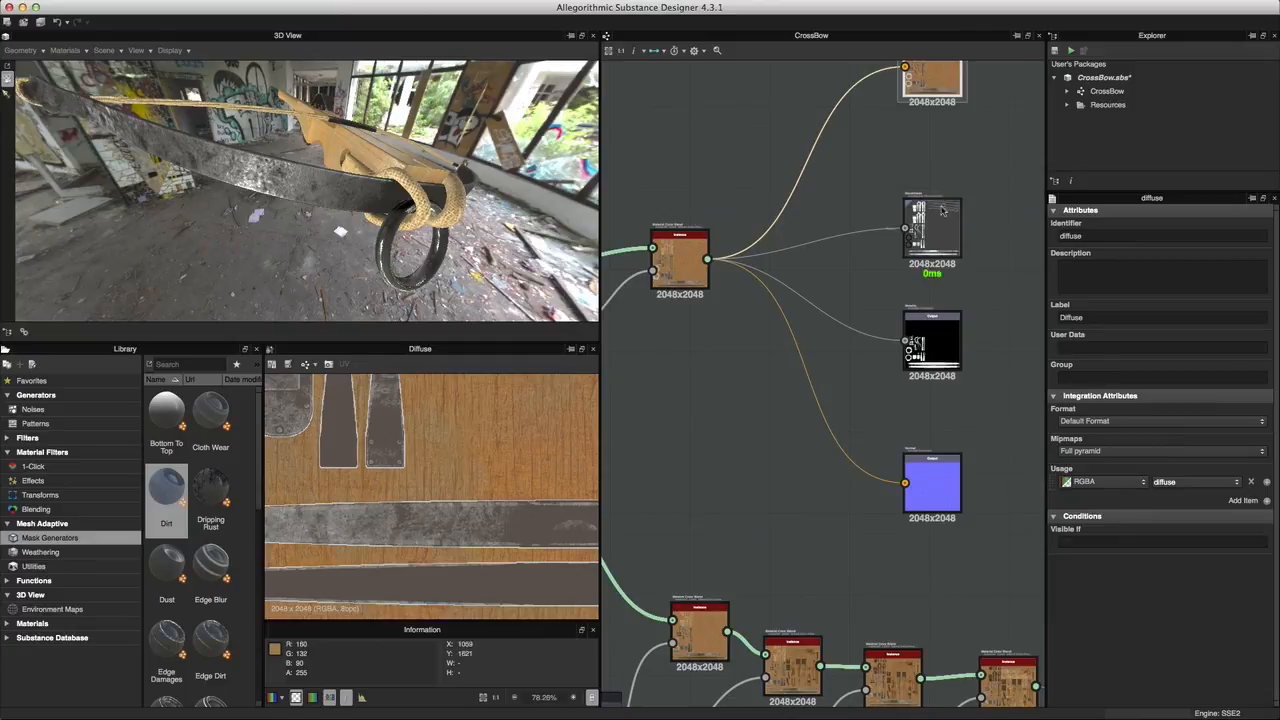
{"action": "scroll", "coordinate": [922, 165], "scroll_direction": "down", "scroll_amount": 1}
{"action": "middle_click_drag", "start_coordinate": [887, 211], "coordinate": [870, 237]}
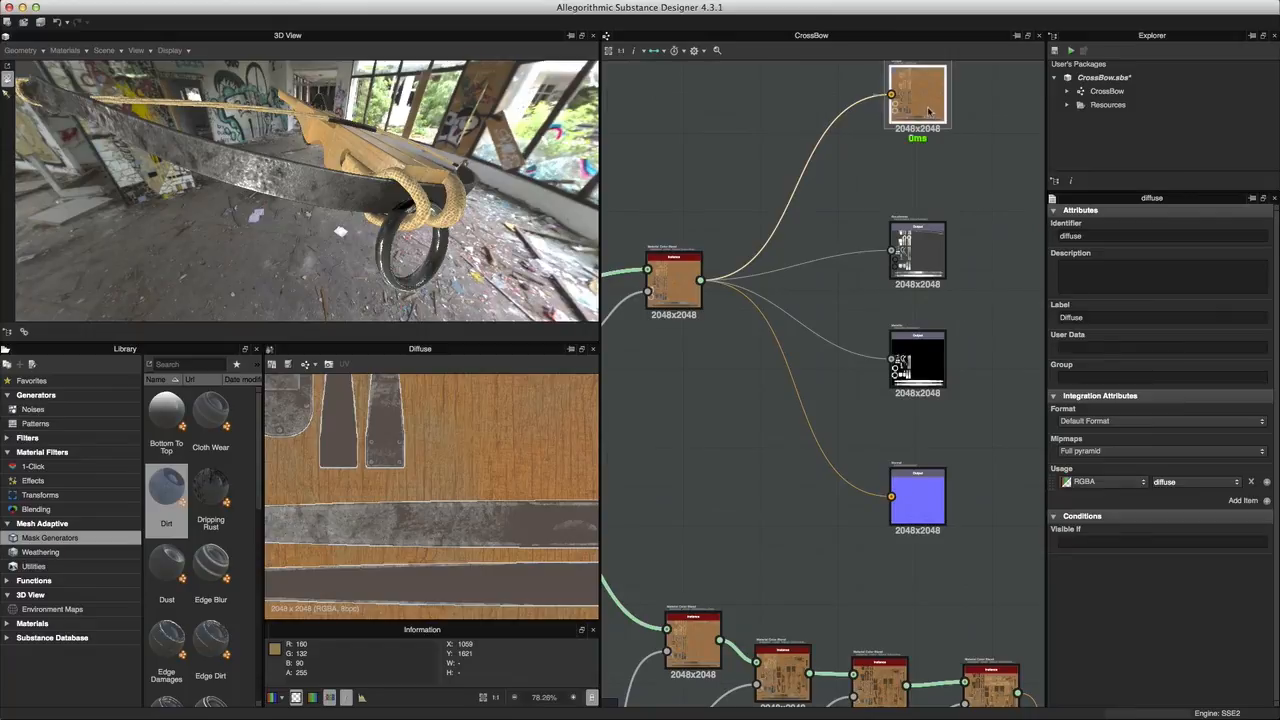
{"action": "scroll", "coordinate": [446, 476], "scroll_direction": "up", "scroll_amount": 3}
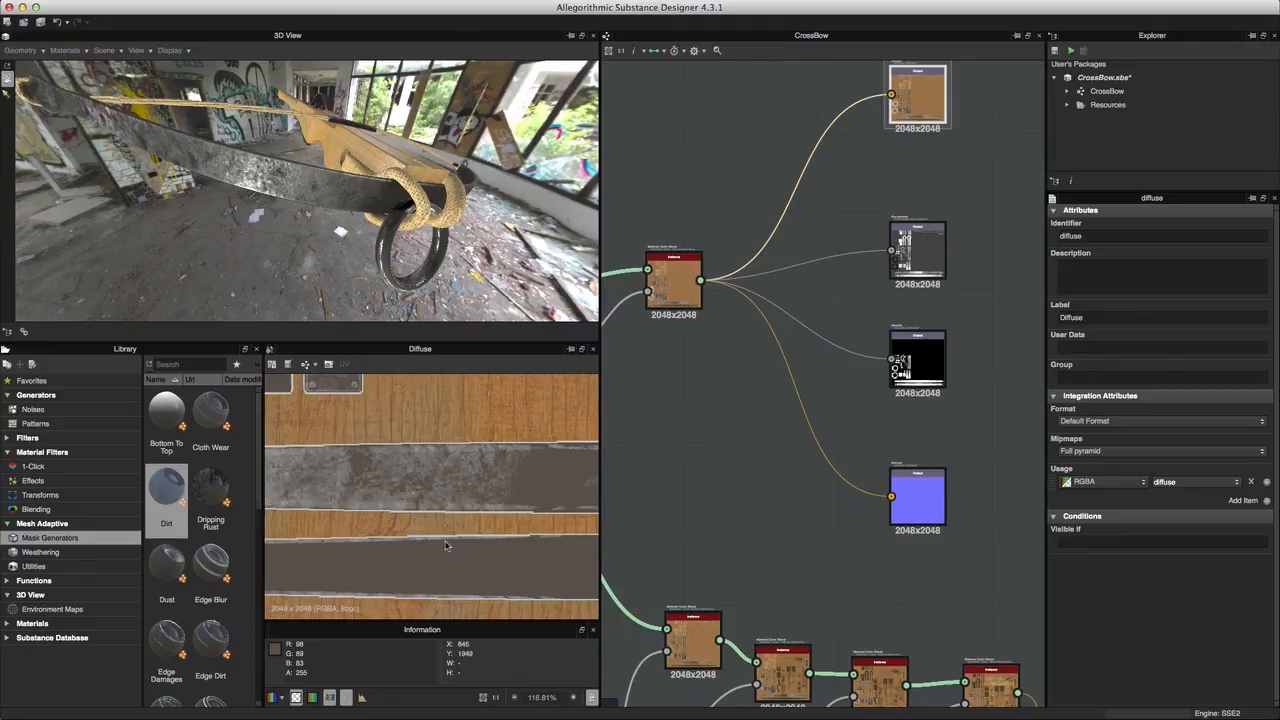
{"action": "scroll", "coordinate": [448, 546], "scroll_direction": "up", "scroll_amount": 1}
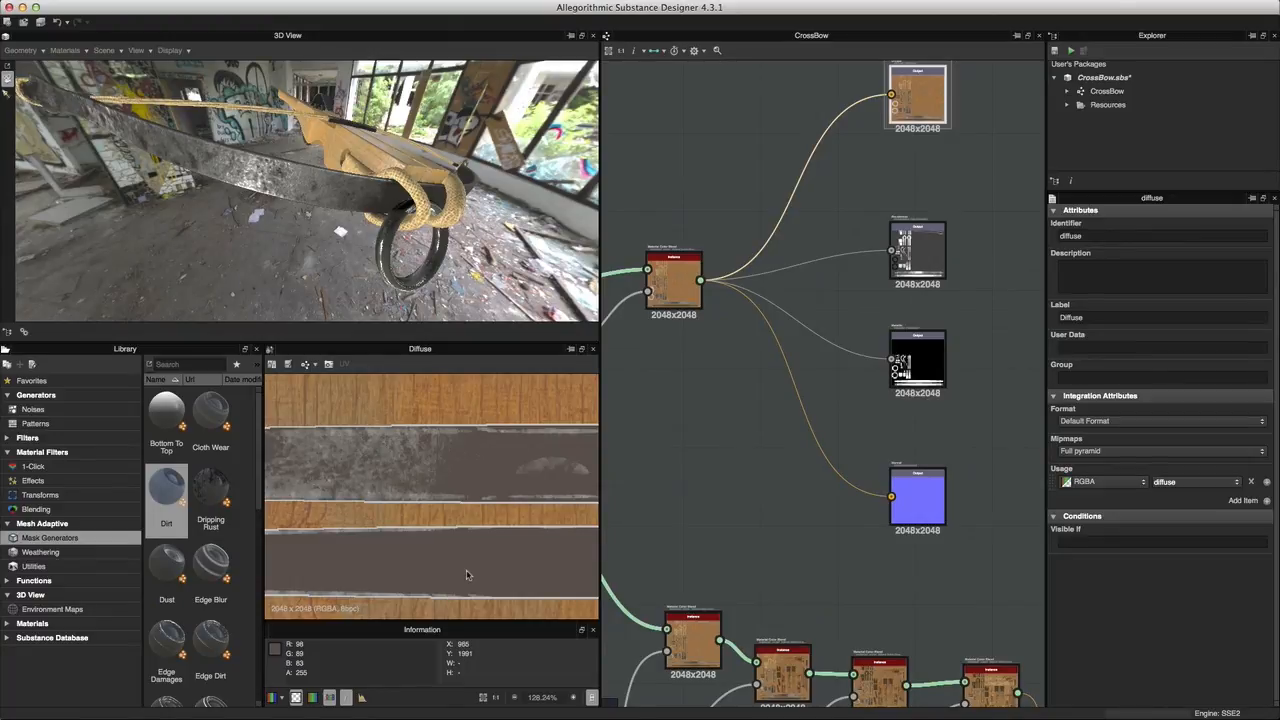
- Set the Metallic colour of the final Material Color Blend to 200
{"action": "left_click", "coordinate": [673, 282]}
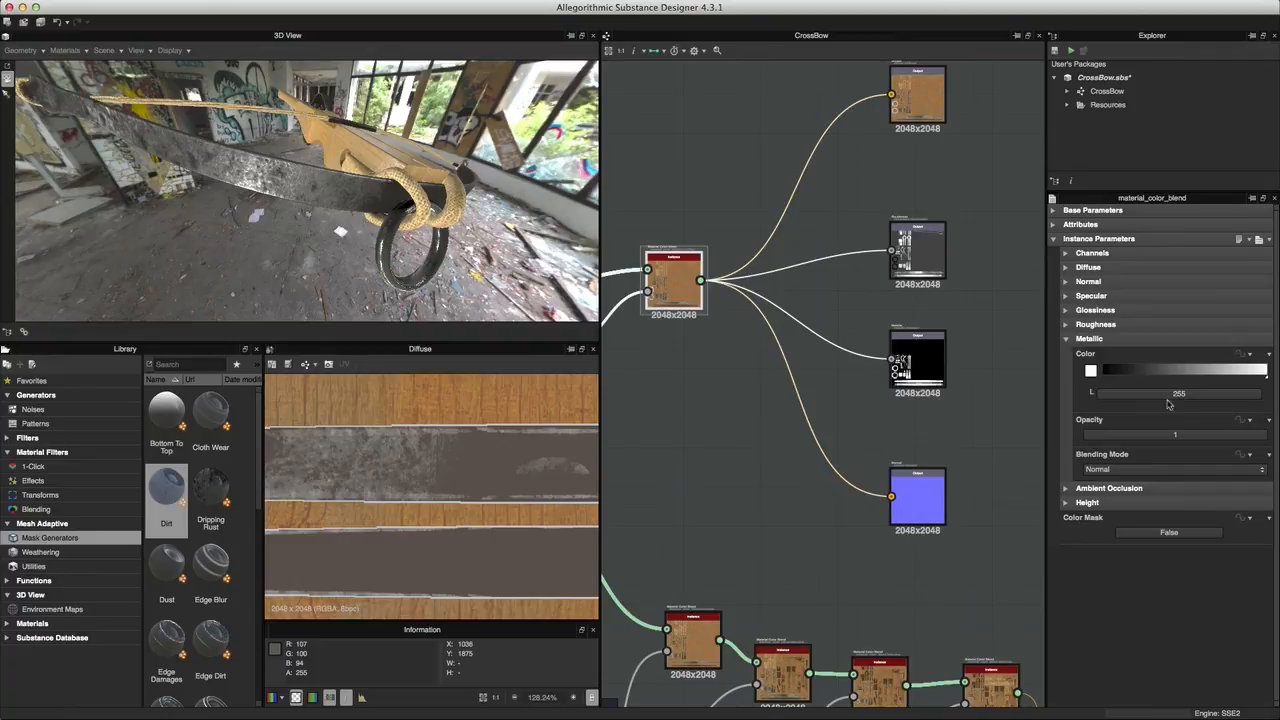
{"action": "left_click", "coordinate": [1237, 398]}
{"action": "left_click", "coordinate": [1221, 398]}
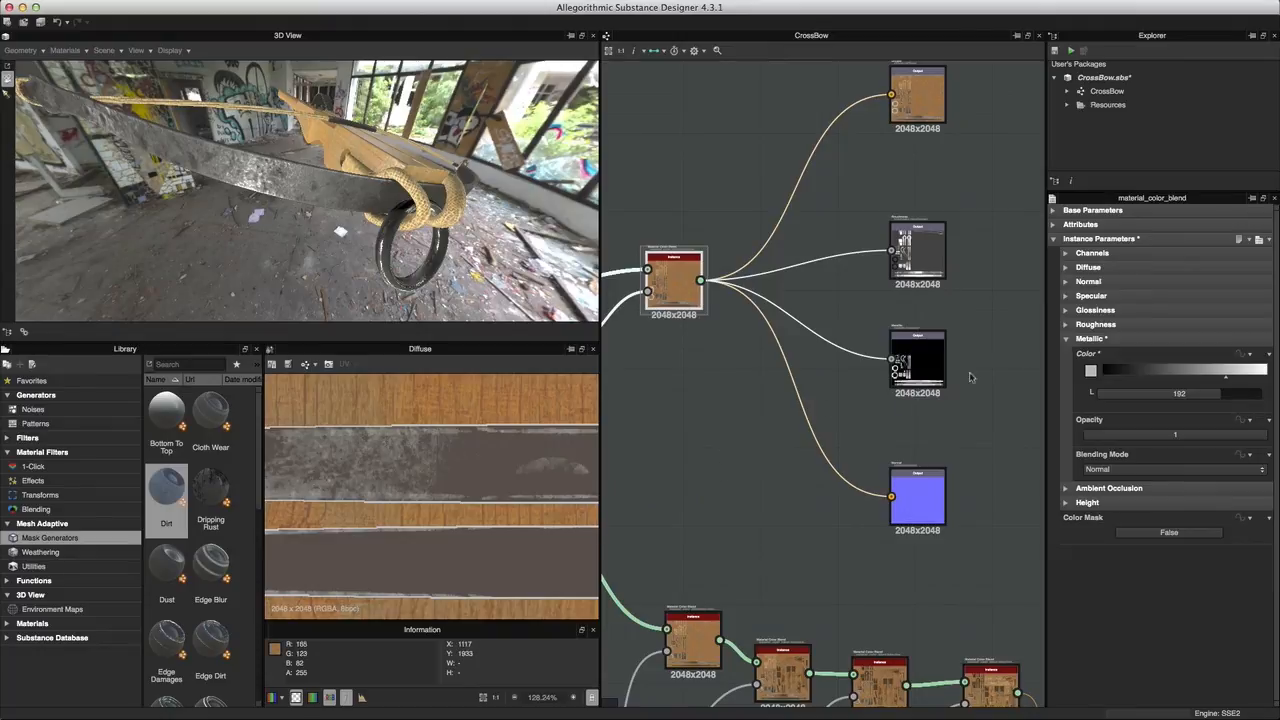
{"action": "left_click_drag", "start_coordinate": [1225, 393], "coordinate": [1266, 401]}
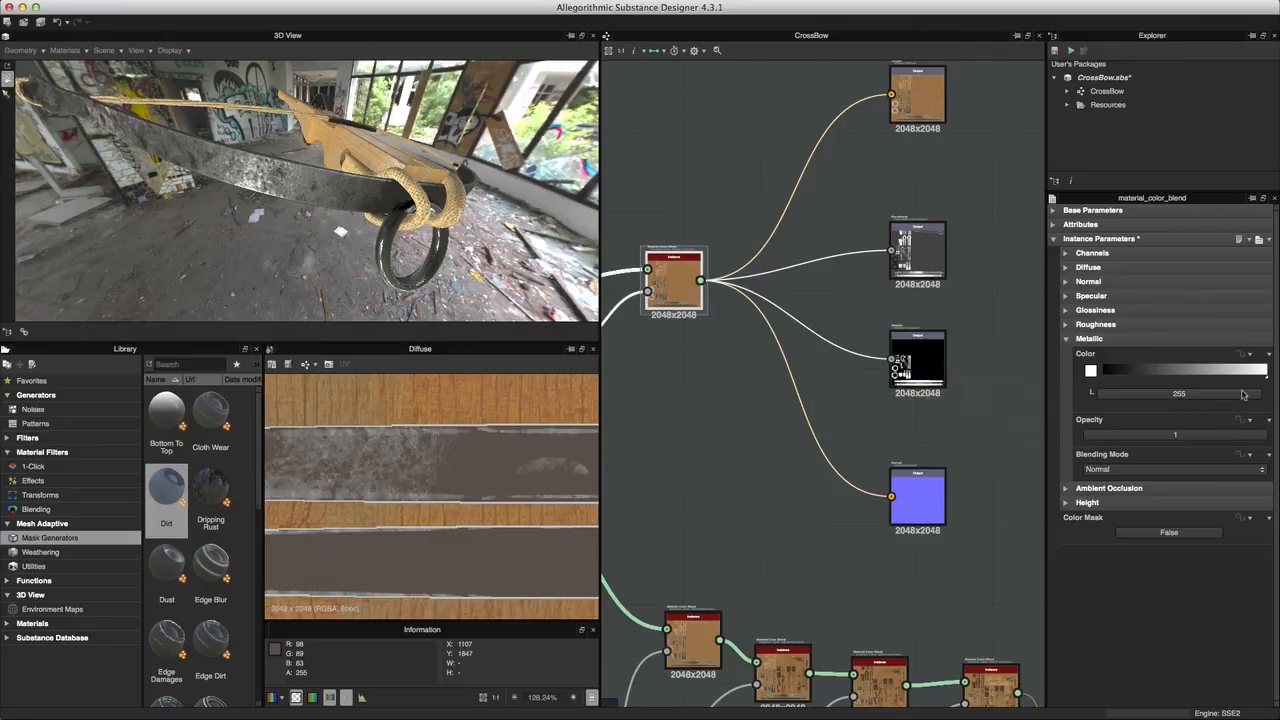
{"action": "left_click_drag", "start_coordinate": [1246, 403], "coordinate": [1226, 399]}
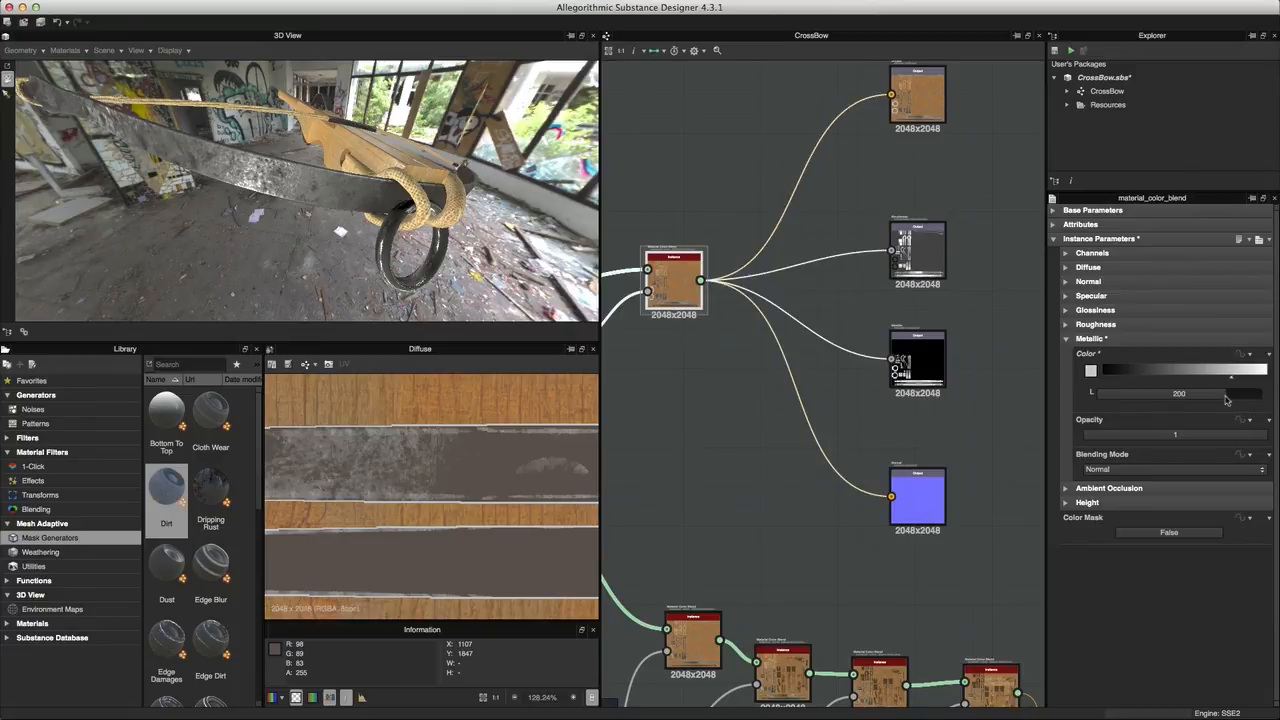
- Preview the Metallic output in the 2D view and examine the grey dirt variation on the bow strips
{"action": "double_click", "coordinate": [919, 347]}
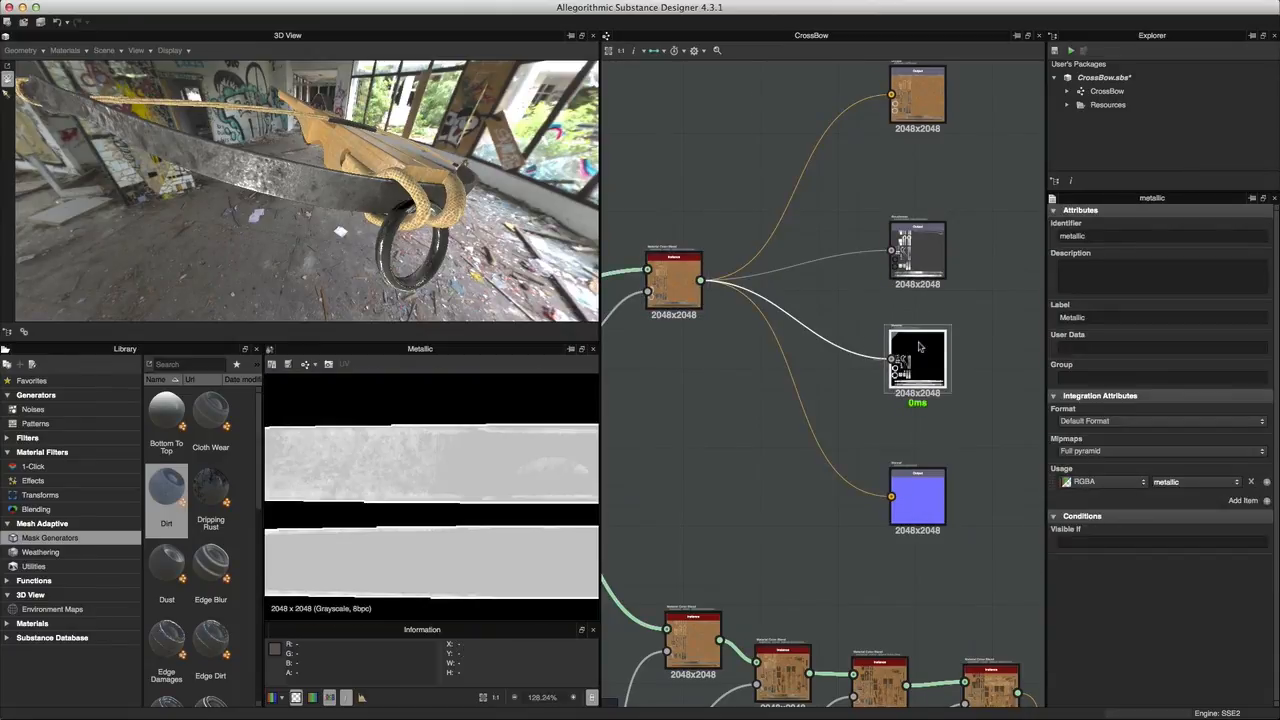
{"action": "scroll", "coordinate": [479, 516], "scroll_direction": "down", "scroll_amount": 8}
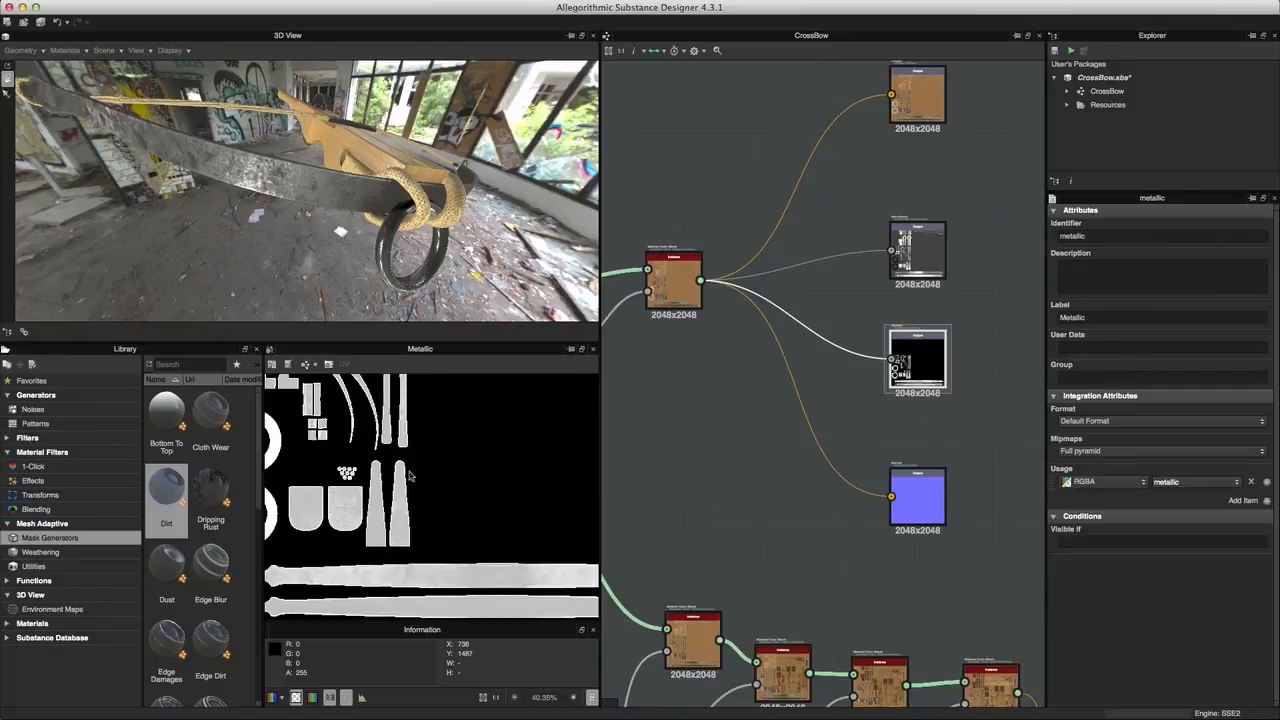
{"action": "scroll", "coordinate": [428, 535], "scroll_direction": "up", "scroll_amount": 5}
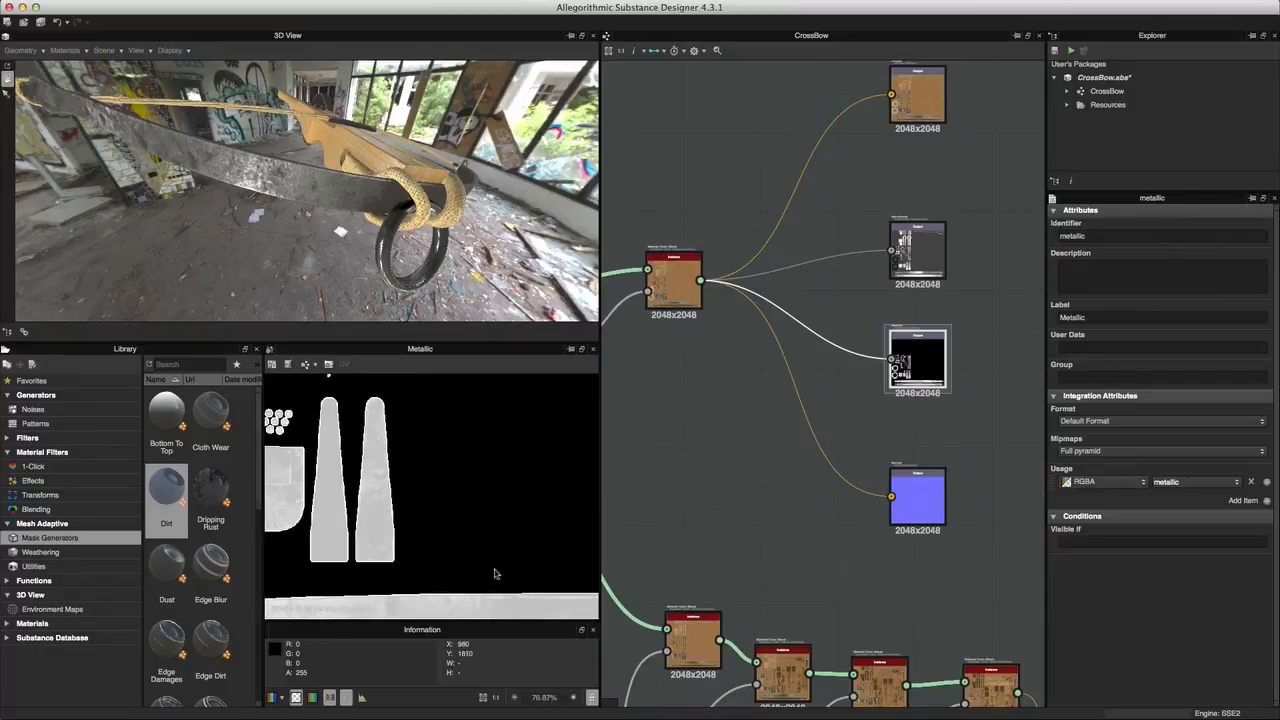
{"action": "middle_click_drag", "start_coordinate": [465, 503], "coordinate": [449, 432]}
{"action": "scroll", "coordinate": [420, 469], "scroll_direction": "up", "scroll_amount": 3}
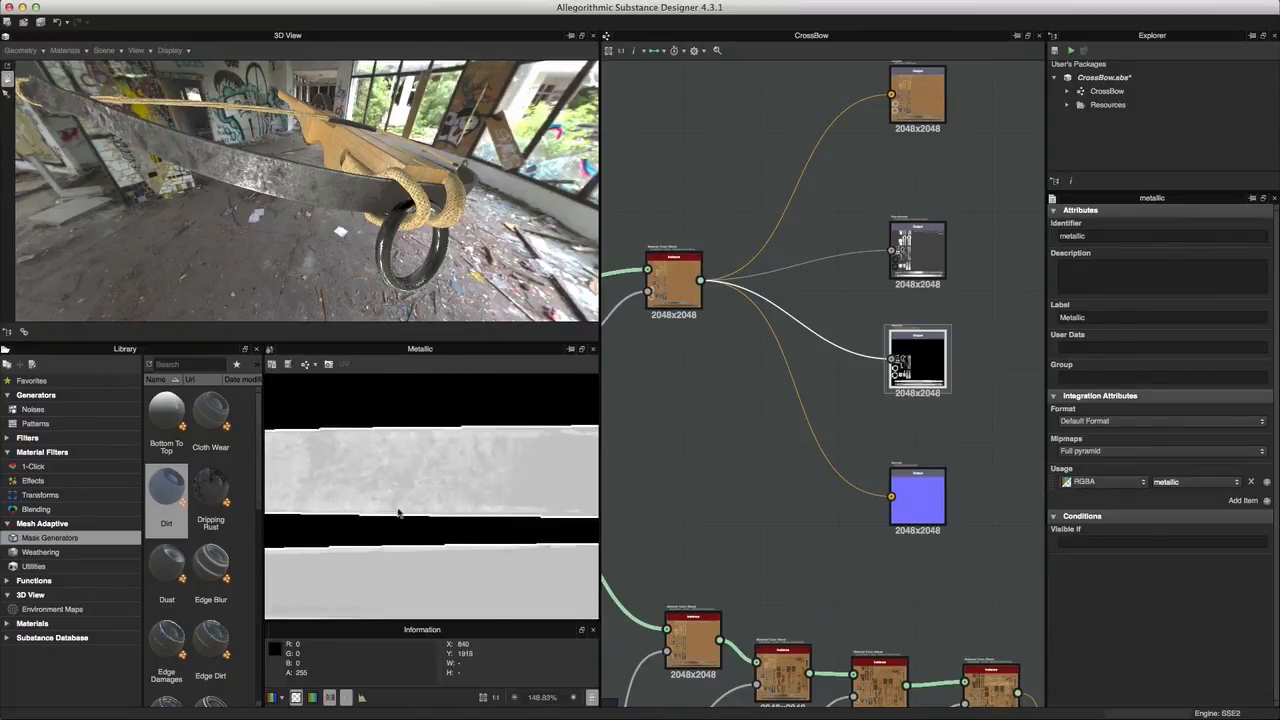
{"action": "scroll", "coordinate": [403, 517], "scroll_direction": "up", "scroll_amount": 2}
{"action": "middle_click_drag", "start_coordinate": [391, 462], "coordinate": [372, 478]}
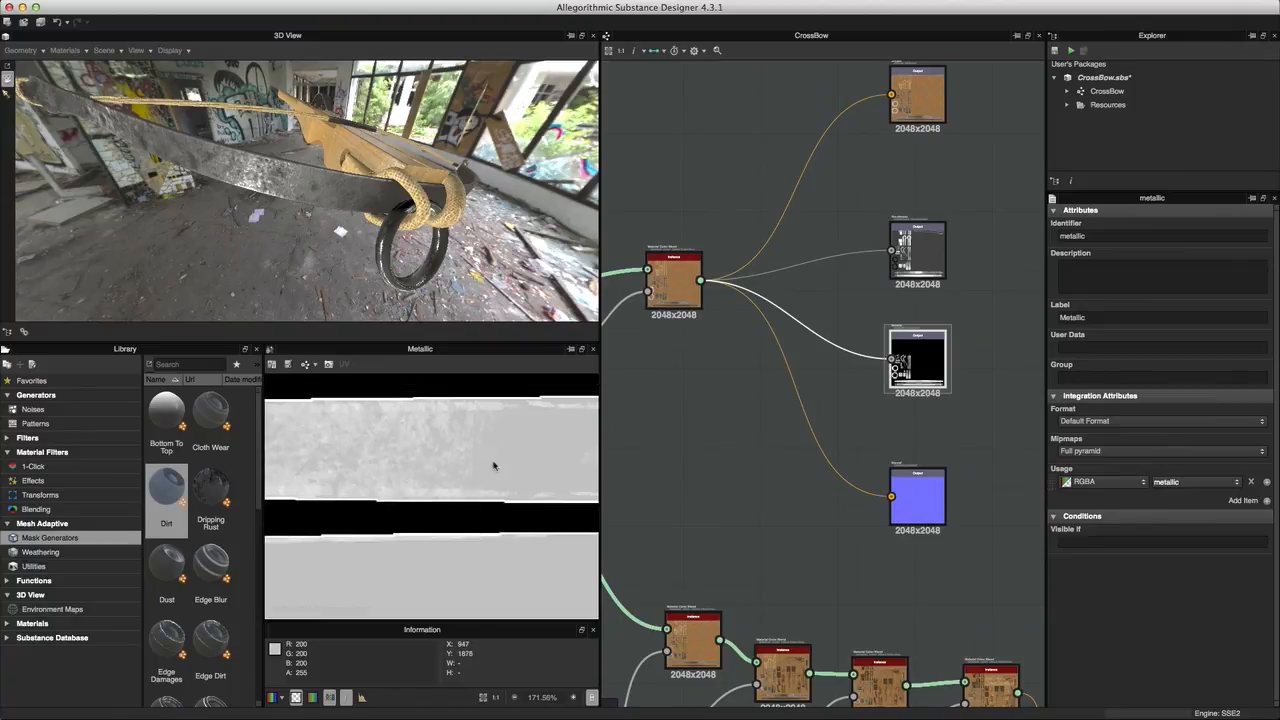
{"action": "scroll", "coordinate": [468, 455], "scroll_direction": "down", "scroll_amount": 4}
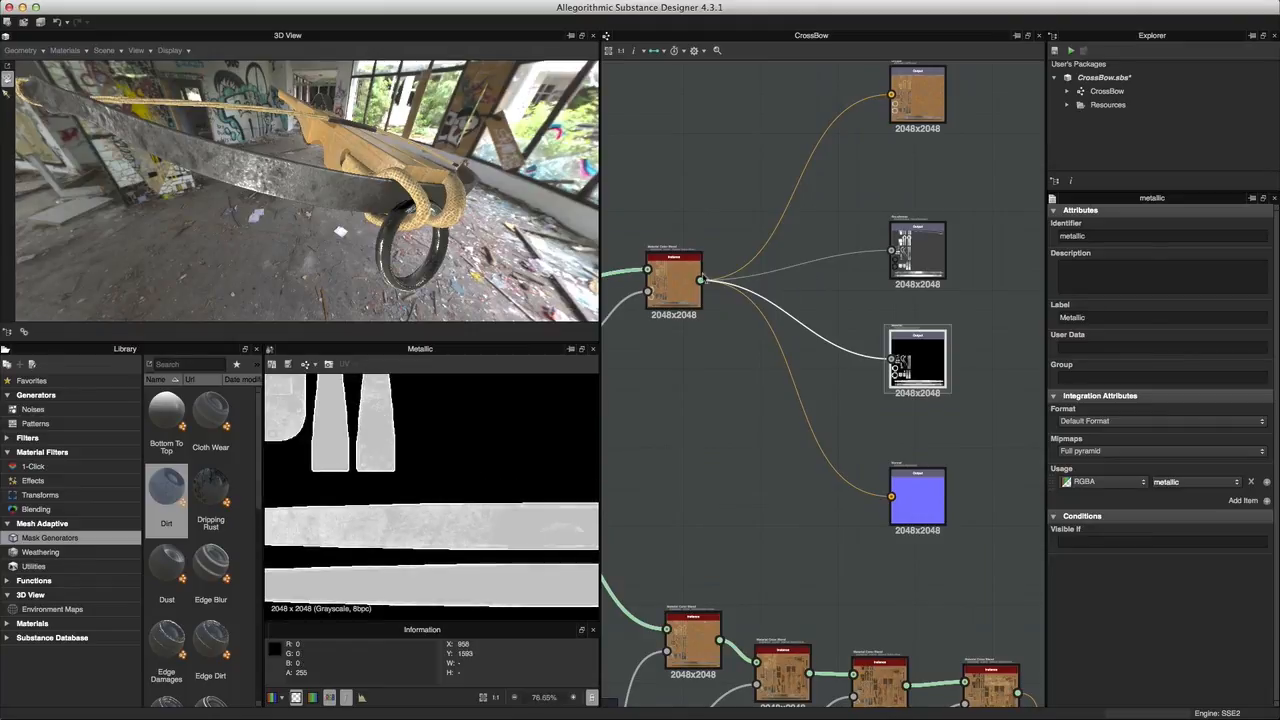
- Set the final Material Color Blend's Metallic colour to 187, checking the metal parts in the Metallic map
{"action": "left_click", "coordinate": [680, 289]}
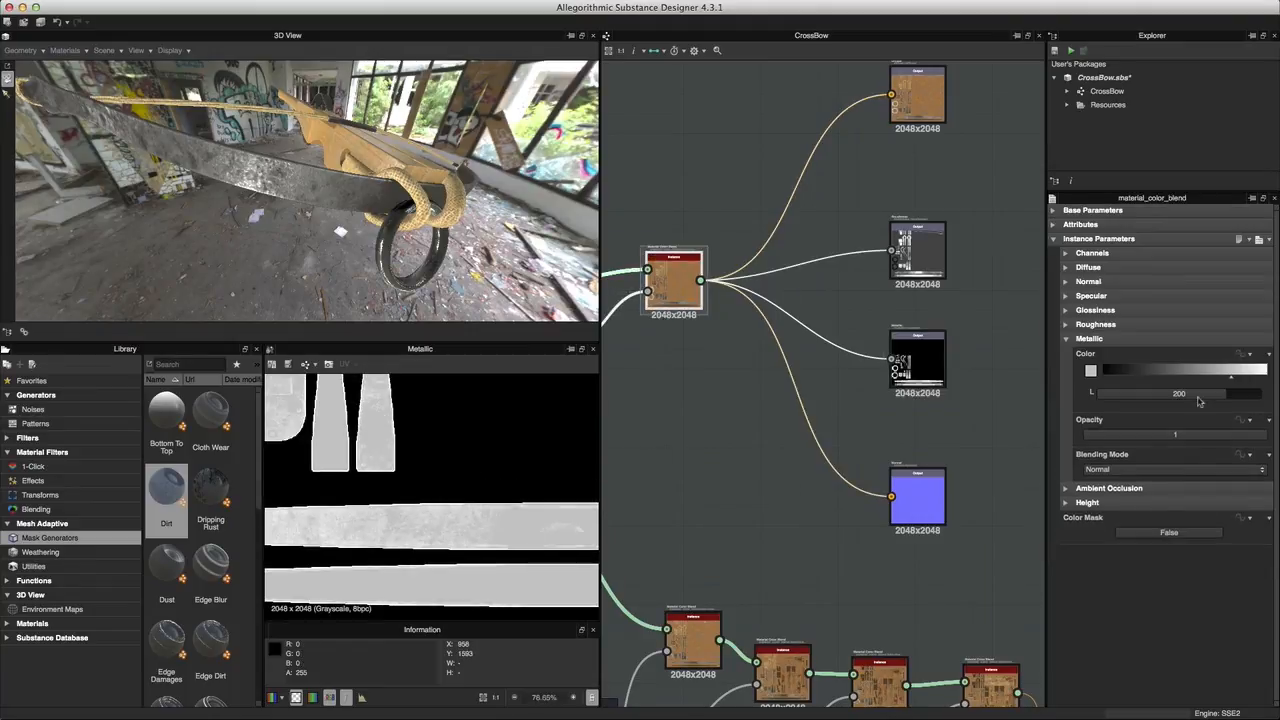
{"action": "left_click", "coordinate": [1219, 396]}
{"action": "left_click_drag", "start_coordinate": [1219, 397], "coordinate": [1218, 398]}
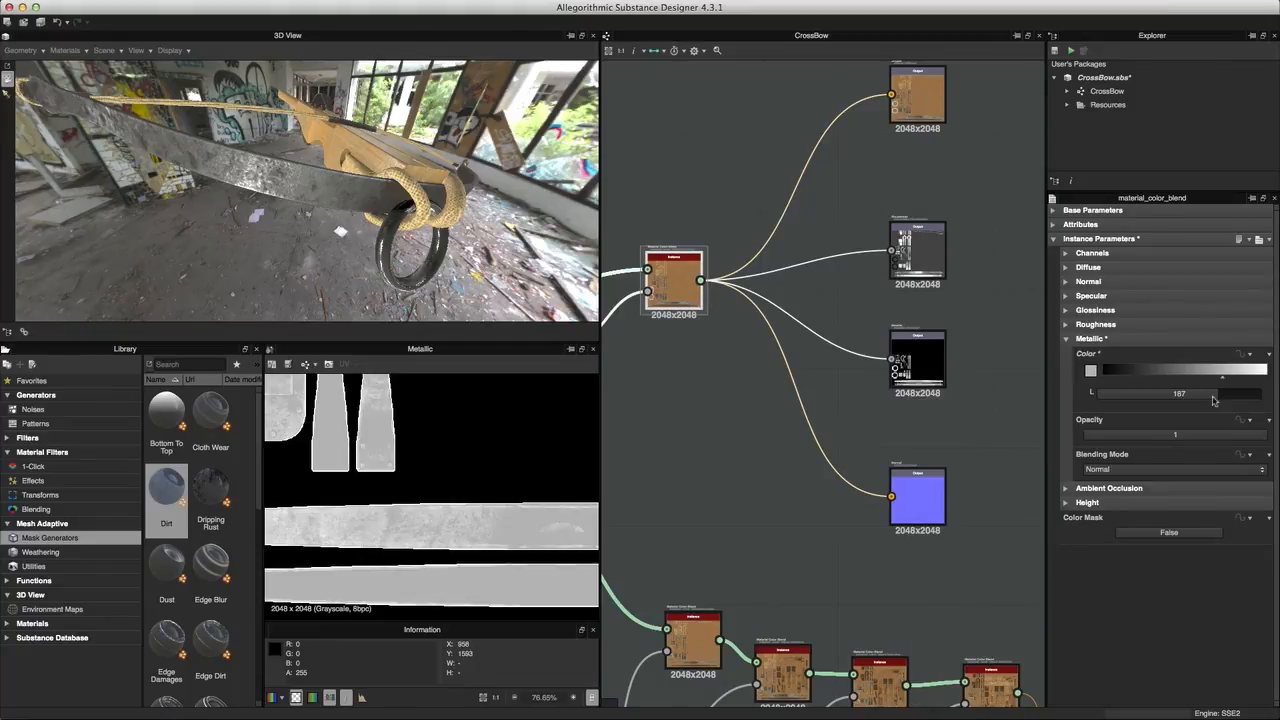
{"action": "middle_click_drag", "start_coordinate": [526, 494], "coordinate": [503, 513]}
{"action": "scroll", "coordinate": [503, 513], "scroll_direction": "down", "scroll_amount": 2}
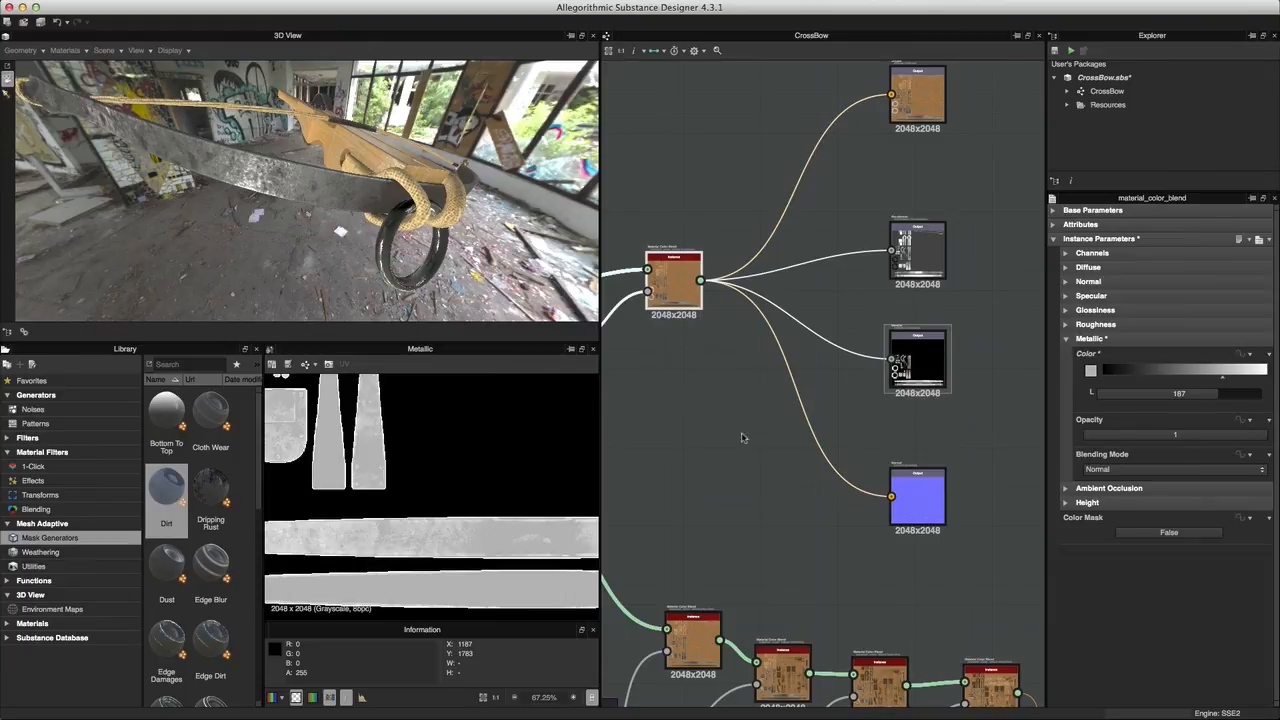
- Examine the crossbow's metal bow and ring from another angle in the 3D view
{"action": "scroll", "coordinate": [796, 443], "scroll_direction": "down", "scroll_amount": 3}
{"action": "middle_click_drag", "start_coordinate": [713, 432], "coordinate": [809, 368]}
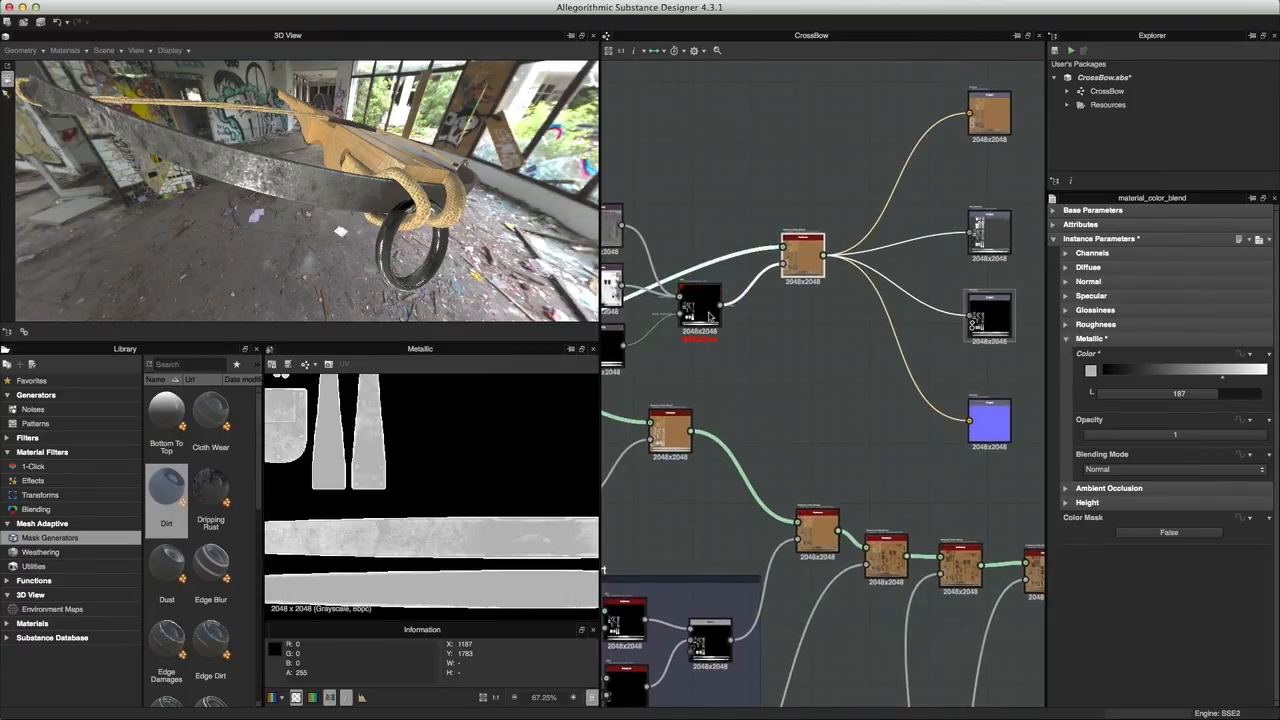
{"action": "scroll", "coordinate": [848, 283], "scroll_direction": "up", "scroll_amount": 3}
{"action": "middle_click_drag", "start_coordinate": [862, 300], "coordinate": [758, 318]}
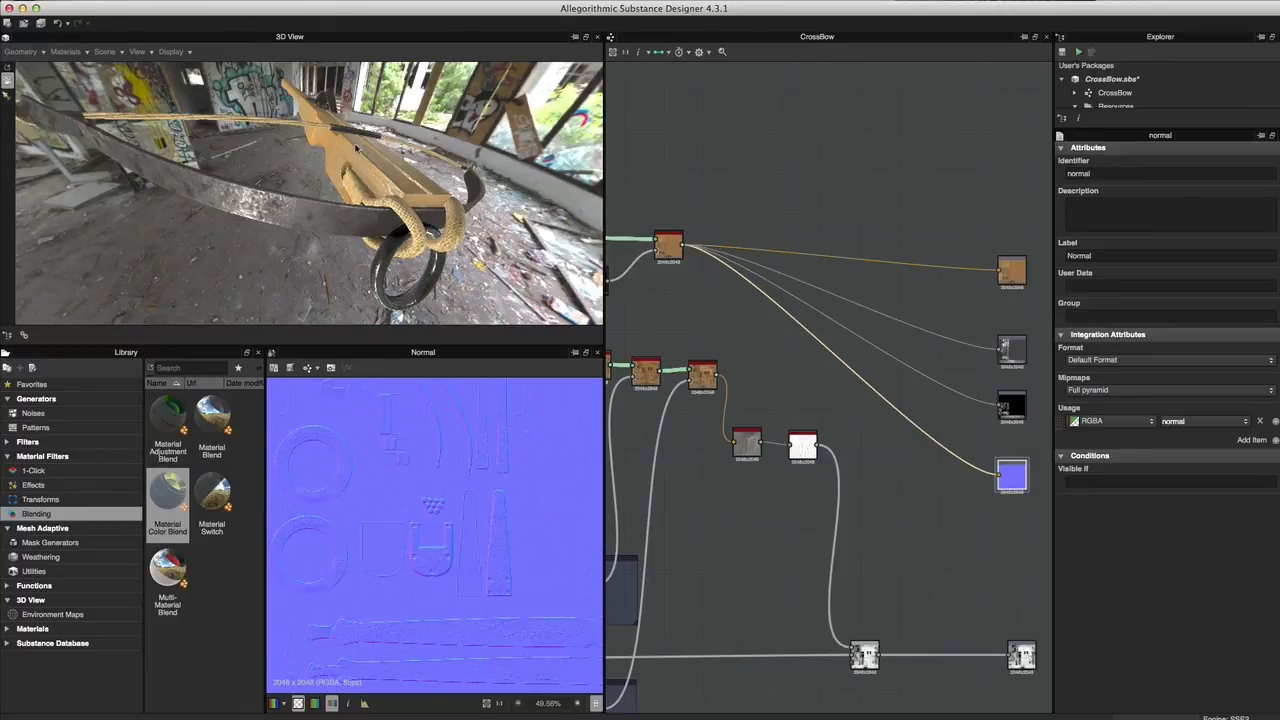
{"action": "left_click_drag", "start_coordinate": [413, 235], "coordinate": [441, 233]}
{"action": "scroll", "coordinate": [807, 392], "scroll_direction": "up", "scroll_amount": 6}
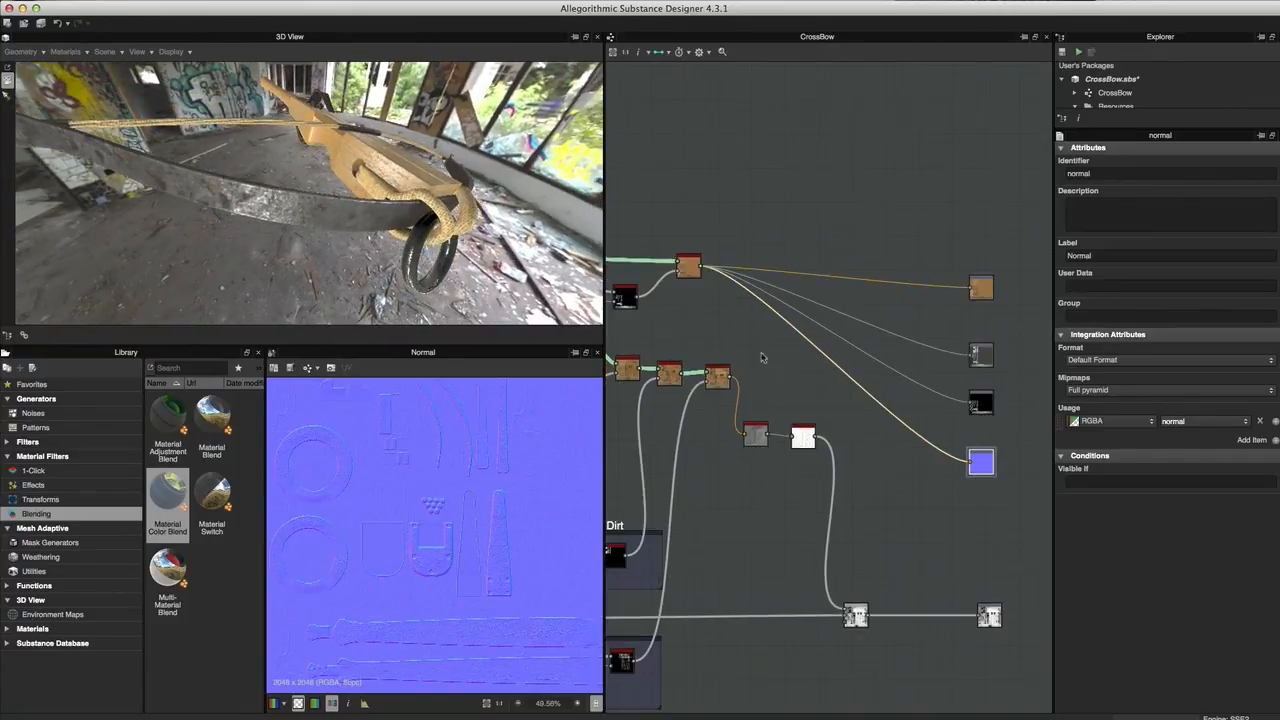
- Preview the final Material Color Blend in the 2D view and review its Diffuse and Specular parameters
{"action": "scroll", "coordinate": [880, 415], "scroll_direction": "up", "scroll_amount": 4}
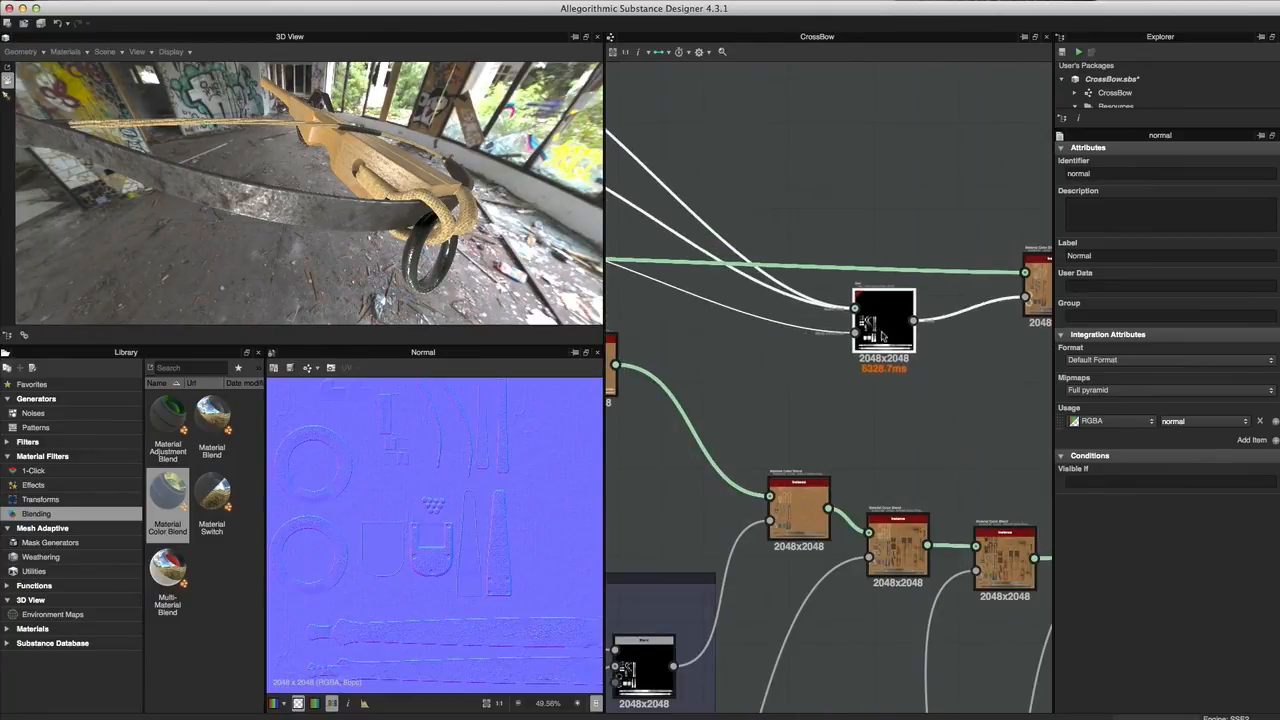
{"action": "middle_click_drag", "start_coordinate": [929, 391], "coordinate": [695, 360]}
{"action": "left_click", "coordinate": [855, 305]}
{"action": "double_click", "coordinate": [855, 305]}
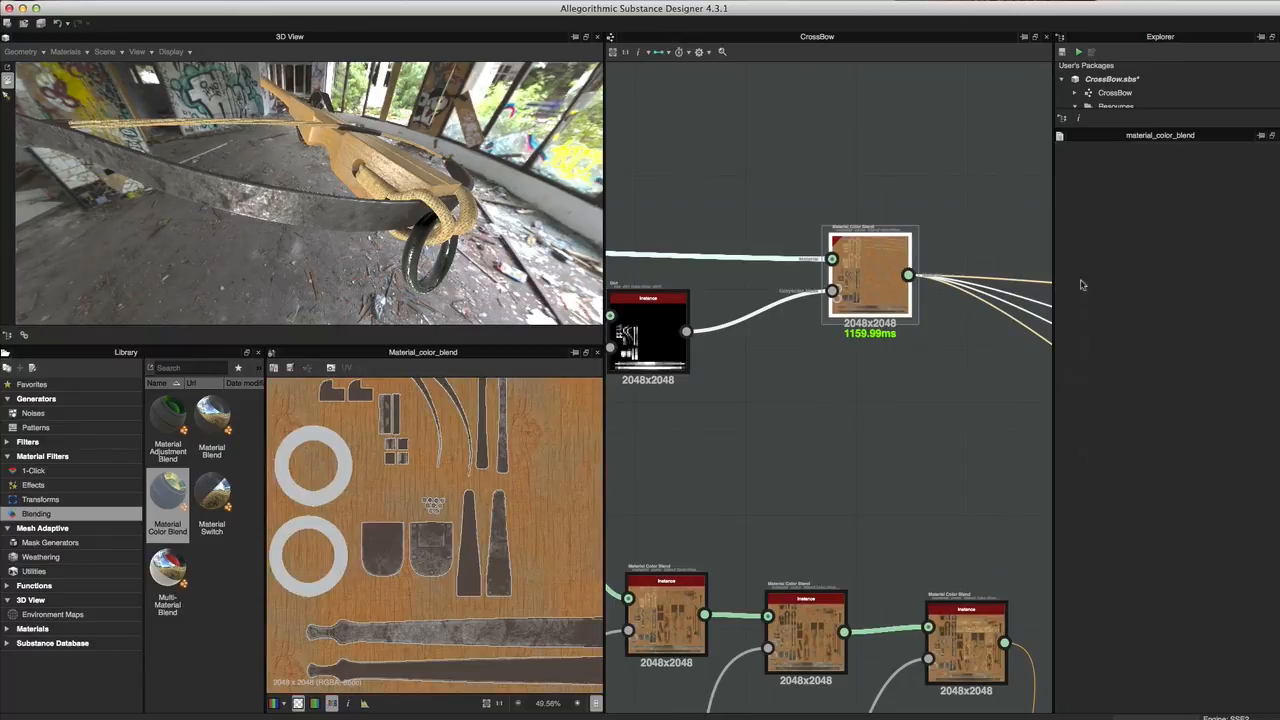
{"action": "left_click", "coordinate": [1073, 443]}
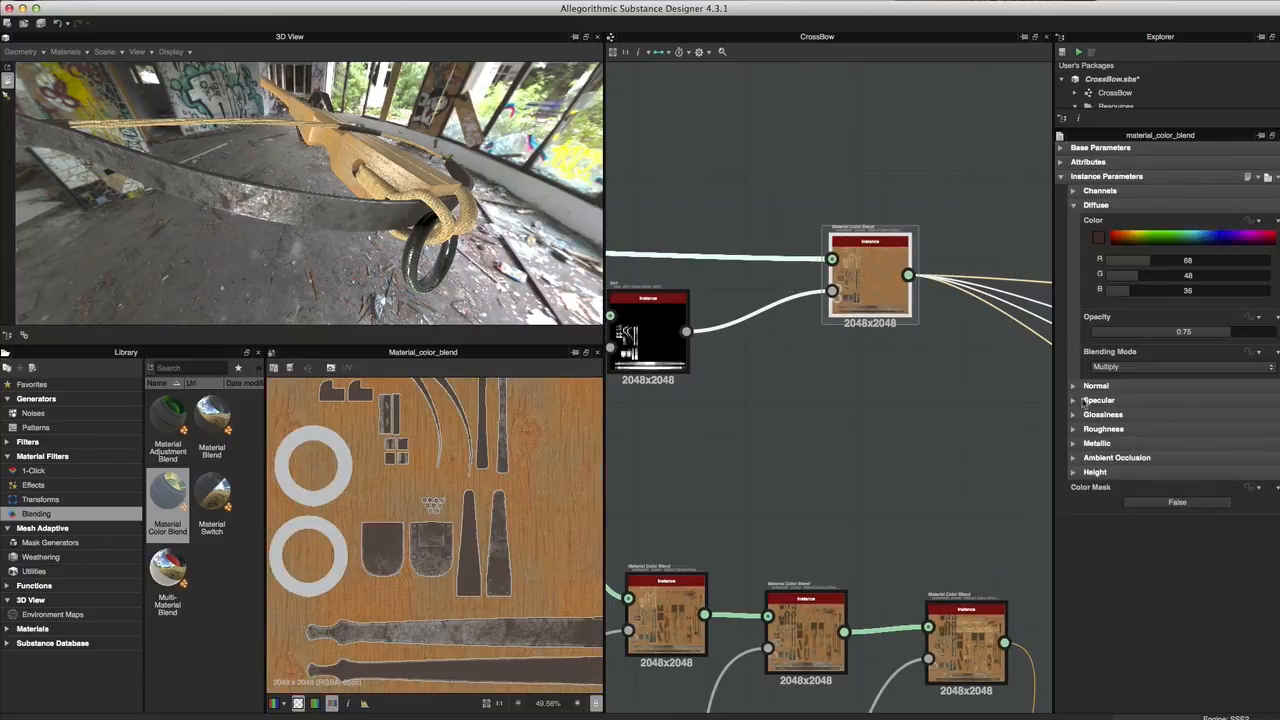
{"action": "left_click", "coordinate": [1073, 400]}
{"action": "left_click", "coordinate": [1073, 400]}
- Examine the connections from the final Material Color Blend to the Diffuse, Roughness, Metallic and Normal outputs
{"action": "scroll", "coordinate": [850, 372], "scroll_direction": "down", "scroll_amount": 3}
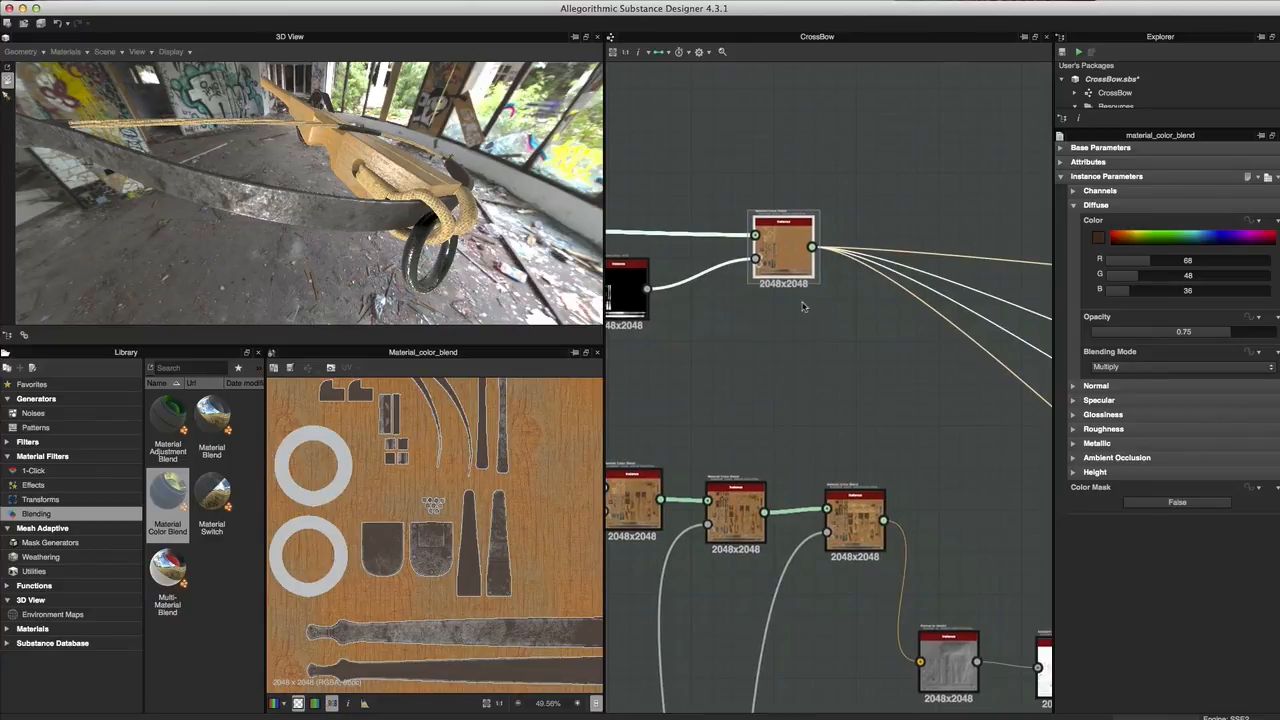
{"action": "scroll", "coordinate": [892, 250], "scroll_direction": "down", "scroll_amount": 2}
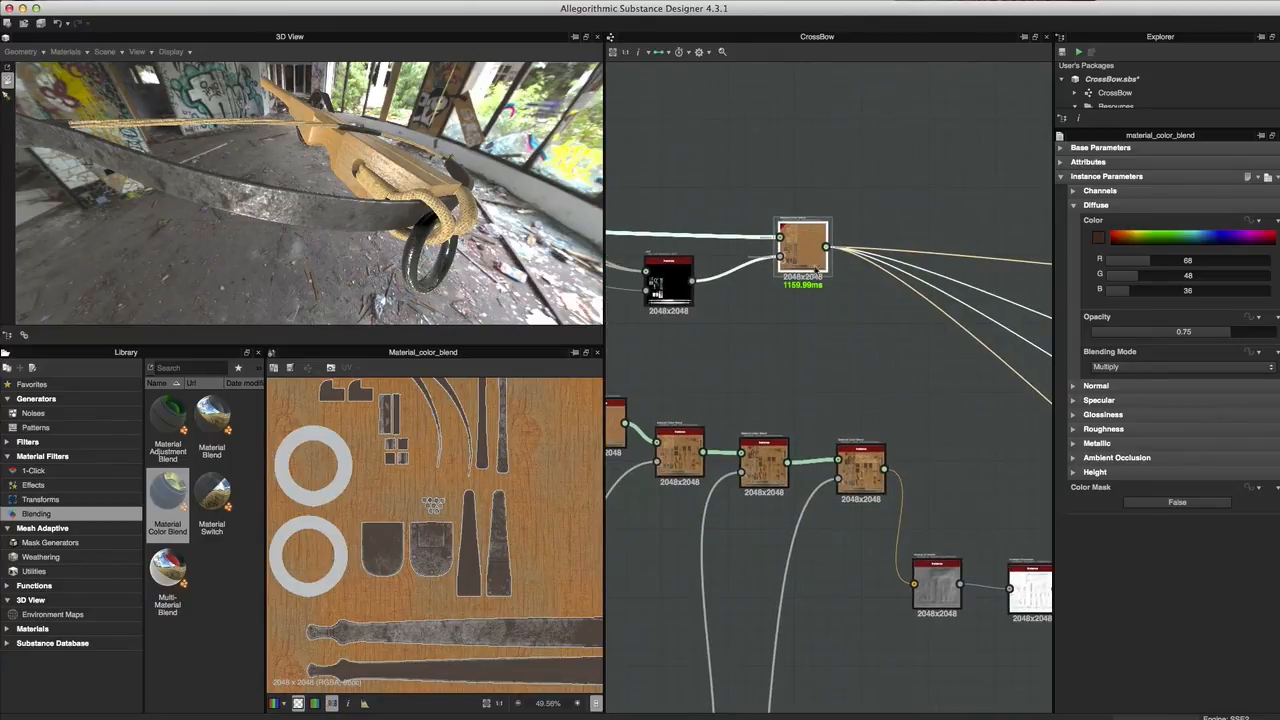
{"action": "left_click", "coordinate": [814, 267]}
{"action": "scroll", "coordinate": [865, 335], "scroll_direction": "down", "scroll_amount": 2}
{"action": "middle_click_drag", "start_coordinate": [880, 351], "coordinate": [617, 237]}
{"action": "scroll", "coordinate": [617, 237], "scroll_direction": "up", "scroll_amount": 2}
{"action": "scroll", "coordinate": [760, 295], "scroll_direction": "down", "scroll_amount": 3}
{"action": "scroll", "coordinate": [740, 300], "scroll_direction": "up", "scroll_amount": 2}
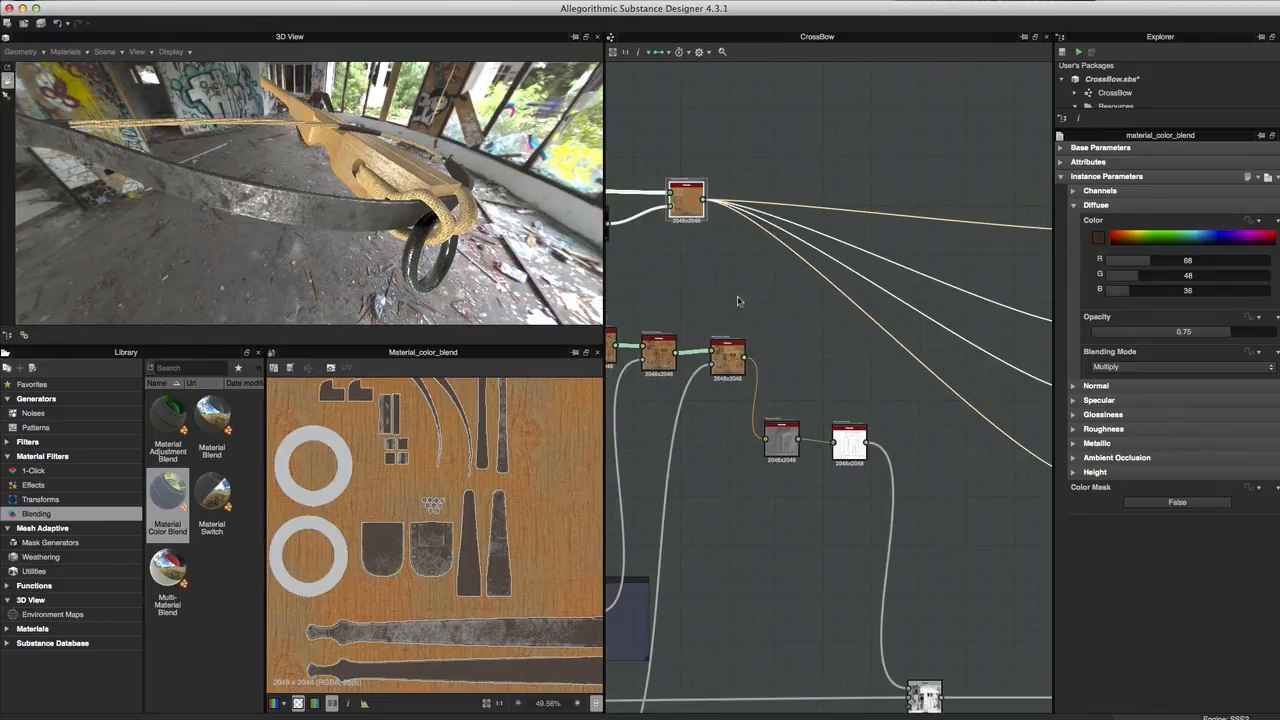
{"action": "scroll", "coordinate": [765, 292], "scroll_direction": "down", "scroll_amount": 1}
{"action": "middle_click_drag", "start_coordinate": [789, 289], "coordinate": [719, 246]}
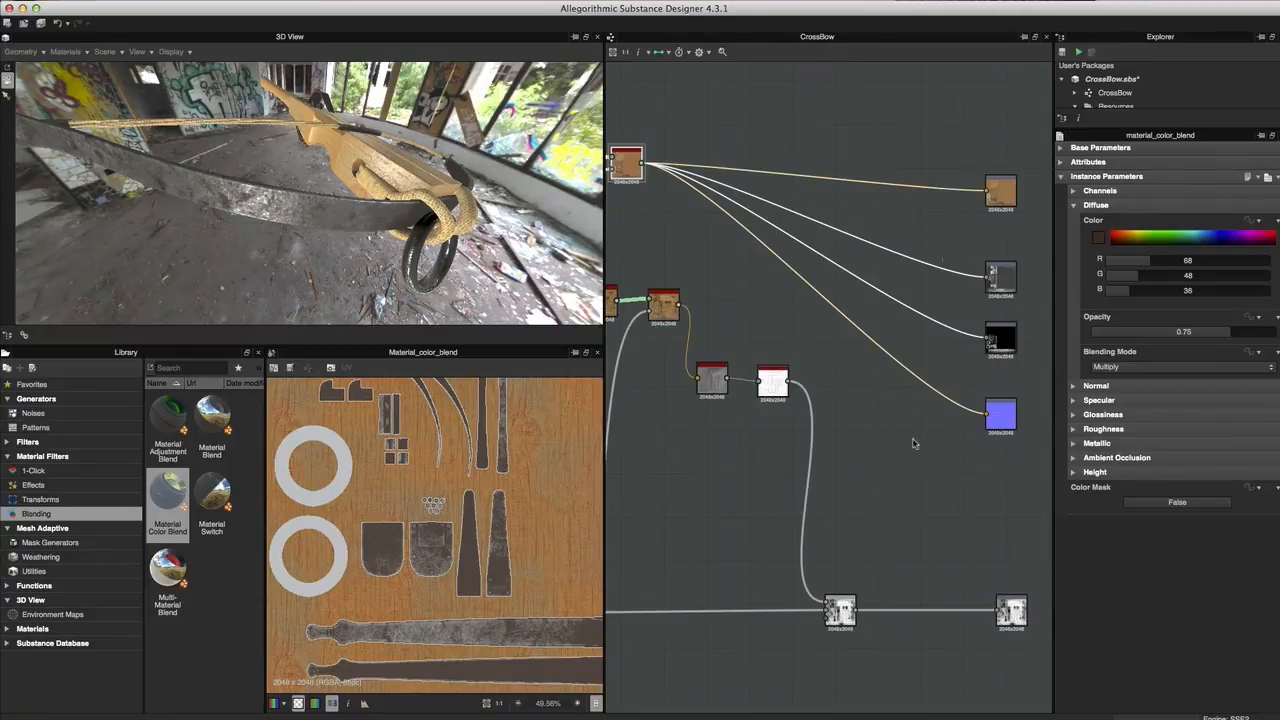
{"action": "scroll", "coordinate": [860, 312], "scroll_direction": "up", "scroll_amount": 1}
{"action": "middle_click_drag", "start_coordinate": [864, 314], "coordinate": [720, 286]}
{"action": "scroll", "coordinate": [725, 280], "scroll_direction": "up", "scroll_amount": 2}
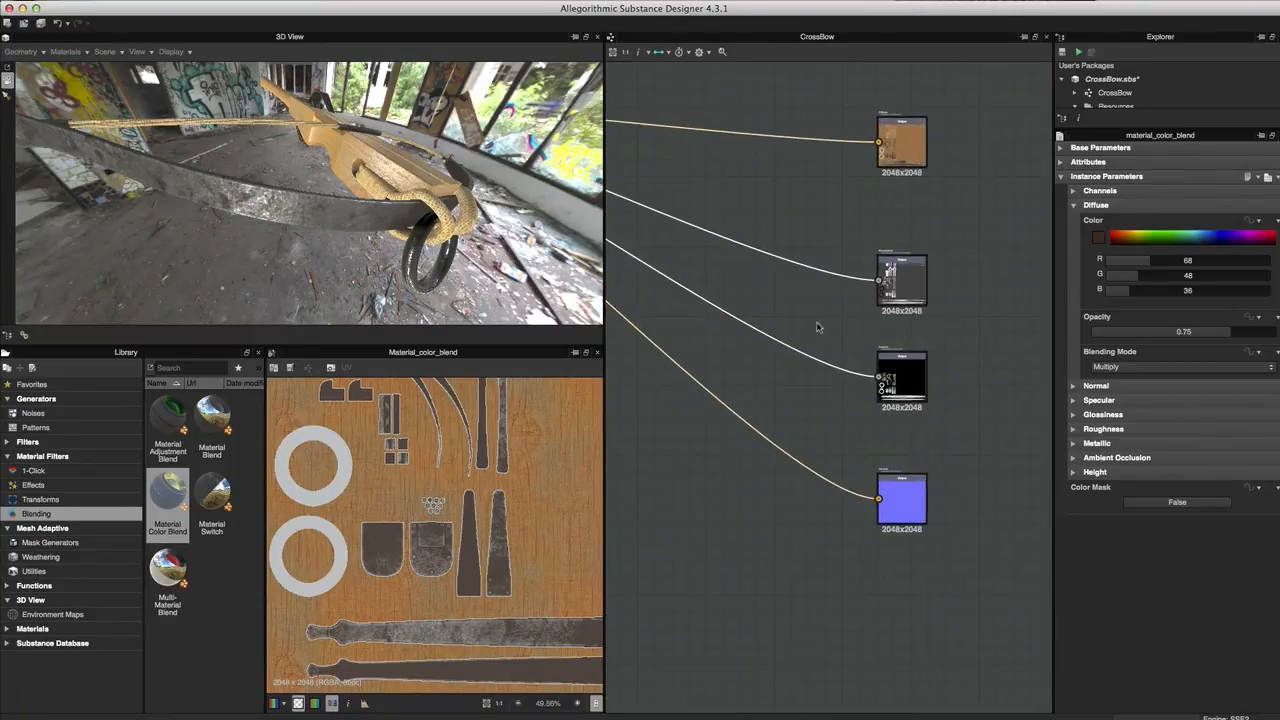
- Set the Dirt Level to 0.69 on the Dirt mask generator feeding the final Material Color Blend
{"action": "scroll", "coordinate": [816, 313], "scroll_direction": "down", "scroll_amount": 2}
{"action": "middle_click_drag", "start_coordinate": [620, 322], "coordinate": [809, 306]}
{"action": "scroll", "coordinate": [809, 306], "scroll_direction": "down", "scroll_amount": 2}
{"action": "middle_click_drag", "start_coordinate": [702, 272], "coordinate": [774, 240]}
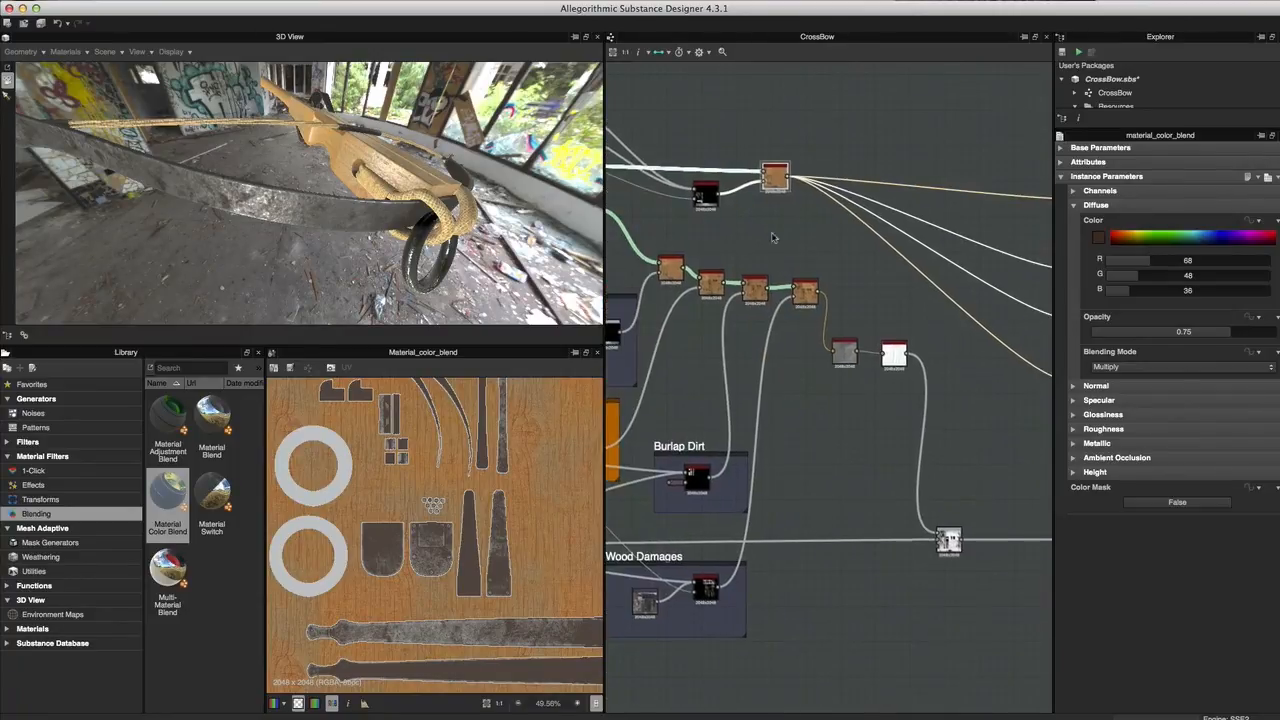
{"action": "left_click", "coordinate": [705, 195]}
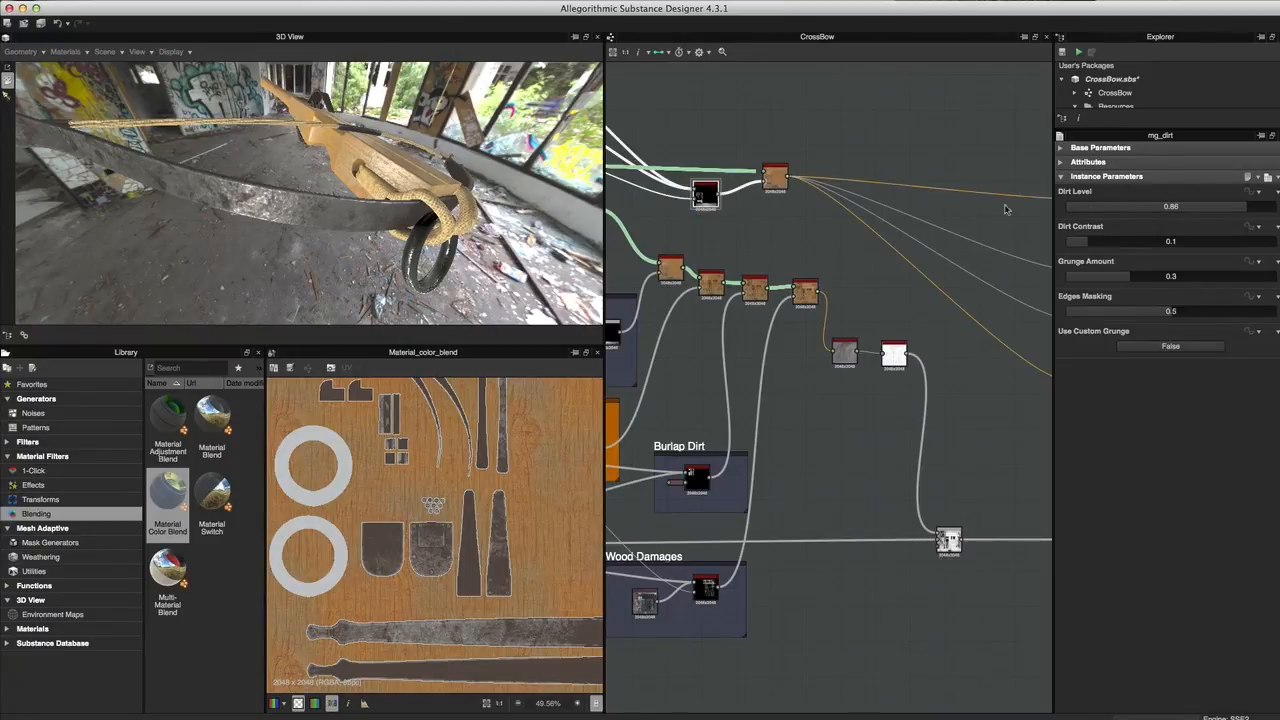
{"action": "left_click_drag", "start_coordinate": [1250, 212], "coordinate": [1253, 212]}
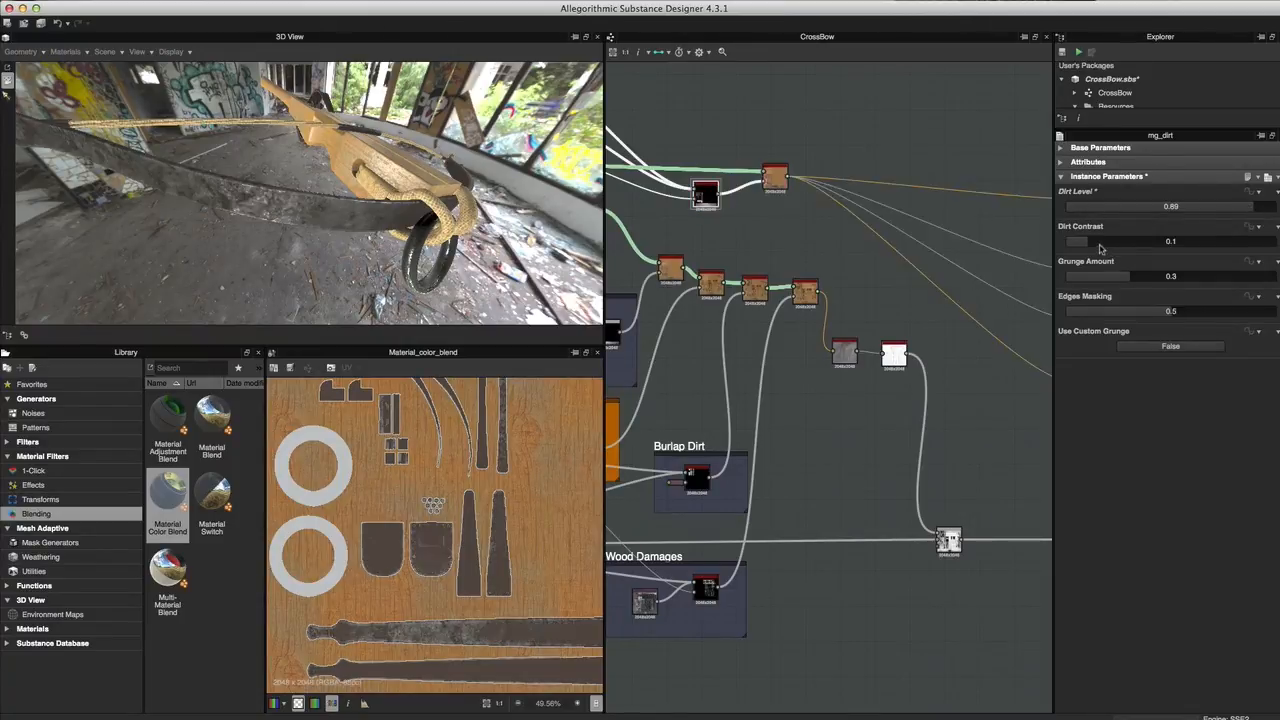
- Move the final Material Color Blend node higher in the graph, away from the Dirt mask generator that feeds it
{"action": "scroll", "coordinate": [875, 307], "scroll_direction": "down", "scroll_amount": 2}
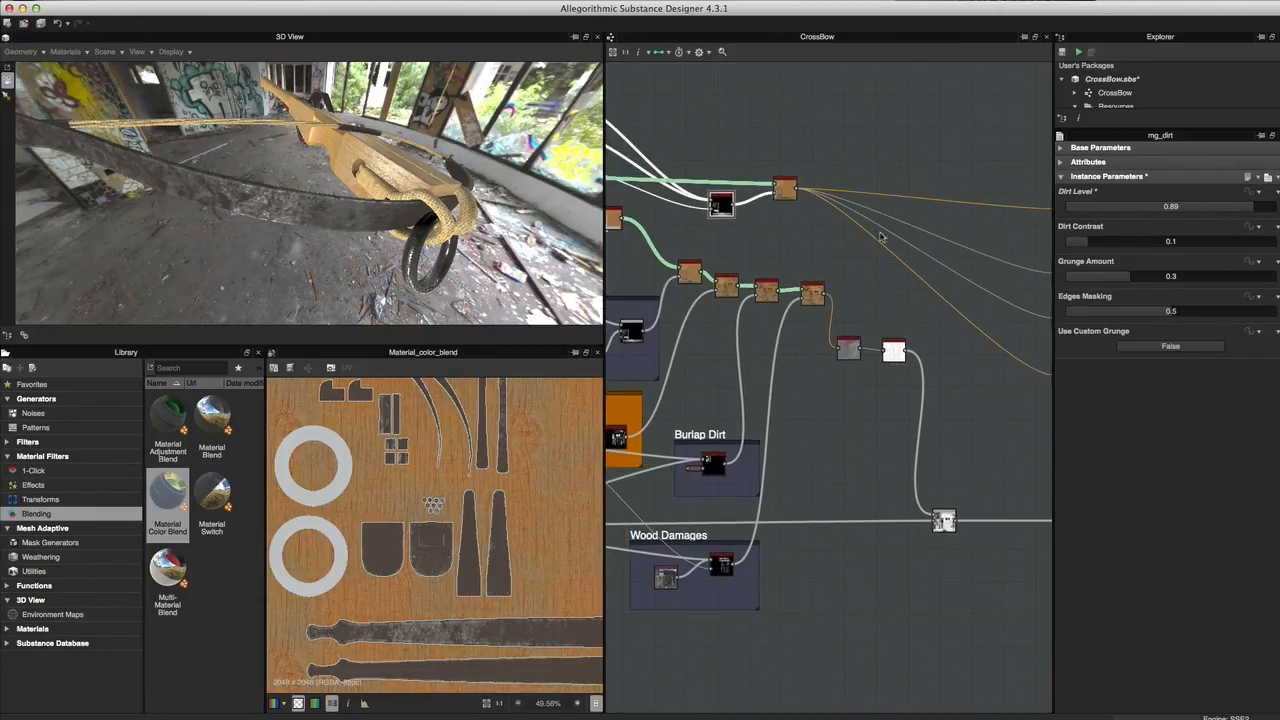
{"action": "left_click", "coordinate": [785, 188]}
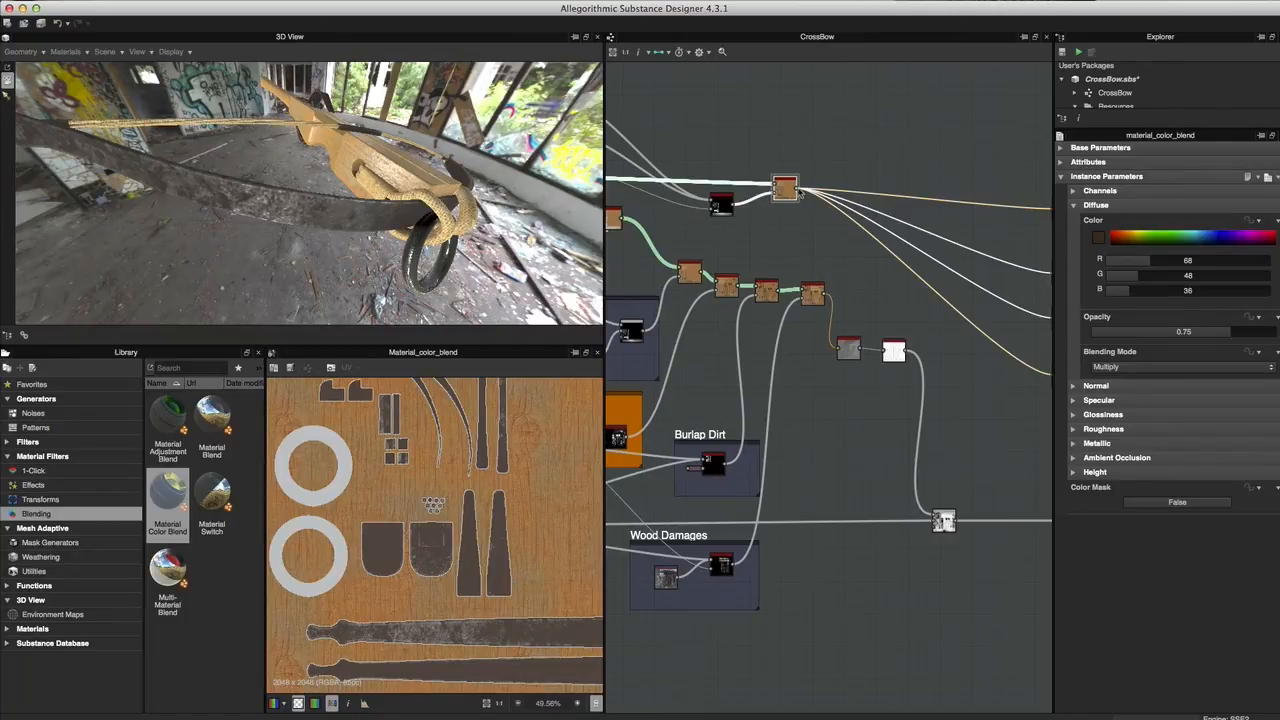
{"action": "left_click_drag", "start_coordinate": [785, 188], "coordinate": [780, 120]}
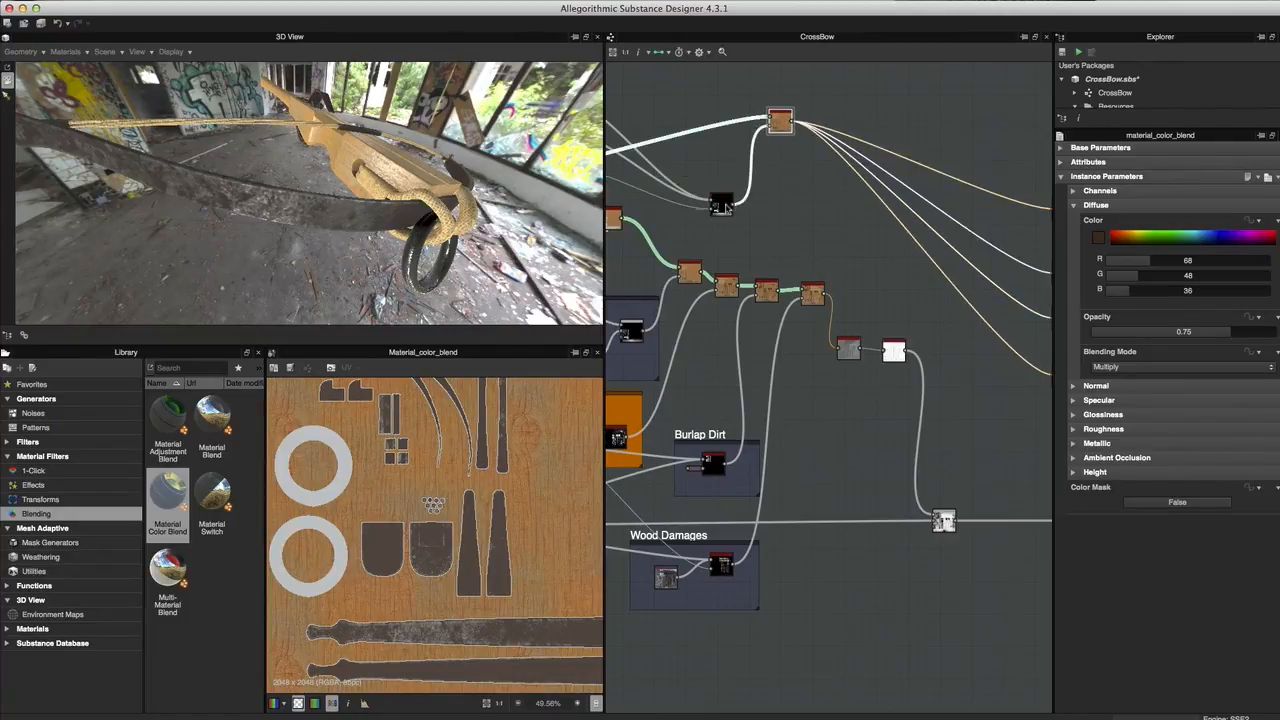
- Examine the crossbow's ring in the 3D view and the function and expose options for the Dirt mask generator's Dirt Level
{"action": "left_click", "coordinate": [722, 205]}
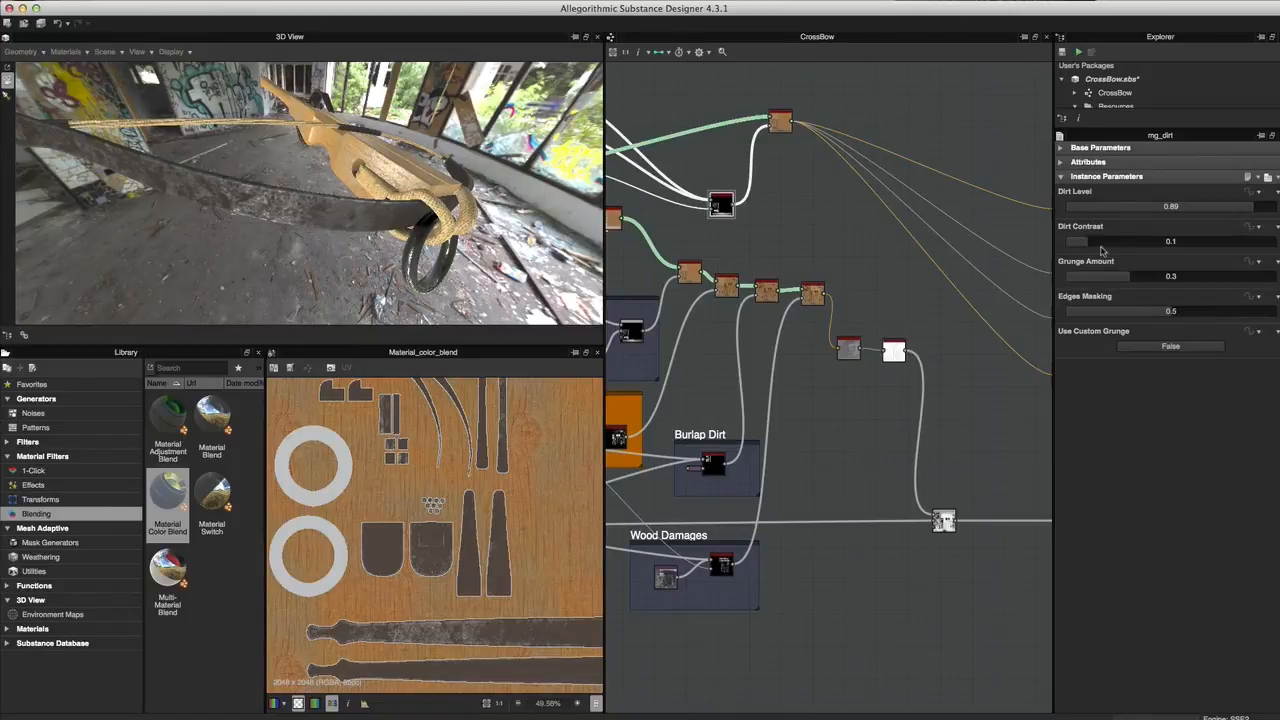
{"action": "left_click_drag", "start_coordinate": [460, 190], "coordinate": [436, 248]}
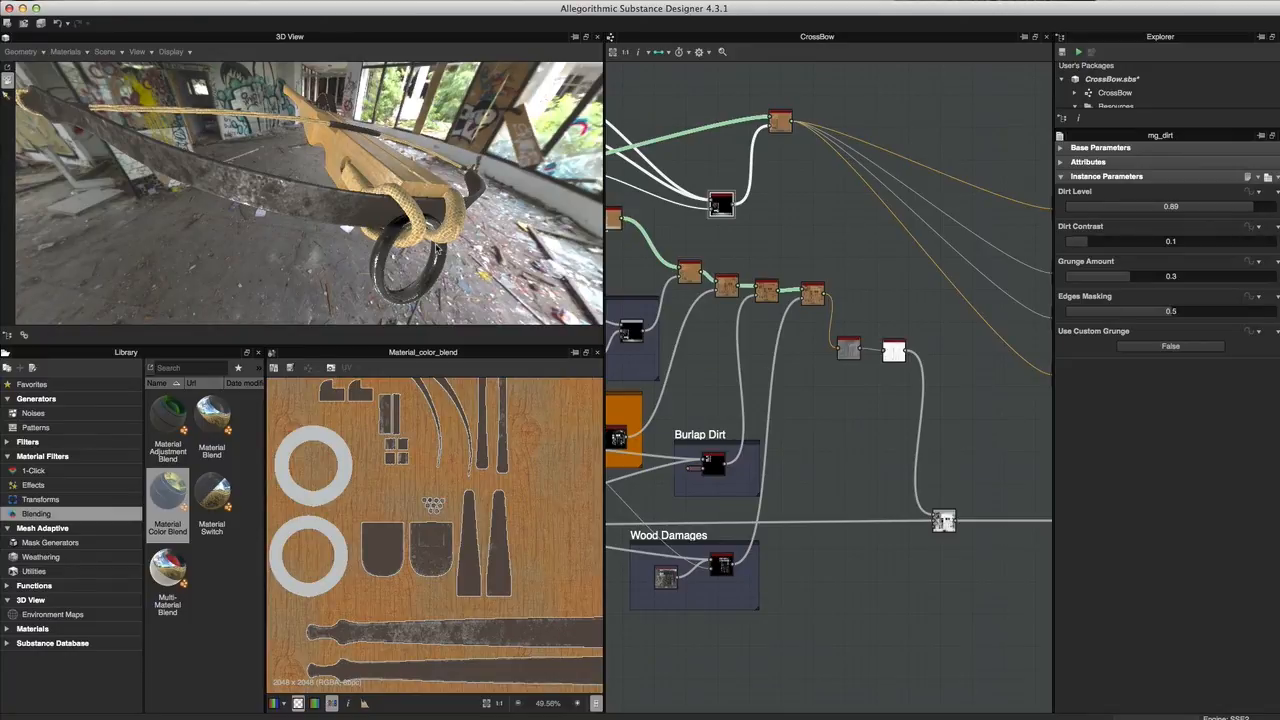
{"action": "mouse_move", "coordinate": [408, 187]}
{"action": "left_mouse_down"}
{"action": "mouse_move", "coordinate": [362, 176]}
{"action": "mouse_move", "coordinate": [370, 204]}
{"action": "mouse_move", "coordinate": [430, 198]}
{"action": "left_mouse_up"}
{"action": "scroll", "coordinate": [778, 195], "scroll_direction": "up", "scroll_amount": 5}
{"action": "left_click_drag", "start_coordinate": [720, 302], "coordinate": [715, 268]}
{"action": "left_click", "coordinate": [1253, 191]}
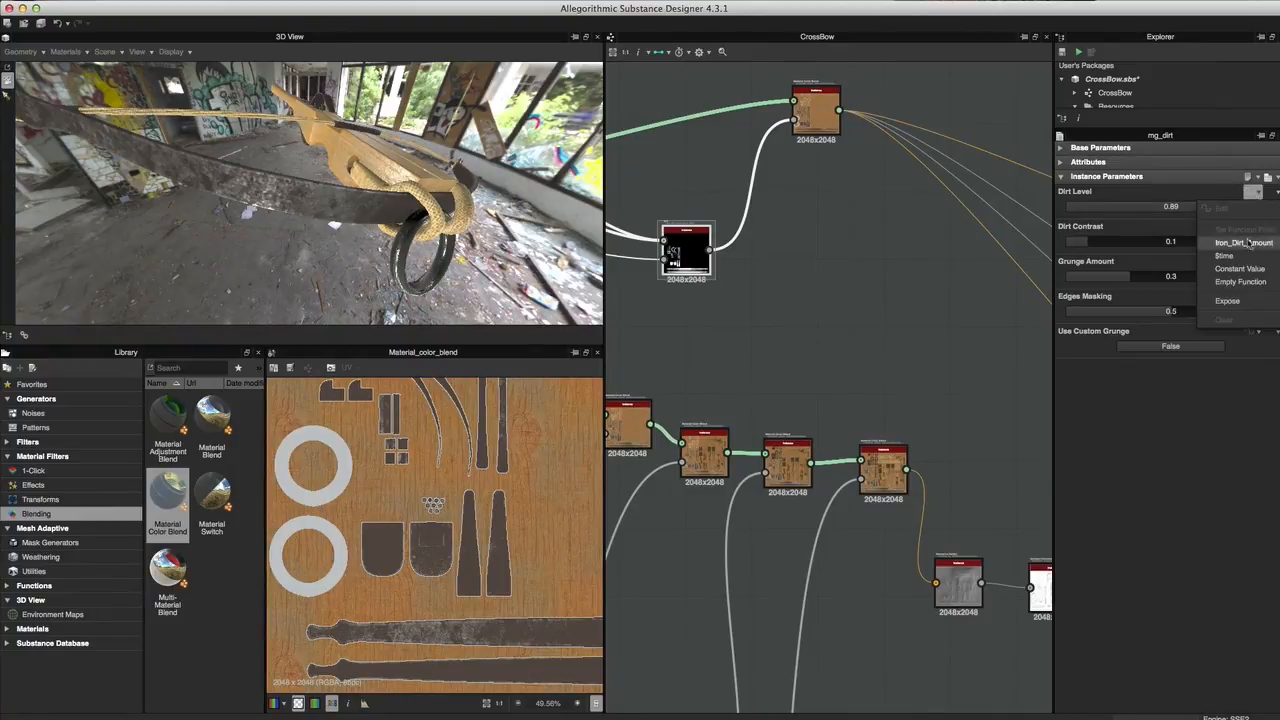
{"action": "left_click", "coordinate": [1229, 459]}
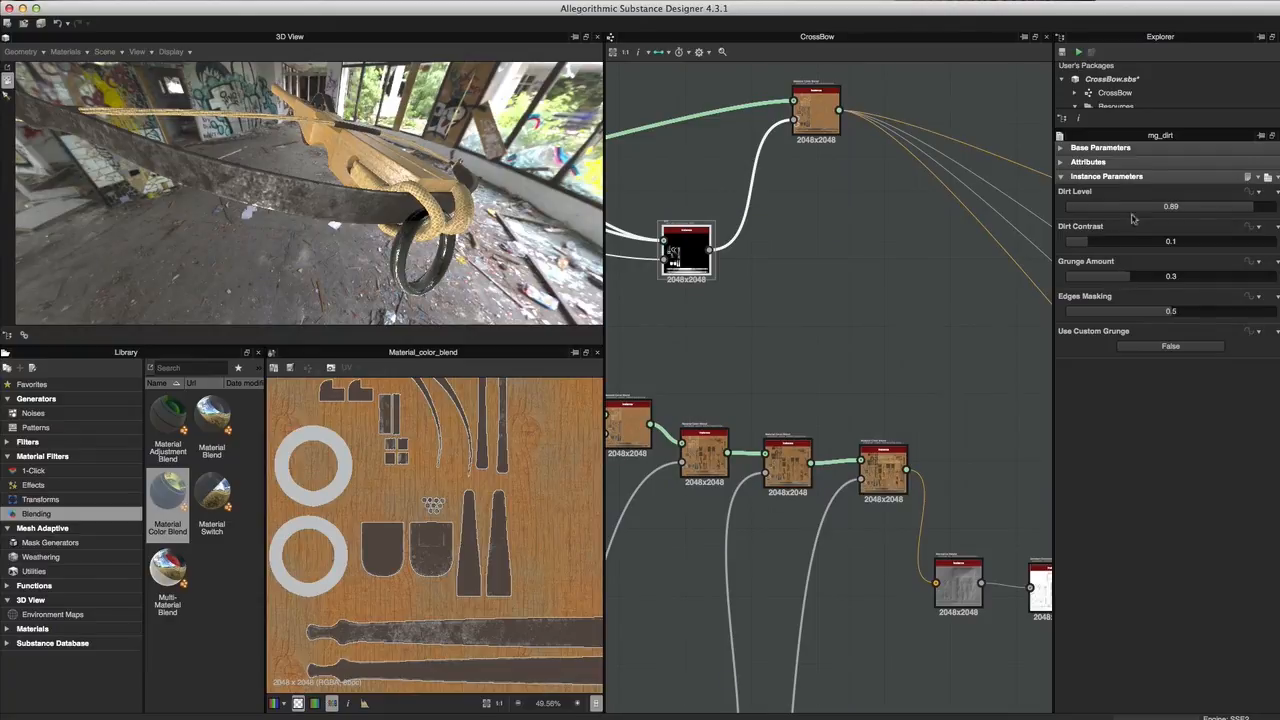
- Select the Diffuse, Roughness, Metallic and Normal output nodes fed by the final Material Color Blend
{"action": "scroll", "coordinate": [889, 323], "scroll_direction": "down", "scroll_amount": 2}
{"action": "middle_click_drag", "start_coordinate": [1021, 347], "coordinate": [801, 296]}
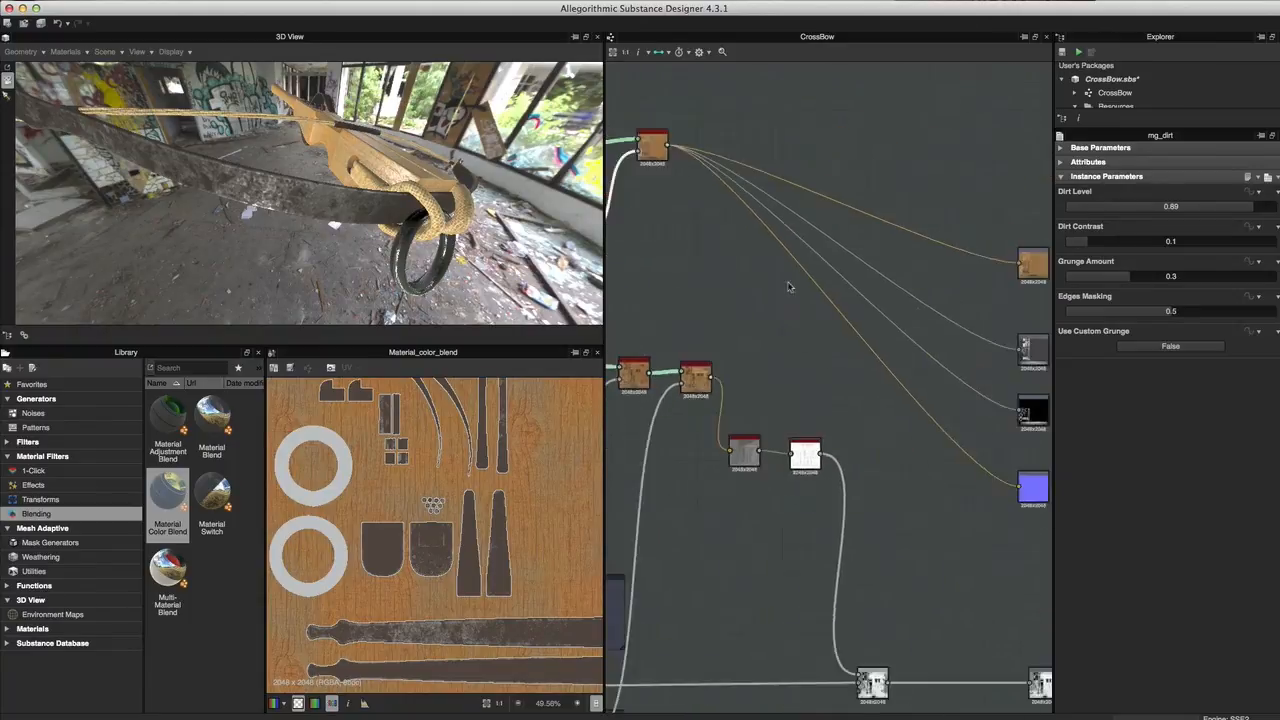
{"action": "scroll", "coordinate": [801, 296], "scroll_direction": "down", "scroll_amount": 2}
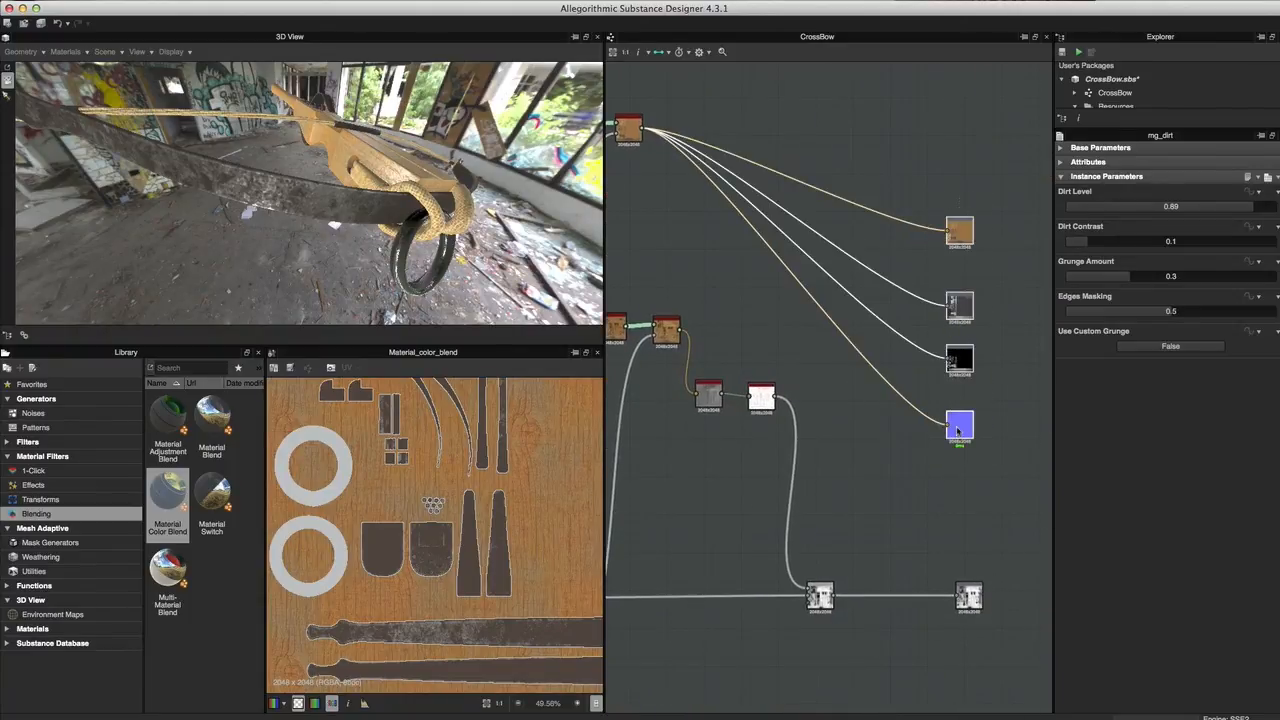